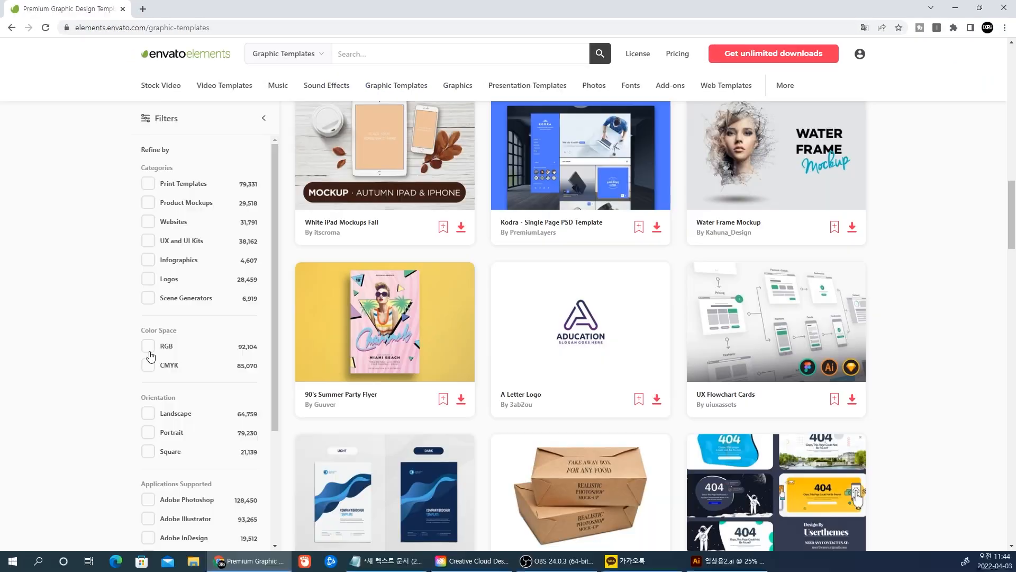
# Filter the graphic templates by the RGB and CMYK color spaces in turn and look through the results
pyautogui.click(148, 346)
pyautogui.scroll(-10, 948, 323)
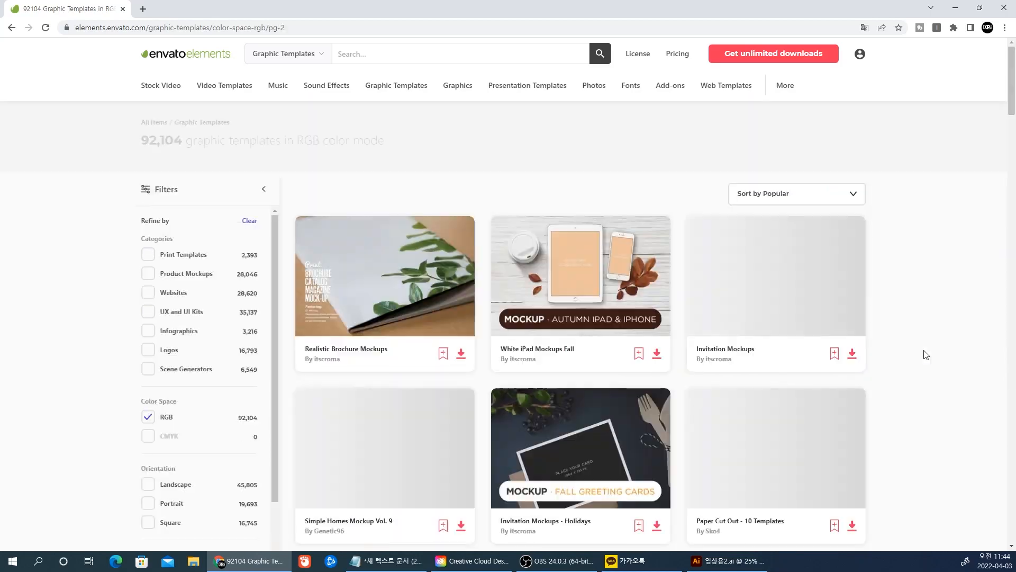
pyautogui.scroll(-12, 947, 350)
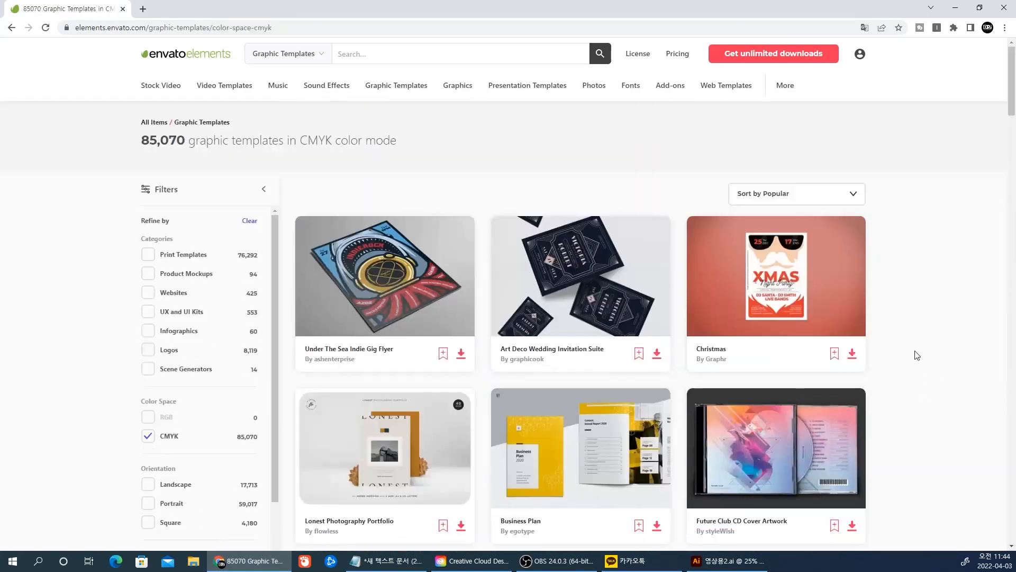
pyautogui.scroll(-10, 942, 360)
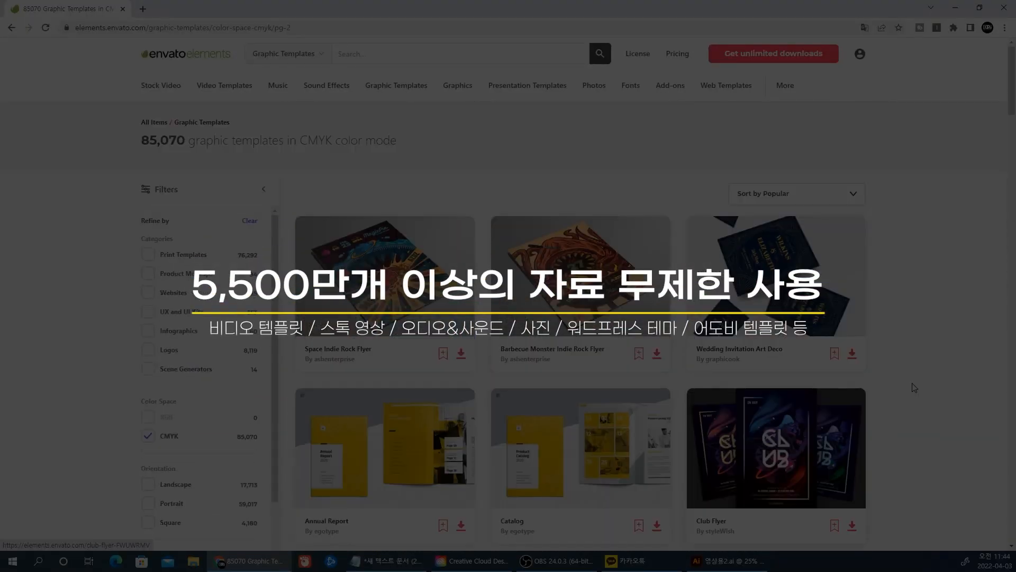
pyautogui.scroll(-10, 926, 375)
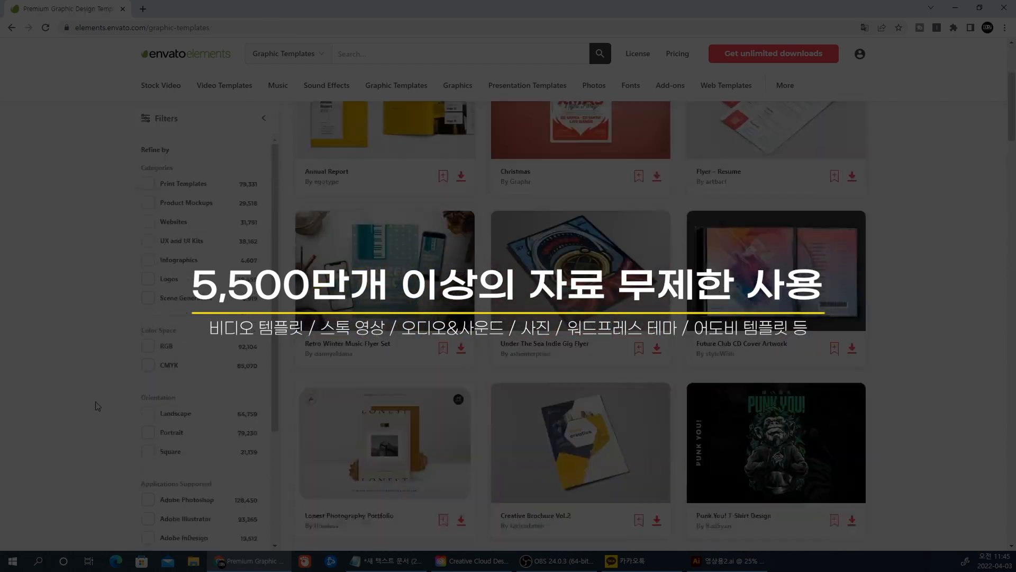
# Look through the graphic templates that support Adobe Photoshop and those that support Adobe Illustrator
pyautogui.scroll(-5, 900, 376)
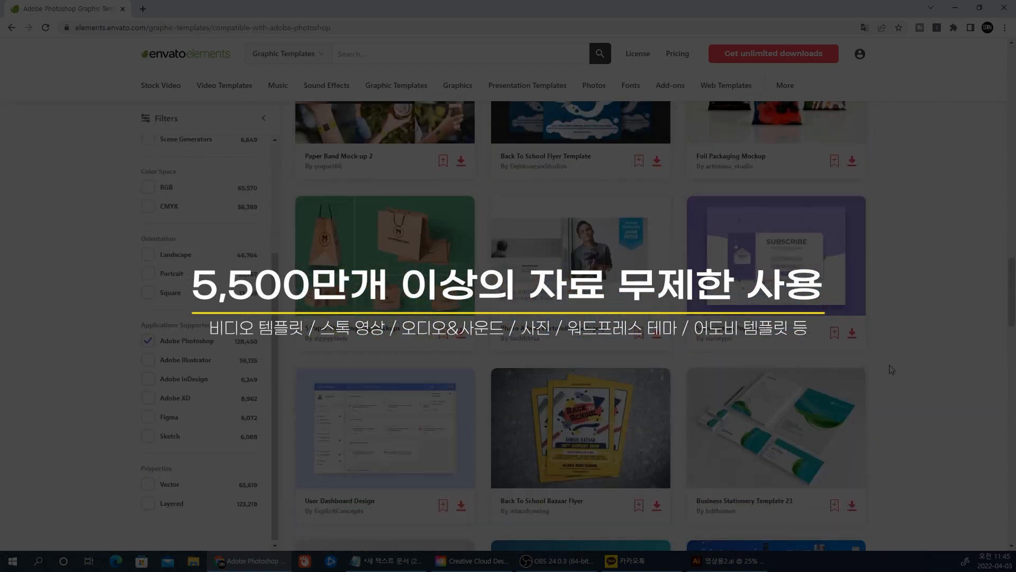
pyautogui.scroll(-10, 892, 370)
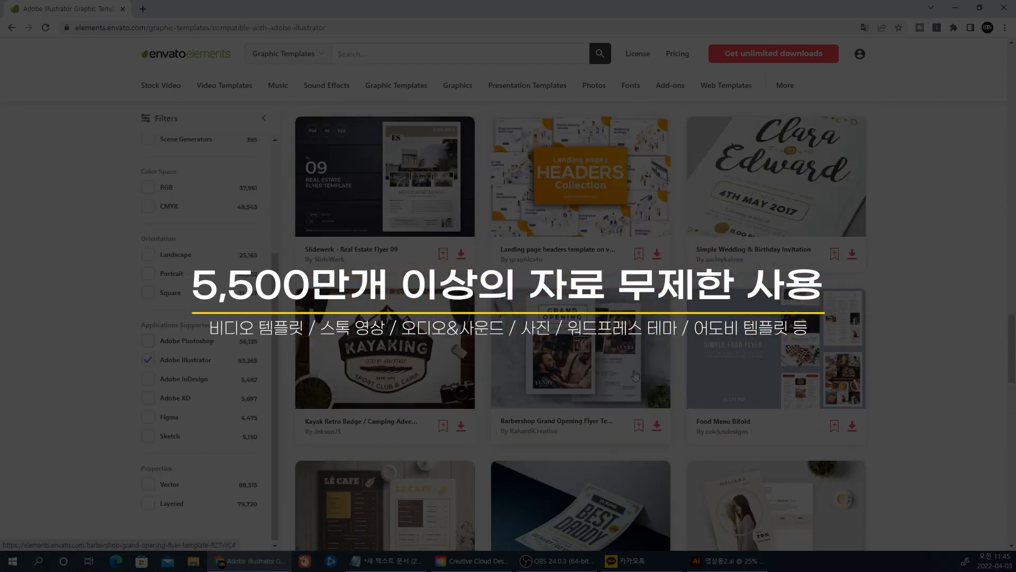
pyautogui.scroll(-9, 913, 306)
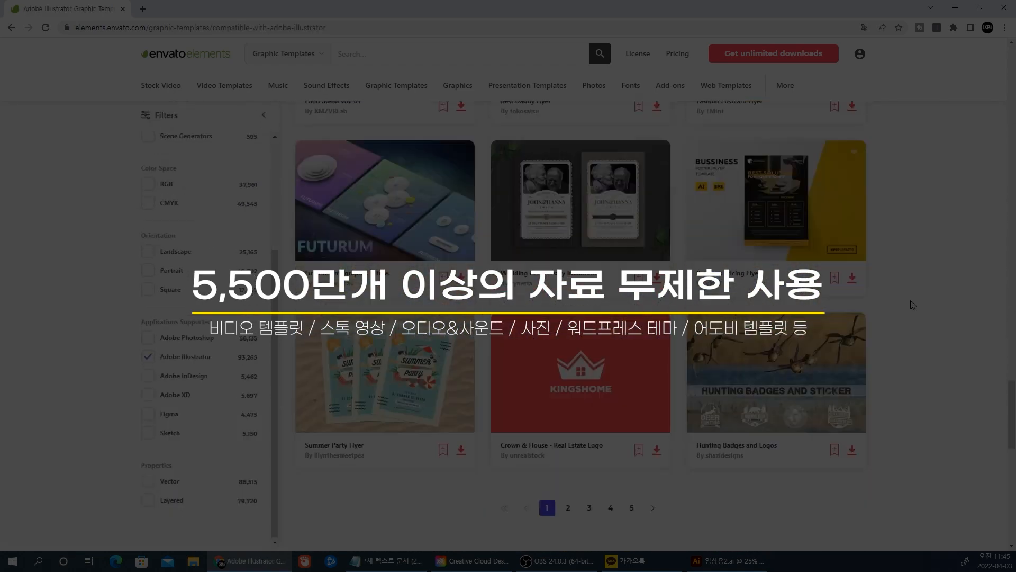
pyautogui.scroll(20, 914, 306)
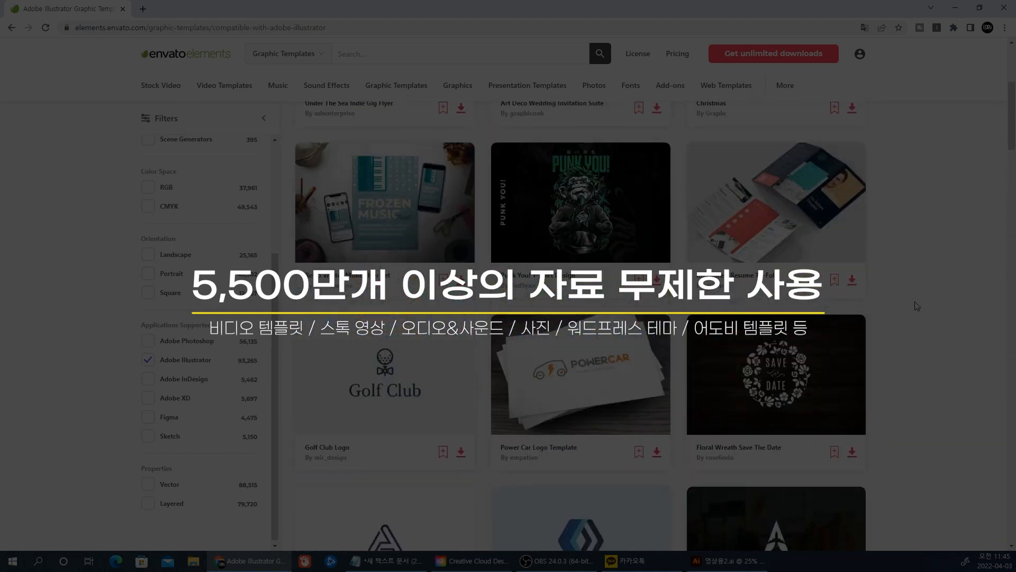
pyautogui.scroll(-15, 916, 306)
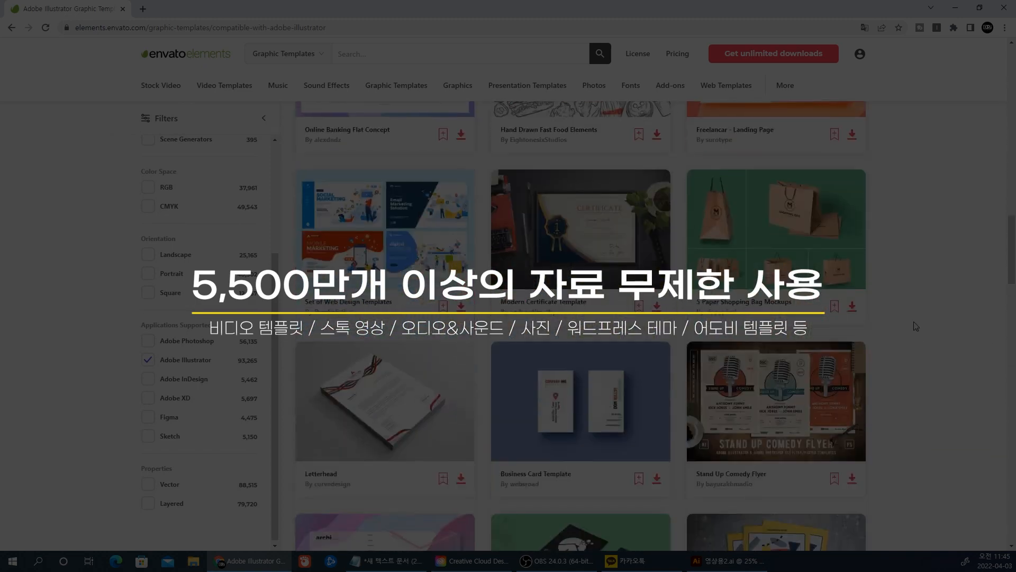
pyautogui.scroll(-15, 917, 326)
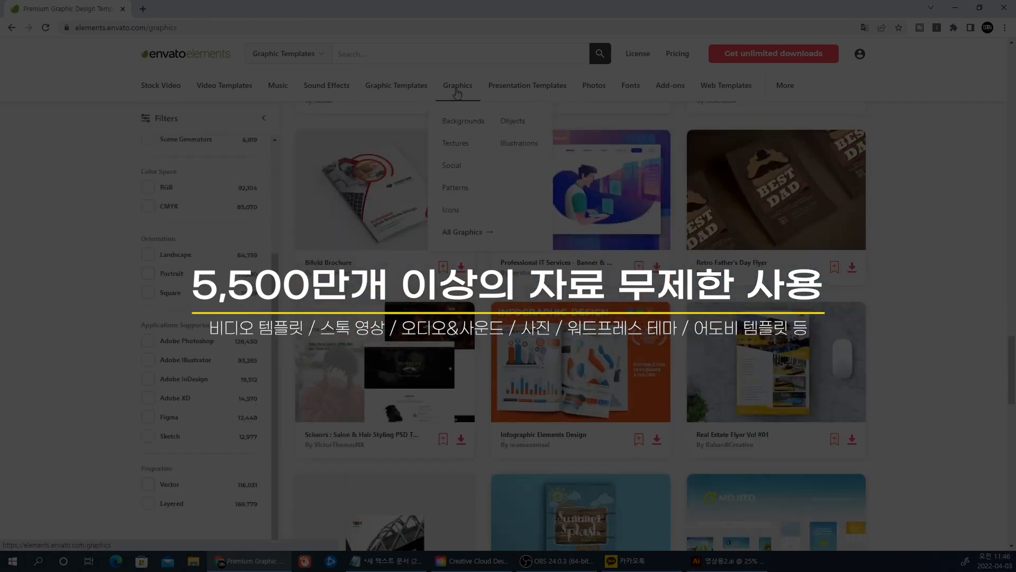
# Browse the Graphics category and look through its icon sets and illustrations up to the third results page
pyautogui.scroll(-15, 892, 312)
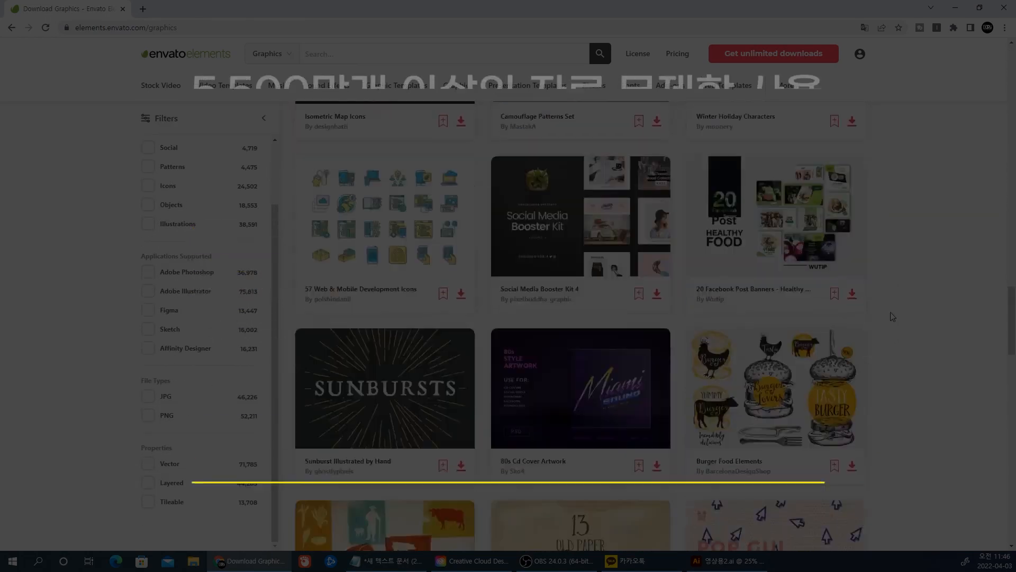
pyautogui.scroll(-10, 893, 316)
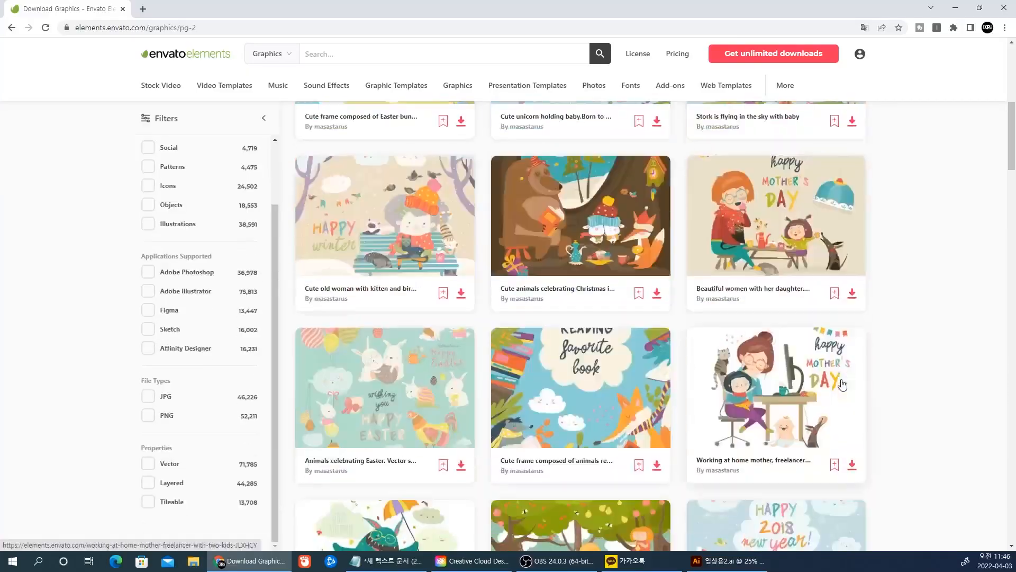
pyautogui.scroll(-6, 917, 381)
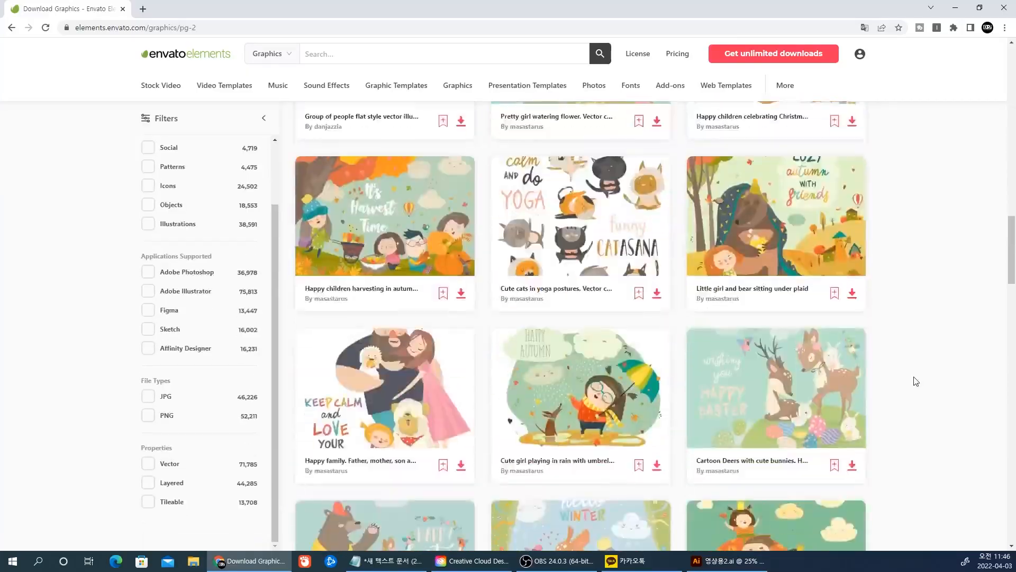
pyautogui.scroll(-10, 916, 381)
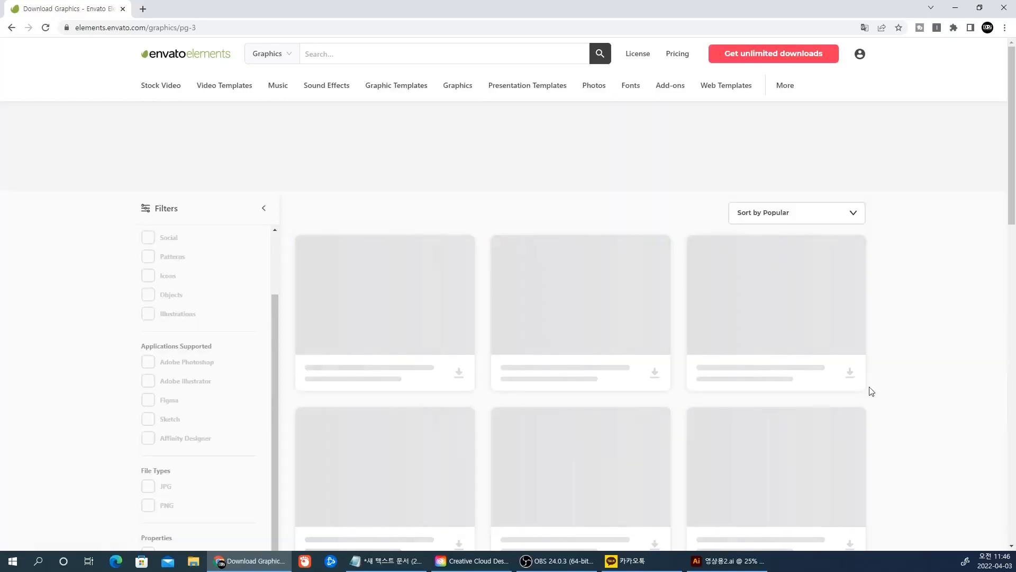
pyautogui.scroll(-5, 895, 384)
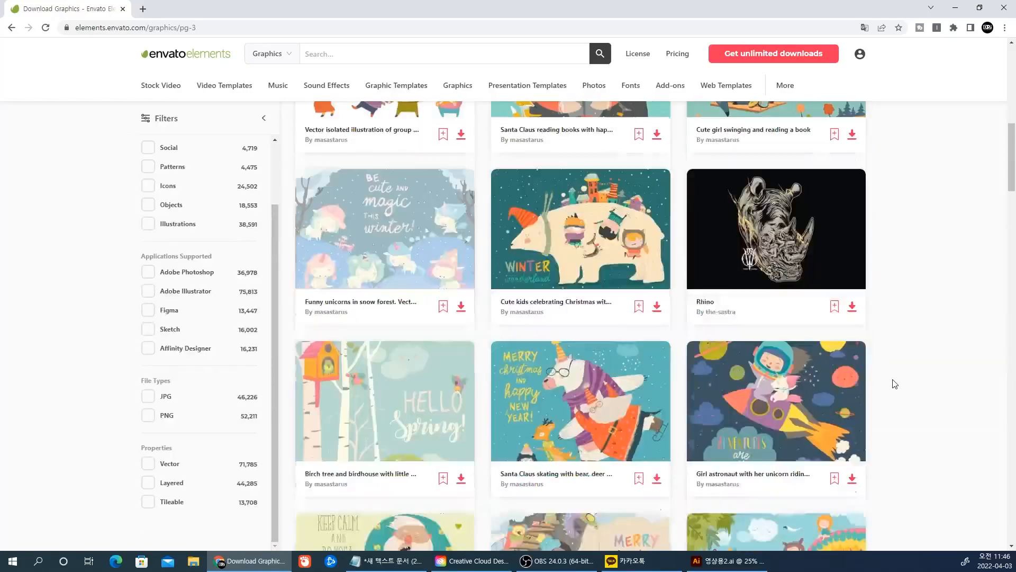
pyautogui.scroll(-15, 895, 383)
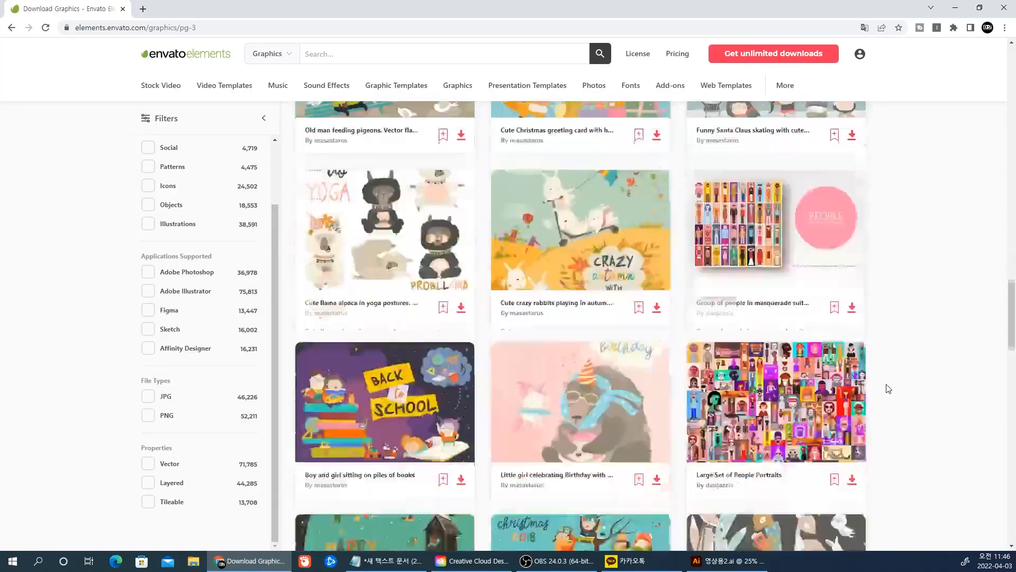
pyautogui.scroll(-8, 895, 383)
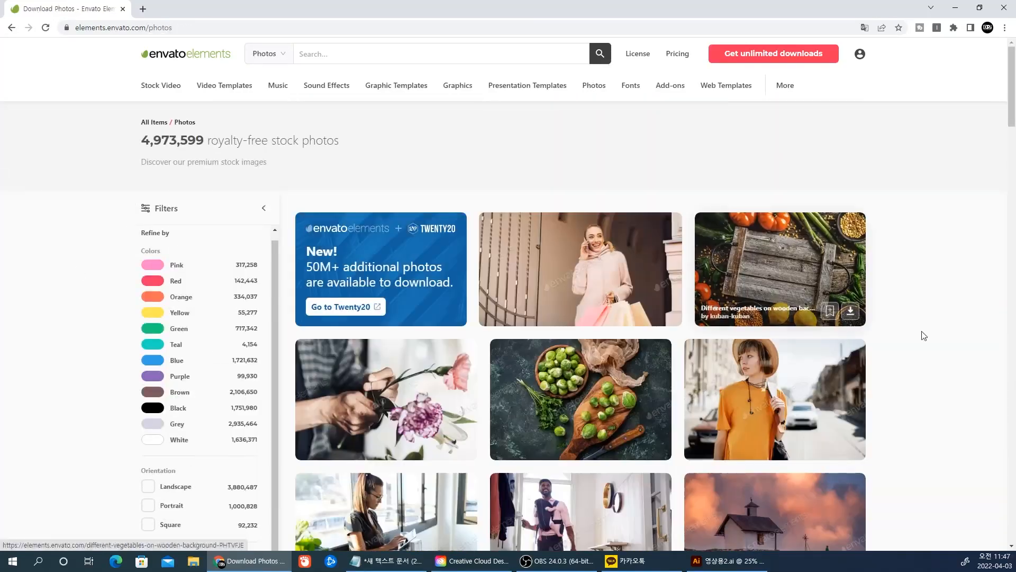
# Look through the stock images in the Photos category over the first two results pages
pyautogui.scroll(-5, 919, 344)
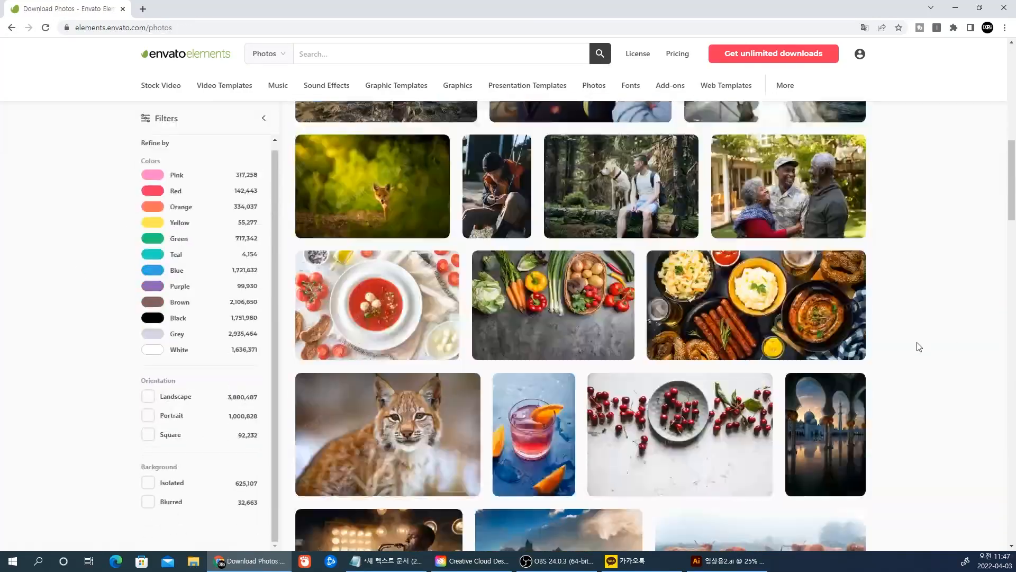
pyautogui.scroll(-15, 920, 347)
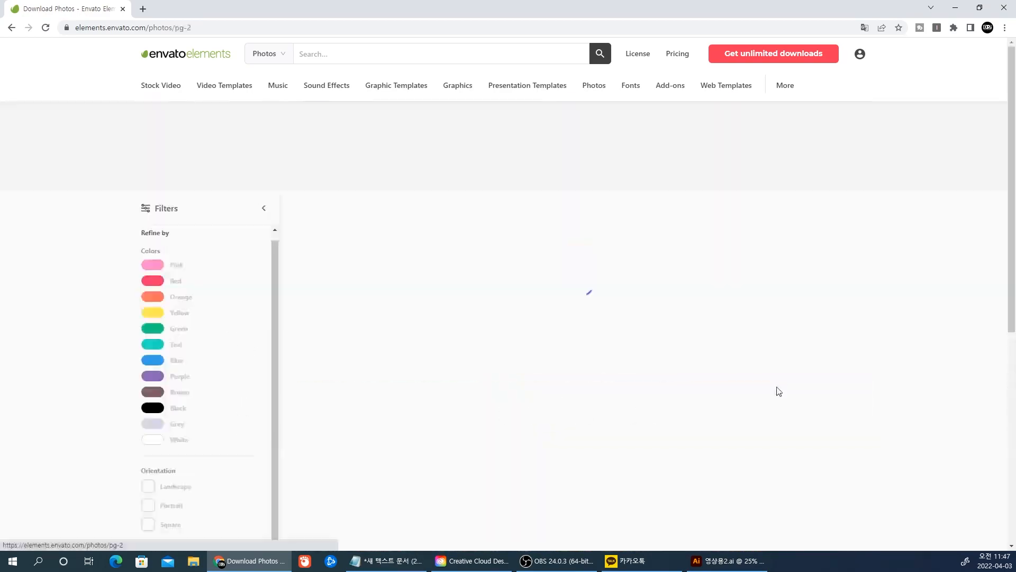
pyautogui.scroll(-15, 900, 374)
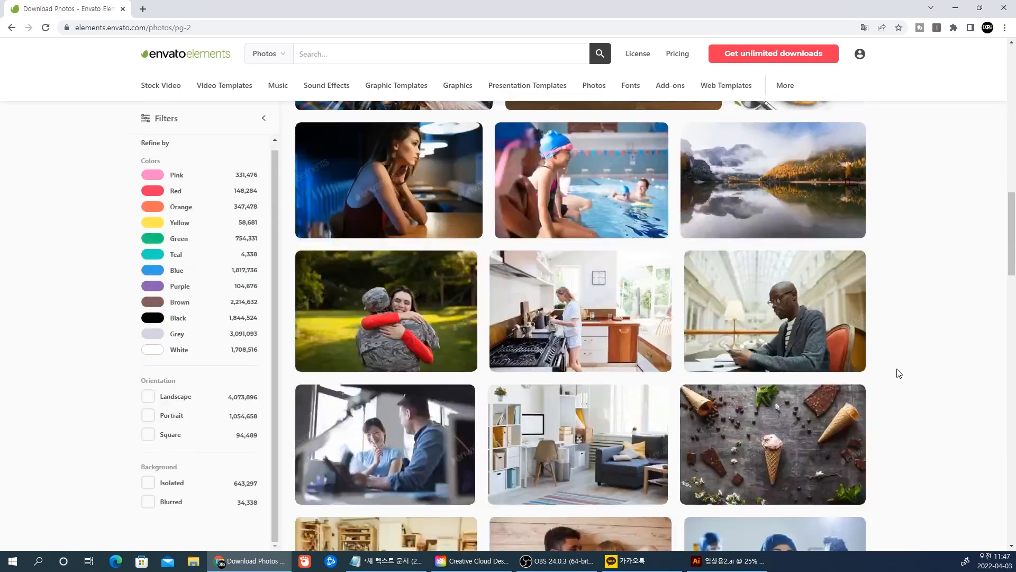
pyautogui.scroll(12, 895, 372)
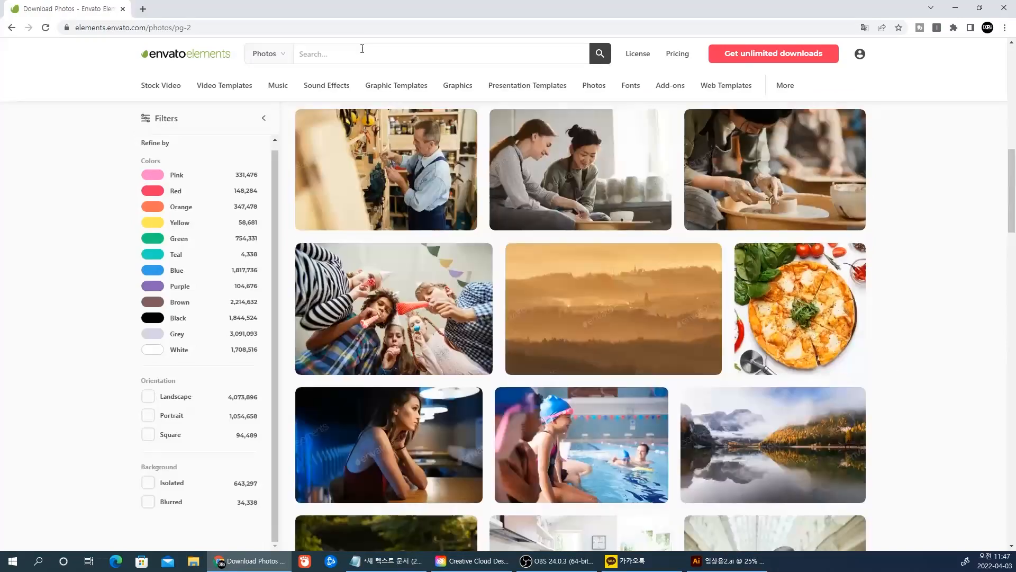
# Search the stock photos for "study" and look through the results
pyautogui.click(362, 49)
pyautogui.write('study')
pyautogui.press('Return')
pyautogui.scroll(-10, 899, 370)
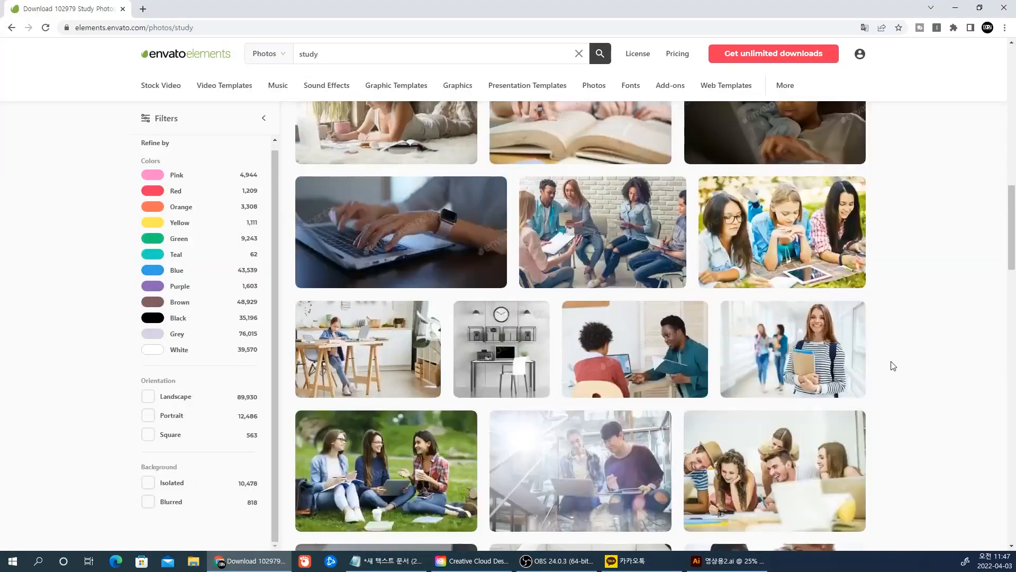
pyautogui.scroll(-4, 884, 368)
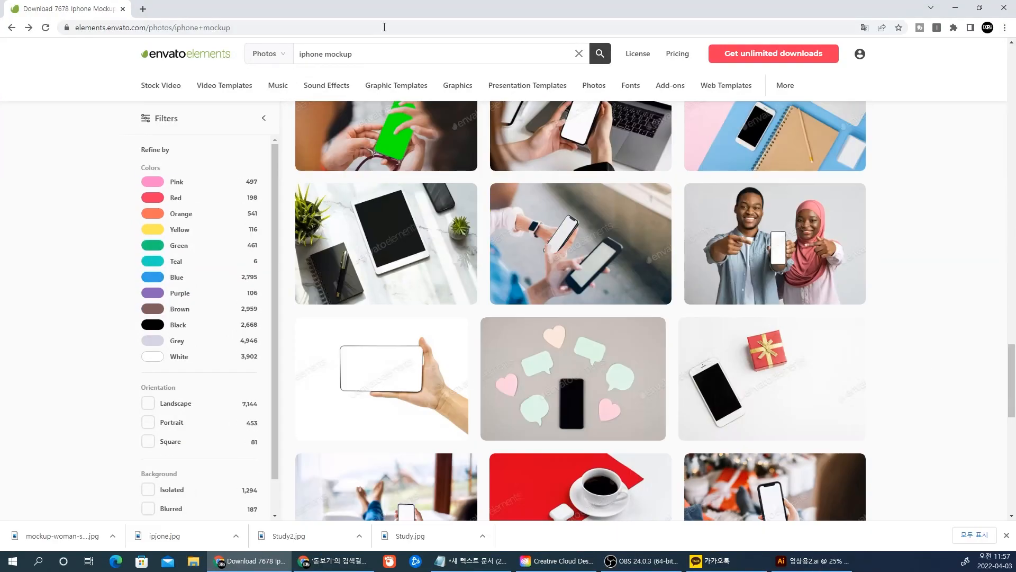
# Search the photos for "study" again and download the Study photo of the boy in a striped shirt writing
pyautogui.write('study')
pyautogui.press('Return')
pyautogui.scroll(-4, 902, 388)
pyautogui.scroll(-10, 901, 388)
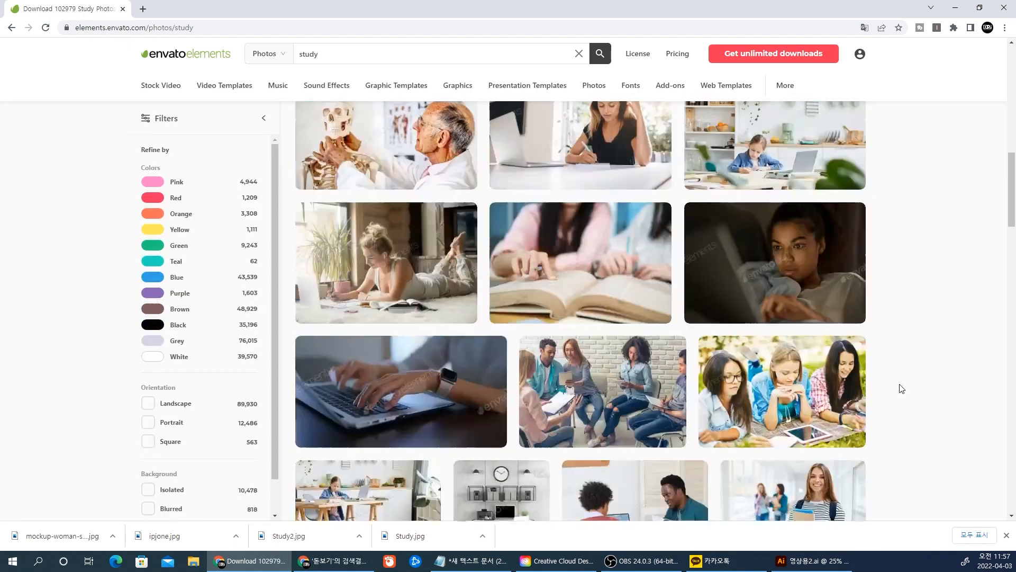
pyautogui.scroll(-8, 901, 390)
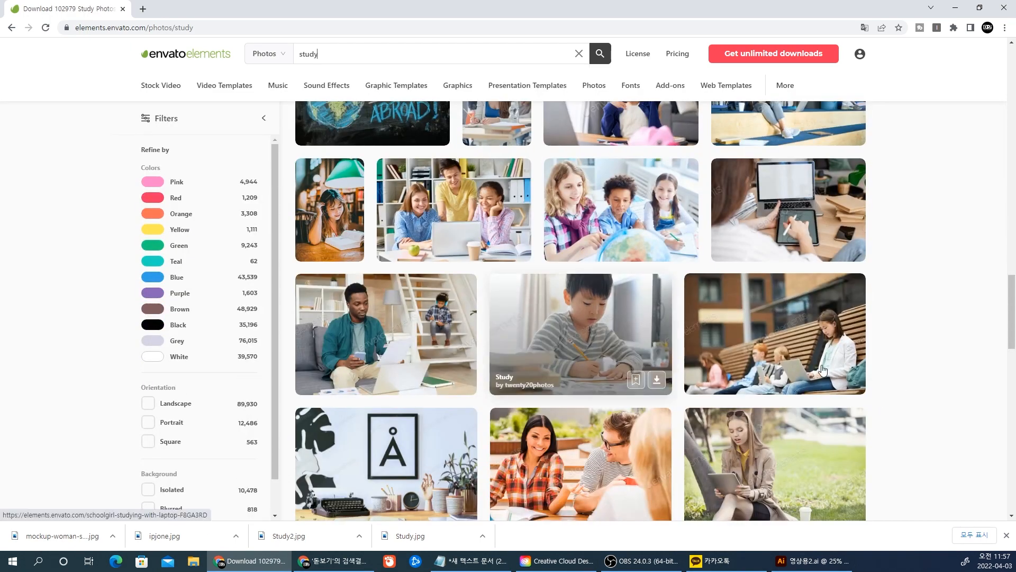
pyautogui.scroll(-7, 933, 390)
pyautogui.scroll(4, 933, 389)
pyautogui.click(595, 198)
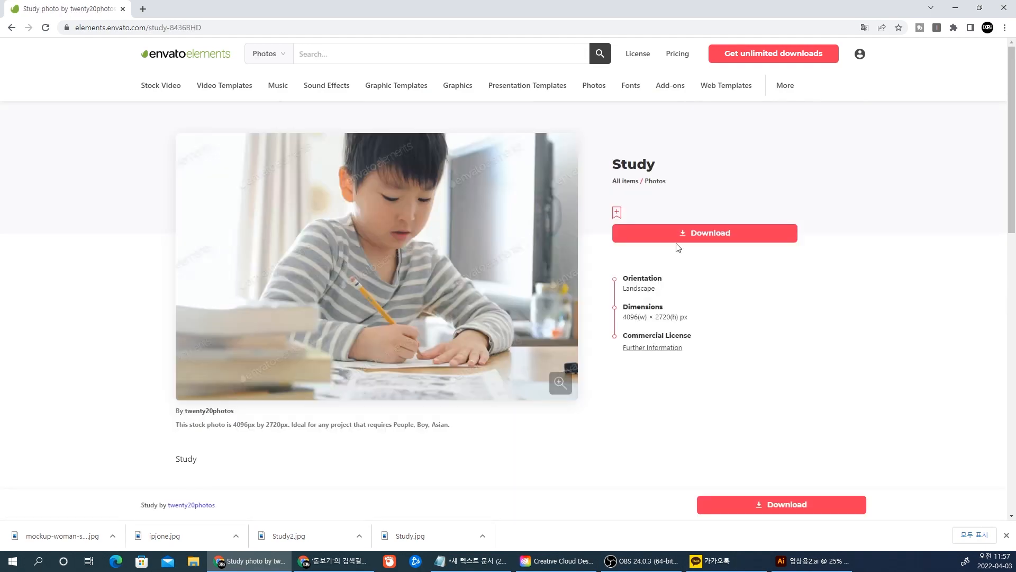
pyautogui.click(704, 232)
pyautogui.click(508, 365)
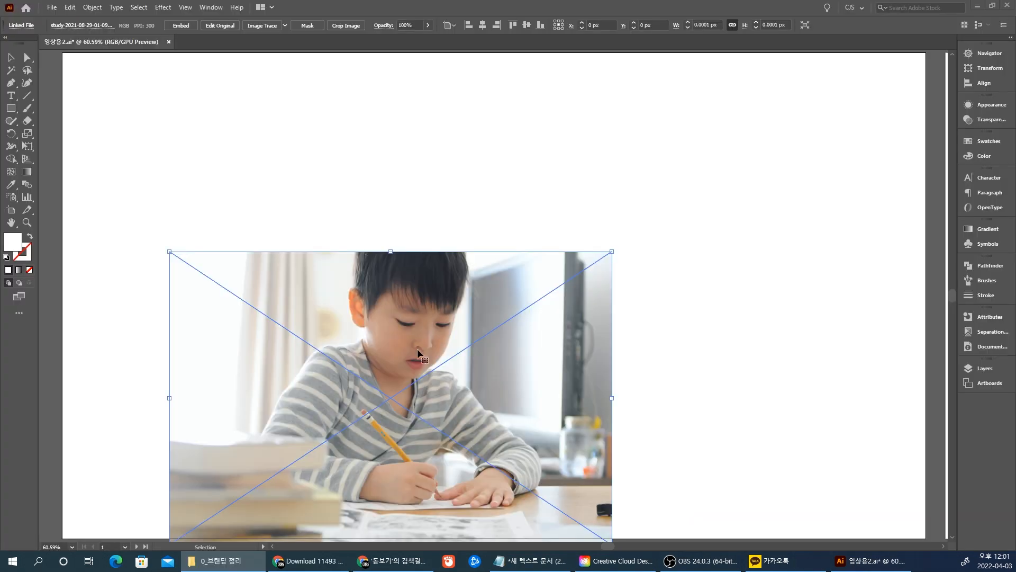
# In Illustrator, move the placed boy photo toward the artboard's centre and scale it proportionally to a width of 1920 px
pyautogui.moveTo(417, 354); pyautogui.dragTo(491, 278)
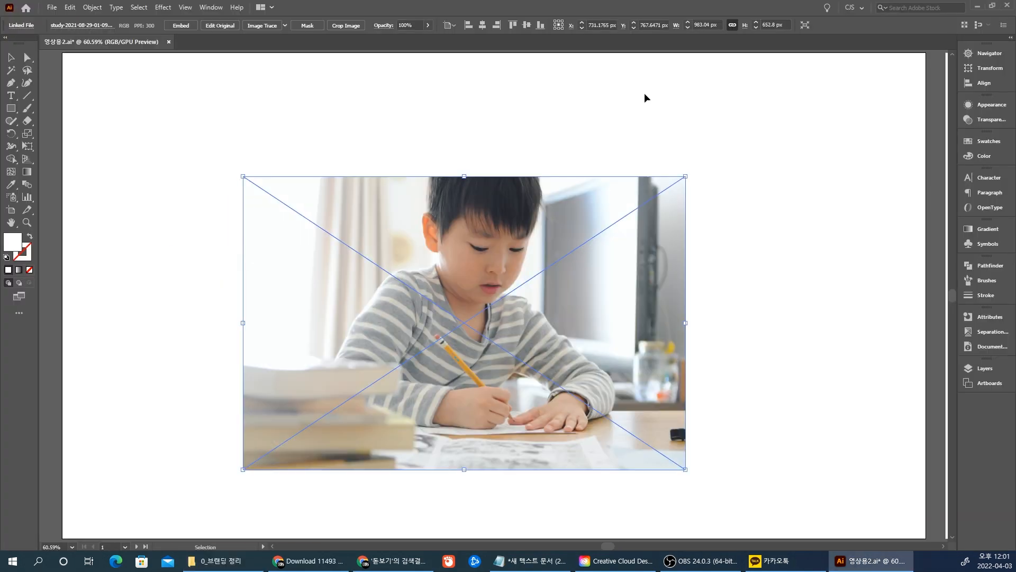
pyautogui.moveTo(694, 25); pyautogui.dragTo(744, 36)
pyautogui.write('1920')
pyautogui.press('Return')
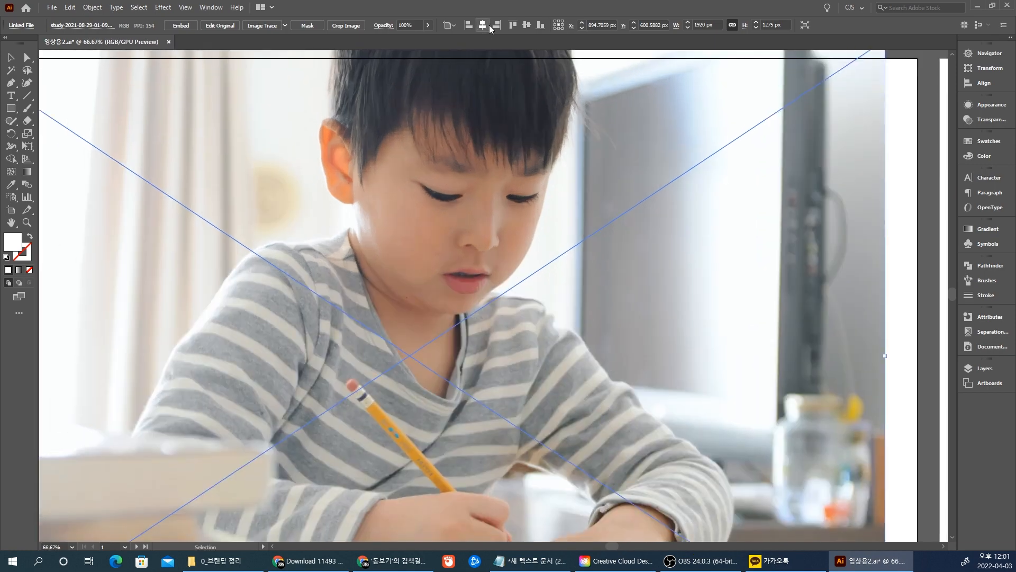
# Crop the photo to the artboard by using a 1920 × 1080 px rectangle as its clipping mask
pyautogui.press('m')
pyautogui.click(531, 272)
pyautogui.press('Return')
pyautogui.hotkey('ctrl', '7')
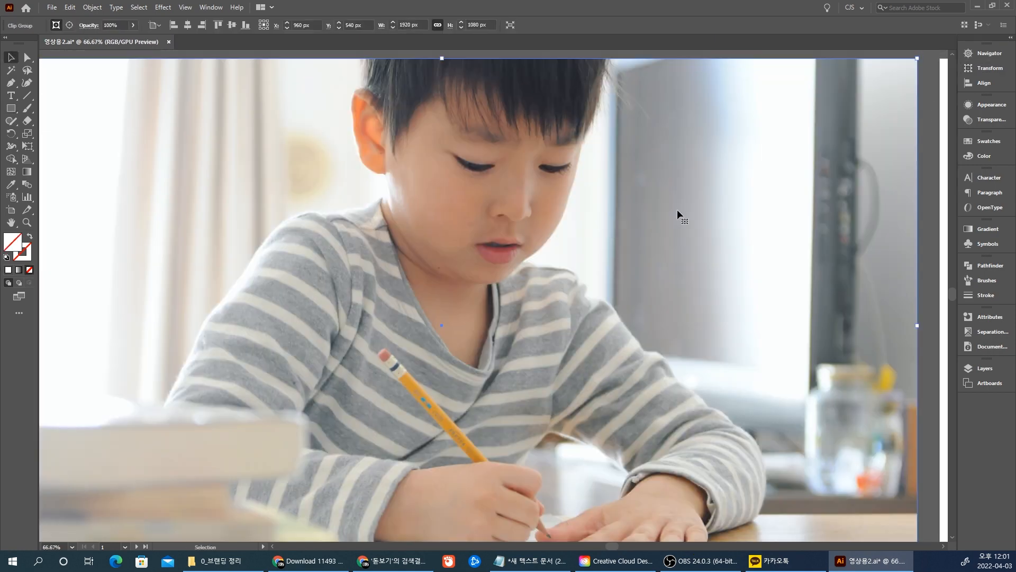
pyautogui.hotkey('ctrl', '-')
pyautogui.scroll(-3, 424, 214)
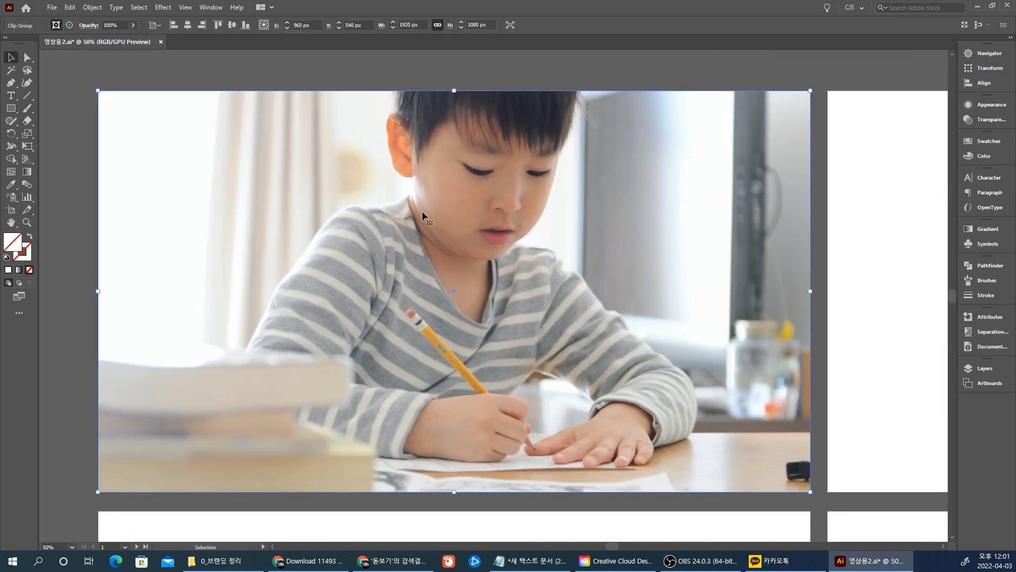
# Lock the cropped photo and cover it with a 1920 × 1080 px dark-filled rectangle aligned to the artboard
pyautogui.click(92, 7)
pyautogui.click(109, 180)
pyautogui.click(544, 363)
pyautogui.hotkey('ctrl', '2')
pyautogui.press('m')
pyautogui.click(406, 311)
pyautogui.press('Return')
pyautogui.press('v')
pyautogui.moveTo(406, 311); pyautogui.dragTo(98, 91)
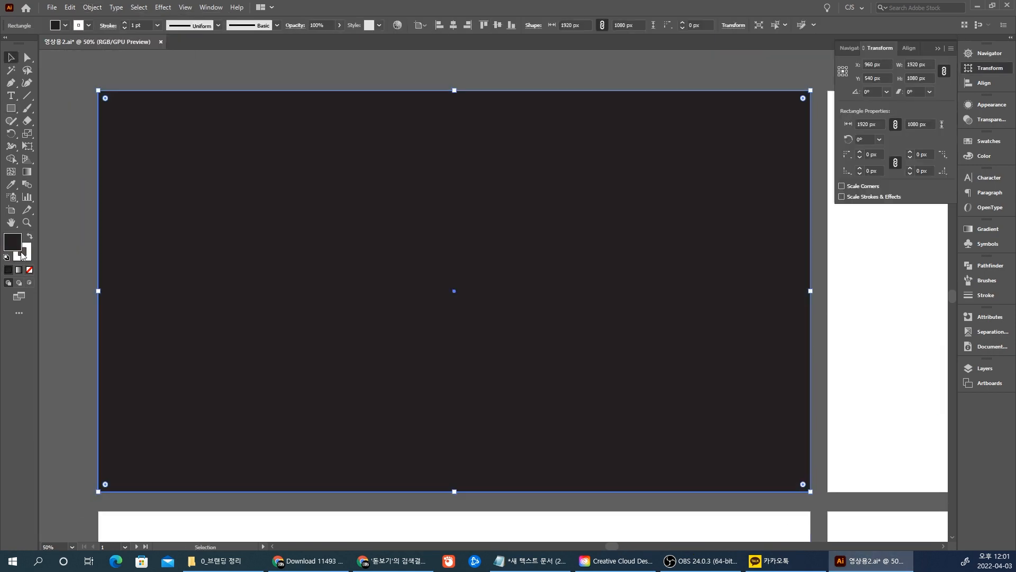
# Remove the covering rectangle's stroke and set its opacity to 80%
pyautogui.click(17, 249)
pyautogui.click(318, 25)
pyautogui.write('80')
pyautogui.press('Return')
pyautogui.click(869, 137)
# Ungroup the logo artwork and paste a copy of its blue T symbol over the darkened photo
pyautogui.click(838, 266)
pyautogui.moveTo(838, 266); pyautogui.dragTo(884, 238)
pyautogui.click(796, 185)
pyautogui.hotkey('ctrl', 'shift', 'g')
pyautogui.click(701, 227)
pyautogui.click(795, 182)
pyautogui.hotkey('ctrl', 'c')
pyautogui.hotkey('ctrl', 'v')
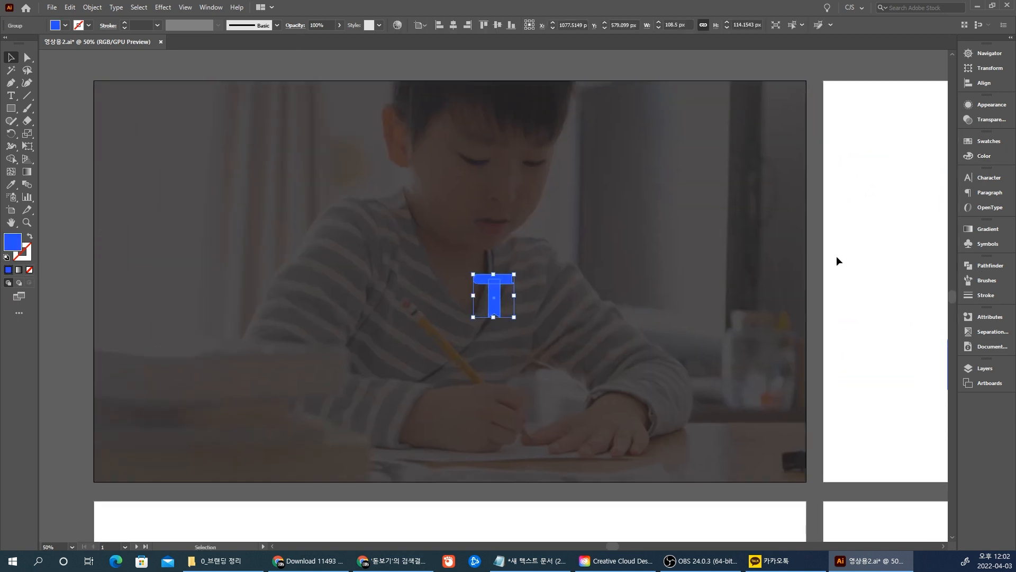
# Center the T symbol on the photo artboard horizontally and vertically and recolor it white
pyautogui.click(989, 266)
pyautogui.click(940, 260)
pyautogui.click(453, 25)
pyautogui.click(498, 25)
pyautogui.press('i')
pyautogui.click(688, 297)
# Change the overlay rectangle's fill to black and its opacity to 85%
pyautogui.doubleClick(13, 241)
pyautogui.moveTo(382, 328); pyautogui.dragTo(347, 351)
pyautogui.press('Return')
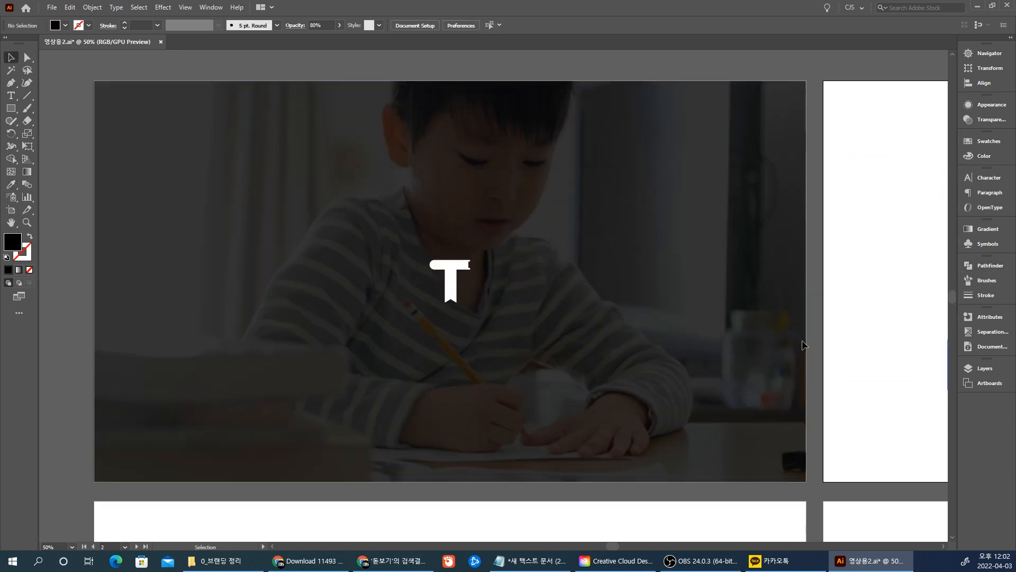
pyautogui.click(858, 420)
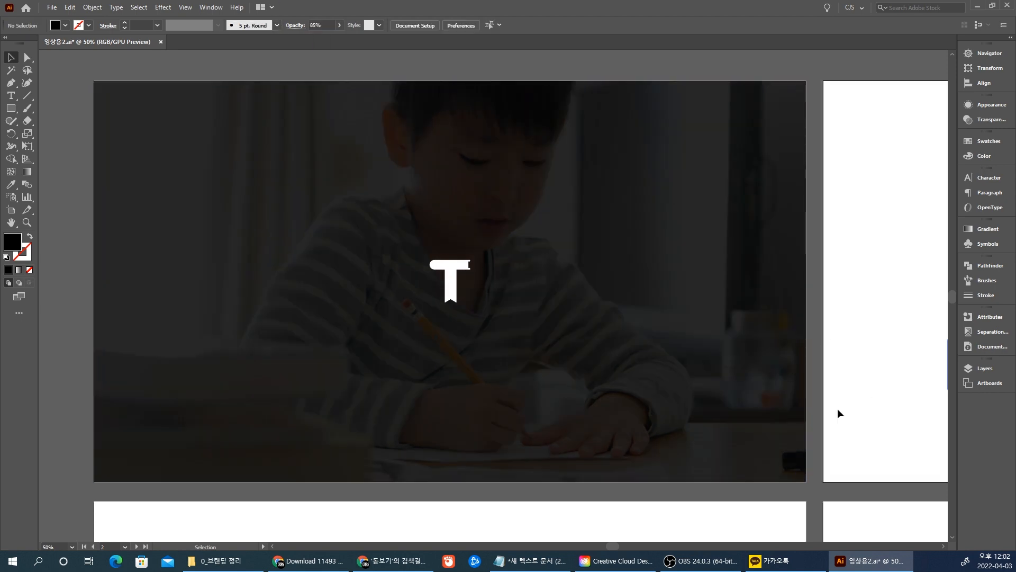
# Move the white T symbol left from the center of the darkened photo artboard
pyautogui.moveTo(450, 281); pyautogui.dragTo(365, 281)
pyautogui.click(868, 323)
pyautogui.moveTo(868, 322); pyautogui.dragTo(712, 300)
pyautogui.click(826, 341)
pyautogui.moveTo(826, 340); pyautogui.dragTo(409, 258)
pyautogui.moveTo(346, 249); pyautogui.dragTo(468, 264)
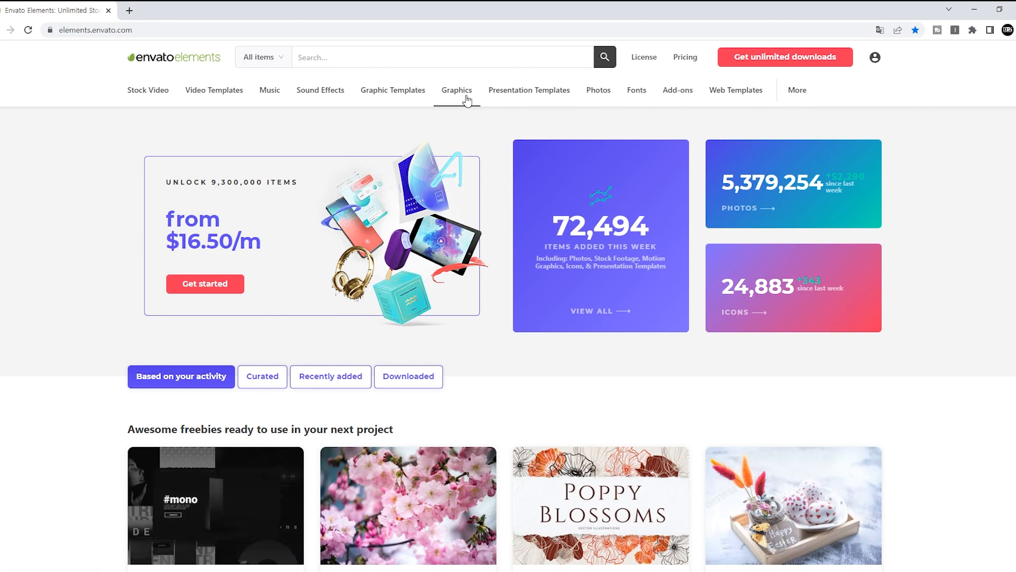
# Switch to Envato Elements and search its Photos category for "soccer"
pyautogui.click(603, 97)
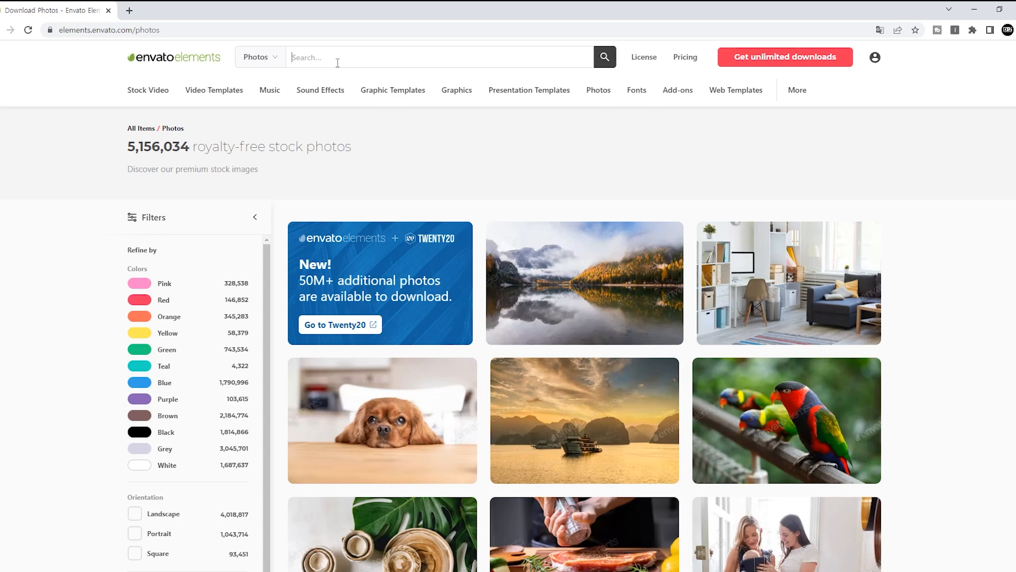
pyautogui.write('soccer')
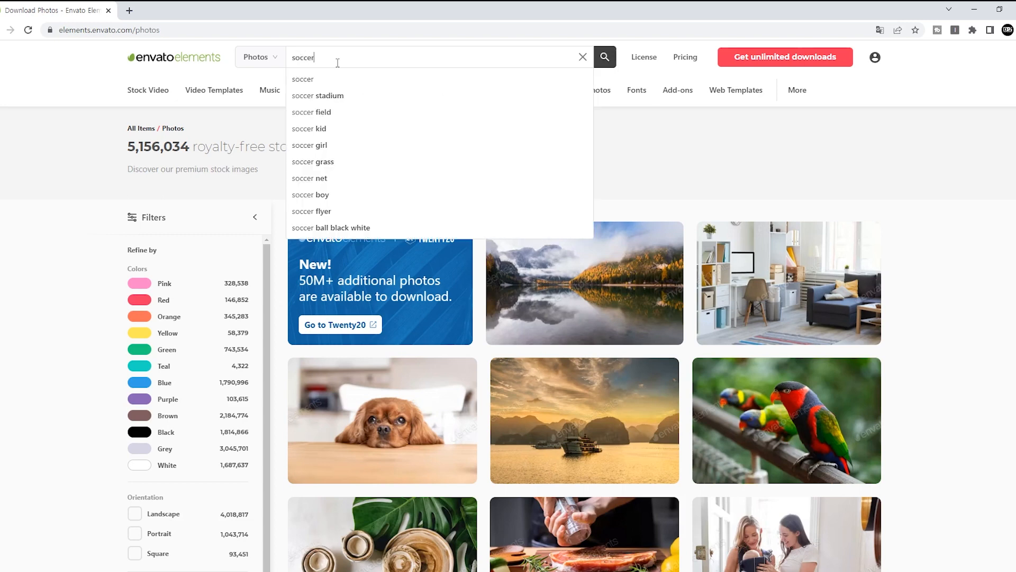
pyautogui.press('Return')
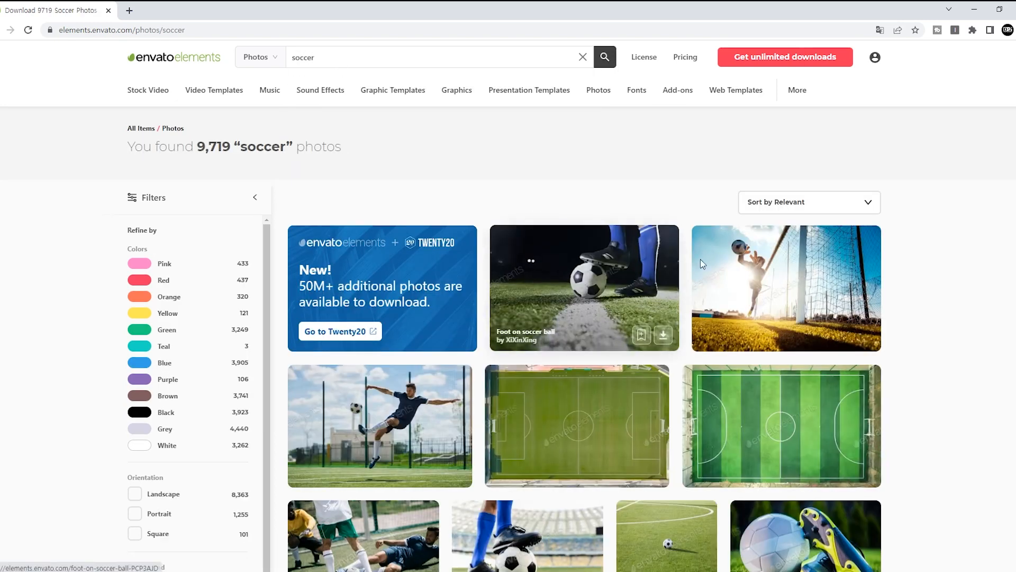
# Find the photo of a boy preparing to kick a soccer ball and download it under the 유튜브영상 project
pyautogui.scroll(-3, 921, 379)
pyautogui.scroll(-10, 927, 373)
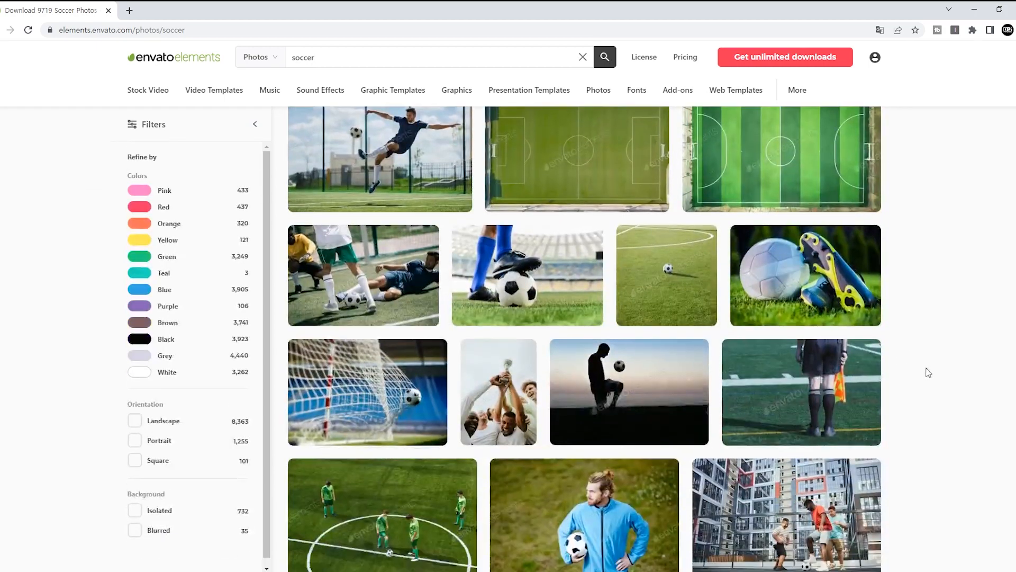
pyautogui.scroll(-1, 799, 399)
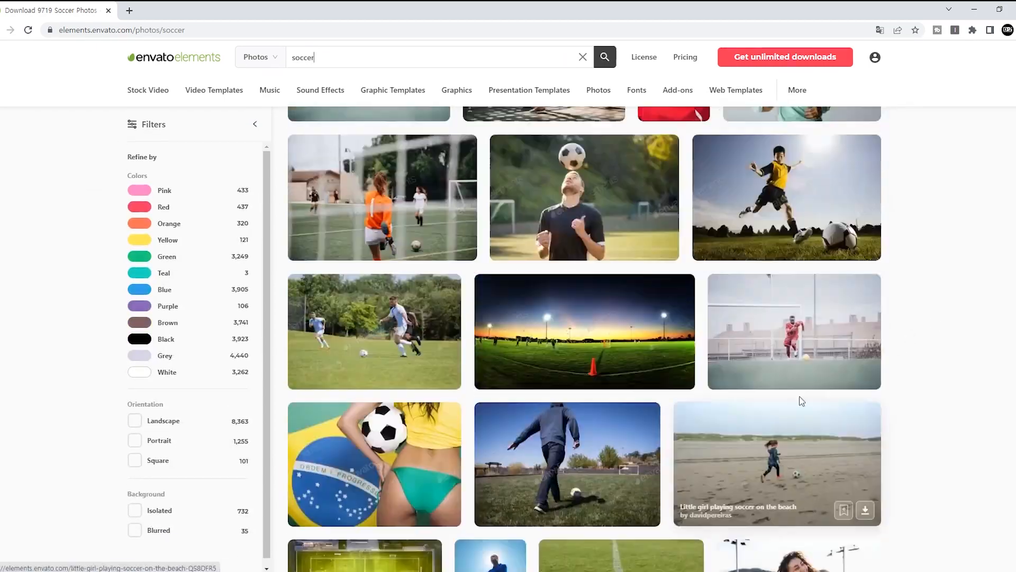
pyautogui.scroll(2, 776, 282)
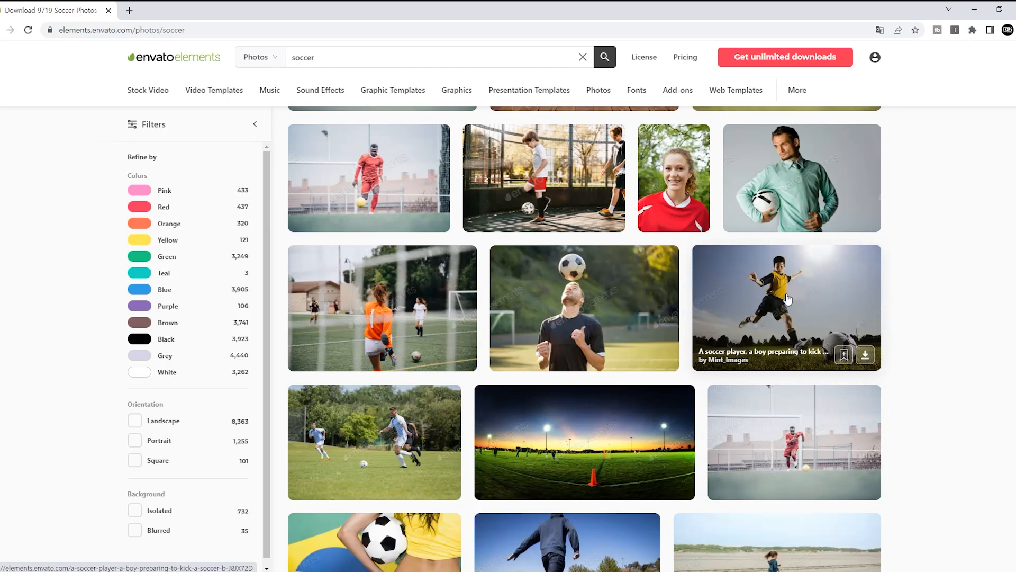
pyautogui.click(795, 312)
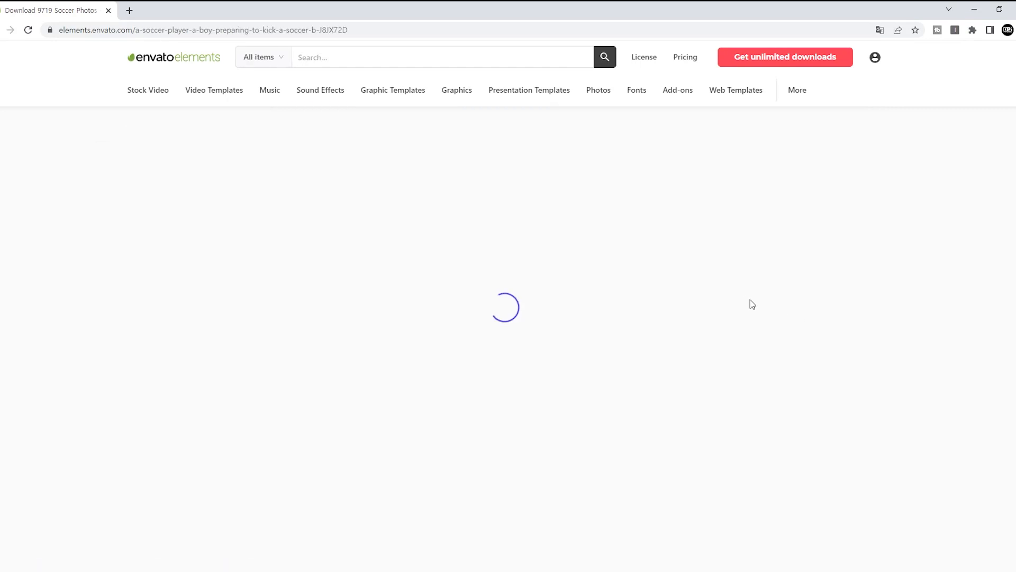
pyautogui.click(714, 245)
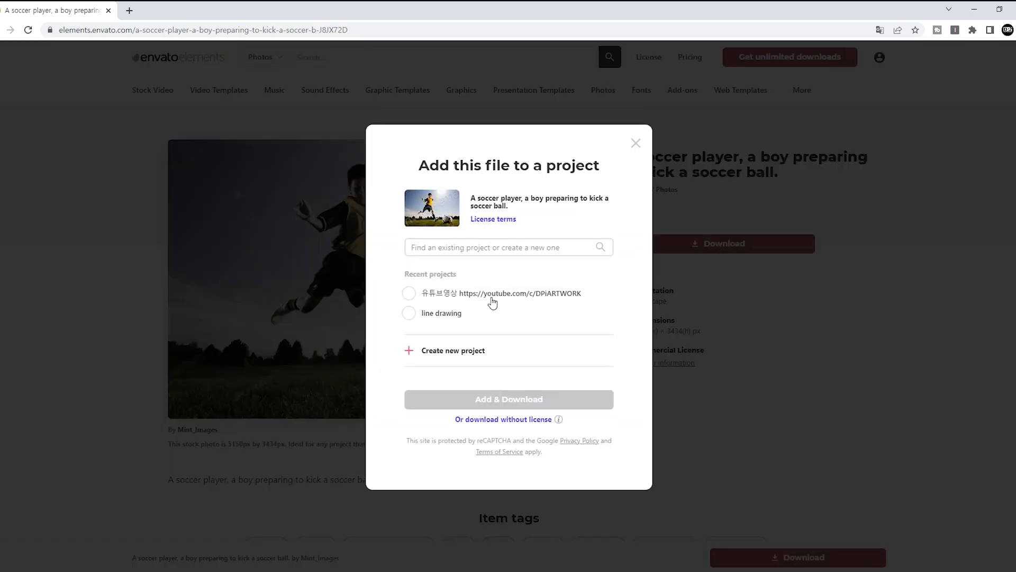
pyautogui.click(422, 299)
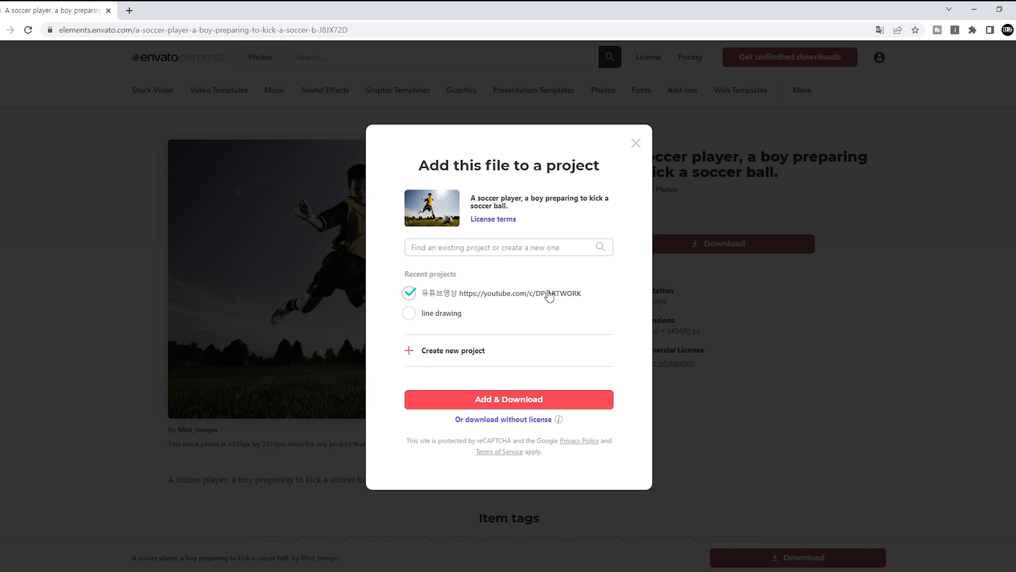
pyautogui.click(507, 405)
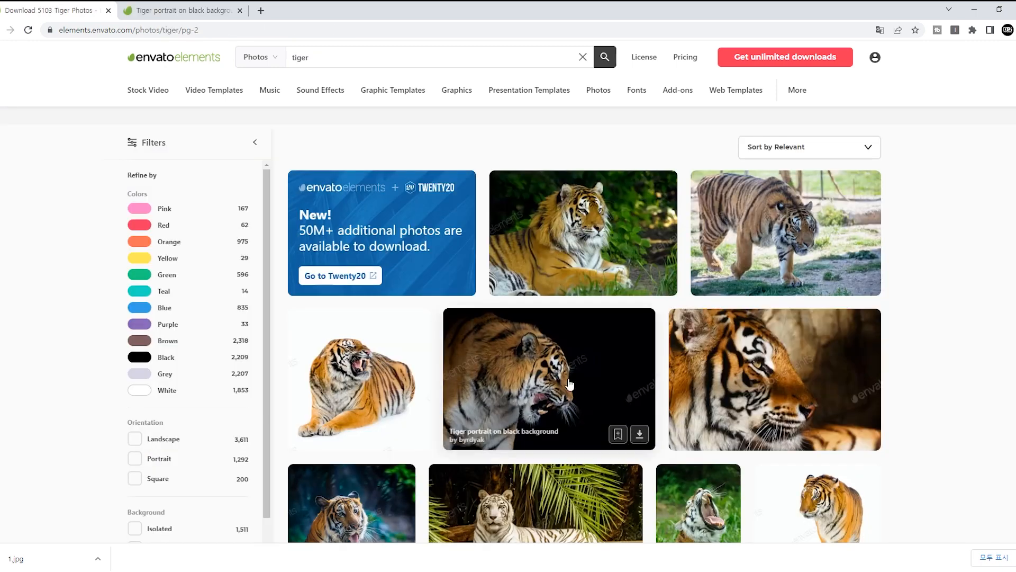
# Open the "Tiger portrait on black background" photo and download it under the first recent project
pyautogui.scroll(-2, 570, 385)
pyautogui.click(562, 282)
pyautogui.click(660, 249)
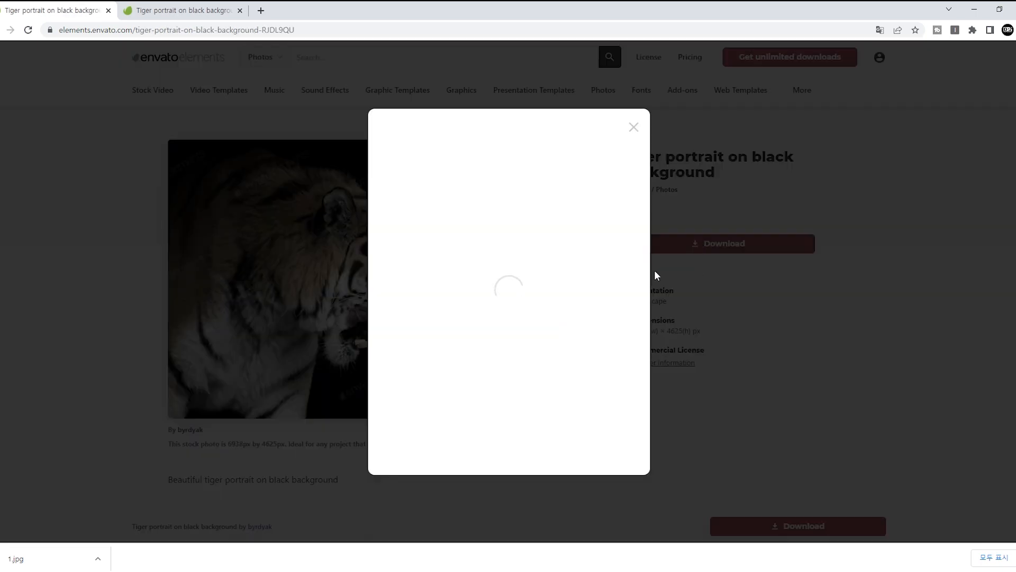
pyautogui.click(416, 280)
pyautogui.click(528, 385)
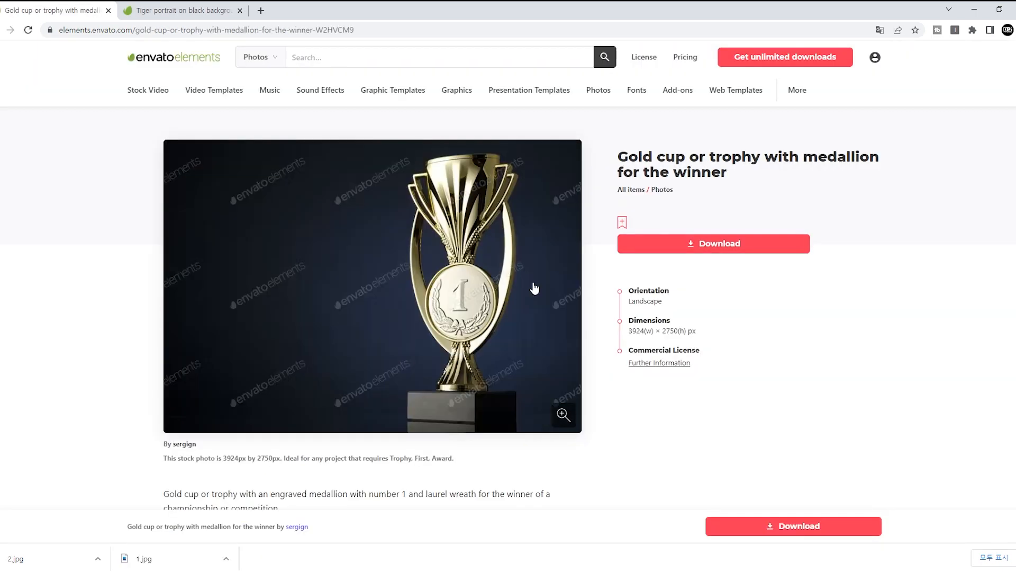
# Download the "Gold cup or trophy with medallion for the winner" photo and request the grey smoke on black background photo
pyautogui.click(724, 244)
pyautogui.click(410, 277)
pyautogui.click(508, 383)
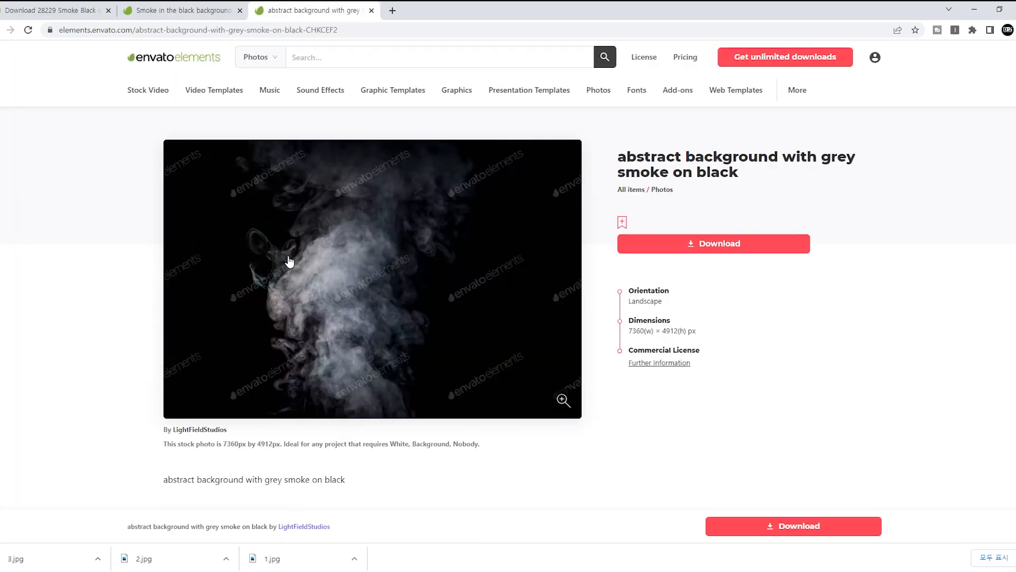
pyautogui.click(662, 244)
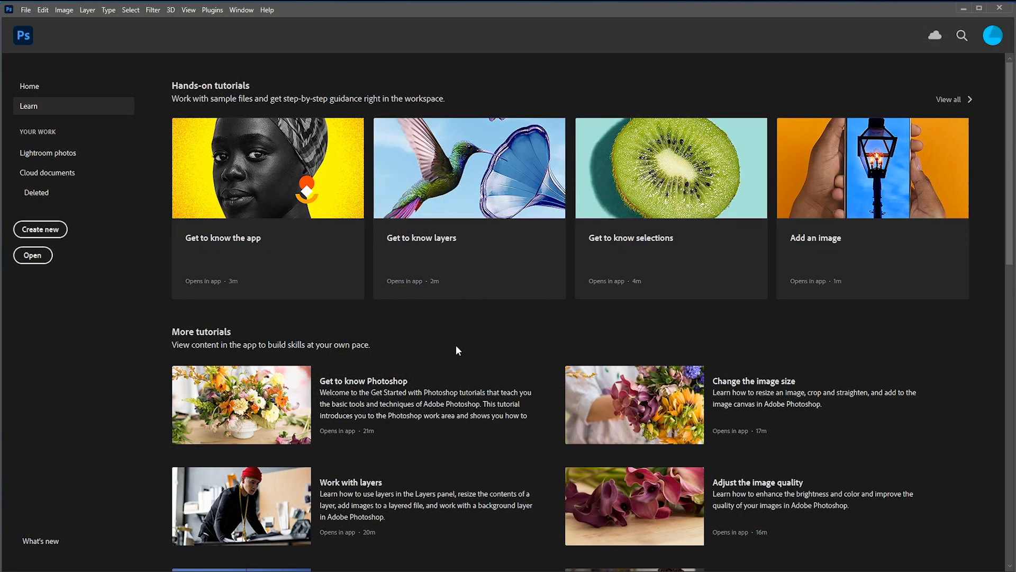
# Switch to Photoshop and create a portrait A4 document with a height of 297 mm
pyautogui.hotkey('ctrl', 'n')
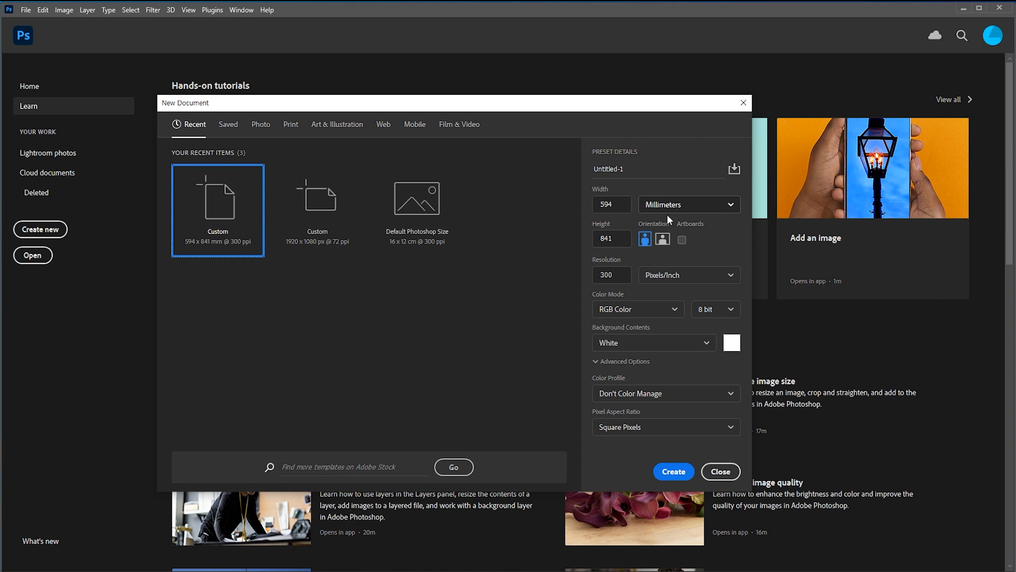
pyautogui.press('Tab')
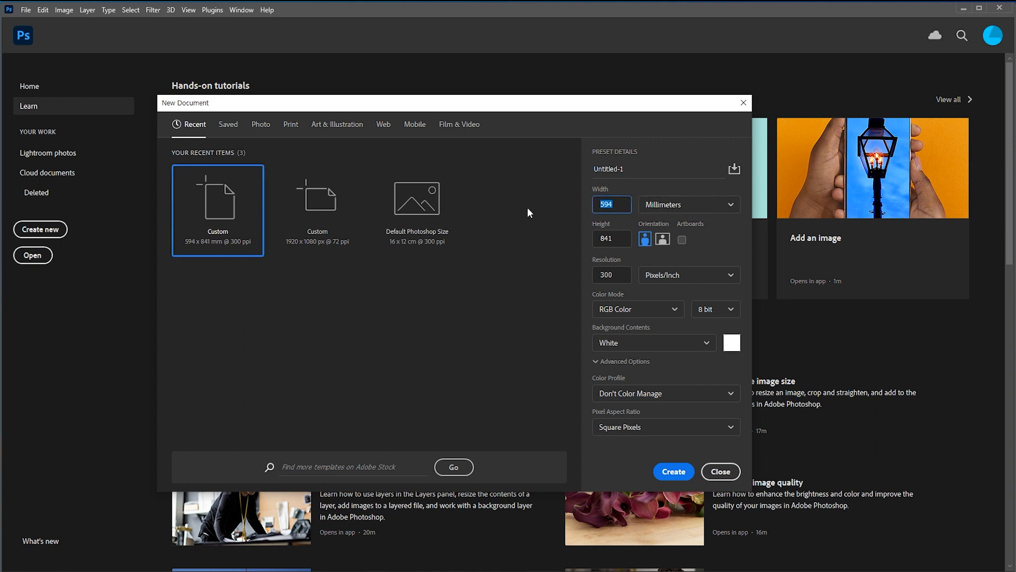
pyautogui.write('21')
pyautogui.write('297')
pyautogui.click(673, 471)
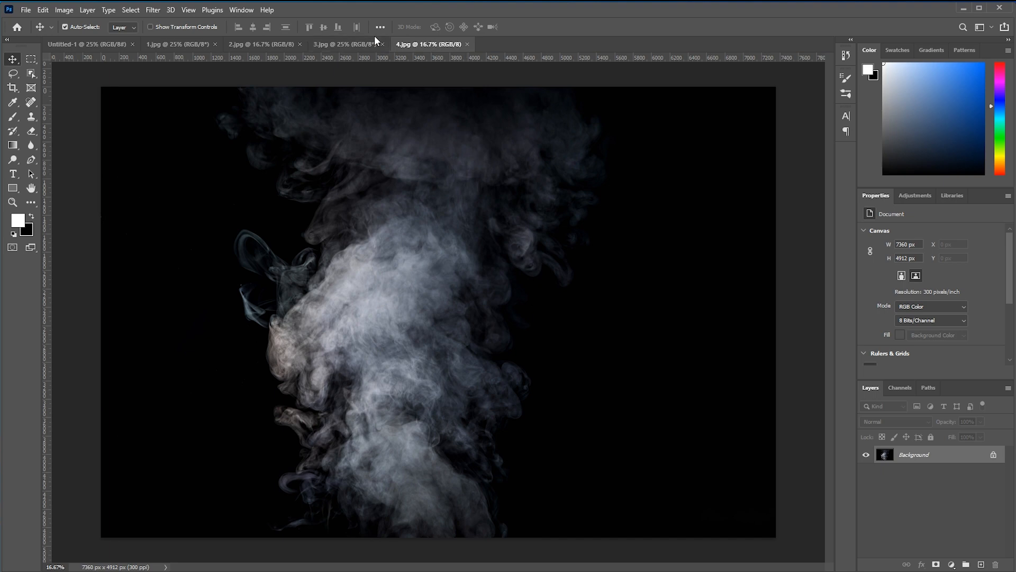
# Look through the opened trophy, tiger and soccer photos
pyautogui.click(371, 42)
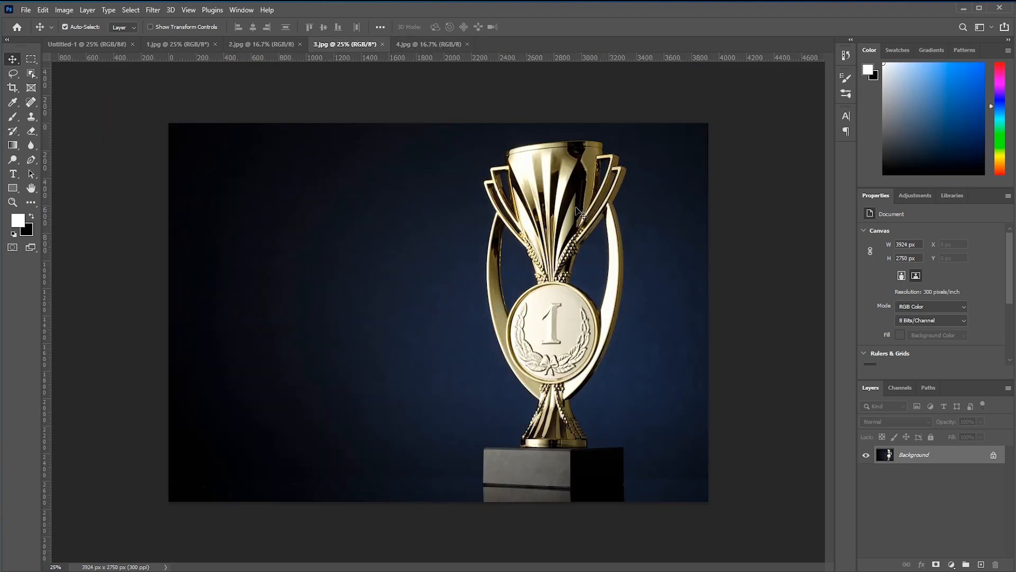
pyautogui.click(250, 46)
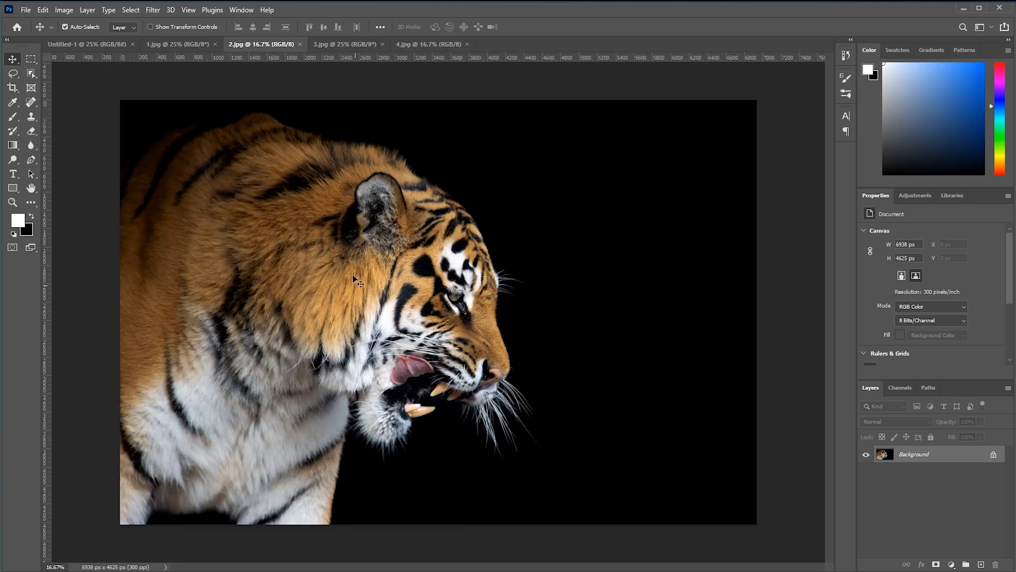
pyautogui.click(180, 45)
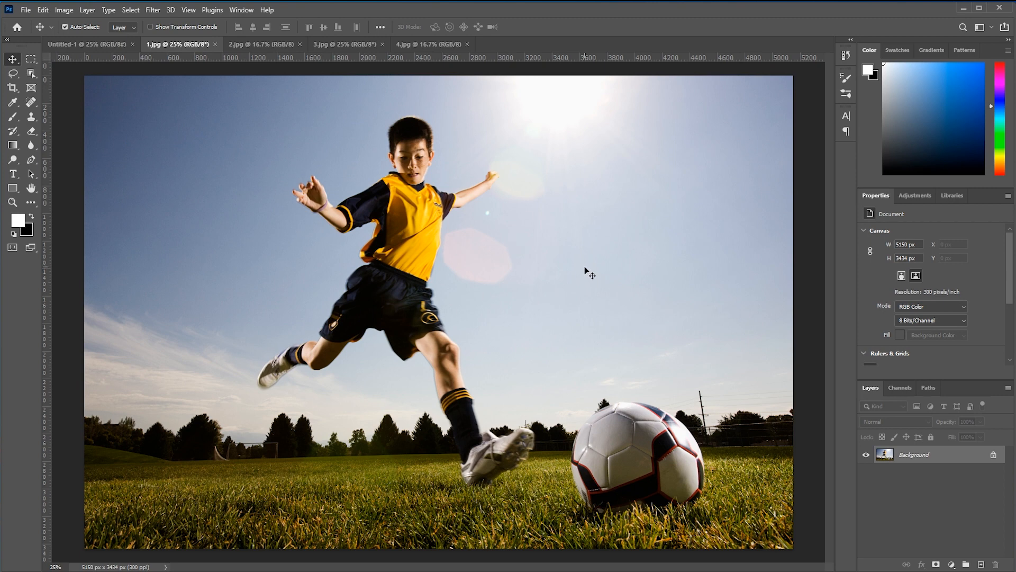
# Bring up the trophy photo 3.jpg and set the Pen tool to Path mode
pyautogui.click(333, 46)
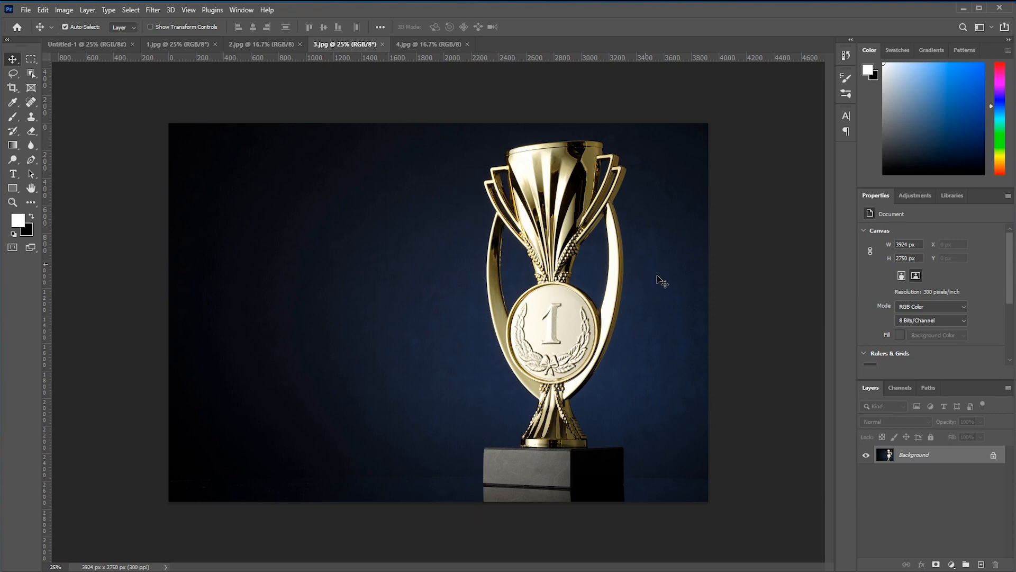
pyautogui.press('p')
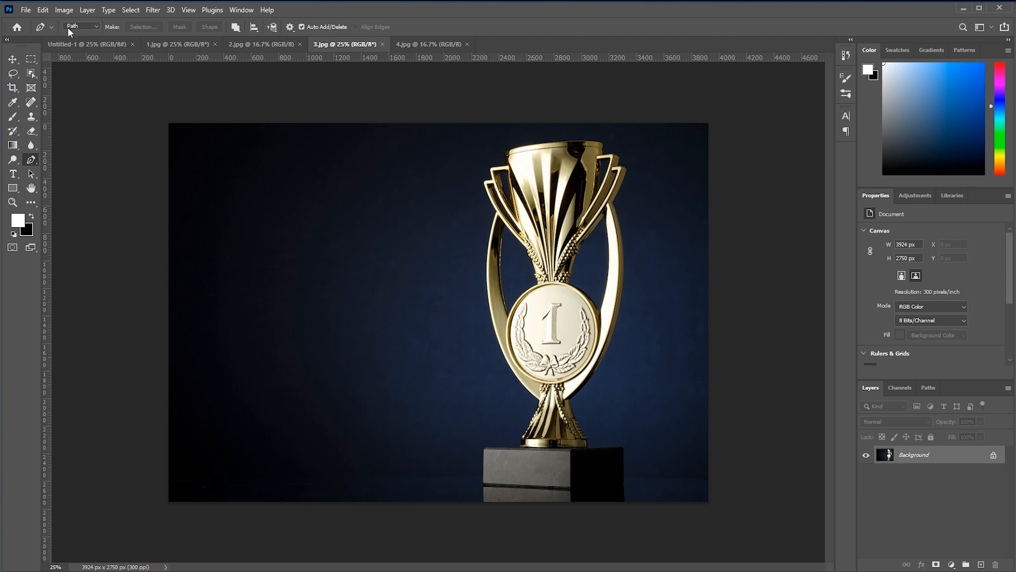
pyautogui.click(96, 25)
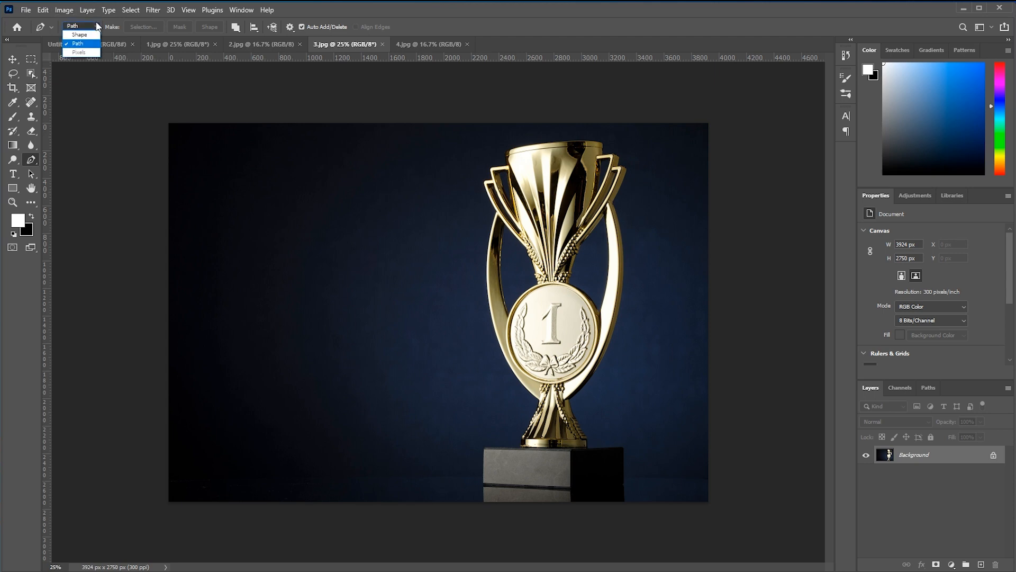
pyautogui.click(80, 46)
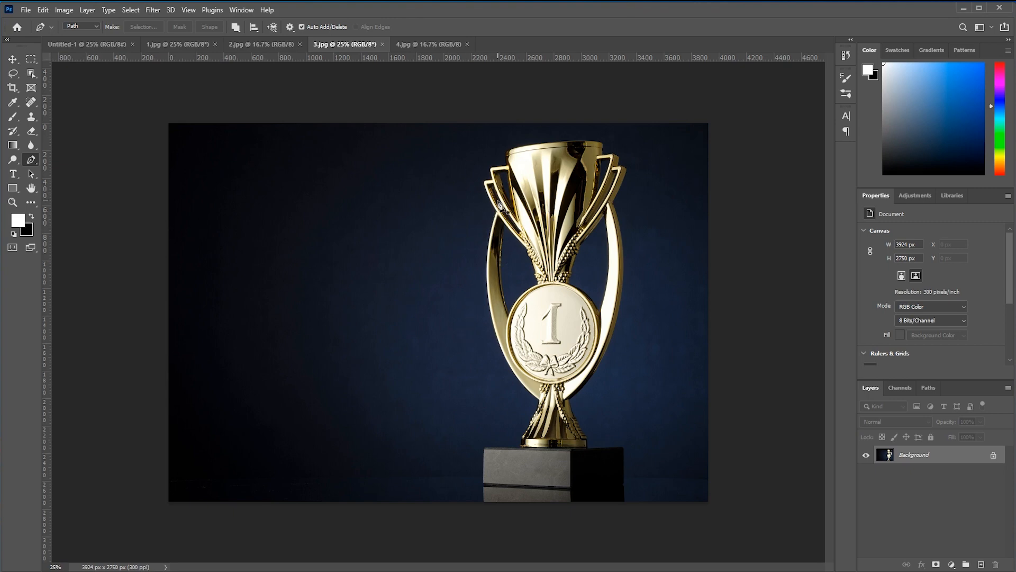
# Trace the outer edge of the trophy's left handles with the Pen tool, from the loop junction up to the cup
pyautogui.scroll(6, 501, 209)
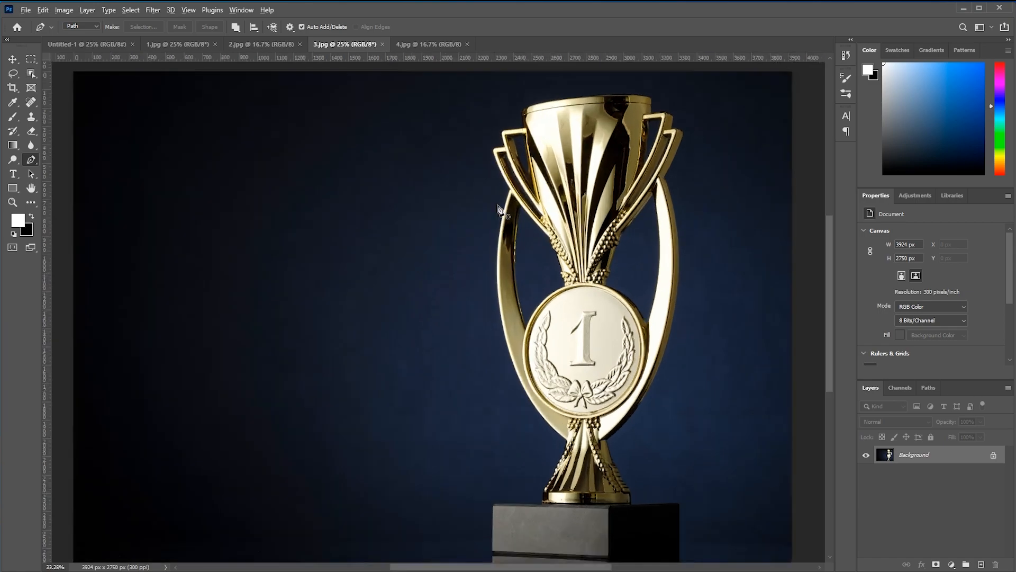
pyautogui.moveTo(533, 205); pyautogui.dragTo(445, 441)
pyautogui.click(442, 437)
pyautogui.moveTo(383, 301); pyautogui.dragTo(376, 272)
pyautogui.moveTo(417, 278); pyautogui.dragTo(428, 277)
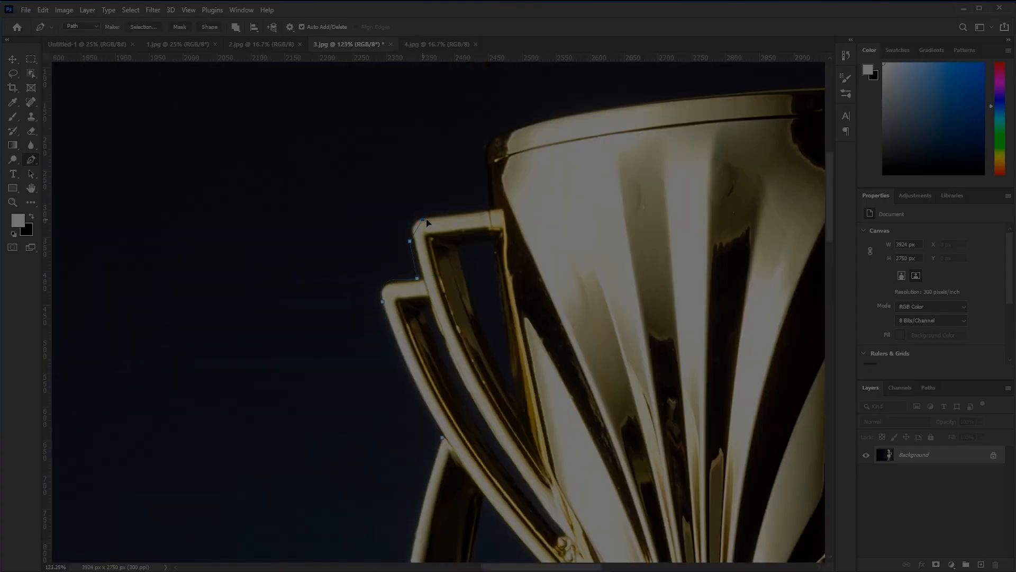
pyautogui.moveTo(423, 219); pyautogui.dragTo(440, 216)
pyautogui.click(489, 210)
# Continue the pen path across the cup's rim and around the upper corners of the right handles
pyautogui.moveTo(520, 199); pyautogui.dragTo(438, 288)
pyautogui.moveTo(684, 183); pyautogui.dragTo(596, 237)
pyautogui.moveTo(609, 269); pyautogui.dragTo(607, 284)
pyautogui.click(608, 311)
pyautogui.scroll(3, 608, 310)
pyautogui.moveTo(670, 308); pyautogui.dragTo(631, 322)
pyautogui.click(579, 309)
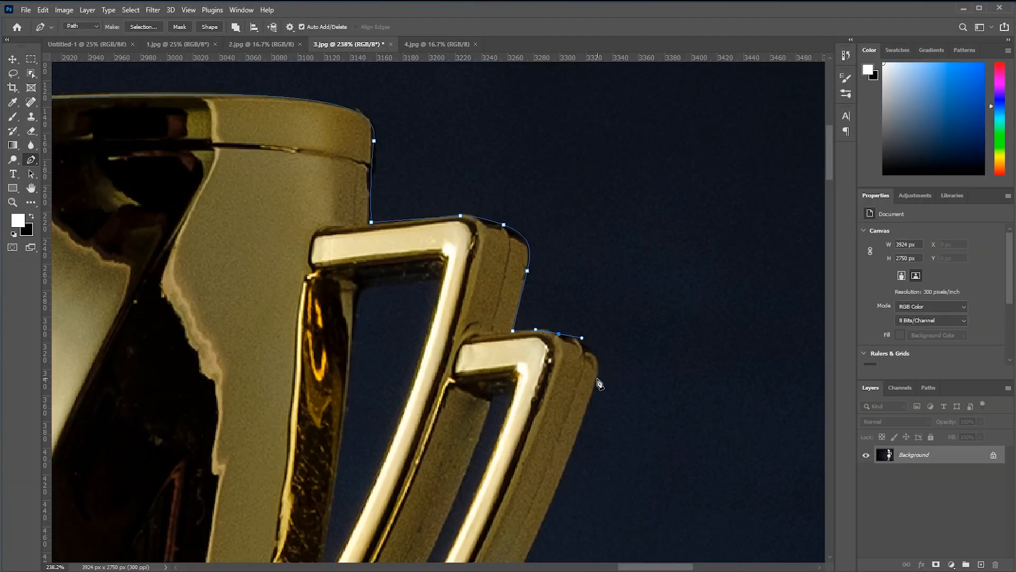
# Extend the path down the outer right handle to its junction with the loop and remove the last anchor's outgoing direction handle
pyautogui.moveTo(597, 377); pyautogui.dragTo(631, 193)
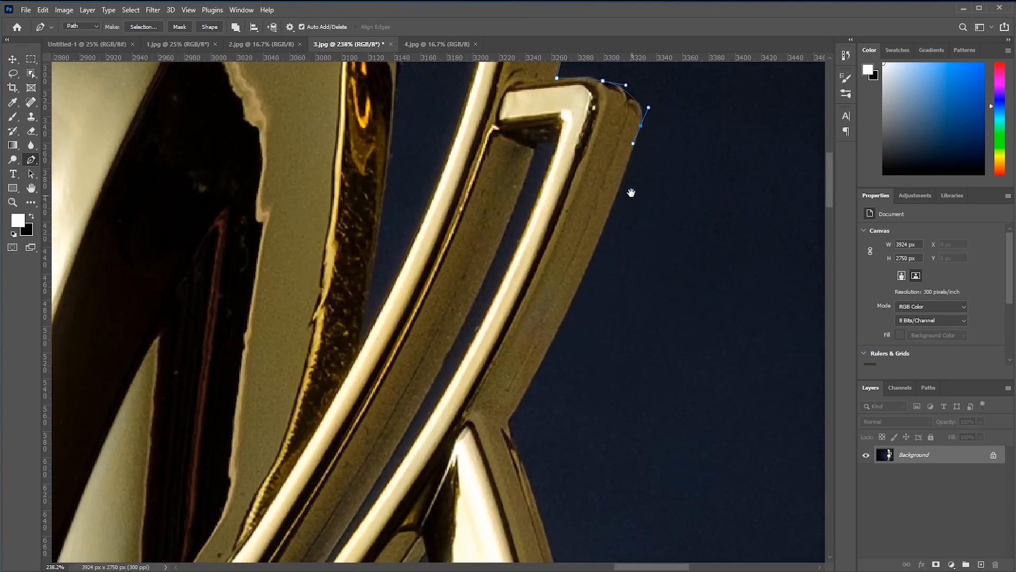
pyautogui.scroll(1, 562, 332)
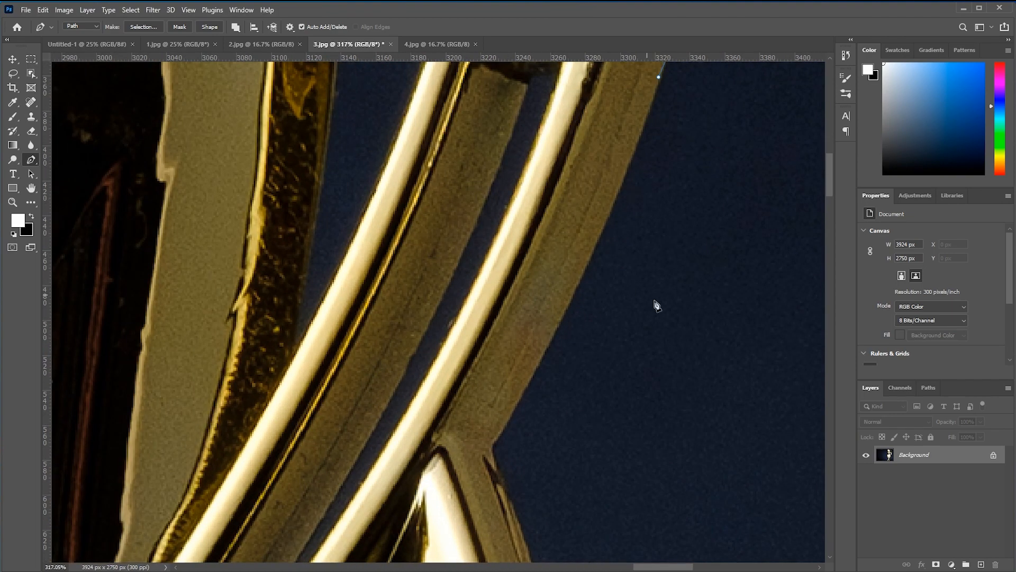
pyautogui.moveTo(613, 172); pyautogui.dragTo(562, 240)
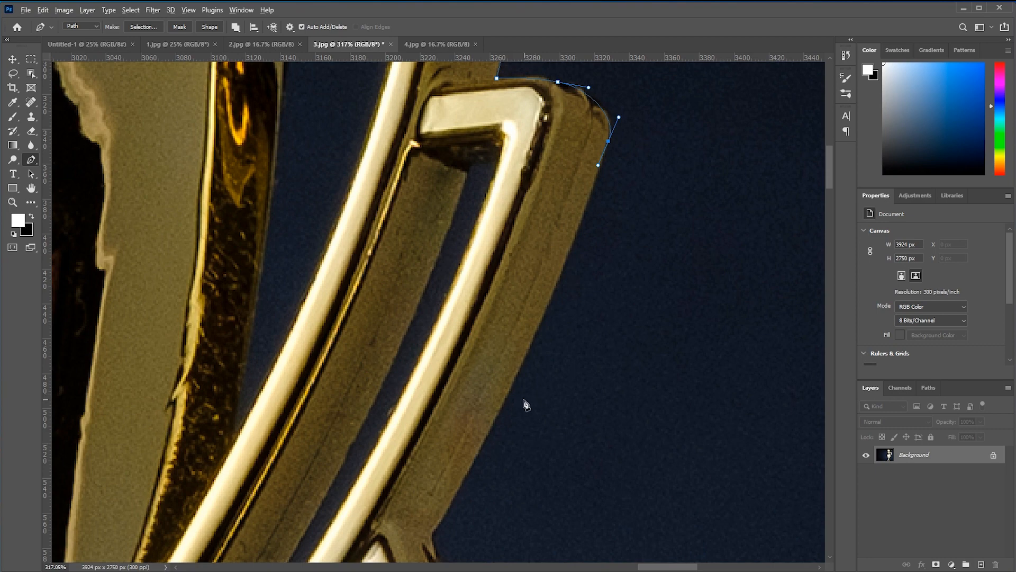
pyautogui.scroll(-3, 522, 408)
pyautogui.scroll(2, 572, 291)
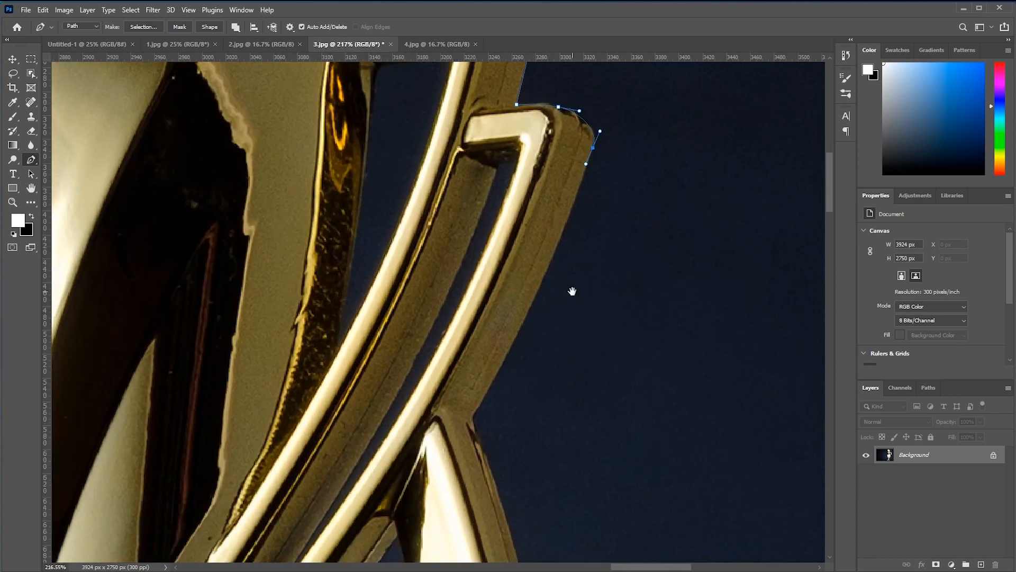
pyautogui.click(474, 413)
pyautogui.moveTo(433, 469); pyautogui.dragTo(406, 524)
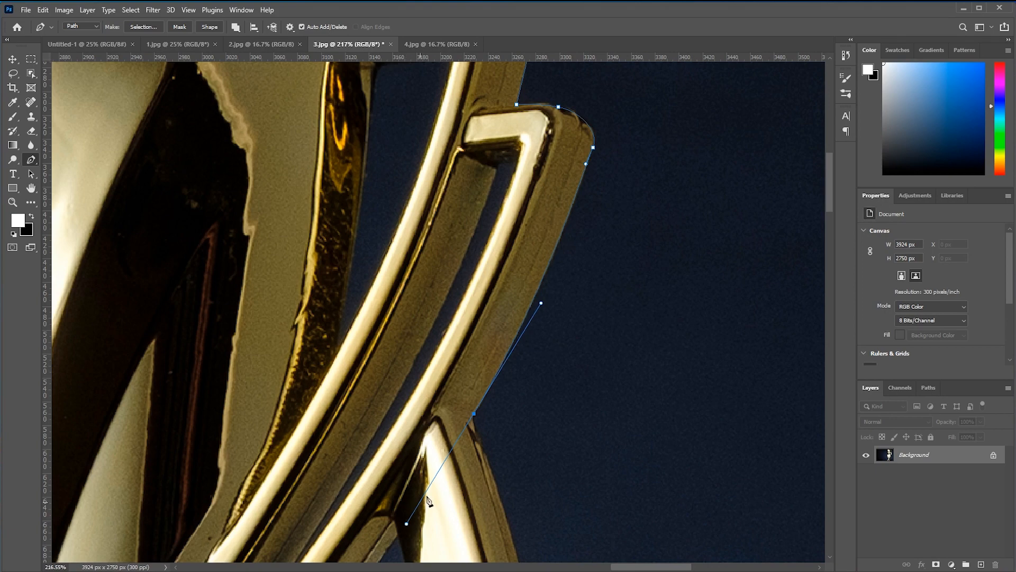
pyautogui.keyDown('alt'); pyautogui.click(474, 415); pyautogui.keyUp('alt')
# Continue the pen path down the outer edge of the trophy's right loop to a corner anchor where it meets the stem
pyautogui.scroll(-6, 529, 182)
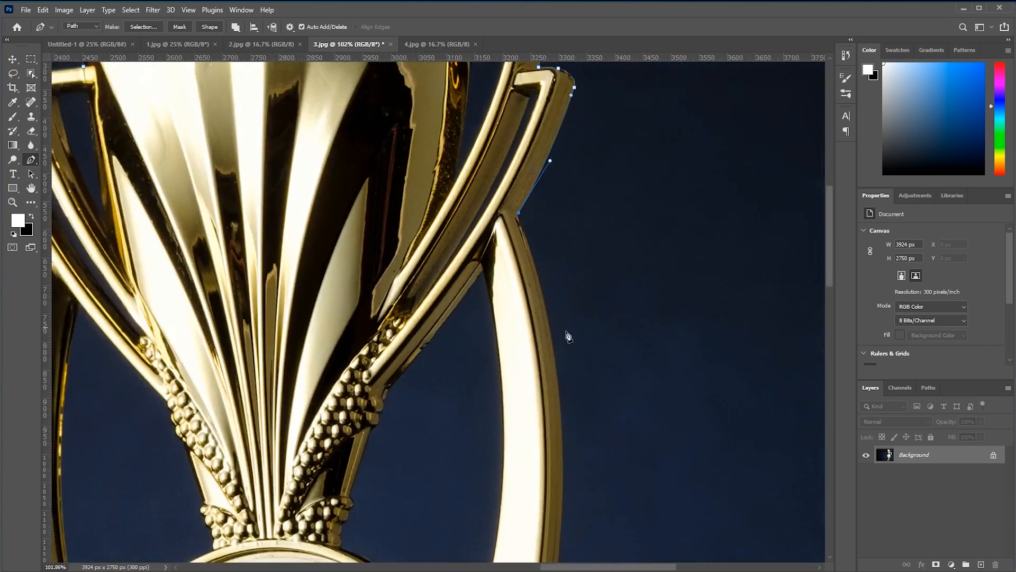
pyautogui.moveTo(584, 321); pyautogui.dragTo(558, 209)
pyautogui.scroll(4, 523, 291)
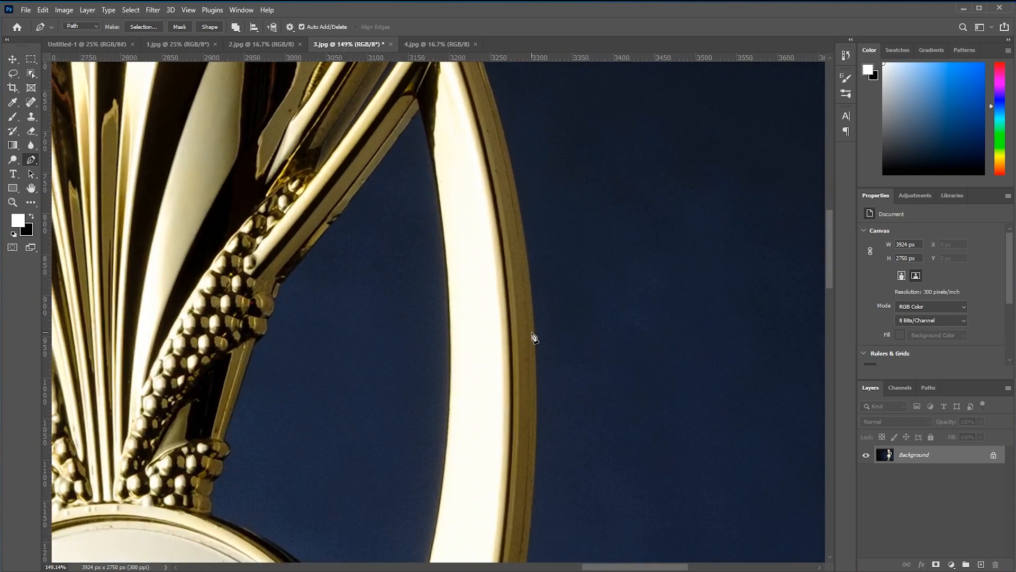
pyautogui.moveTo(534, 335); pyautogui.dragTo(537, 439)
pyautogui.moveTo(534, 519); pyautogui.dragTo(579, 321)
pyautogui.scroll(-8, 572, 296)
pyautogui.moveTo(448, 453); pyautogui.dragTo(316, 556)
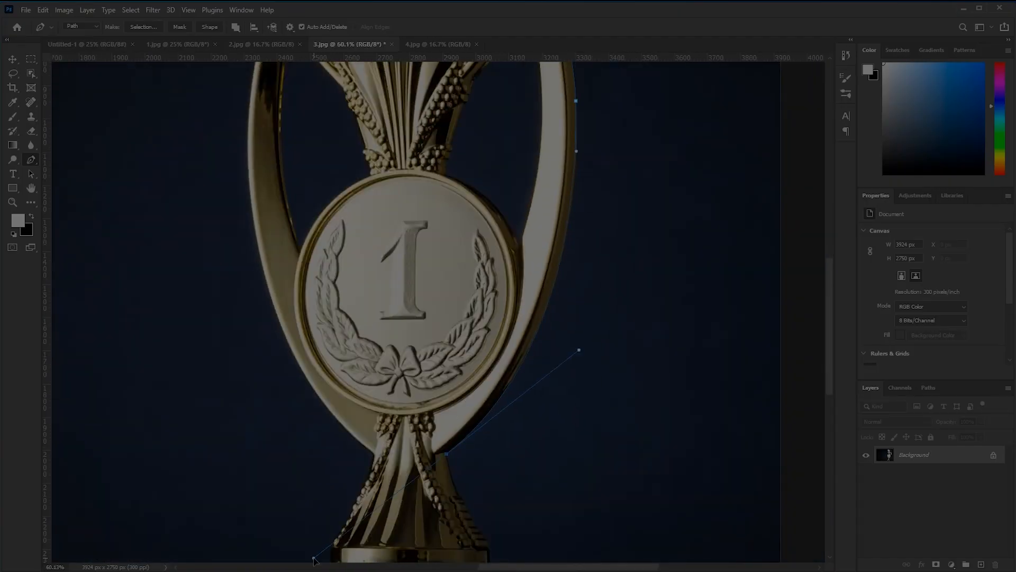
pyautogui.keyDown('alt'); pyautogui.click(449, 454); pyautogui.keyUp('alt')
# Extend the path down the stem's beaded right edge and along the right side of the black pedestal
pyautogui.scroll(10, 466, 530)
pyautogui.moveTo(434, 357); pyautogui.dragTo(484, 466)
pyautogui.scroll(3, 471, 434)
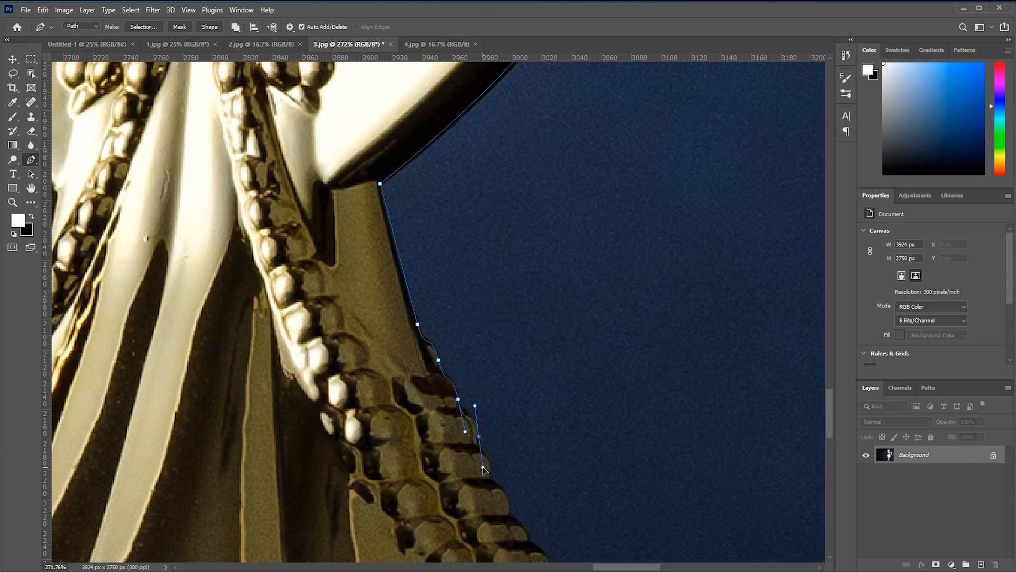
pyautogui.hotkey('ctrl', 'z')
pyautogui.hotkey('ctrl', 'z')
pyautogui.moveTo(459, 396); pyautogui.dragTo(537, 461)
pyautogui.click(509, 432)
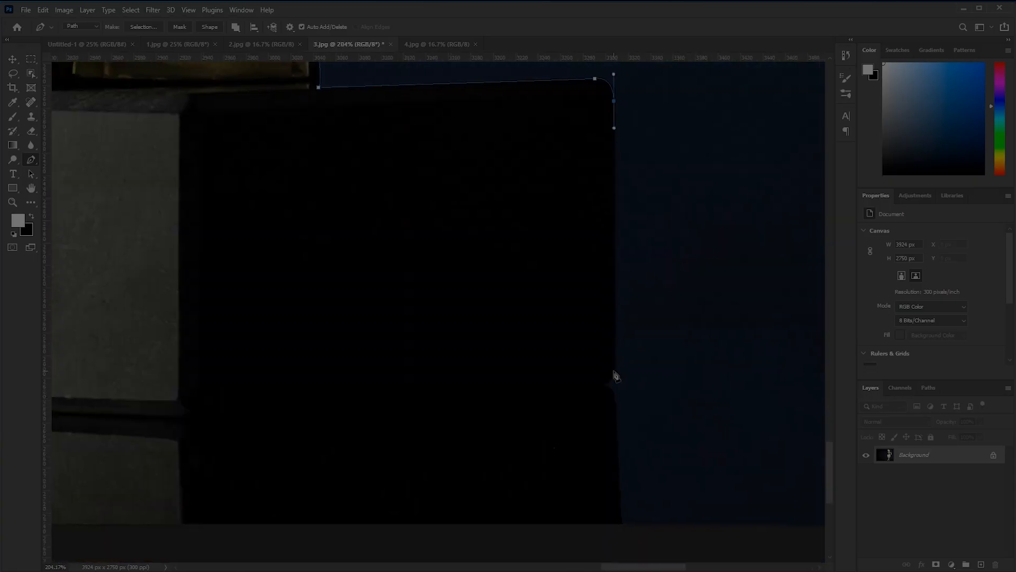
pyautogui.click(614, 373)
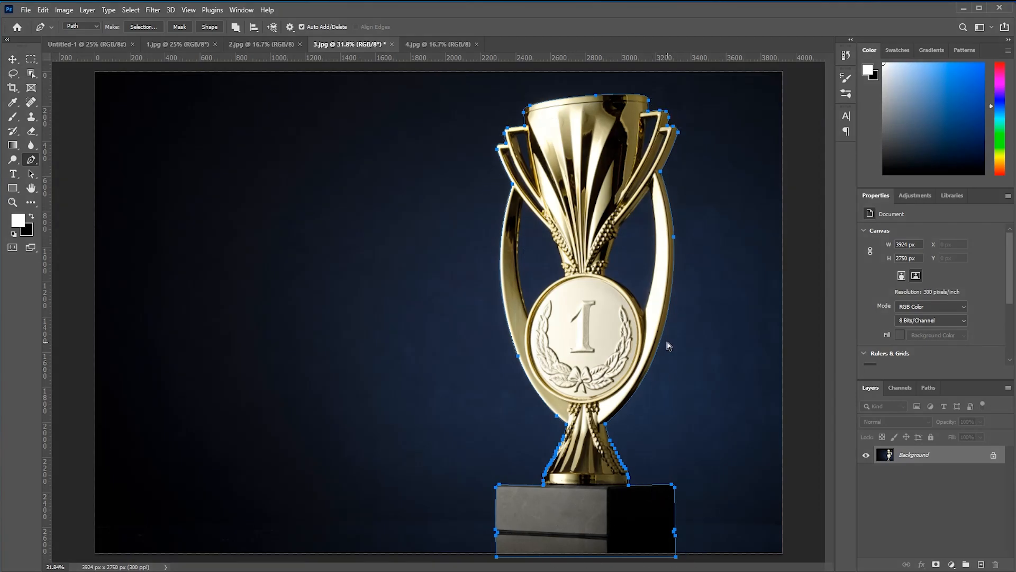
# Copy the area inside the trophy path to a new layer and hide the Background layer
pyautogui.hotkey('ctrl', 'Return')
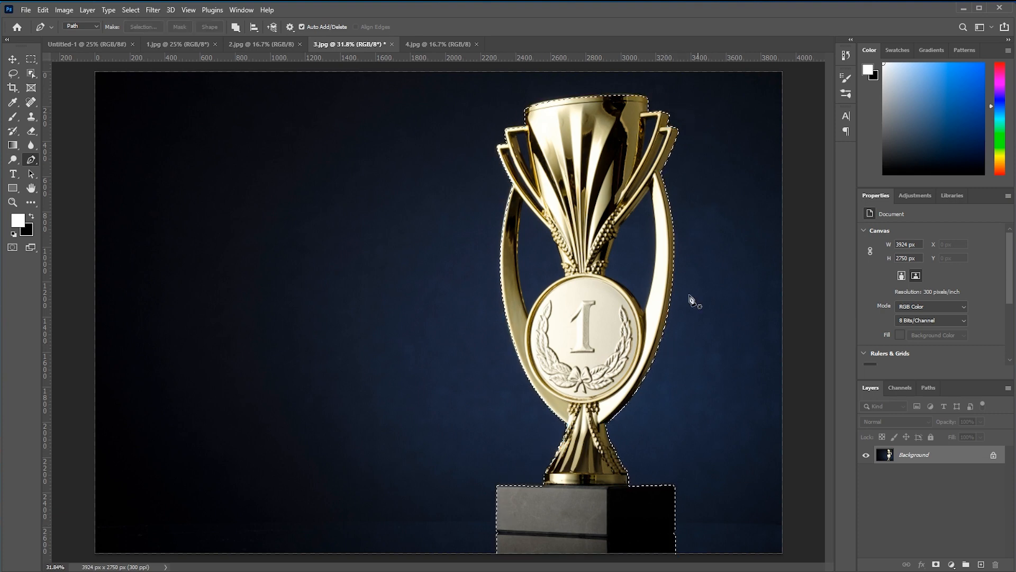
pyautogui.hotkey('ctrl', 'j')
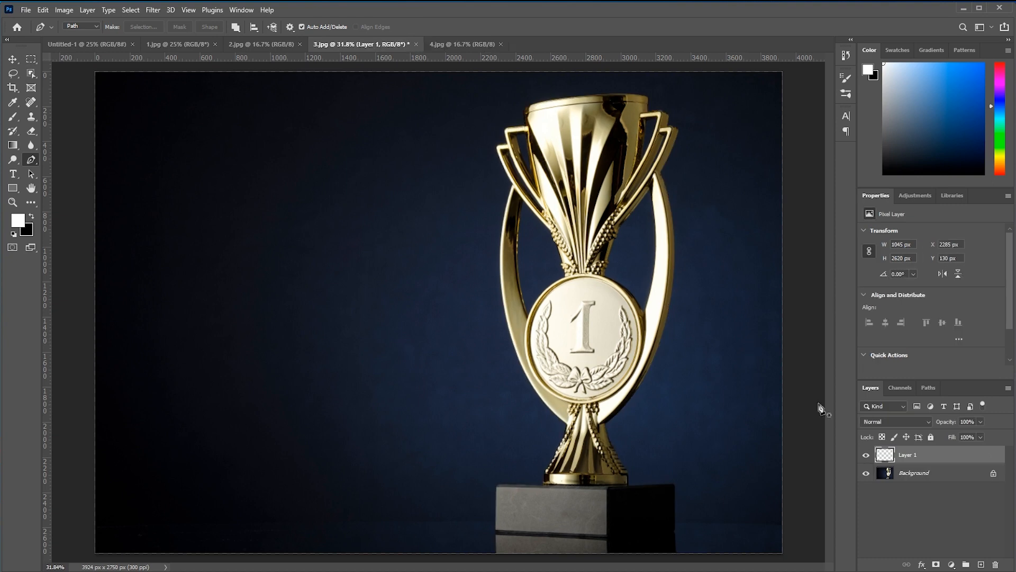
pyautogui.click(867, 474)
pyautogui.click(867, 473)
pyautogui.click(867, 474)
pyautogui.click(867, 473)
pyautogui.click(866, 472)
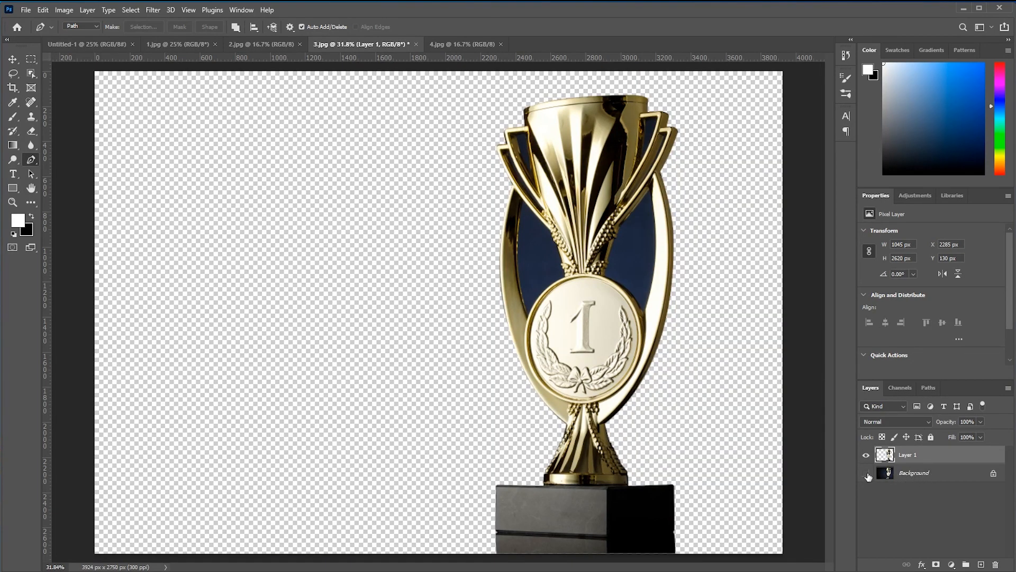
# Start a path around the blue opening inside the trophy's left loop, down the loop's inner edge and along the medal's rim
pyautogui.scroll(8, 534, 209)
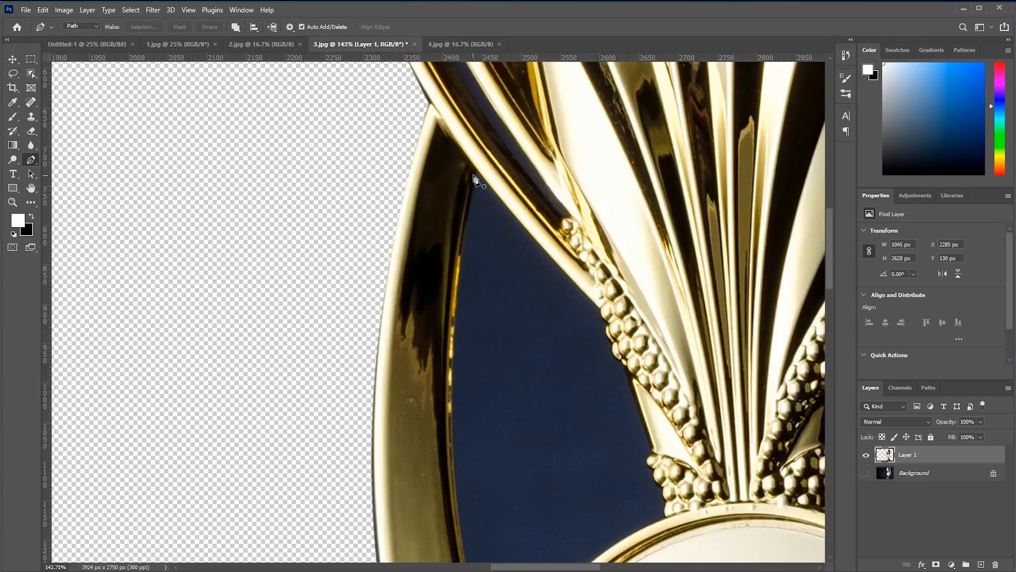
pyautogui.click(474, 177)
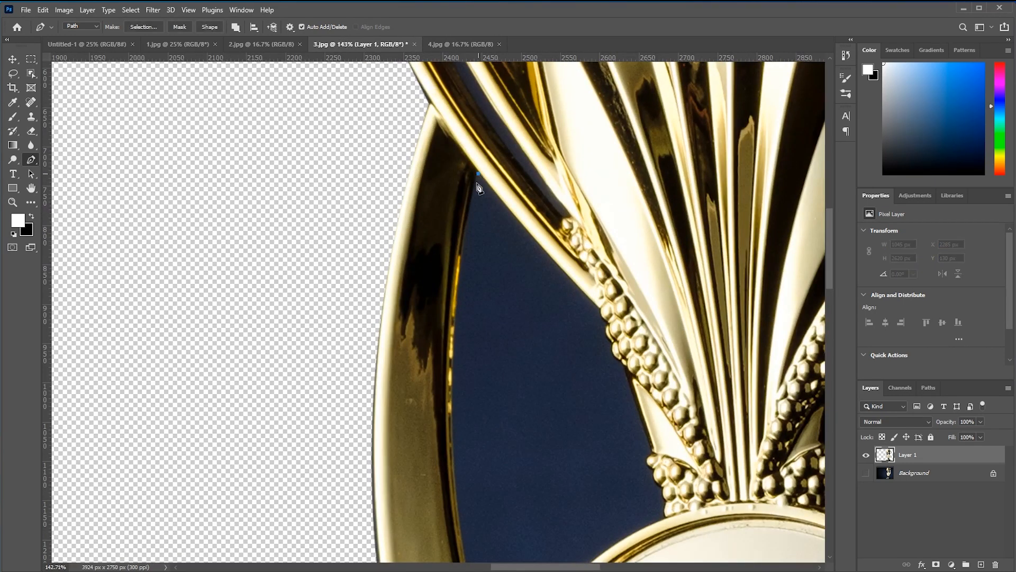
pyautogui.scroll(-3, 482, 349)
pyautogui.scroll(-5, 481, 359)
pyautogui.scroll(-2, 479, 402)
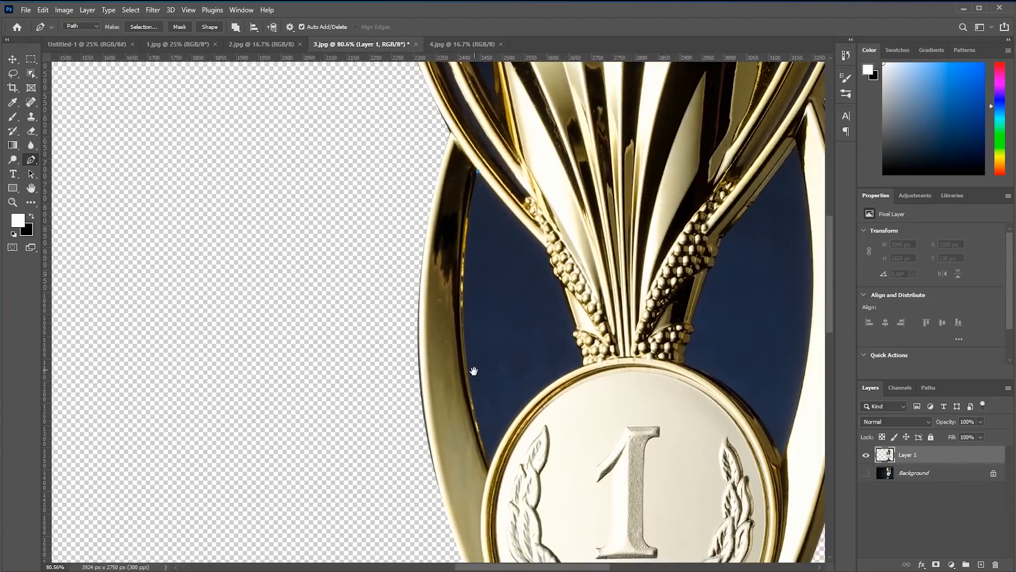
pyautogui.moveTo(488, 436); pyautogui.dragTo(544, 538)
pyautogui.scroll(1, 603, 292)
pyautogui.moveTo(602, 292); pyautogui.dragTo(696, 264)
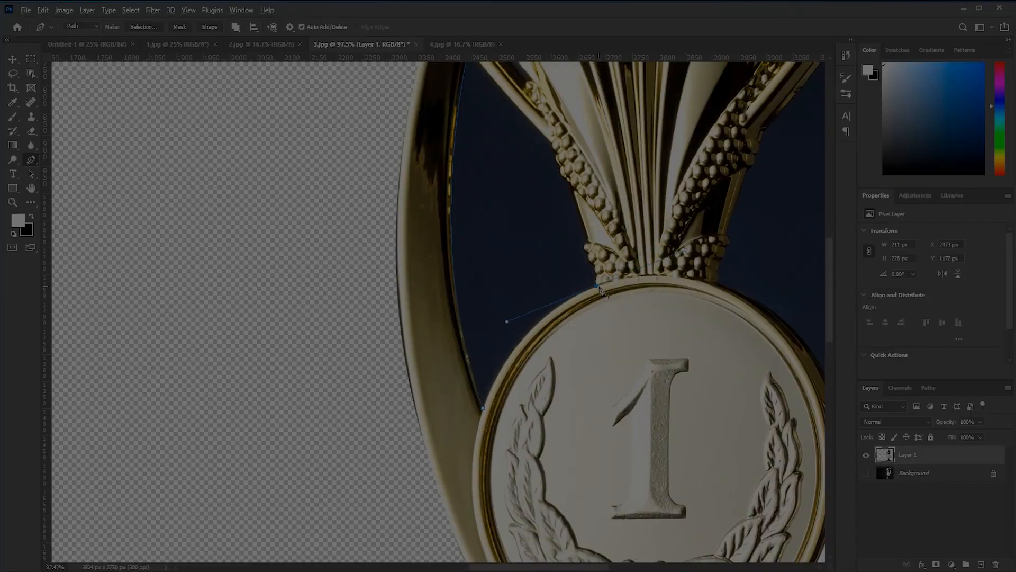
# Finish the path around the left loop's opening, delete the blue background inside it and clear the selection
pyautogui.scroll(10, 603, 286)
pyautogui.click(585, 254)
pyautogui.scroll(5, 548, 297)
pyautogui.click(549, 325)
pyautogui.moveTo(526, 296); pyautogui.dragTo(471, 170)
pyautogui.hotkey('ctrl', 'z')
pyautogui.hotkey('ctrl', 'z')
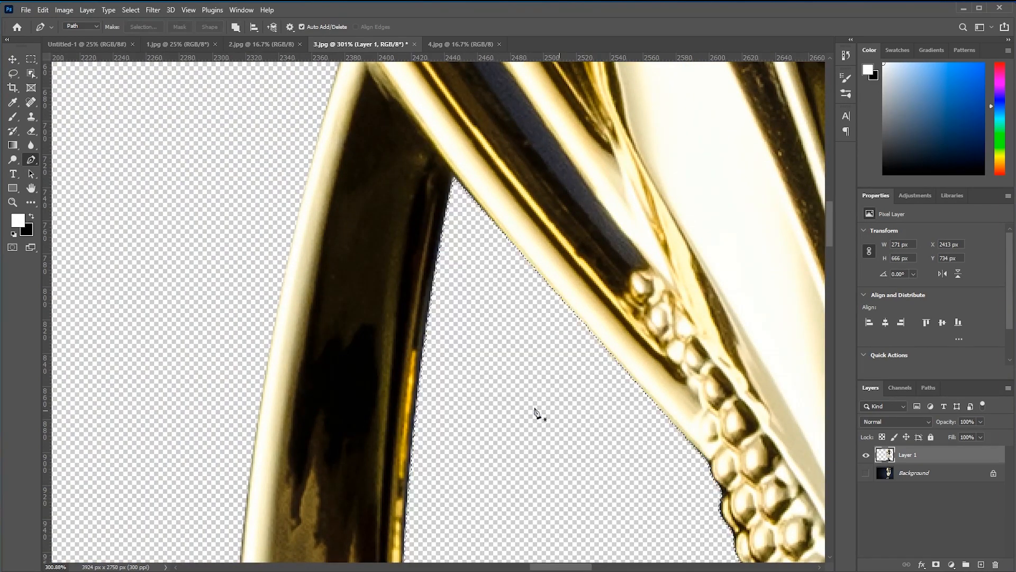
pyautogui.scroll(-6, 536, 411)
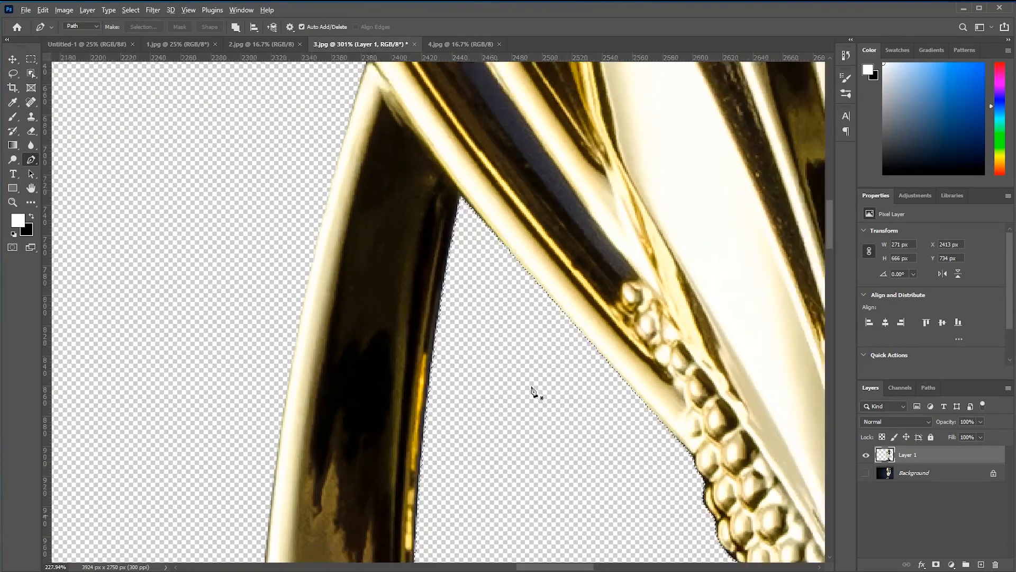
pyautogui.hotkey('ctrl', 'd')
pyautogui.moveTo(535, 410); pyautogui.dragTo(223, 296)
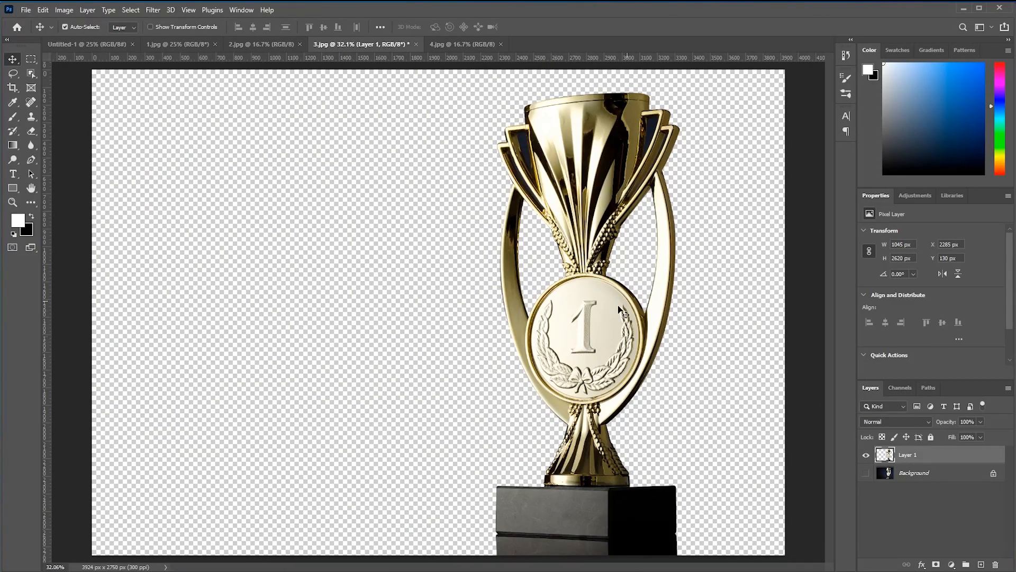
# Copy the trophy cut-out into the Untitled-1 document and close 3.jpg without saving
pyautogui.moveTo(597, 333); pyautogui.dragTo(523, 268)
pyautogui.click(364, 43)
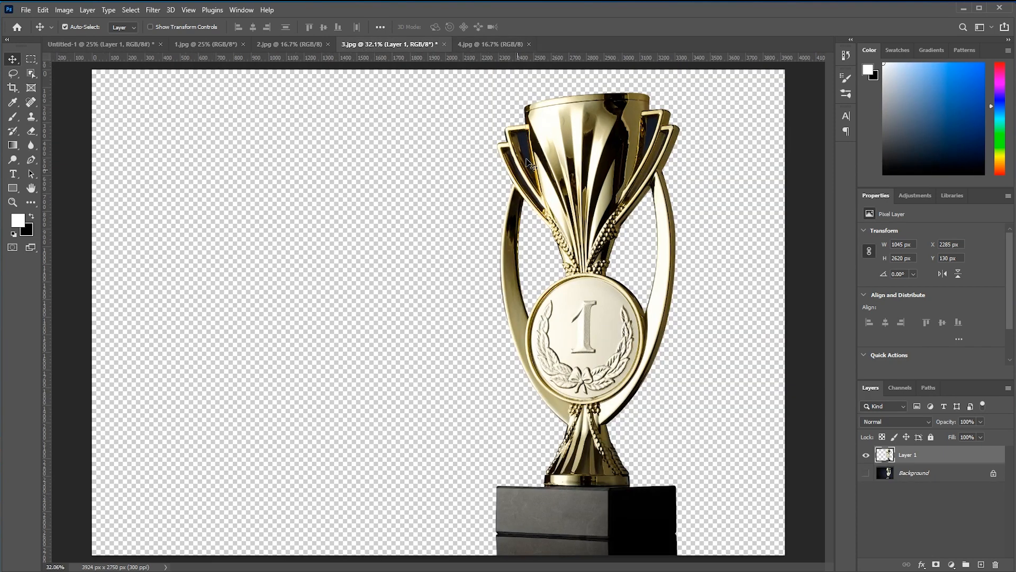
pyautogui.click(445, 44)
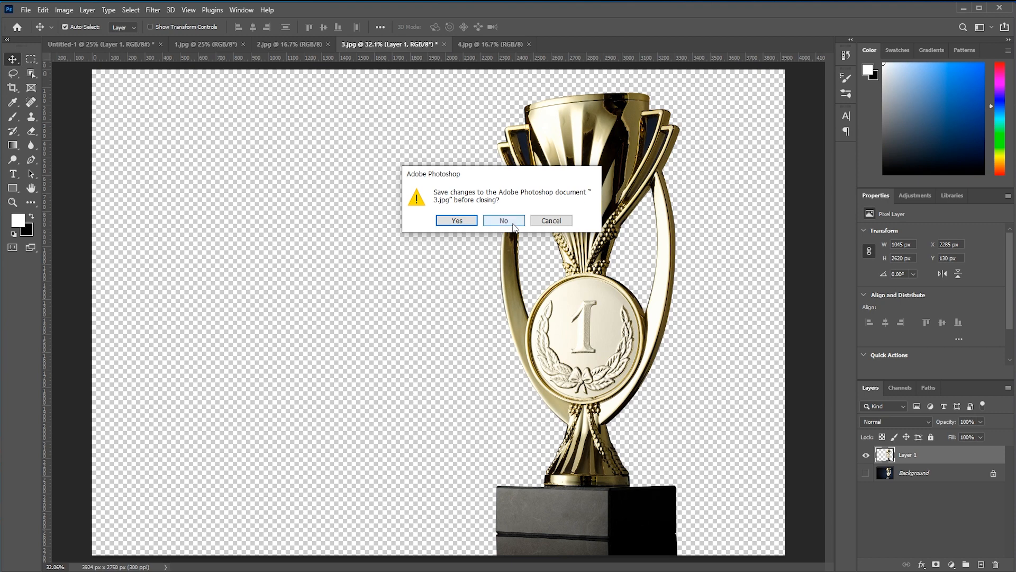
pyautogui.click(511, 221)
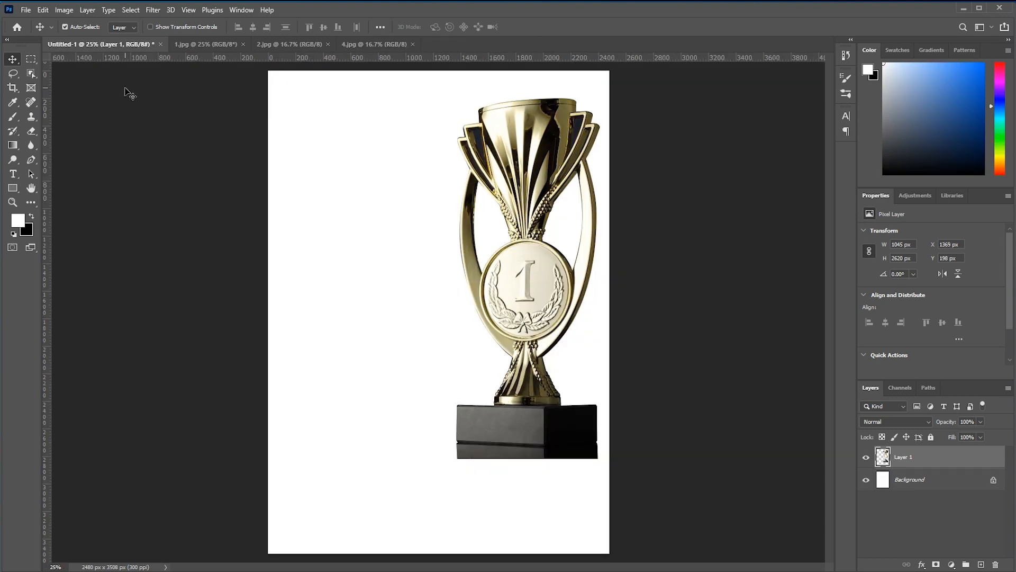
# In 1.jpg, turn the path around the boy into a selection and copy it to a new layer
pyautogui.click(205, 46)
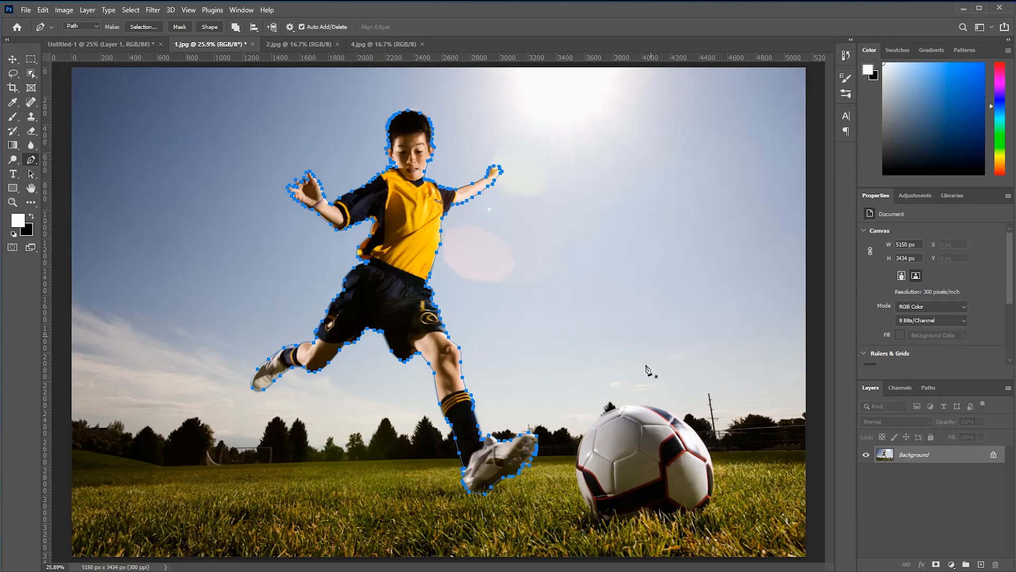
pyautogui.hotkey('ctrl', 'Return')
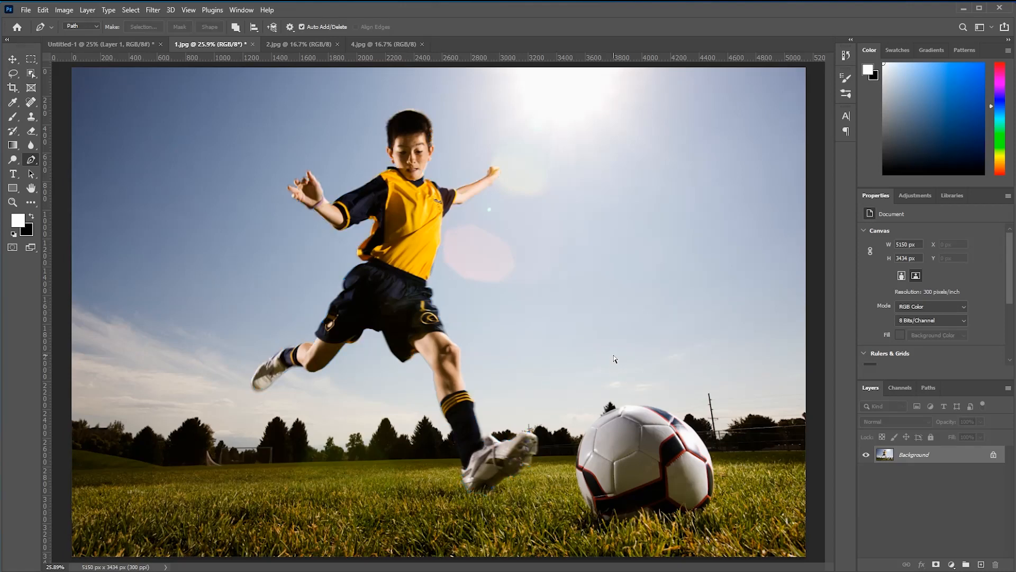
pyautogui.hotkey('ctrl', 'j')
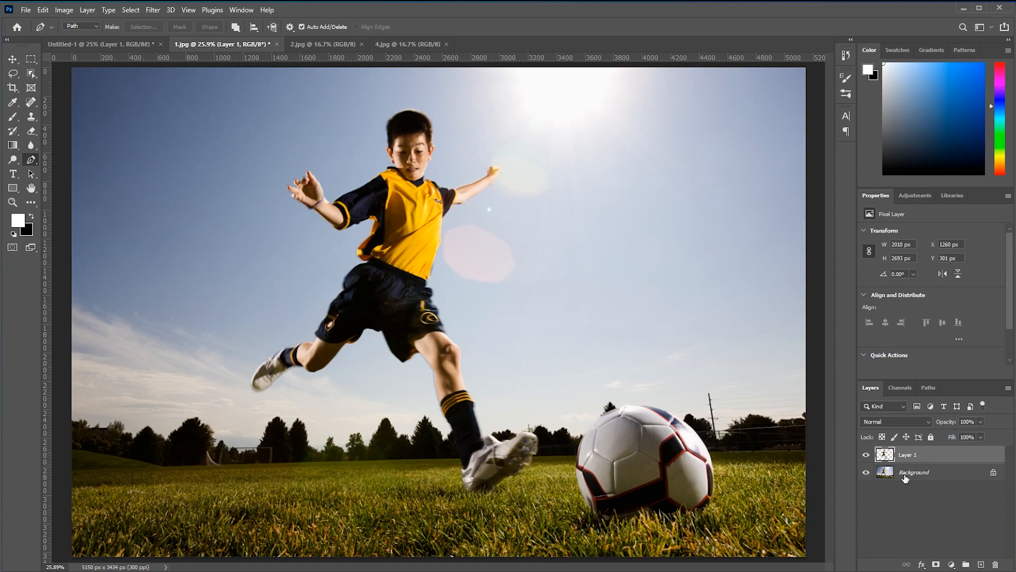
# With the Background layer active, trace the soccer ball's outline with curved pen segments from its lower left over the top to its lower right
pyautogui.click(921, 472)
pyautogui.scroll(5, 650, 483)
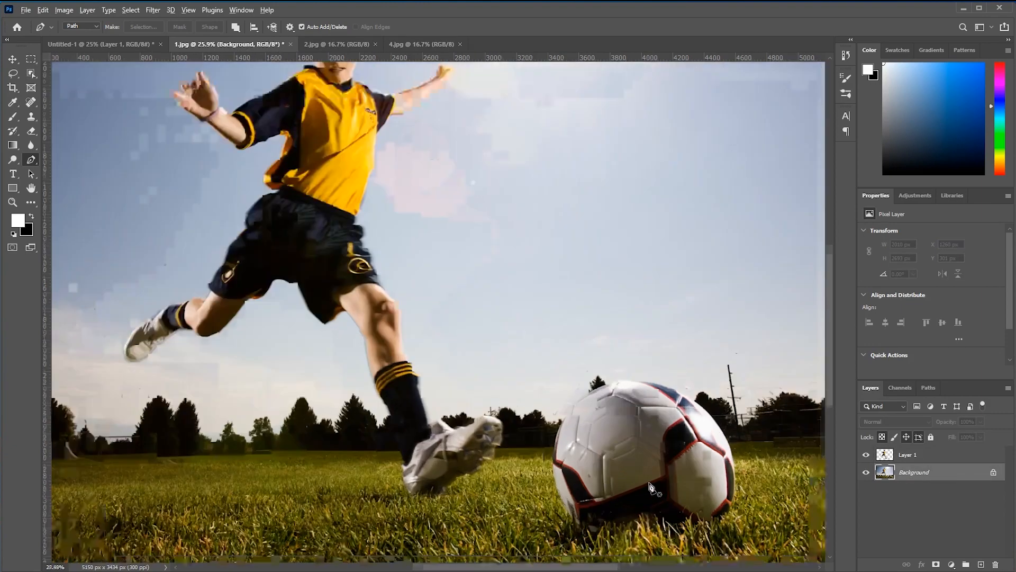
pyautogui.moveTo(693, 449); pyautogui.dragTo(602, 400)
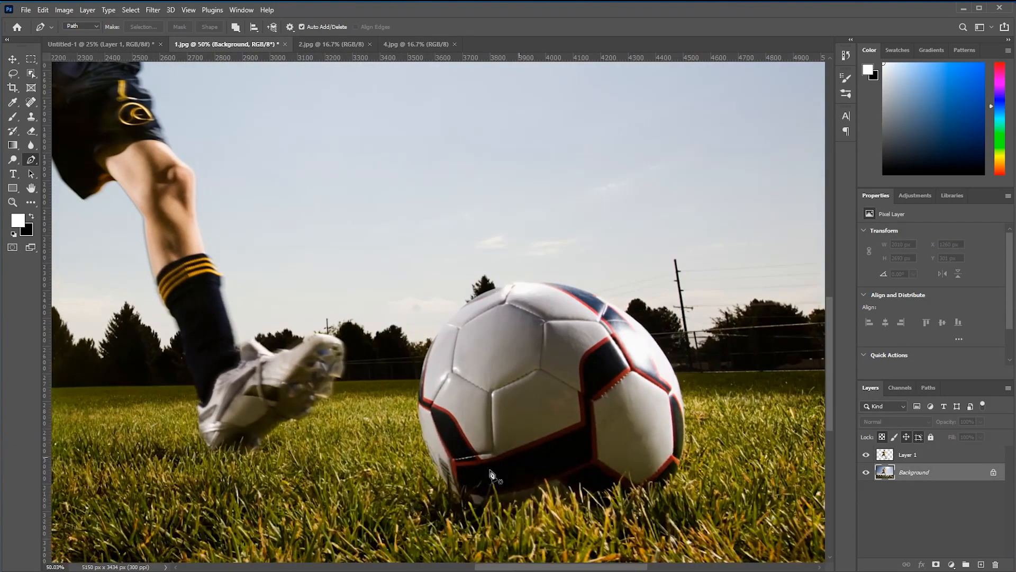
pyautogui.click(444, 482)
pyautogui.moveTo(437, 338); pyautogui.dragTo(481, 262)
pyautogui.moveTo(626, 313); pyautogui.dragTo(680, 354)
pyautogui.moveTo(675, 473); pyautogui.dragTo(655, 532)
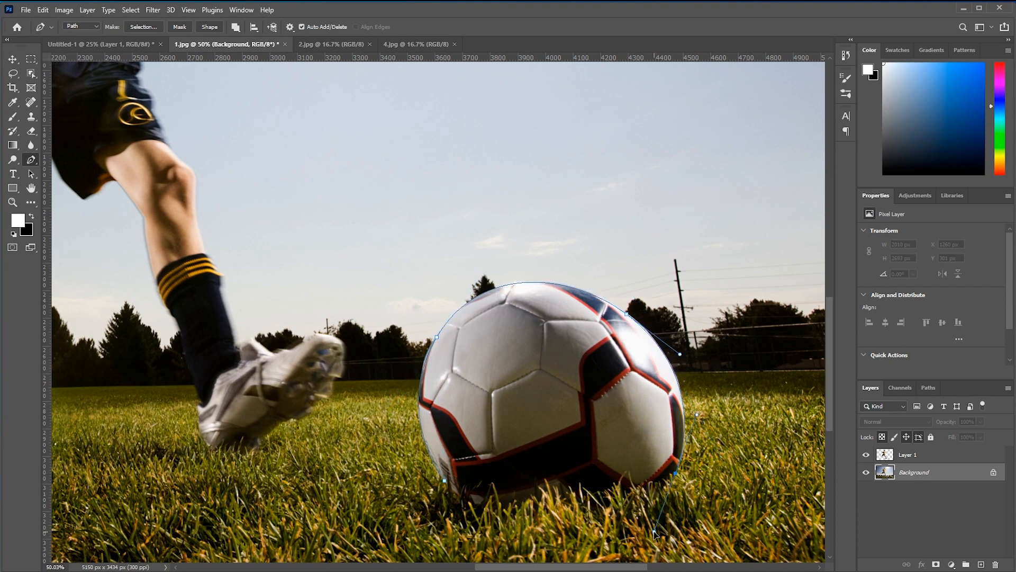
# Close the path along the soccer ball's underside and copy the ball to a new layer
pyautogui.keyDown('alt'); pyautogui.click(676, 473); pyautogui.keyUp('alt')
pyautogui.click(445, 482)
pyautogui.hotkey('ctrl', 'Return')
pyautogui.hotkey('ctrl', 'j')
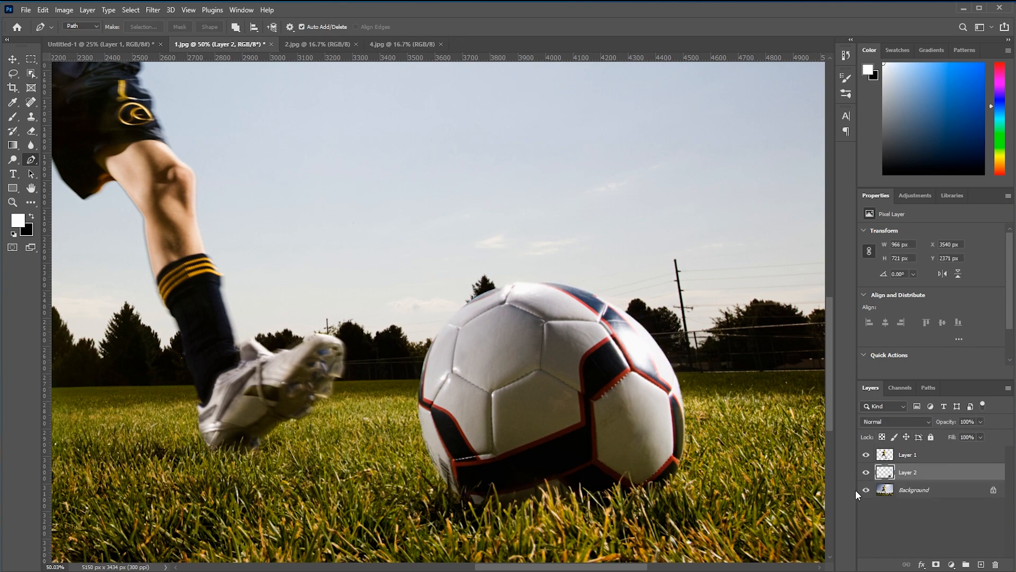
# Hide Layer 1 and Layer 2 and make the Background layer active
pyautogui.hotkey('ctrl', '0')
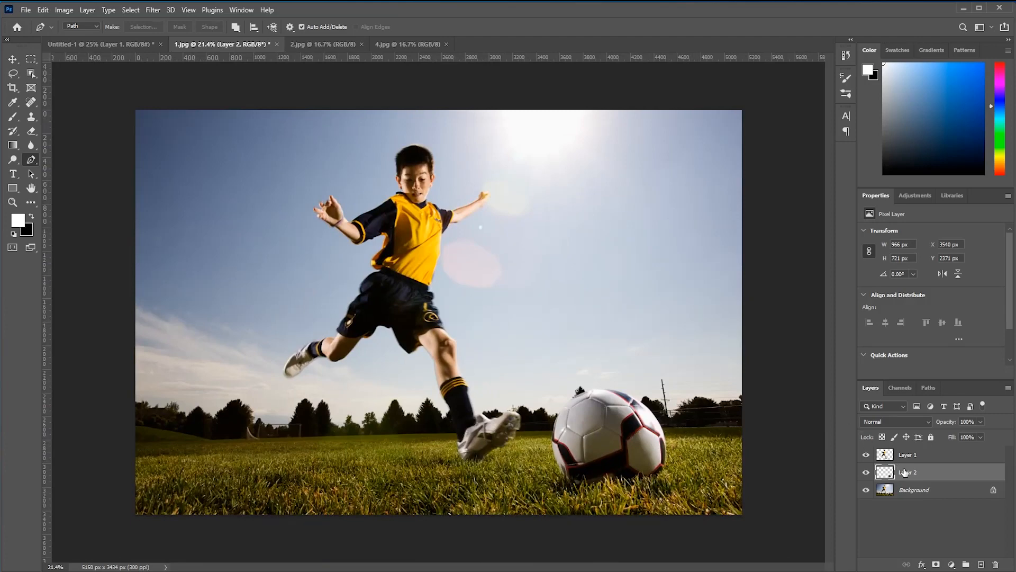
pyautogui.click(892, 457)
pyautogui.moveTo(870, 461); pyautogui.dragTo(873, 482)
pyautogui.click(914, 500)
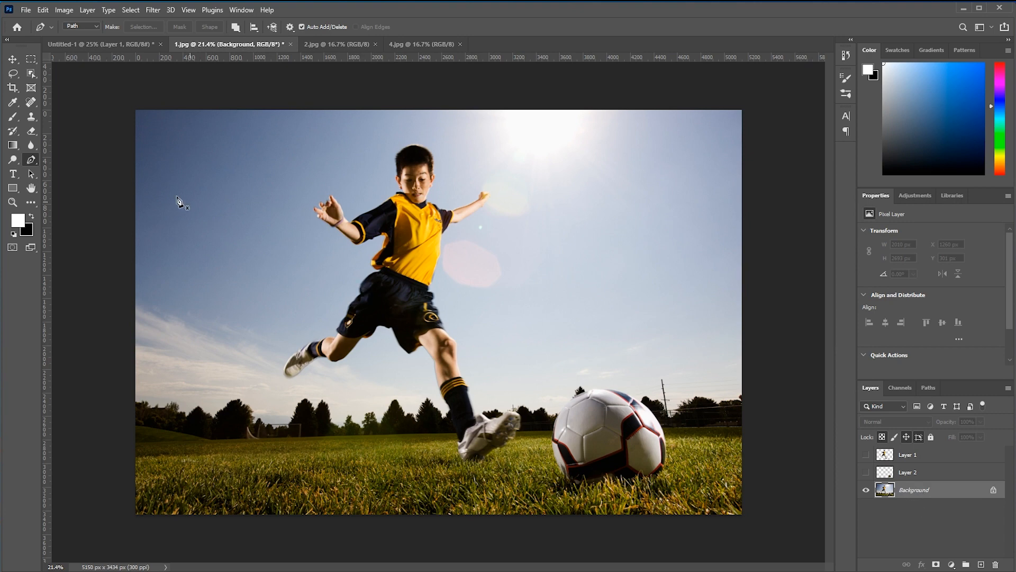
# Draw a loose freehand Lasso selection all the way around the boy, leaving a small margin
pyautogui.click(13, 73)
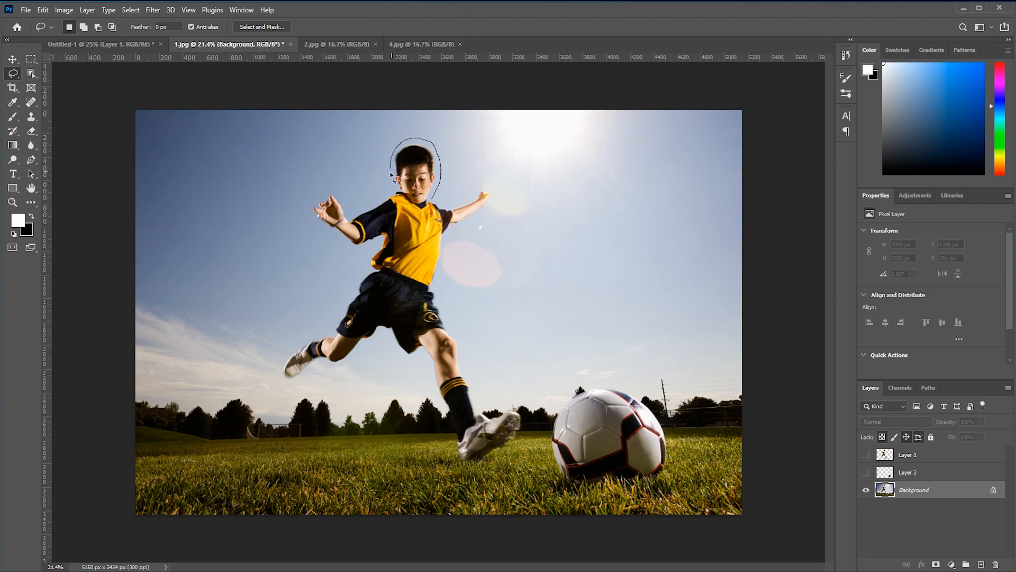
pyautogui.moveTo(396, 178)
pyautogui.mouseDown()
pyautogui.moveTo(379, 196)
pyautogui.moveTo(346, 201)
pyautogui.mouseUp()
pyautogui.moveTo(377, 241); pyautogui.dragTo(369, 252)
pyautogui.moveTo(369, 269)
pyautogui.mouseDown()
pyautogui.moveTo(333, 312)
pyautogui.moveTo(319, 370)
pyautogui.moveTo(431, 386)
pyautogui.moveTo(481, 461)
pyautogui.moveTo(491, 413)
pyautogui.moveTo(457, 335)
pyautogui.mouseUp()
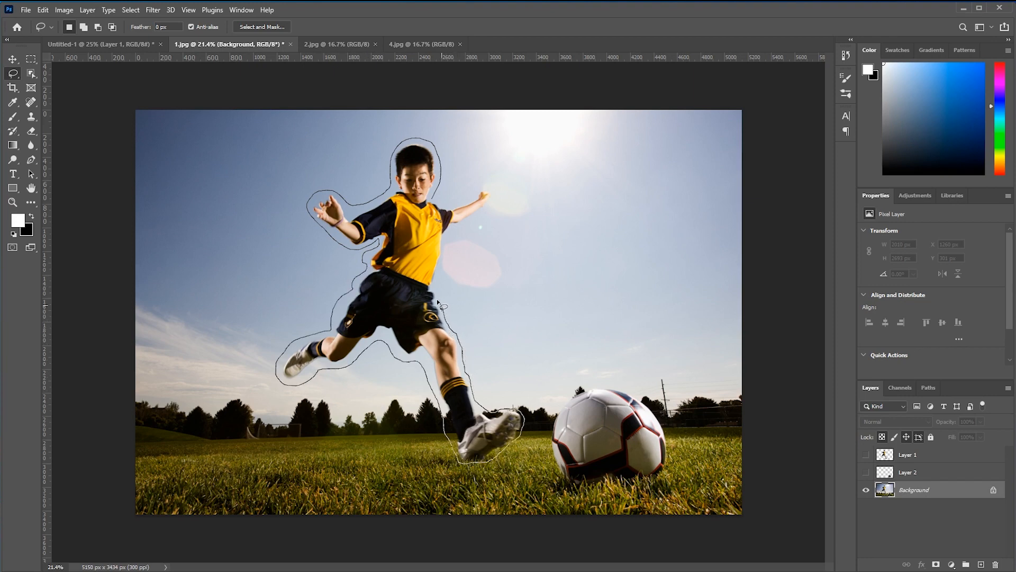
pyautogui.moveTo(438, 283)
pyautogui.mouseDown()
pyautogui.moveTo(445, 237)
pyautogui.moveTo(493, 205)
pyautogui.moveTo(494, 189)
pyautogui.moveTo(435, 201)
pyautogui.mouseUp()
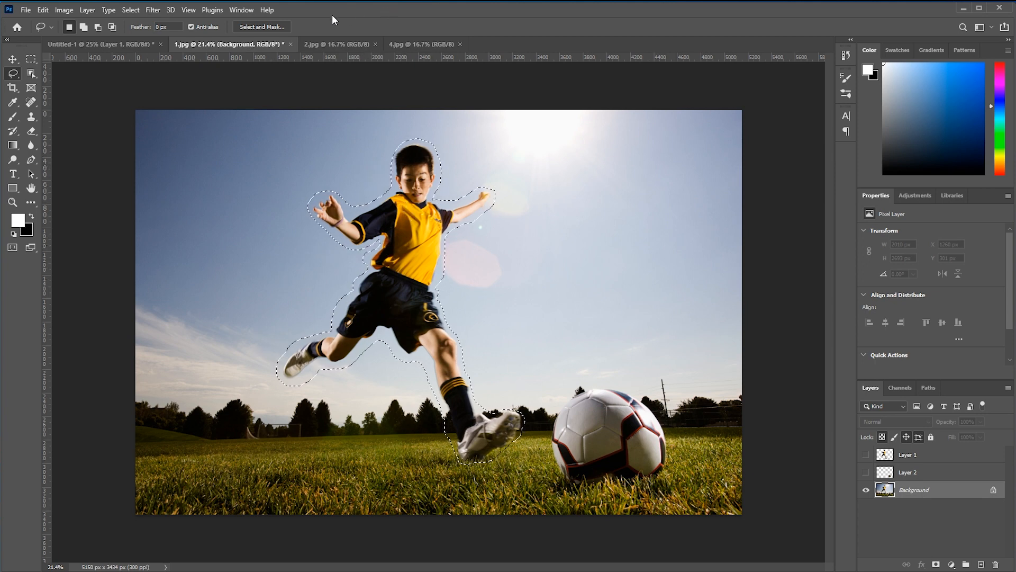
# Remove the boy with Content-Aware Fill, using the Auto sampling area and outputting to a new layer
pyautogui.click(47, 10)
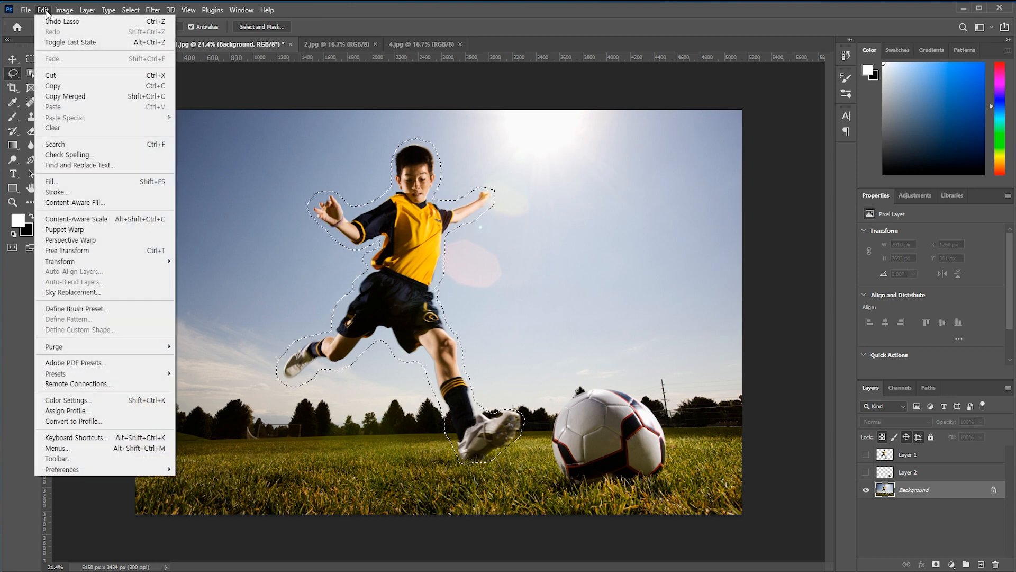
pyautogui.click(69, 204)
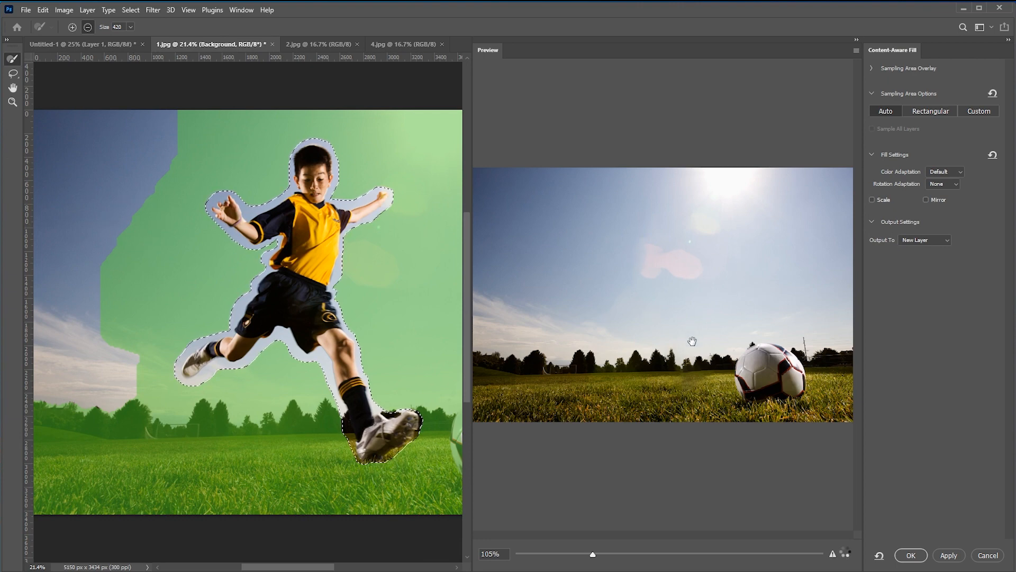
pyautogui.scroll(-5, 660, 333)
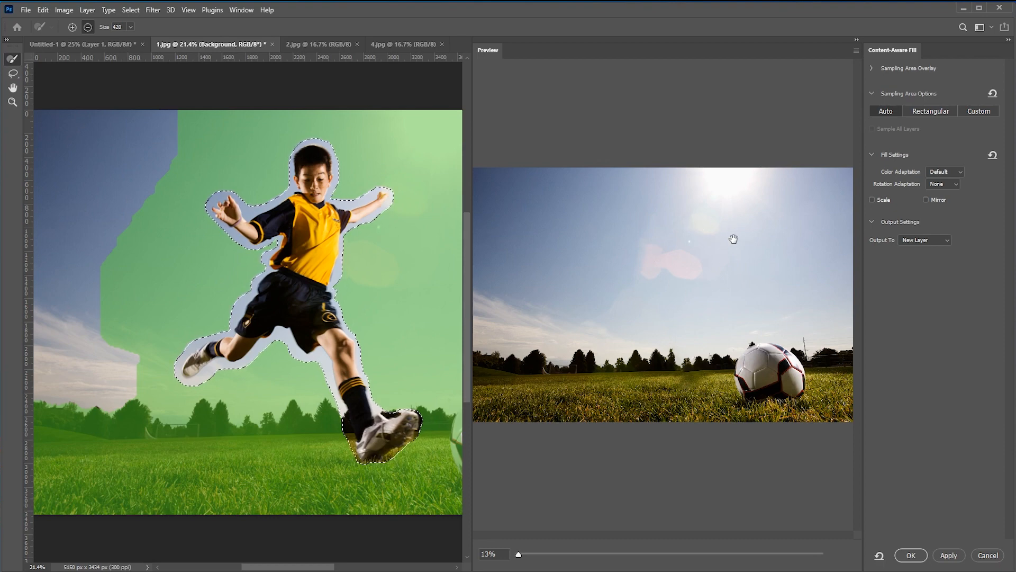
pyautogui.click(911, 554)
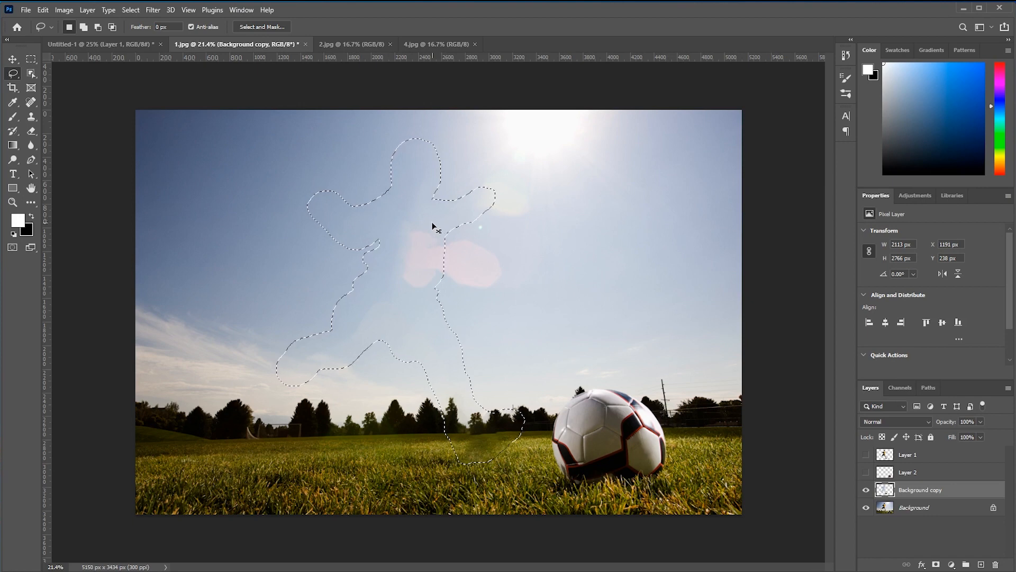
# Clear the selection around the removed boy and make Layer 1 and Layer 2 visible again
pyautogui.hotkey('ctrl', 'd')
pyautogui.press('v')
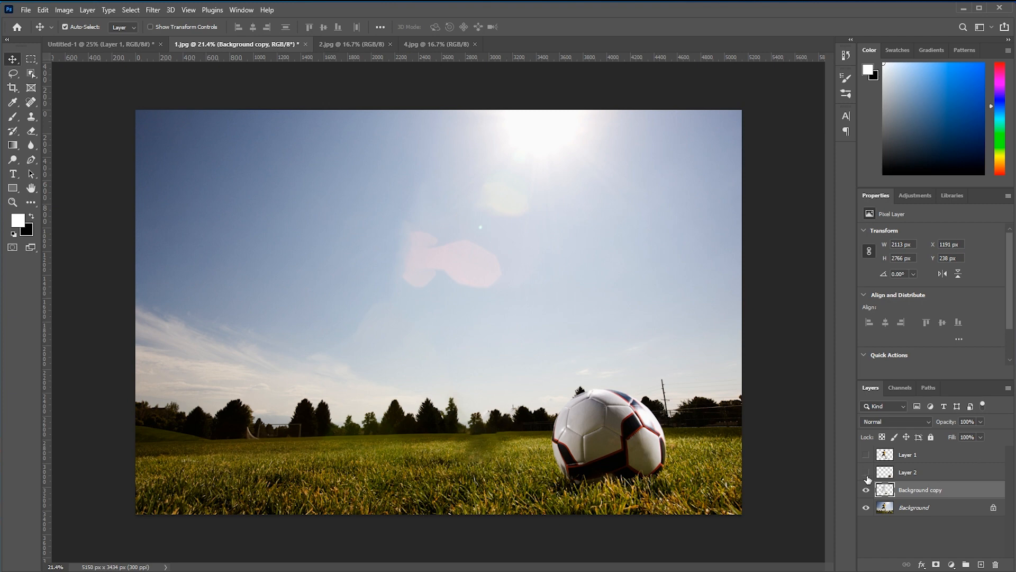
pyautogui.click(866, 454)
# Copy all four layers of 1.jpg into the Untitled-1 document, aligned over the page, and group them there
pyautogui.click(920, 505)
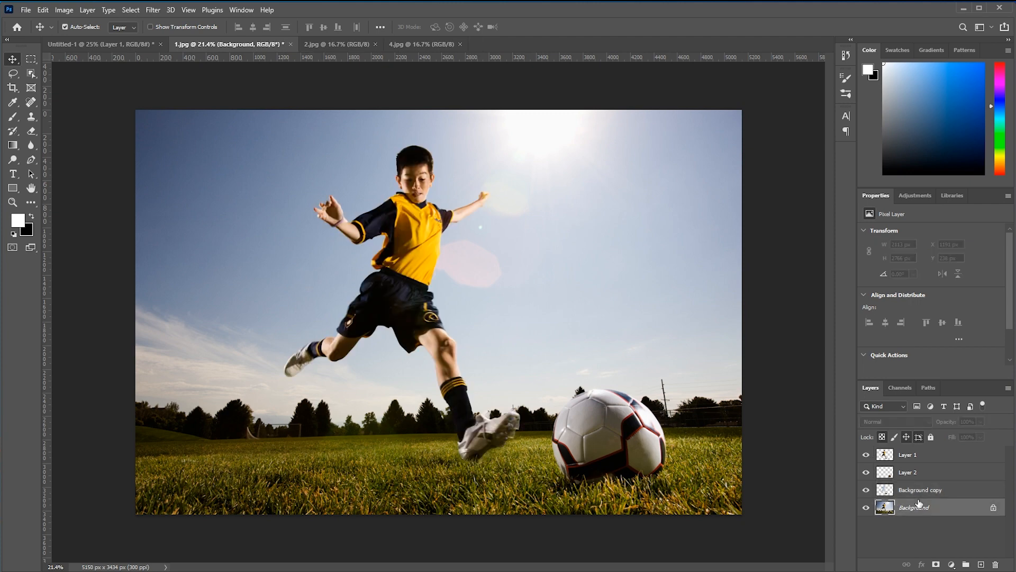
pyautogui.keyDown('shift'); pyautogui.click(908, 456); pyautogui.keyUp('shift')
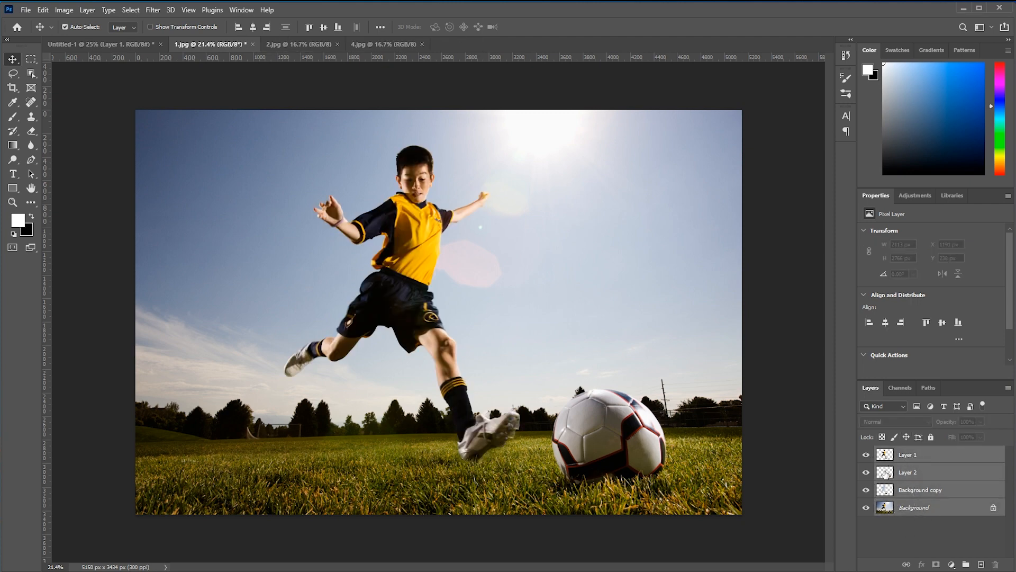
pyautogui.moveTo(416, 305); pyautogui.dragTo(438, 315)
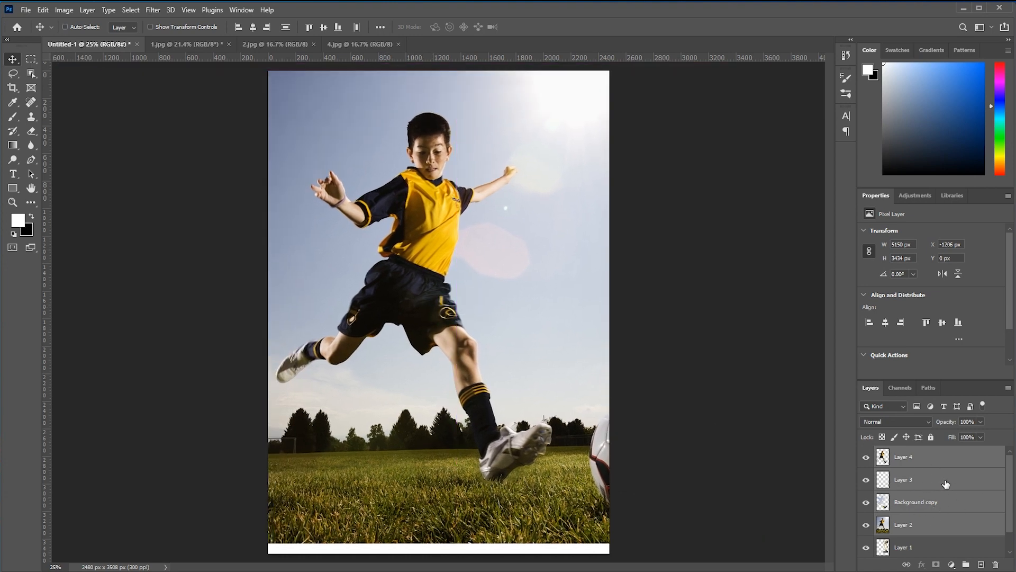
pyautogui.hotkey('ctrl', 'g')
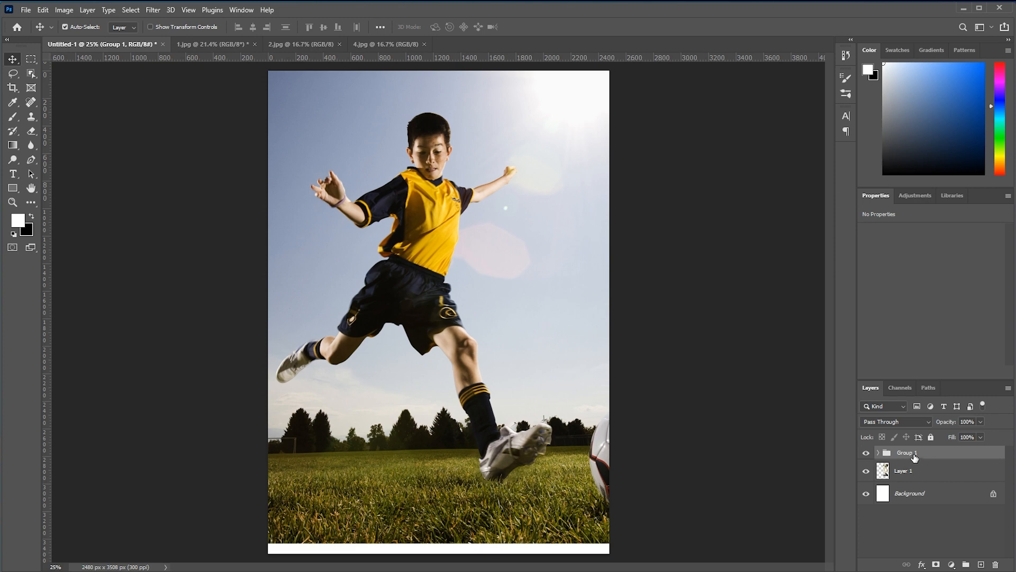
# Copy the tiger image from 2.jpg into Untitled-1 and position the tiger's head over the page
pyautogui.click(208, 45)
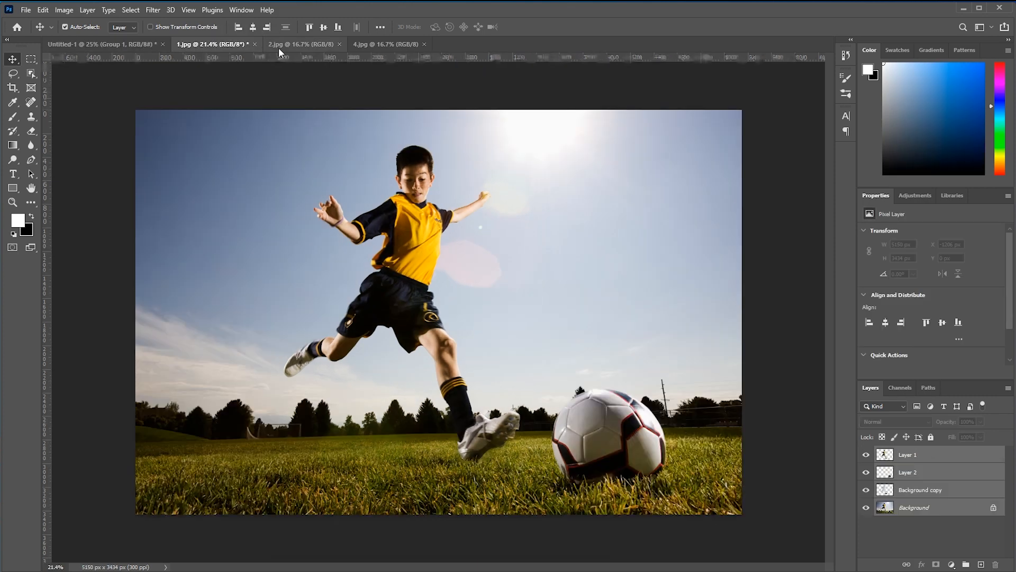
pyautogui.click(285, 47)
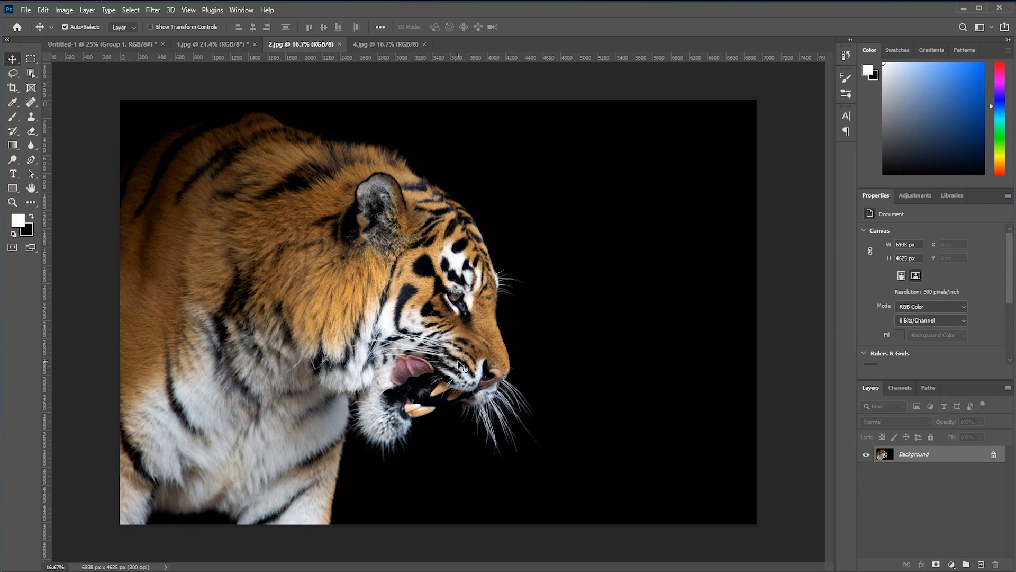
pyautogui.moveTo(451, 302); pyautogui.dragTo(116, 51)
pyautogui.moveTo(433, 214); pyautogui.dragTo(437, 230)
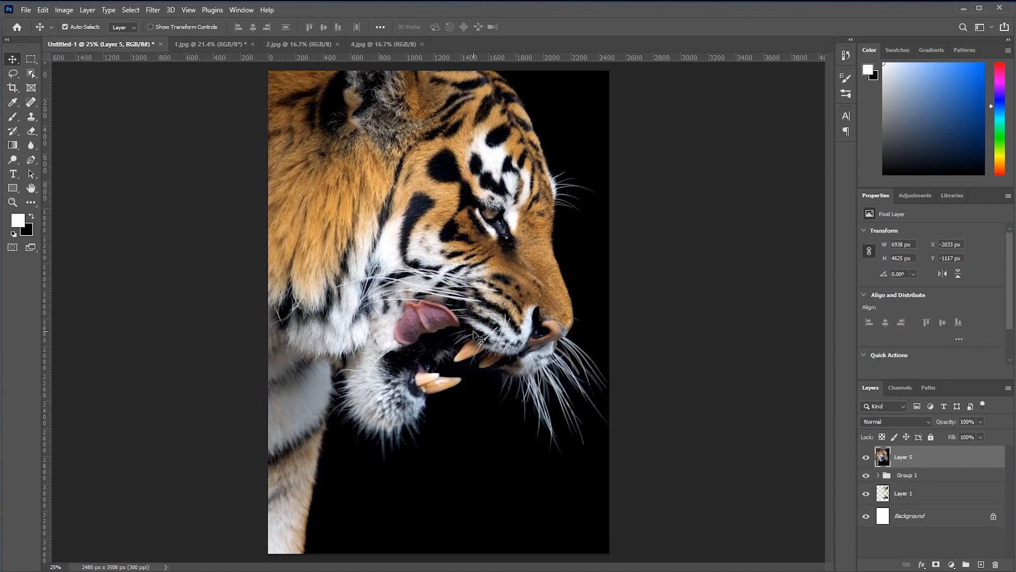
# Rename the tiger layer to 호랑이 and the trophy layer to 트로피
pyautogui.doubleClick(906, 459)
pyautogui.press('BackSpace')
pyautogui.write('호랑이')
pyautogui.press('Return')
pyautogui.click(901, 498)
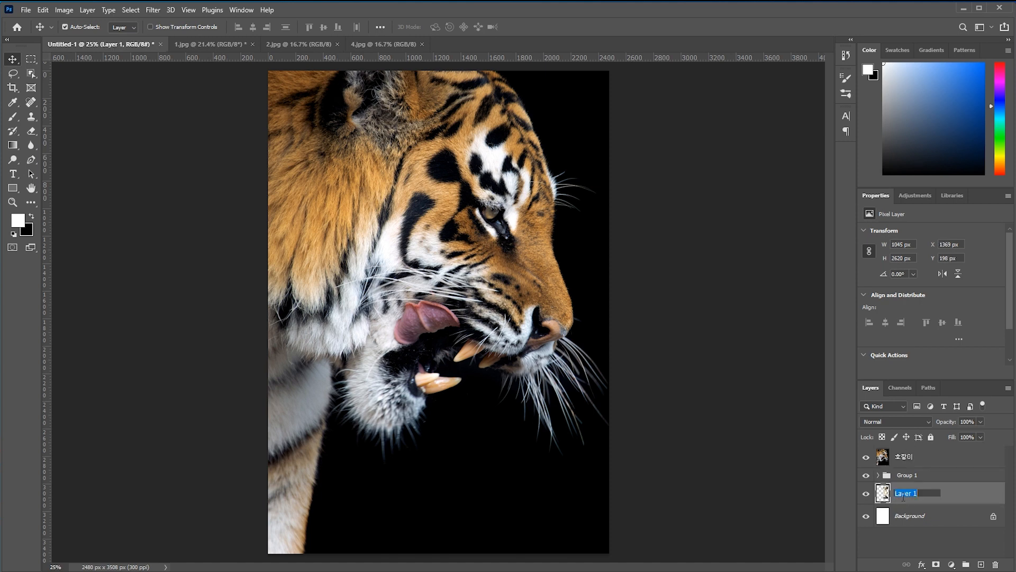
pyautogui.write('ㅌ로피')
pyautogui.press('Return')
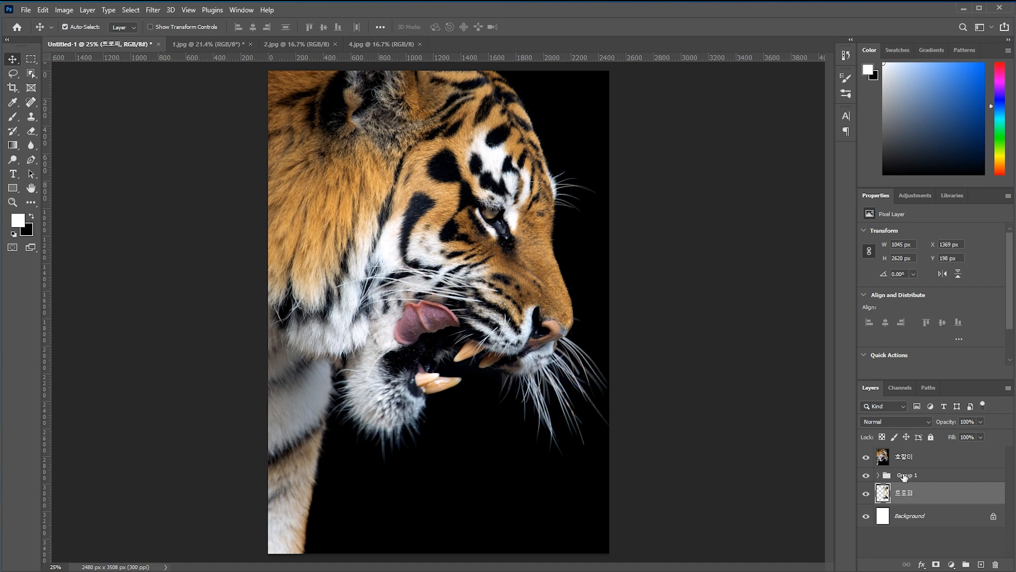
# Hide the tiger layer, expand Group 1 and rename the group to 선수
pyautogui.click(894, 476)
pyautogui.click(866, 457)
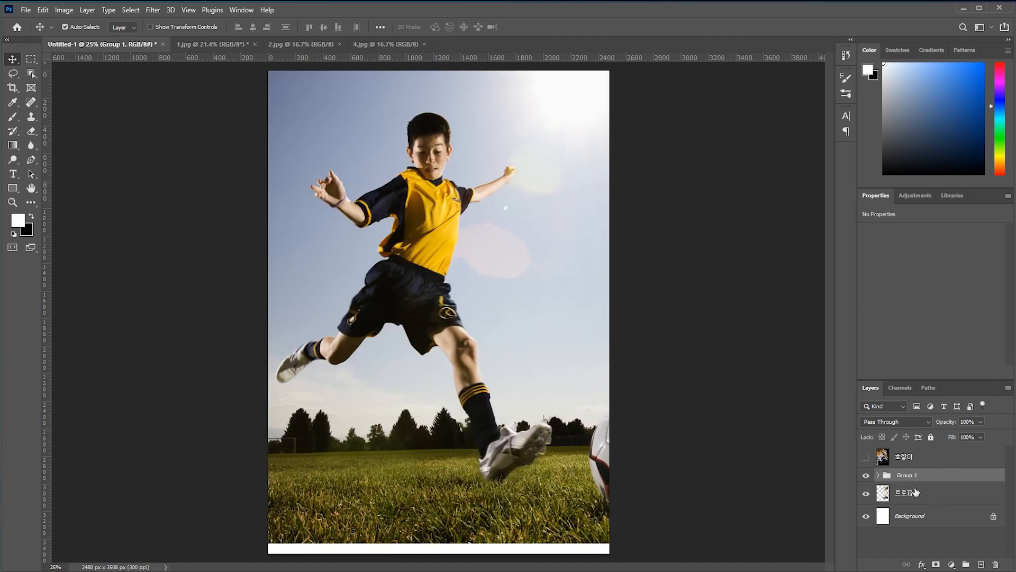
pyautogui.click(877, 476)
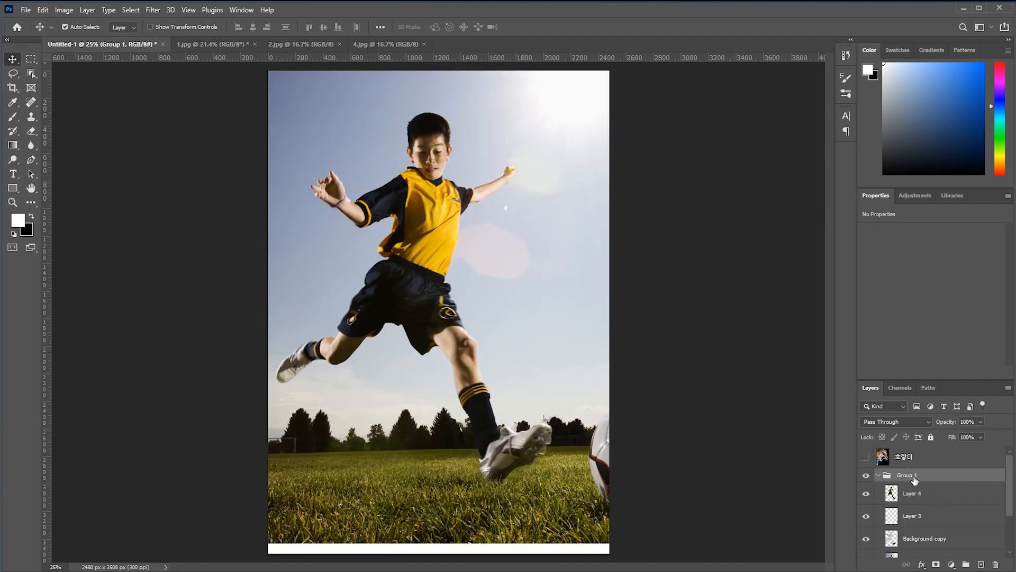
pyautogui.doubleClick(907, 475)
pyautogui.write('선수')
pyautogui.press('Return')
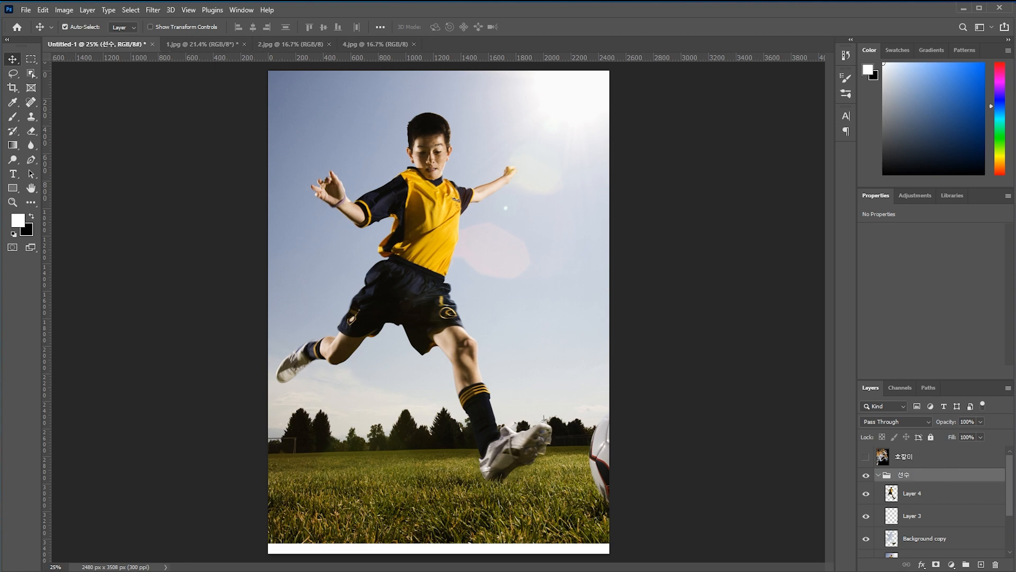
# Rename Layer 4, the cut-out boy inside the 선수 group, to 선수누끼
pyautogui.click(937, 500)
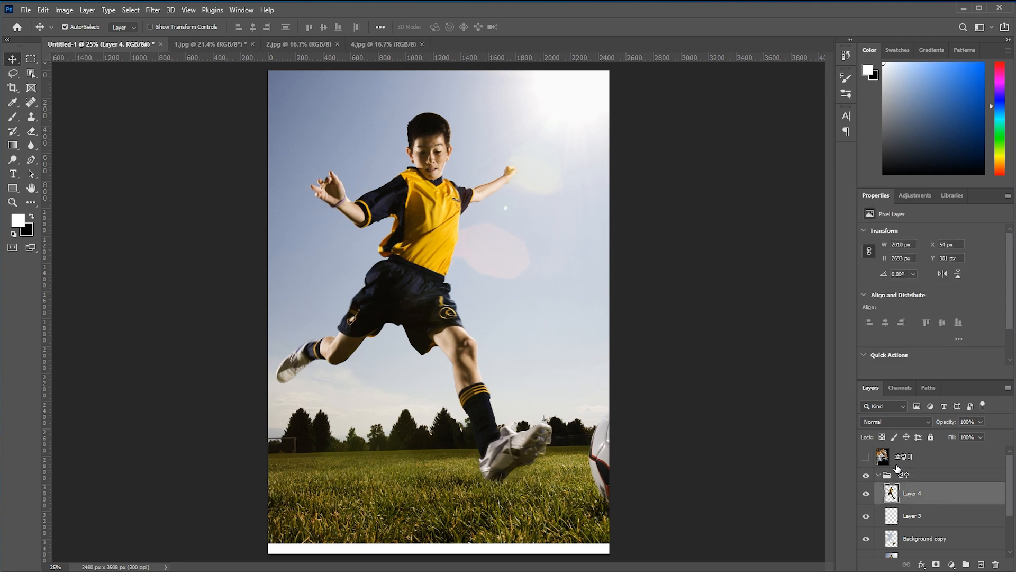
pyautogui.scroll(-1, 947, 493)
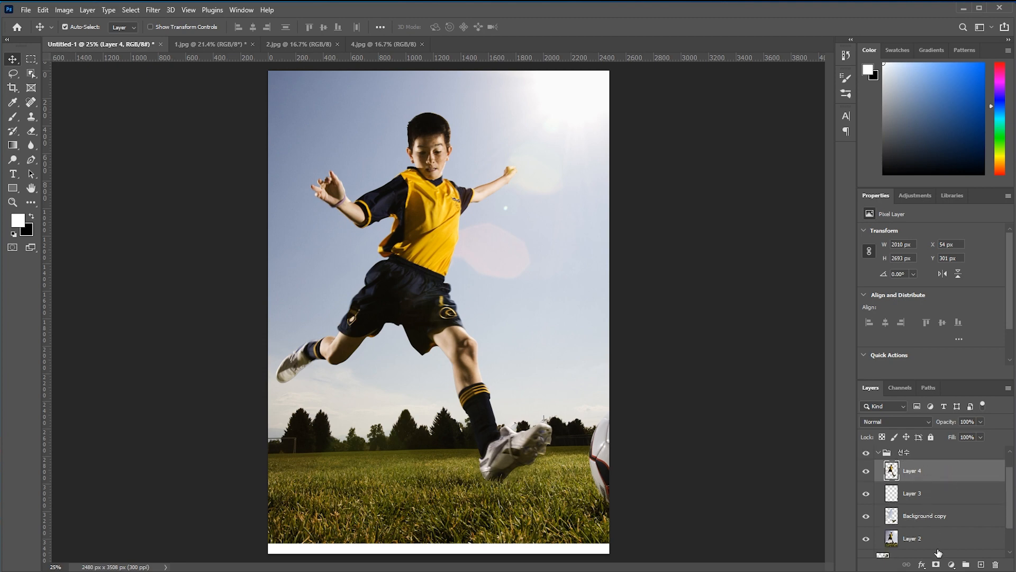
pyautogui.doubleClick(912, 471)
pyautogui.write('선ㅅ')
pyautogui.write('누끼')
pyautogui.press('Return')
# Rename Layer 3, the cut-out soccer ball, to 축구공
pyautogui.click(882, 497)
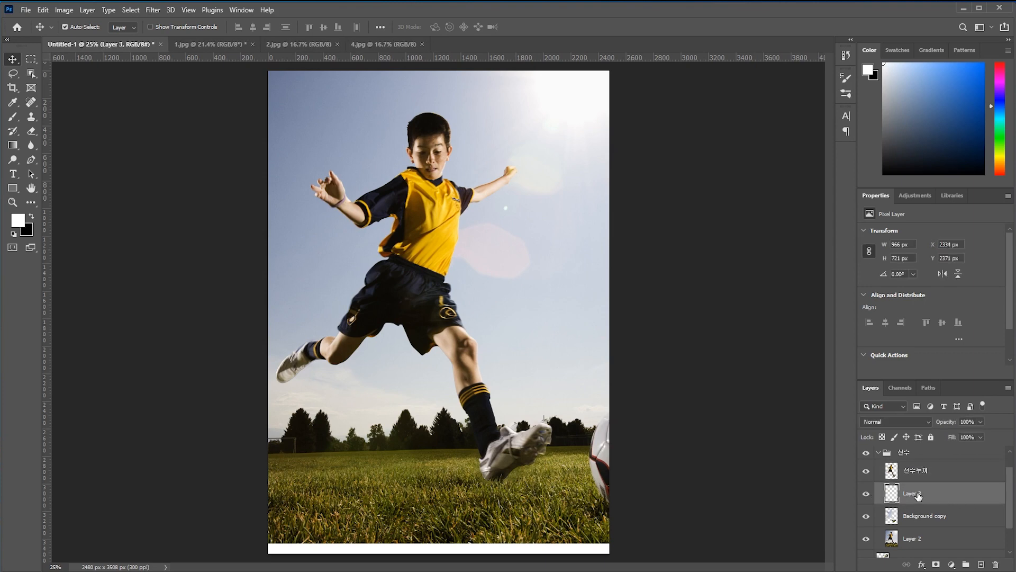
pyautogui.doubleClick(913, 495)
pyautogui.write('ㅌ')
pyautogui.press('Return')
# Hide the 선수누끼 and 축구공 layers so only the field background shows
pyautogui.click(934, 517)
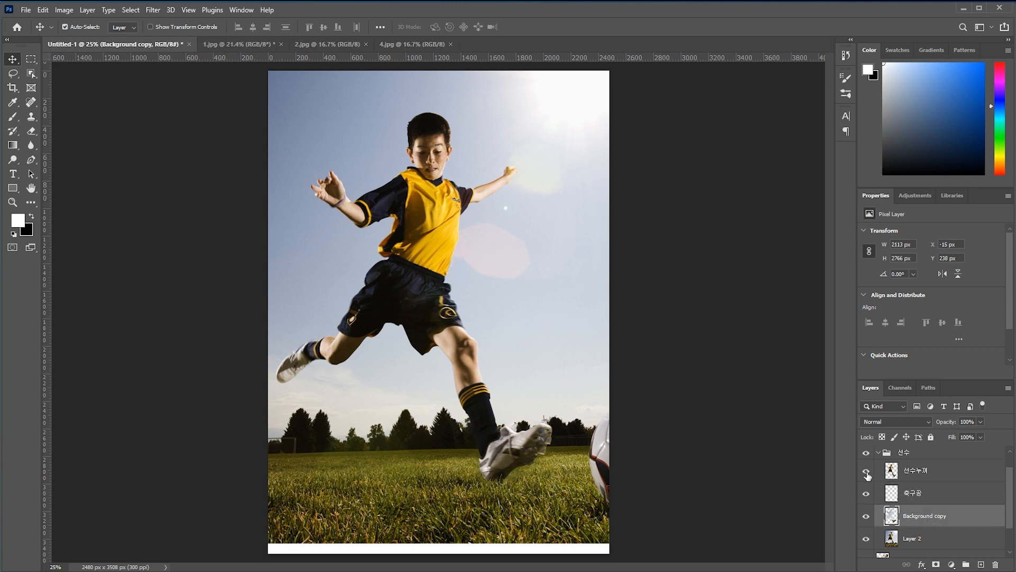
pyautogui.click(924, 470)
pyautogui.click(866, 470)
pyautogui.click(921, 492)
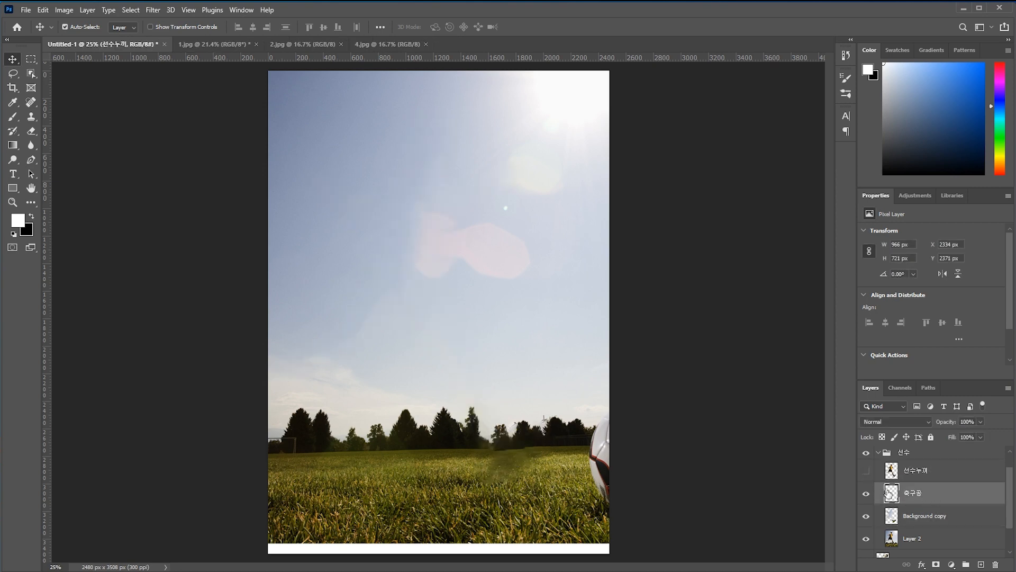
pyautogui.click(866, 493)
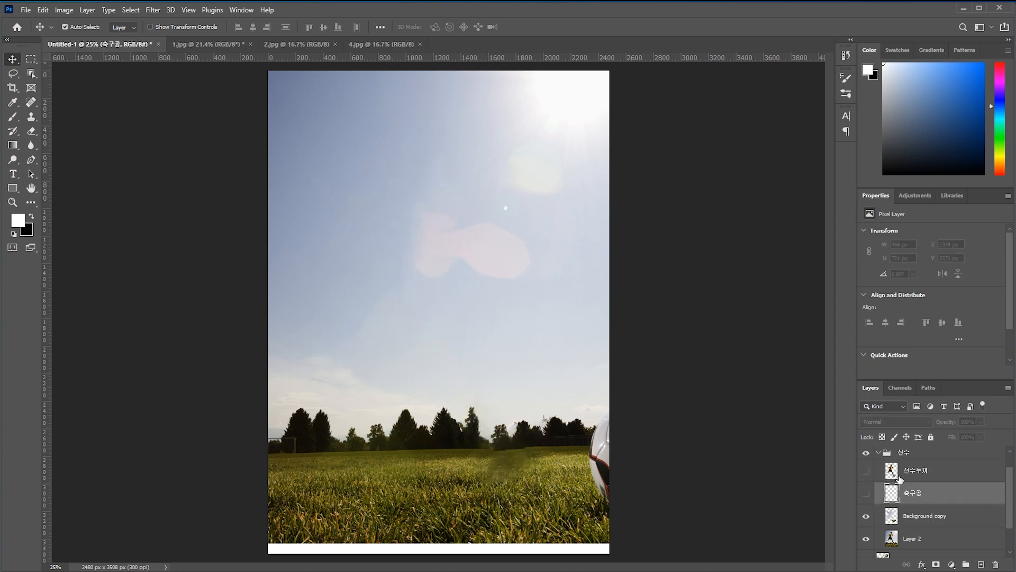
# Merge Background copy with Layer 2 and turn the cut-out player and ball layers back on
pyautogui.click(919, 524)
pyautogui.scroll(-1, 920, 524)
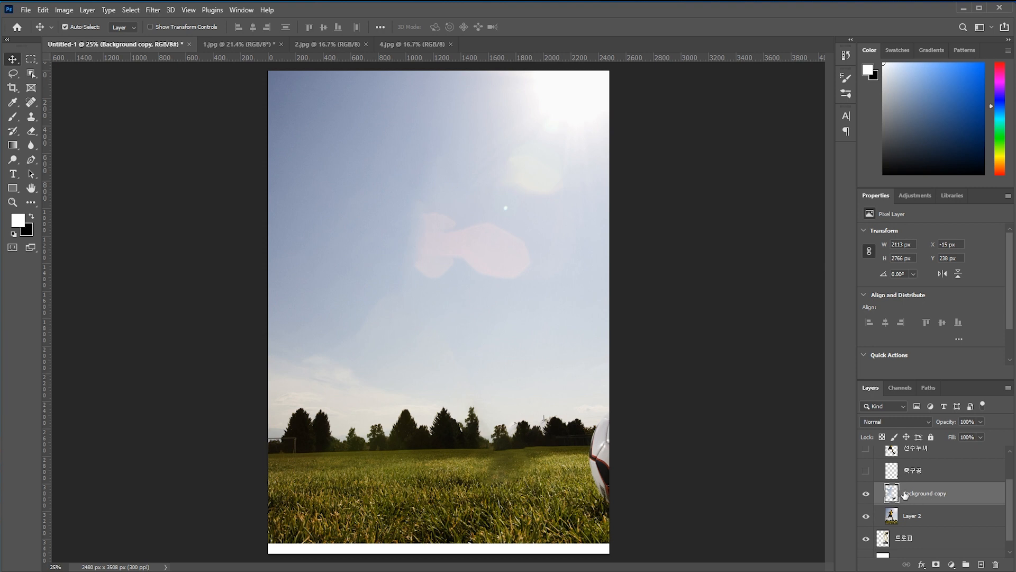
pyautogui.keyDown('shift'); pyautogui.click(921, 520); pyautogui.keyUp('shift')
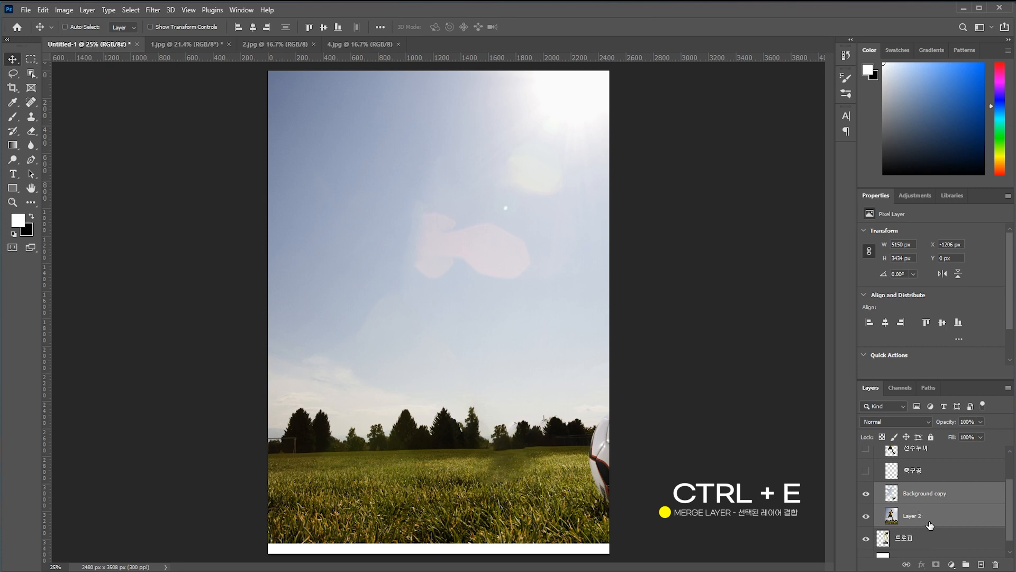
pyautogui.hotkey('ctrl', 'e')
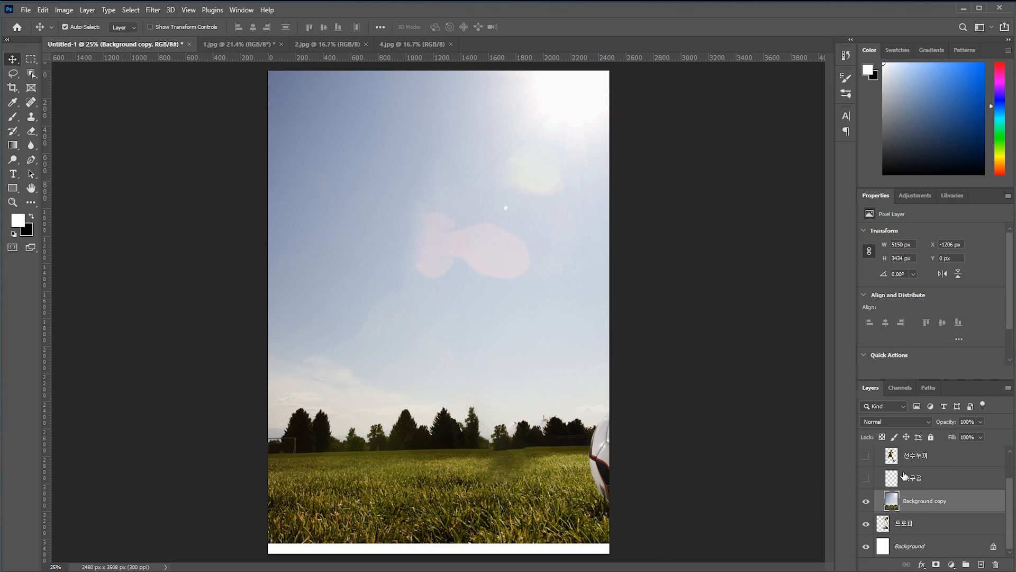
pyautogui.click(865, 455)
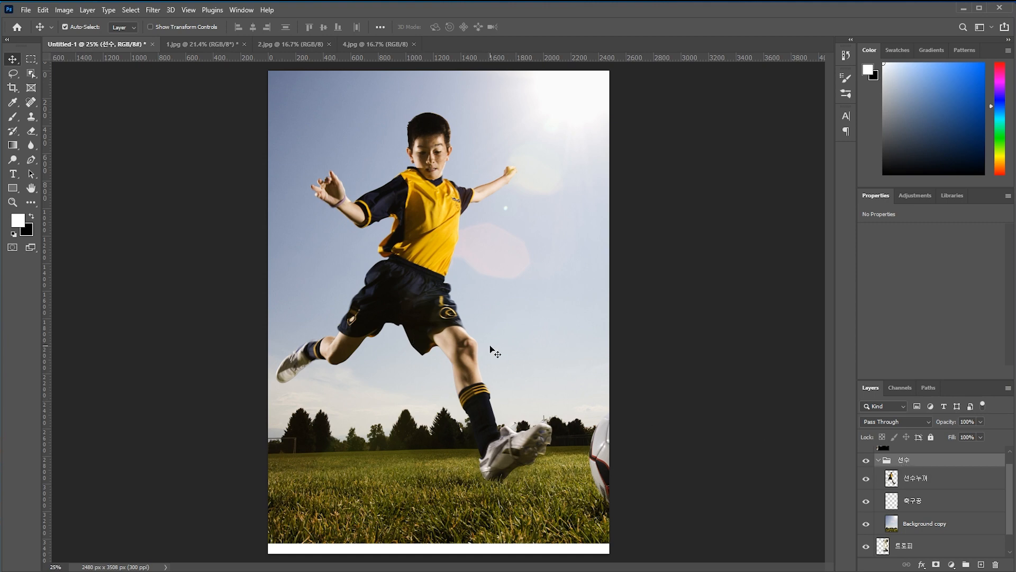
# Scale the 선수 group proportionally to about 68.22% and place it over the lower part of the page, with the ball partly inside the page
pyautogui.scroll(-2, 492, 352)
pyautogui.scroll(-1, 492, 358)
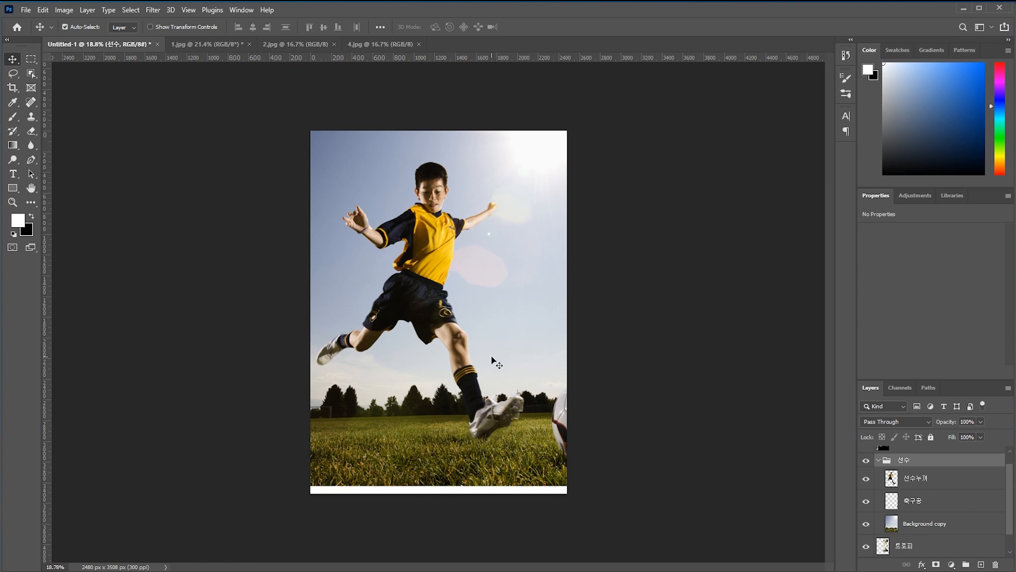
pyautogui.hotkey('ctrl', 't')
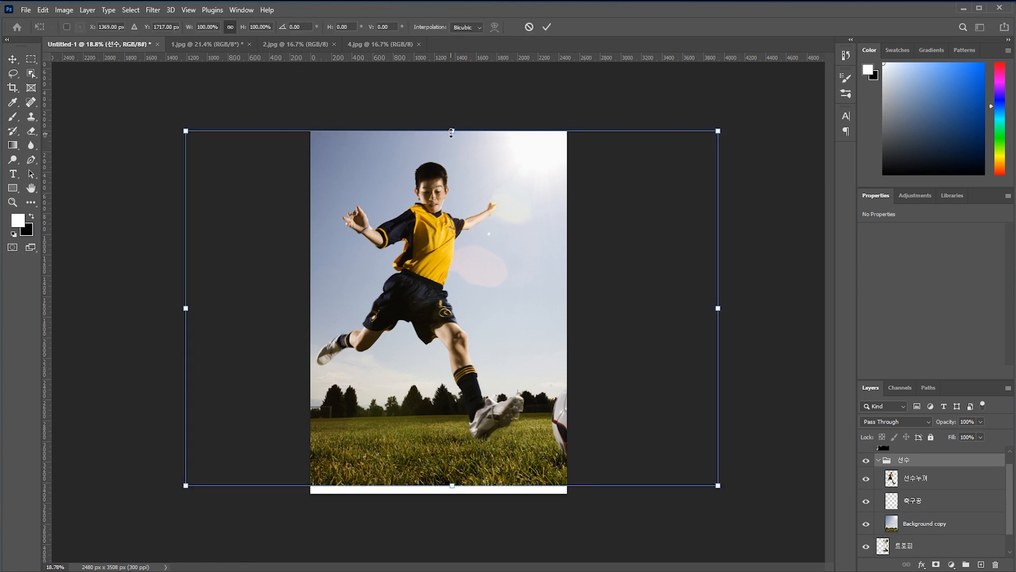
pyautogui.moveTo(451, 132); pyautogui.dragTo(452, 243)
pyautogui.moveTo(457, 369); pyautogui.dragTo(469, 350)
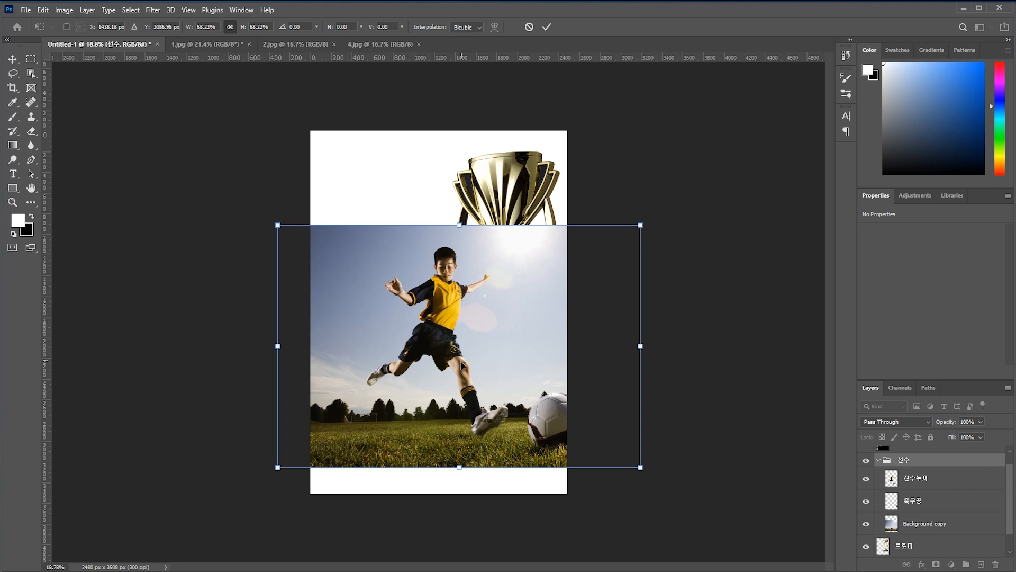
pyautogui.moveTo(478, 406); pyautogui.dragTo(478, 407)
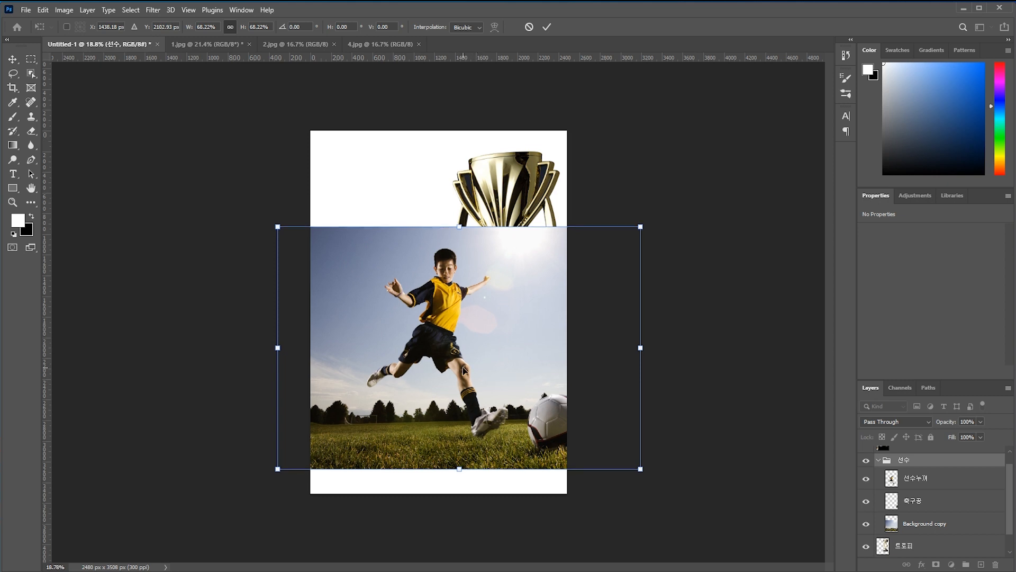
pyautogui.press('Return')
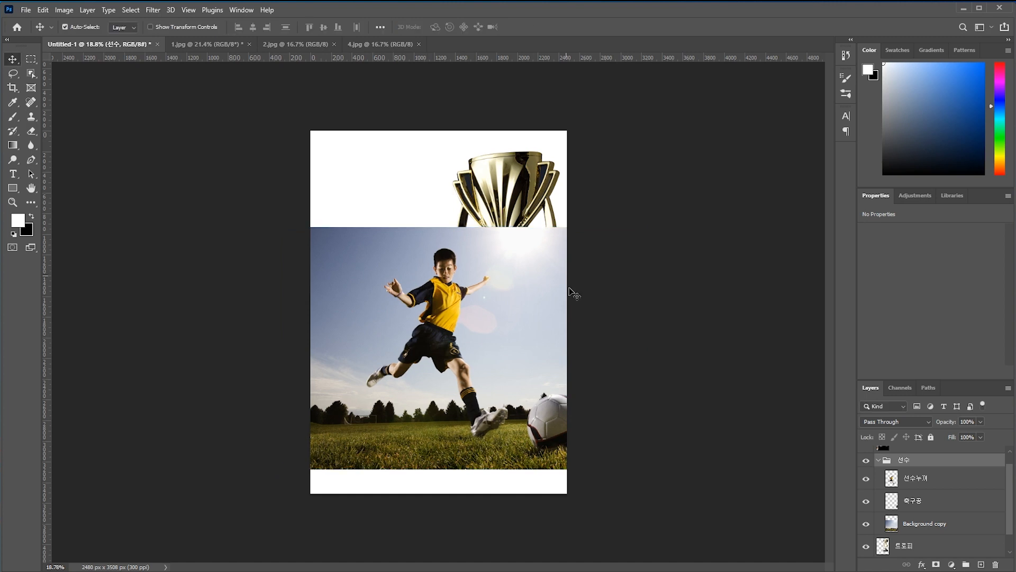
# Select the 트로피 layer below the 선수 group and hide it
pyautogui.click(481, 354)
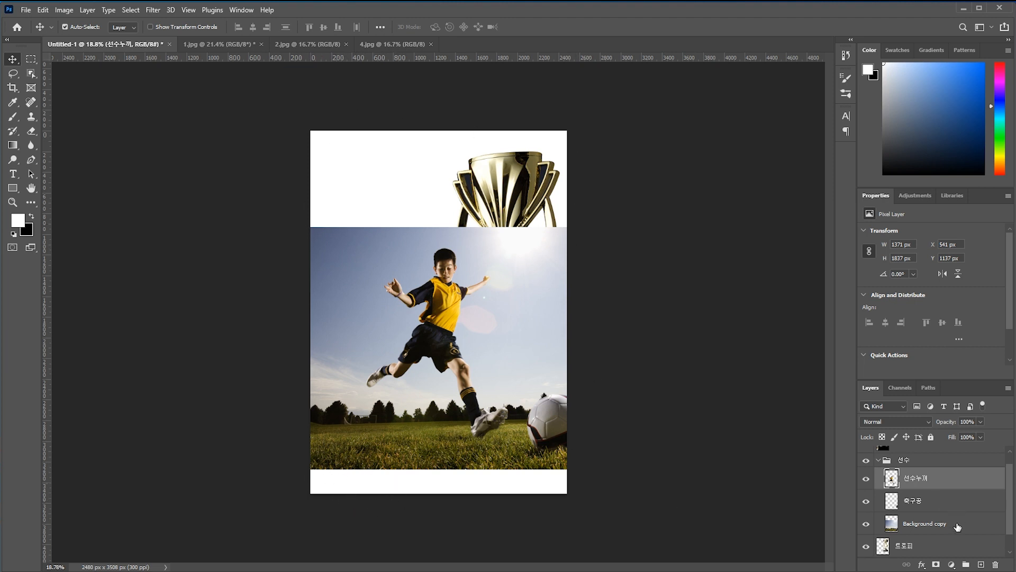
pyautogui.click(892, 544)
pyautogui.scroll(-1, 892, 544)
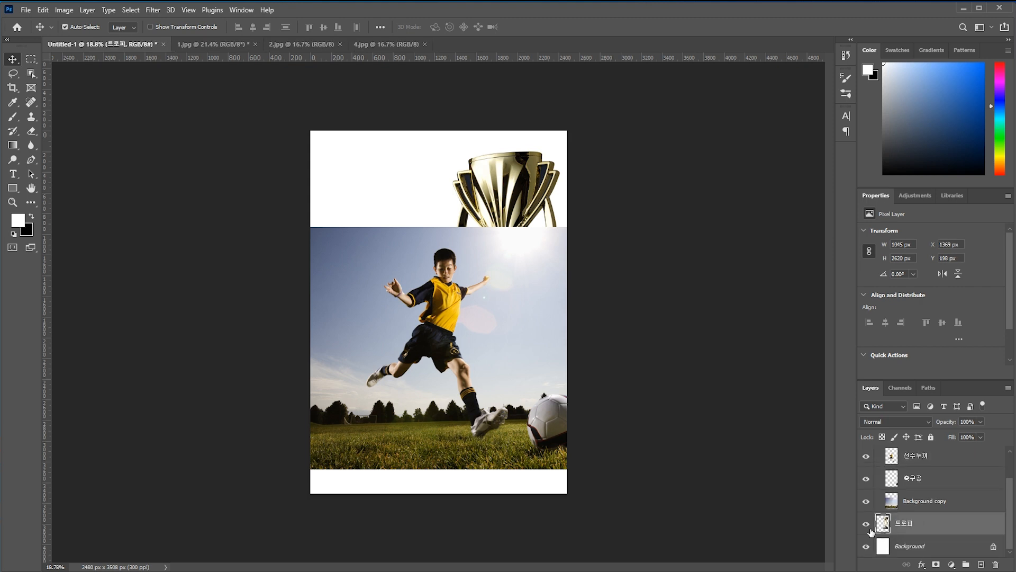
pyautogui.click(866, 523)
# Rename the merged Background copy layer to 배경
pyautogui.click(931, 508)
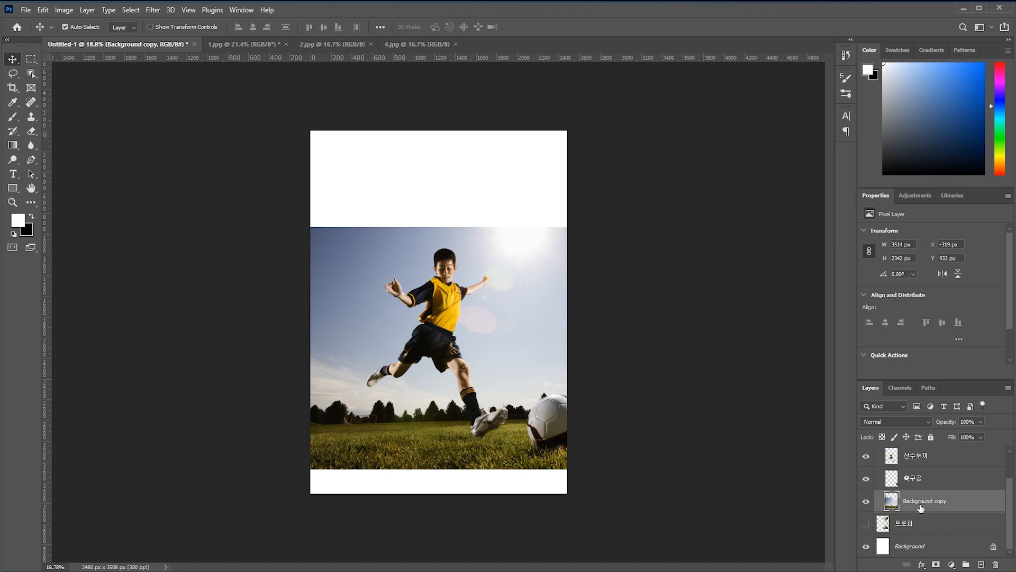
pyautogui.doubleClick(922, 502)
pyautogui.write('ㅂㅐ경')
pyautogui.press('Return')
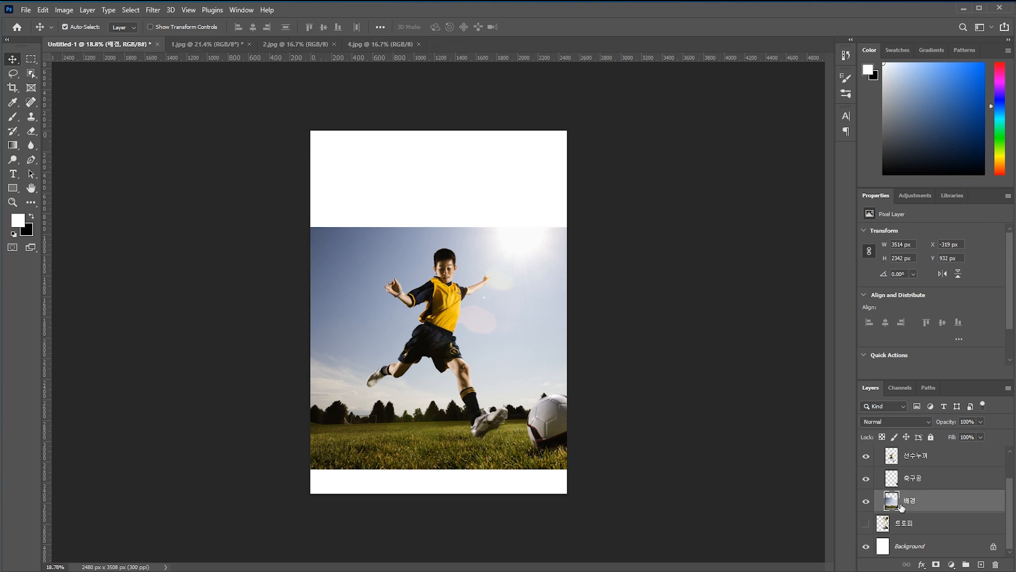
# Add a new empty layer above 배경 and name it 잔디
pyautogui.click(980, 564)
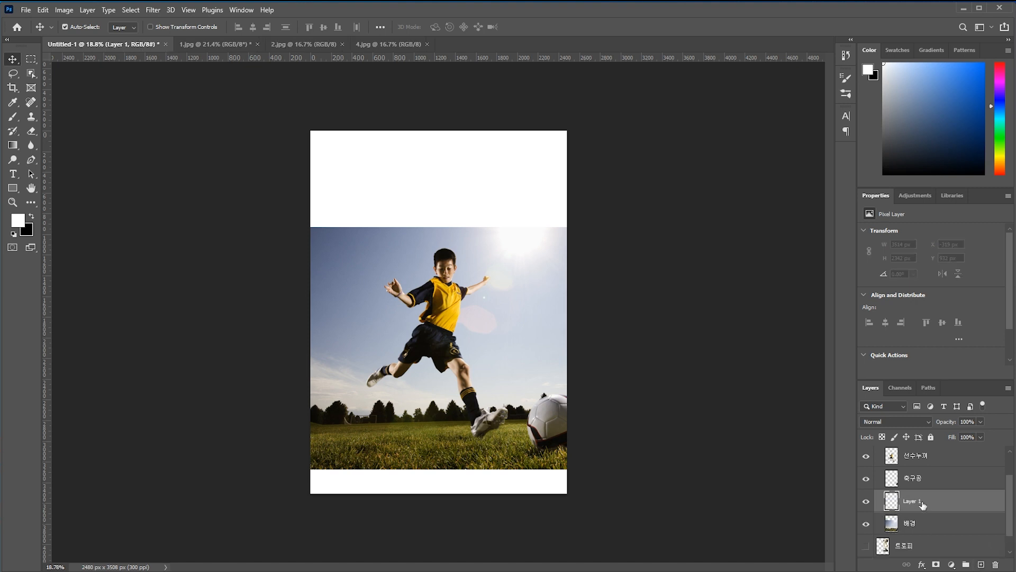
pyautogui.doubleClick(910, 502)
pyautogui.write('잔디')
pyautogui.press('Return')
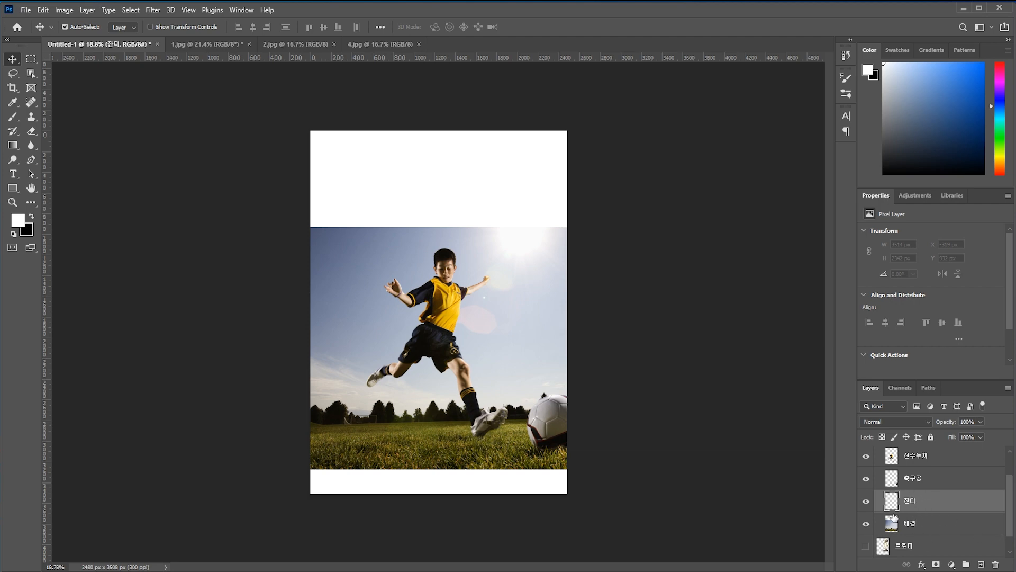
pyautogui.scroll(3, 424, 485)
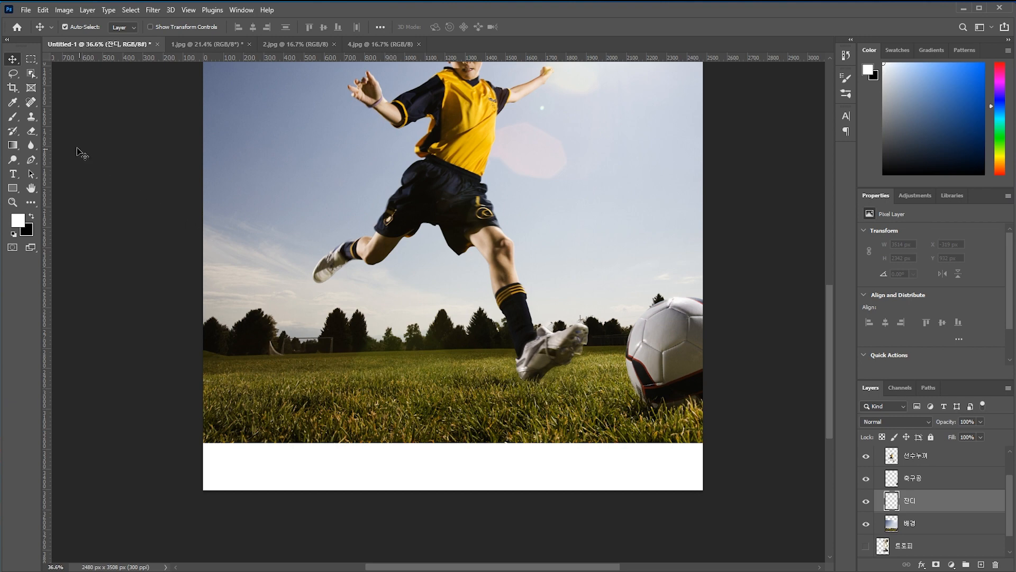
# Clone Stamp grass from the field onto the 잔디 layer, filling the white strip below the photo across the full page width
pyautogui.click(32, 117)
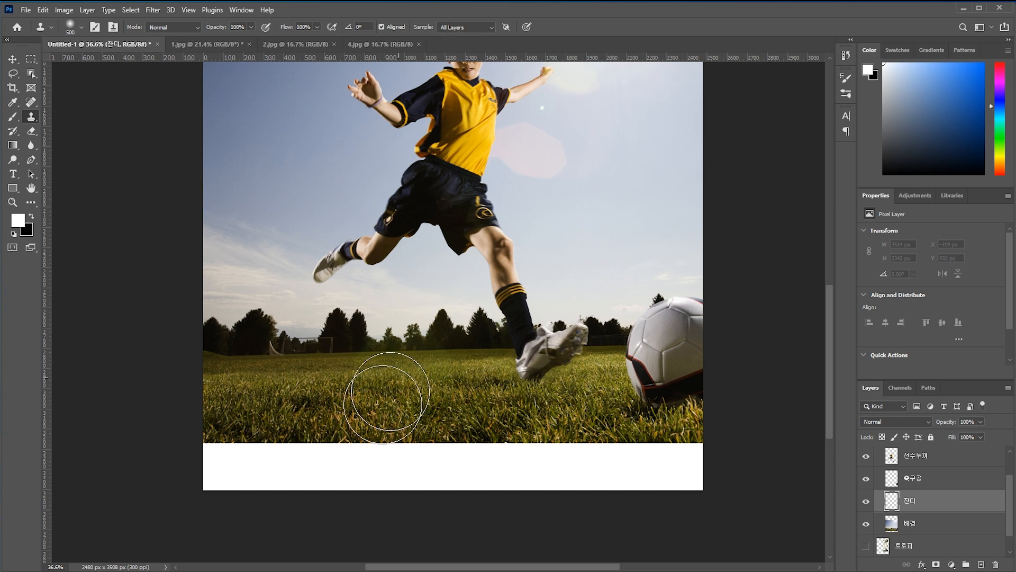
pyautogui.press('[')
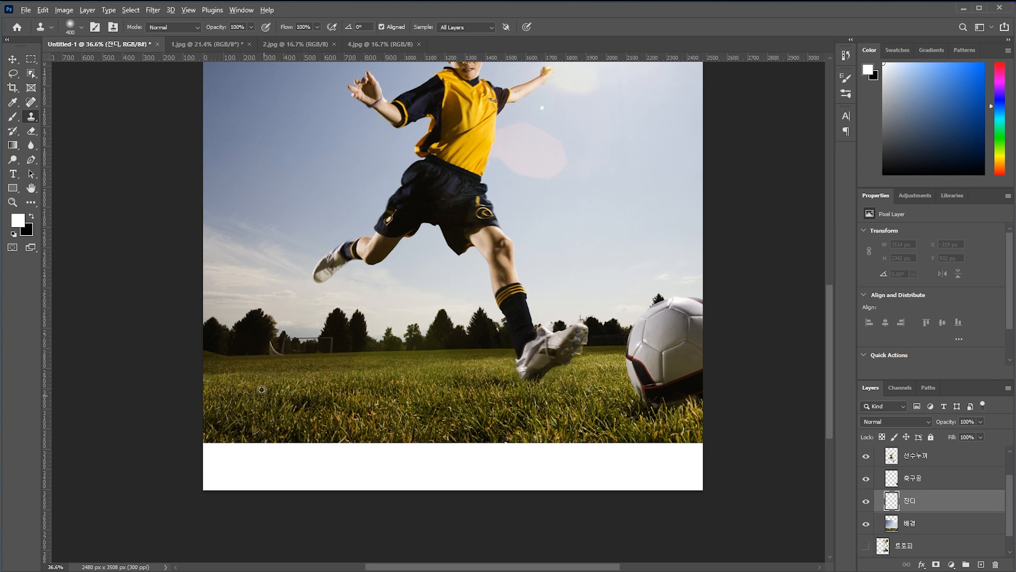
pyautogui.keyDown('alt'); pyautogui.click(332, 397); pyautogui.keyUp('alt')
pyautogui.moveTo(228, 466)
pyautogui.mouseDown()
pyautogui.moveTo(220, 443)
pyautogui.moveTo(324, 451)
pyautogui.moveTo(215, 450)
pyautogui.moveTo(280, 464)
pyautogui.moveTo(230, 474)
pyautogui.moveTo(309, 453)
pyautogui.moveTo(407, 456)
pyautogui.moveTo(476, 442)
pyautogui.moveTo(387, 478)
pyautogui.moveTo(450, 433)
pyautogui.moveTo(228, 486)
pyautogui.moveTo(437, 490)
pyautogui.mouseUp()
pyautogui.keyDown('alt'); pyautogui.click(518, 412); pyautogui.keyUp('alt')
pyautogui.moveTo(498, 449); pyautogui.dragTo(583, 446)
pyautogui.moveTo(495, 480)
pyautogui.mouseDown()
pyautogui.moveTo(556, 460)
pyautogui.moveTo(590, 468)
pyautogui.moveTo(625, 448)
pyautogui.moveTo(609, 489)
pyautogui.moveTo(669, 450)
pyautogui.moveTo(699, 474)
pyautogui.mouseUp()
pyautogui.press('[')
pyautogui.press('[')
pyautogui.keyDown('alt'); pyautogui.click(400, 418); pyautogui.keyUp('alt')
pyautogui.press('v')
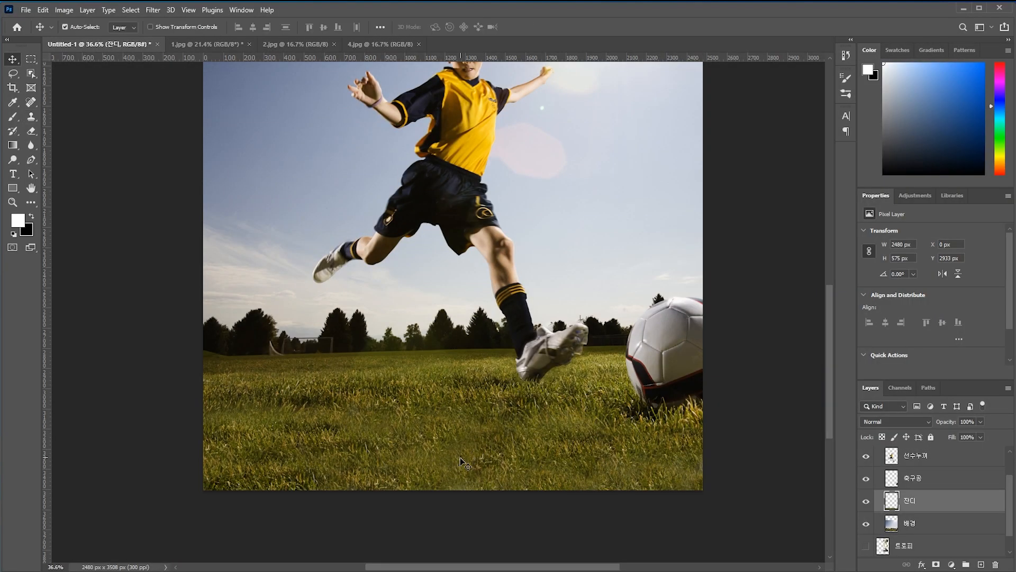
# Hide the 선수누끼 layer and enlarge the Layers panel until the whole layer stack fits
pyautogui.scroll(-3, 489, 436)
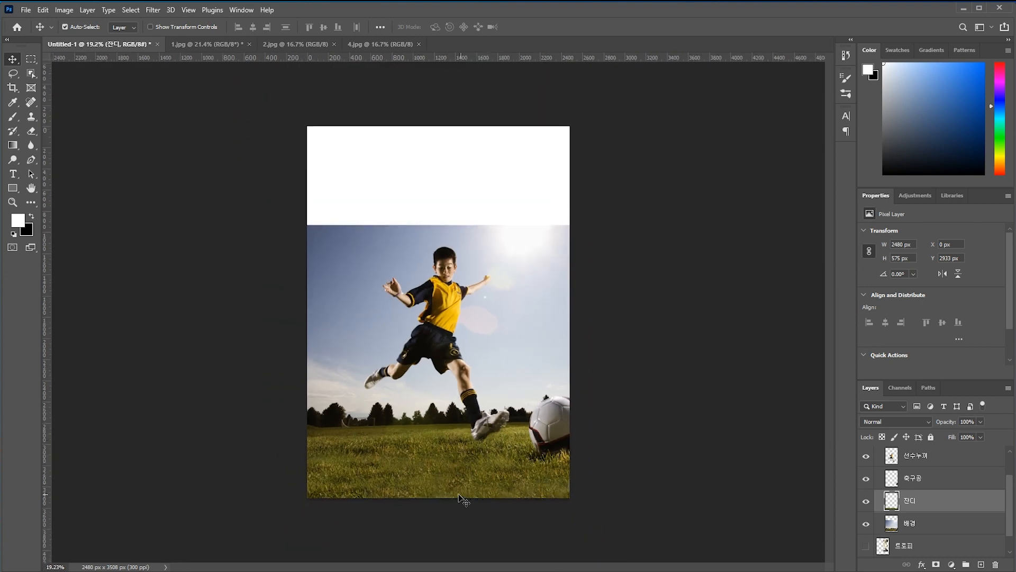
pyautogui.scroll(2, 438, 483)
pyautogui.moveTo(435, 512); pyautogui.dragTo(428, 424)
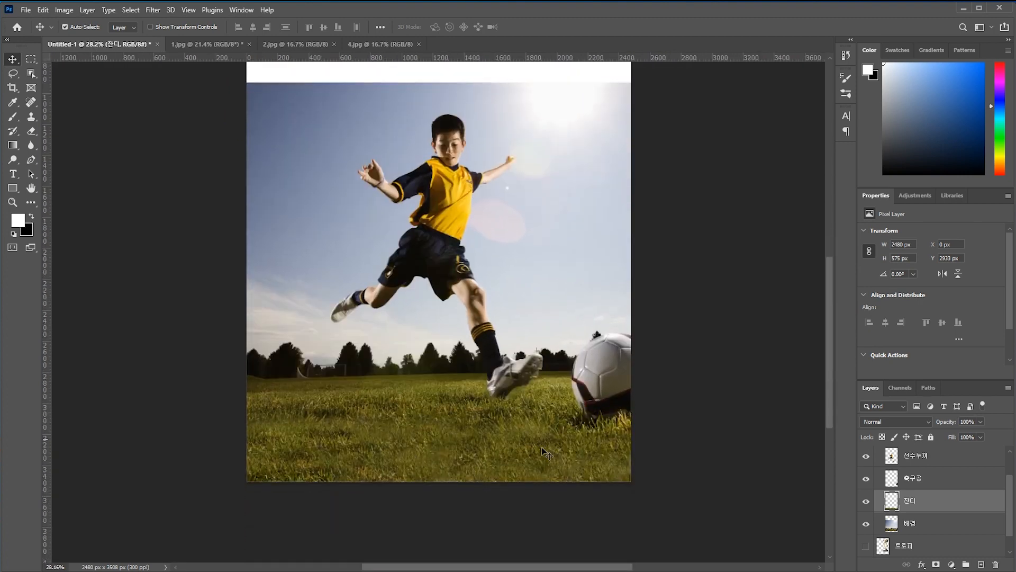
pyautogui.moveTo(457, 258); pyautogui.dragTo(465, 401)
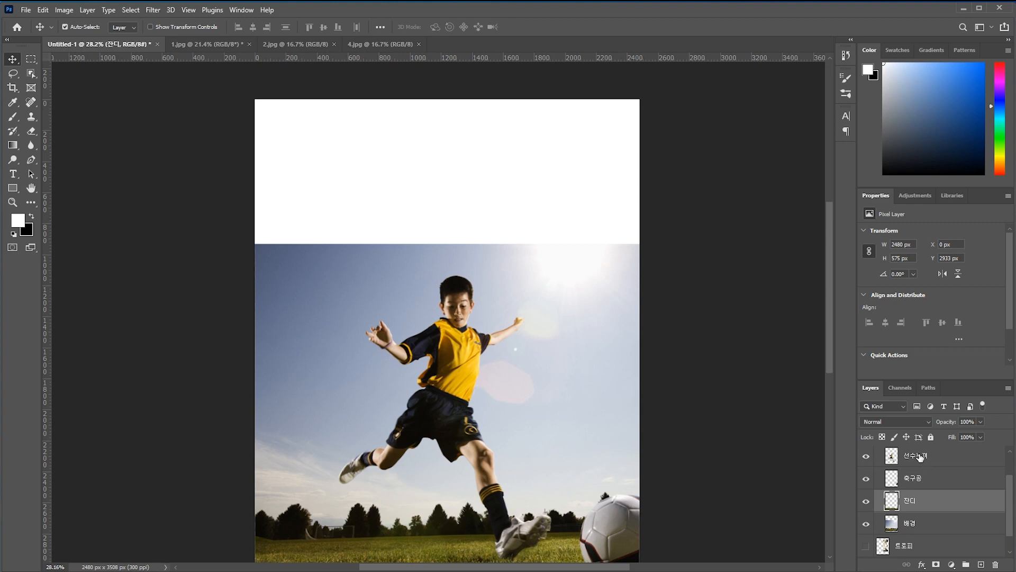
pyautogui.click(866, 456)
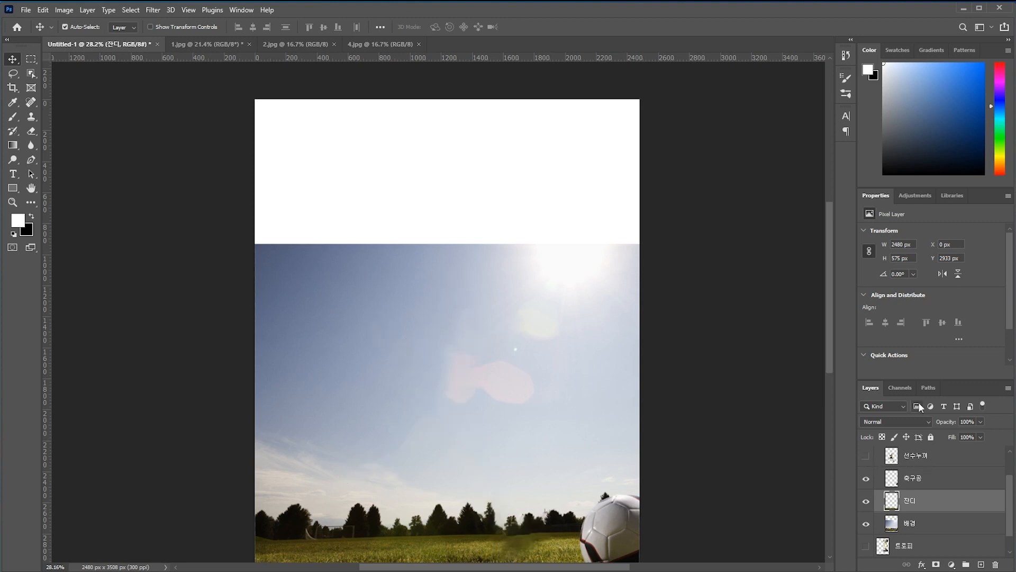
pyautogui.moveTo(946, 379); pyautogui.dragTo(946, 285)
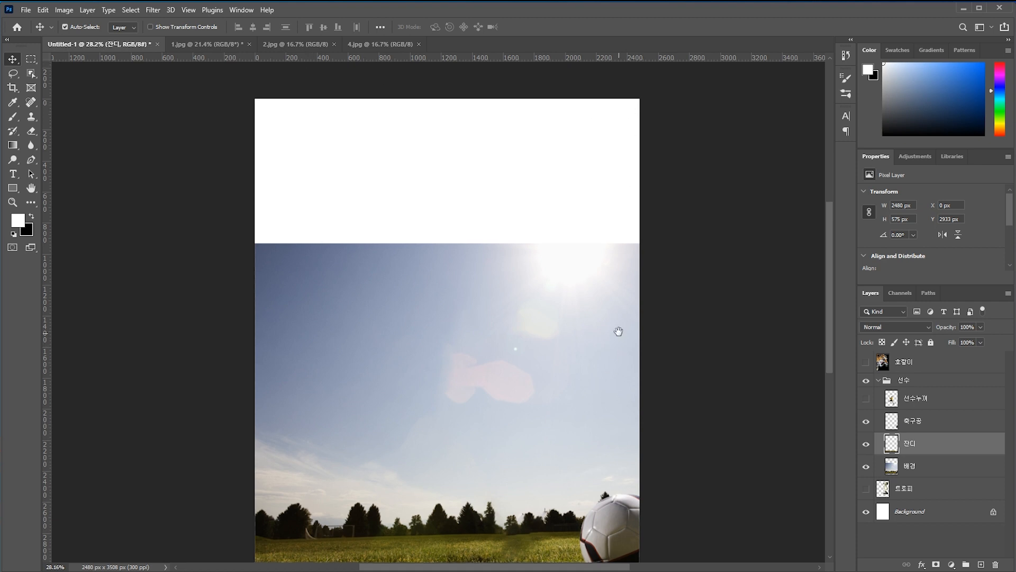
pyautogui.scroll(-1, 372, 247)
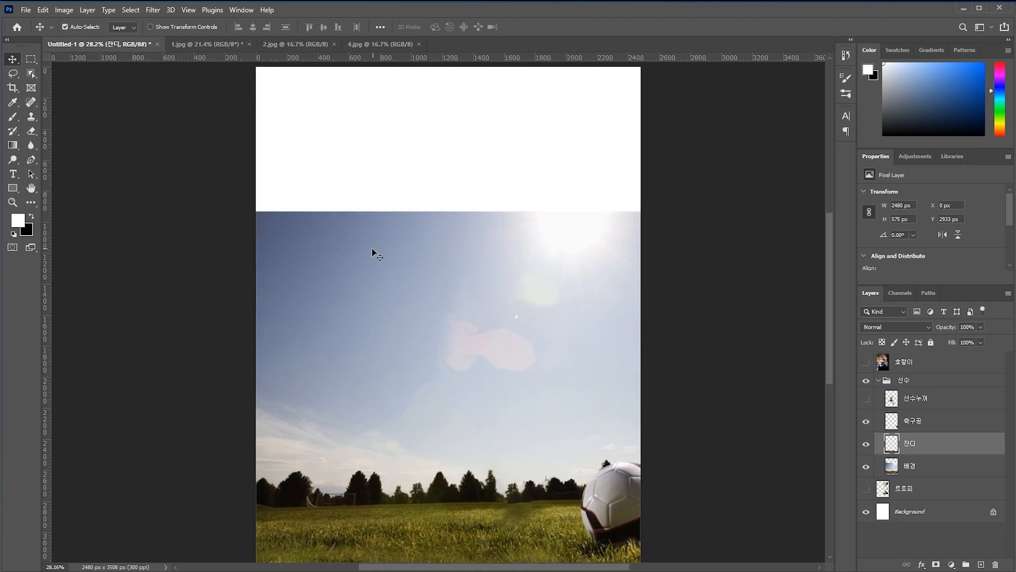
# Select the upper sky of the 배경 layer with a page-wide rectangle, stretch it upward to about 175.63% height past the page top, and deselect
pyautogui.click(913, 470)
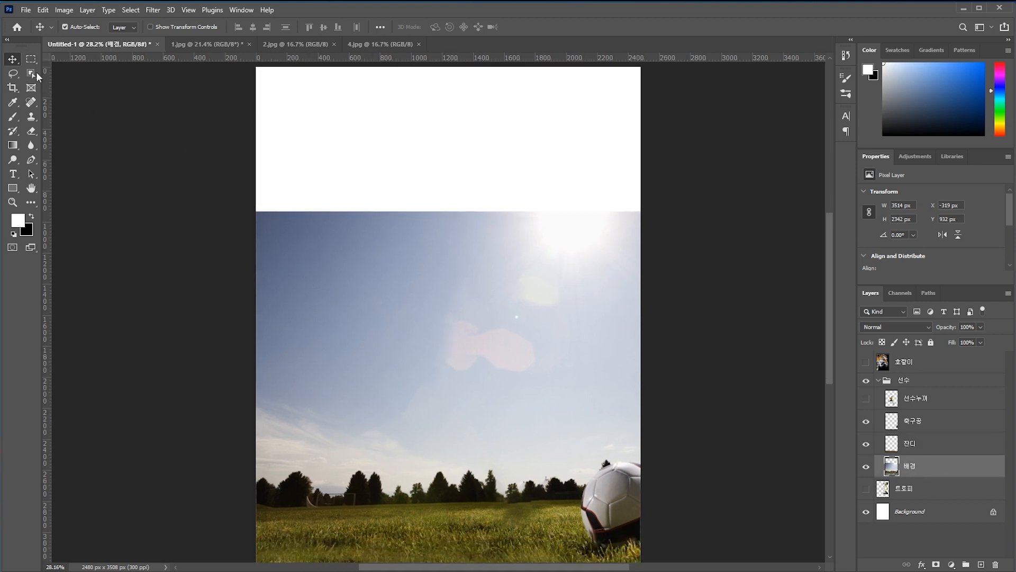
pyautogui.click(32, 64)
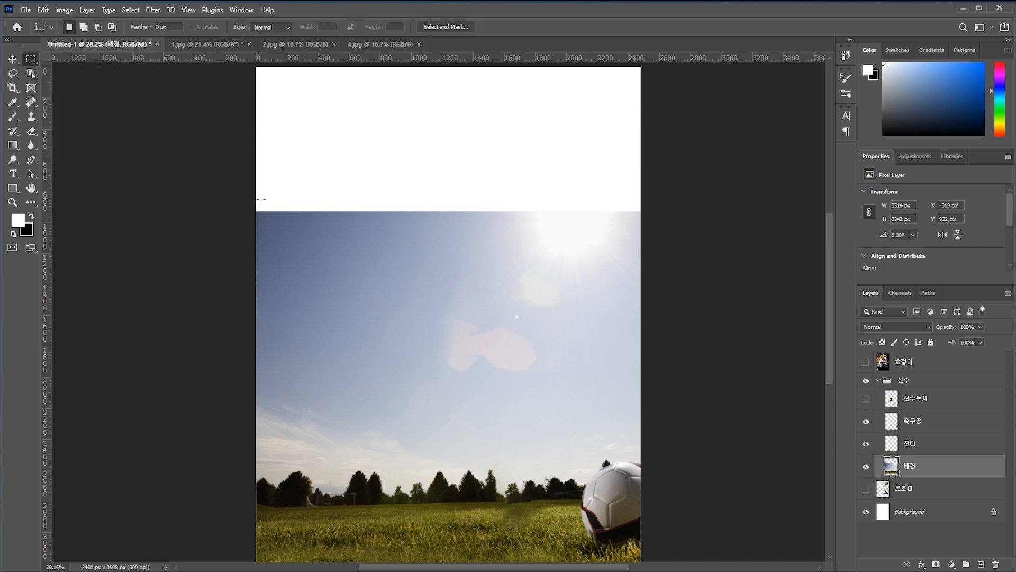
pyautogui.moveTo(251, 210); pyautogui.dragTo(654, 408)
pyautogui.moveTo(529, 260); pyautogui.dragTo(557, 306)
pyautogui.hotkey('ctrl', 't')
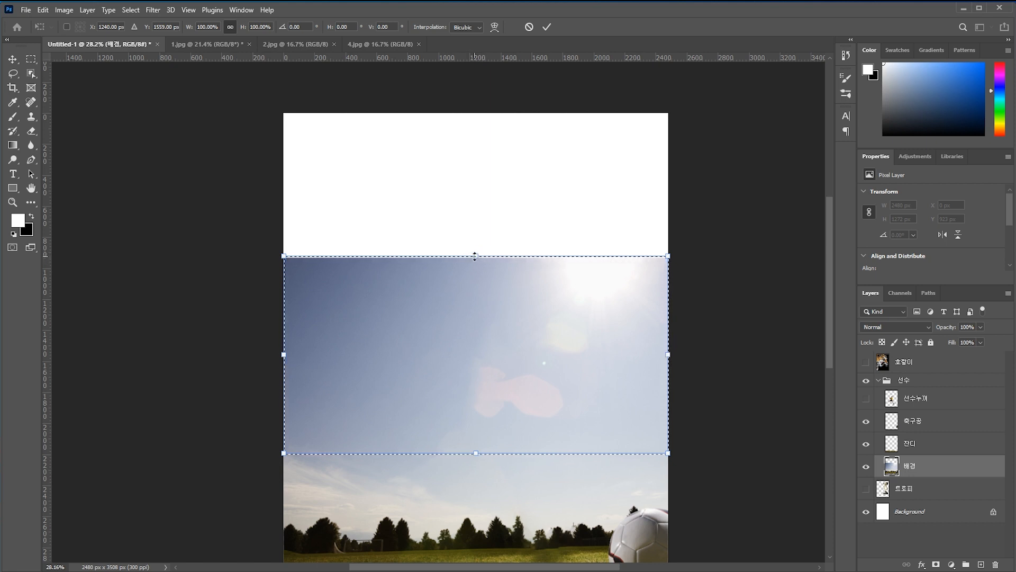
pyautogui.moveTo(474, 256); pyautogui.dragTo(476, 107)
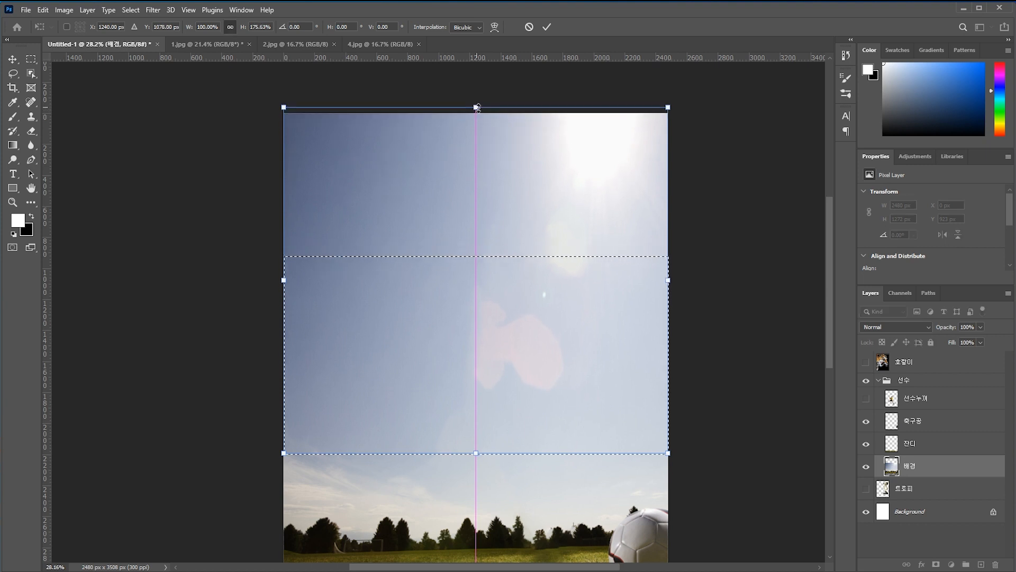
pyautogui.press('Return')
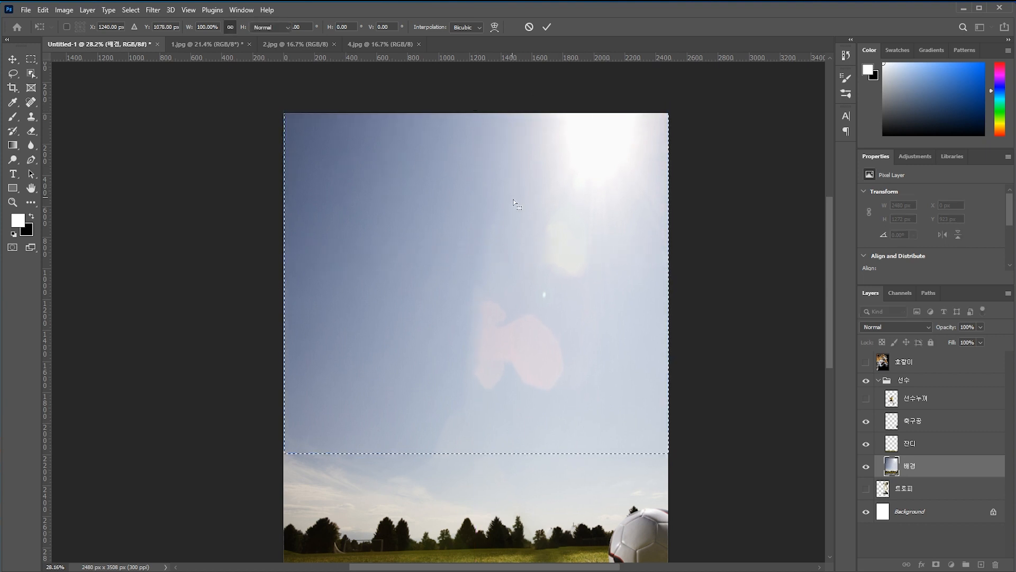
pyautogui.press('m')
pyautogui.hotkey('ctrl', 'd')
pyautogui.press('v')
pyautogui.scroll(-2, 533, 325)
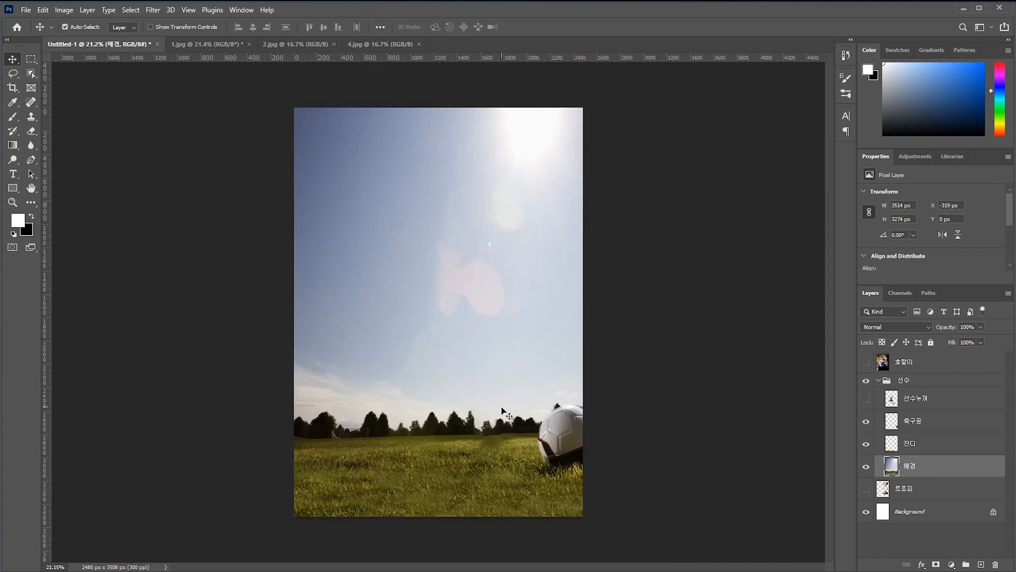
# Turn on the visibility of the 선수누끼 and 호랑이 layers
pyautogui.click(866, 398)
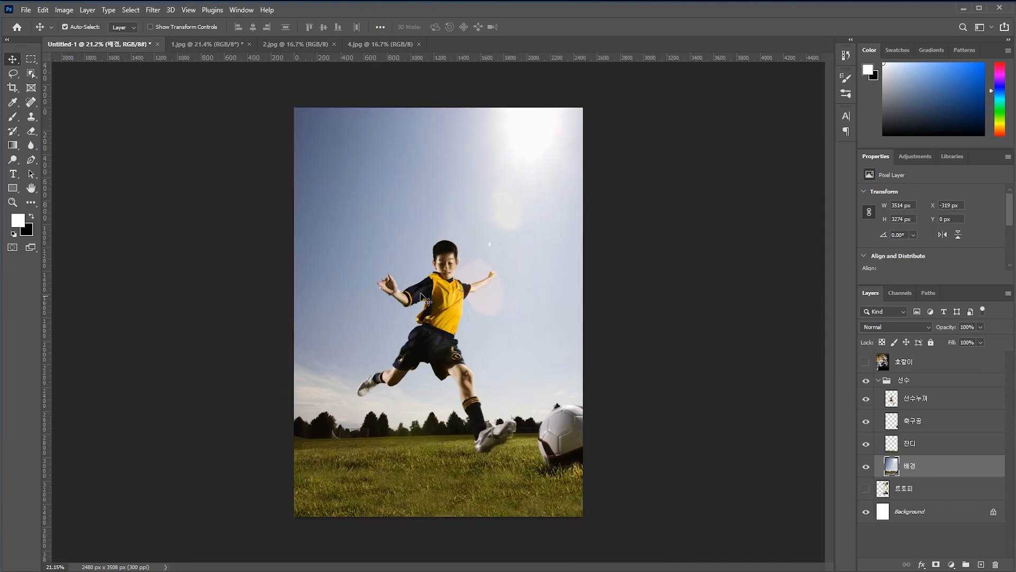
pyautogui.click(910, 369)
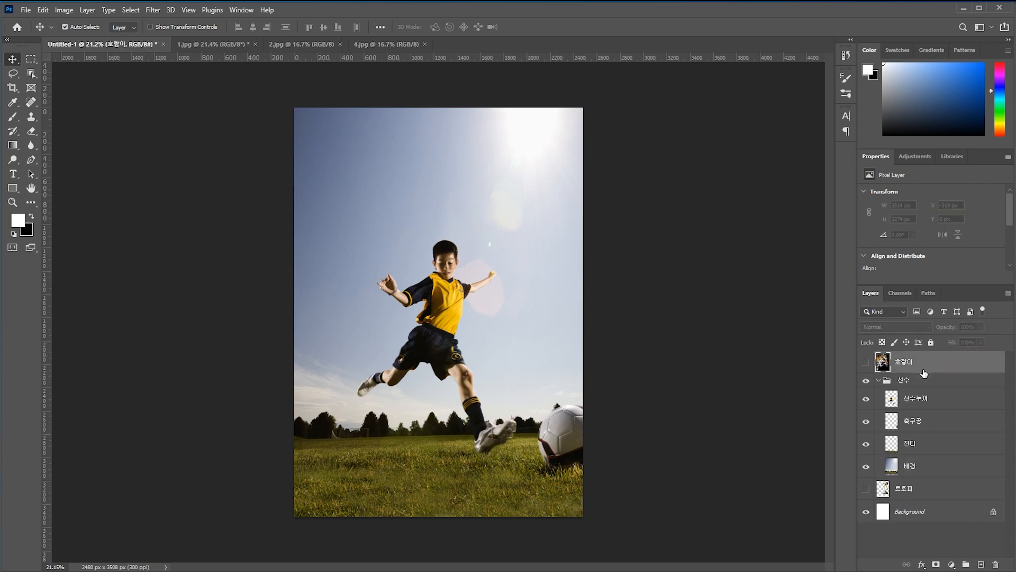
pyautogui.click(866, 366)
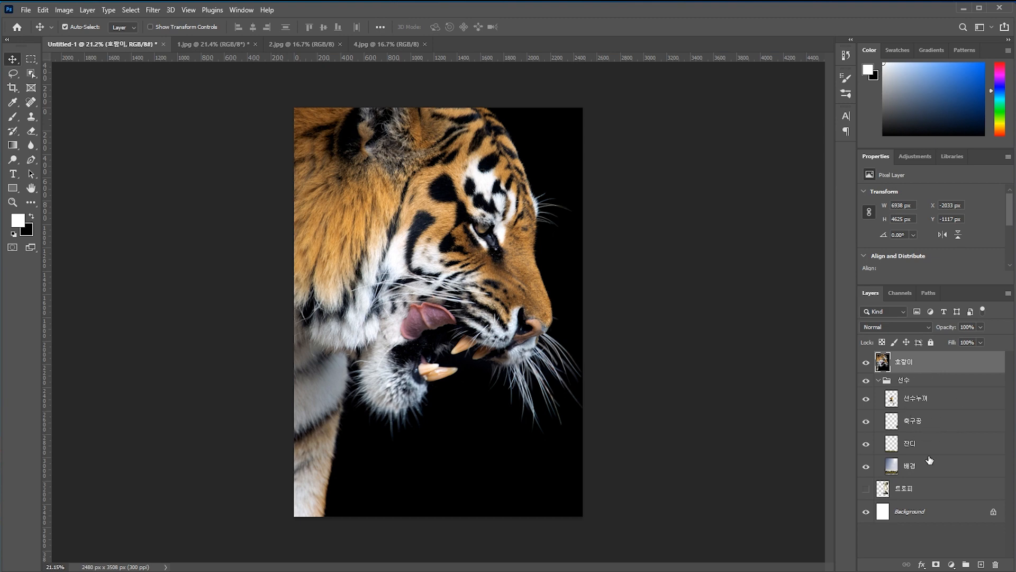
# Ungroup the 선수 group and move the 호랑이 layer directly below 선수누끼
pyautogui.click(890, 381)
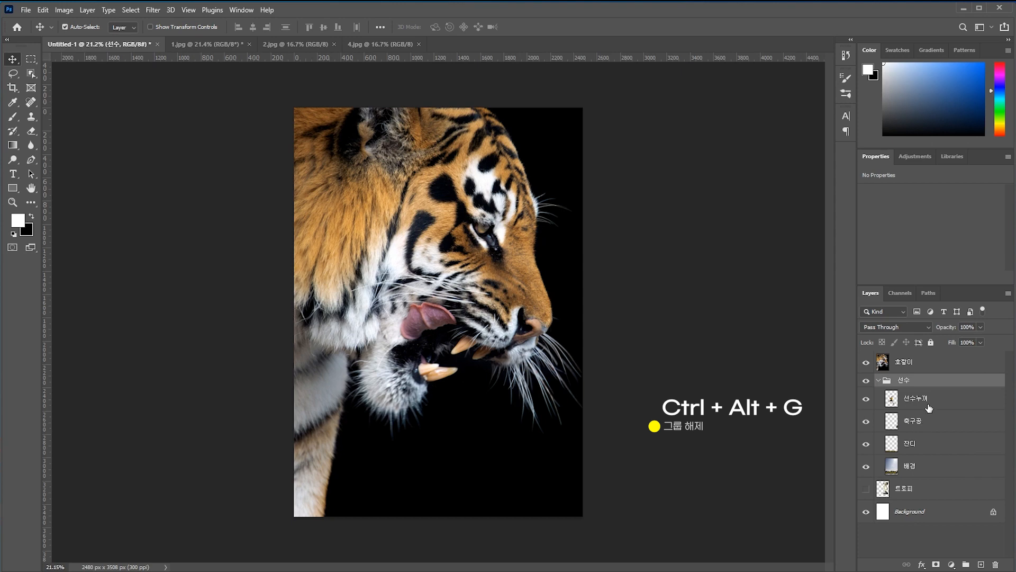
pyautogui.hotkey('ctrl', 'shift', 'g')
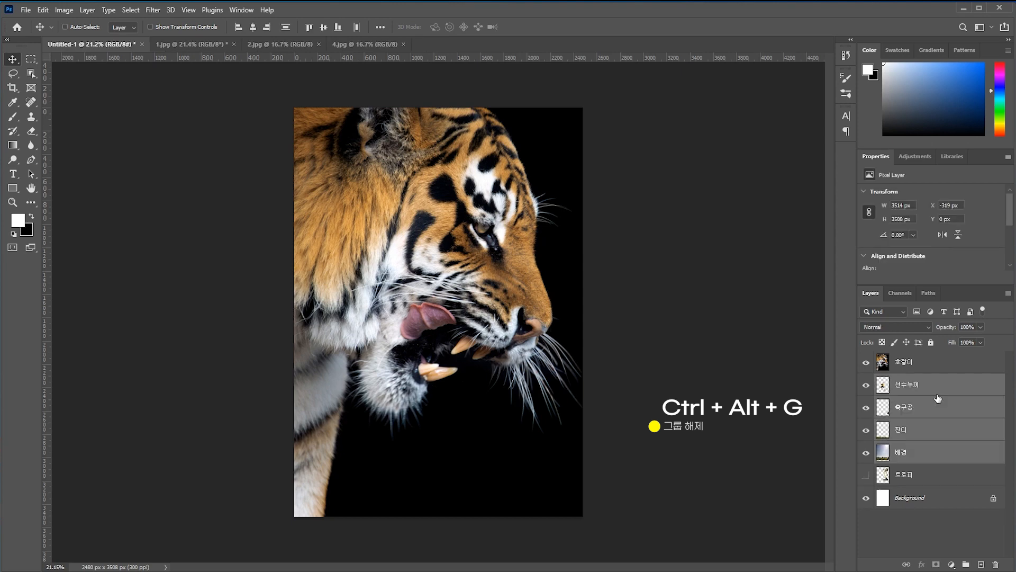
pyautogui.click(917, 365)
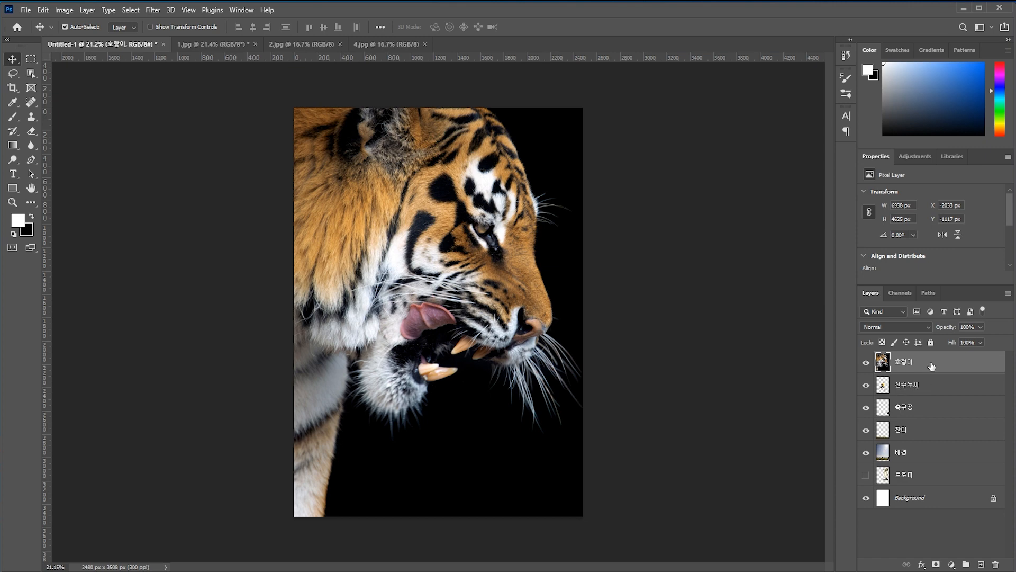
pyautogui.moveTo(932, 365); pyautogui.dragTo(931, 393)
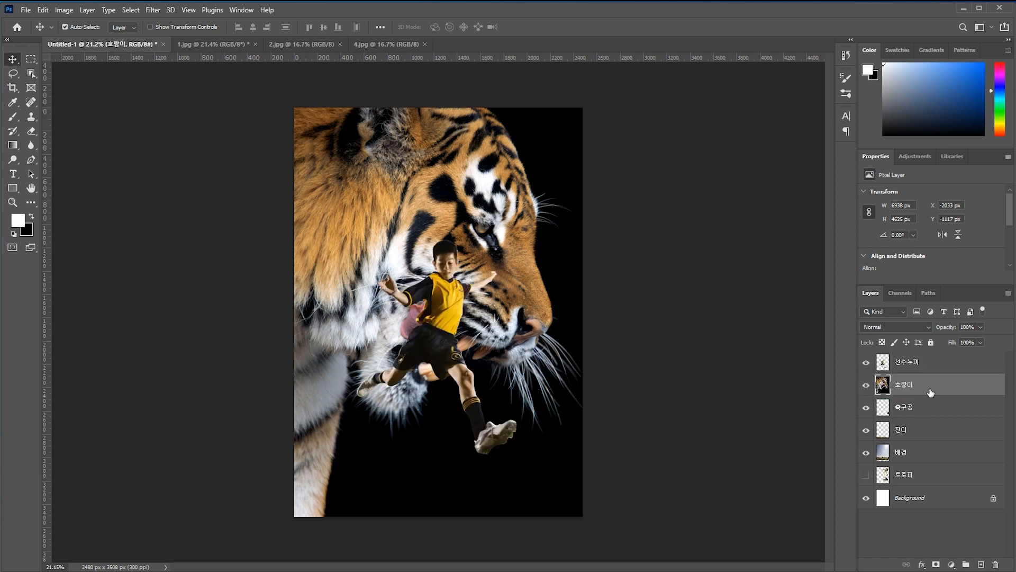
# Scale the tiger proportionally to about 55.11% and place it over the upper part of the page
pyautogui.hotkey('ctrl', 't')
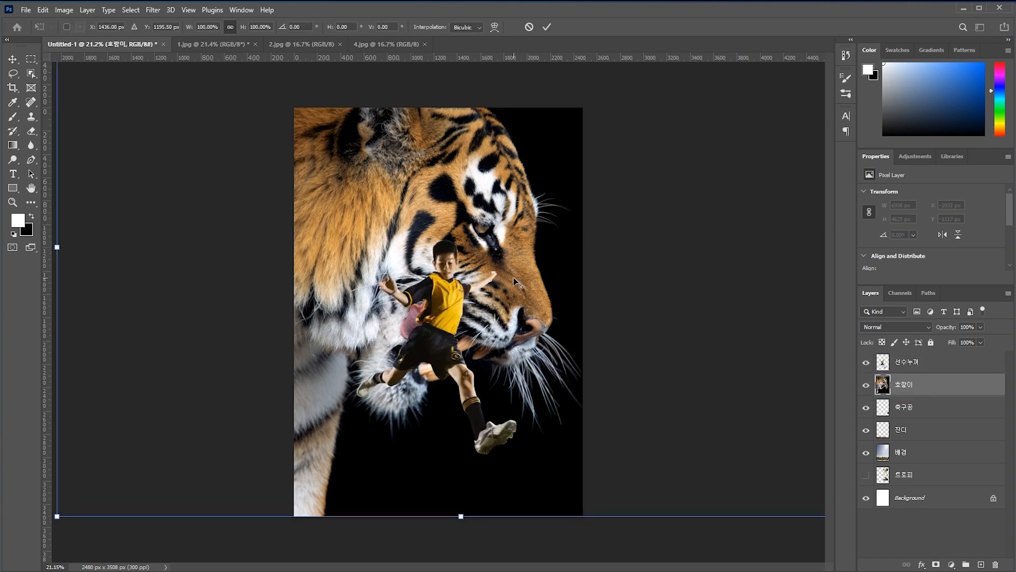
pyautogui.hotkey('ctrl', '-')
pyautogui.moveTo(459, 500); pyautogui.dragTo(459, 389)
pyautogui.moveTo(477, 214); pyautogui.dragTo(477, 200)
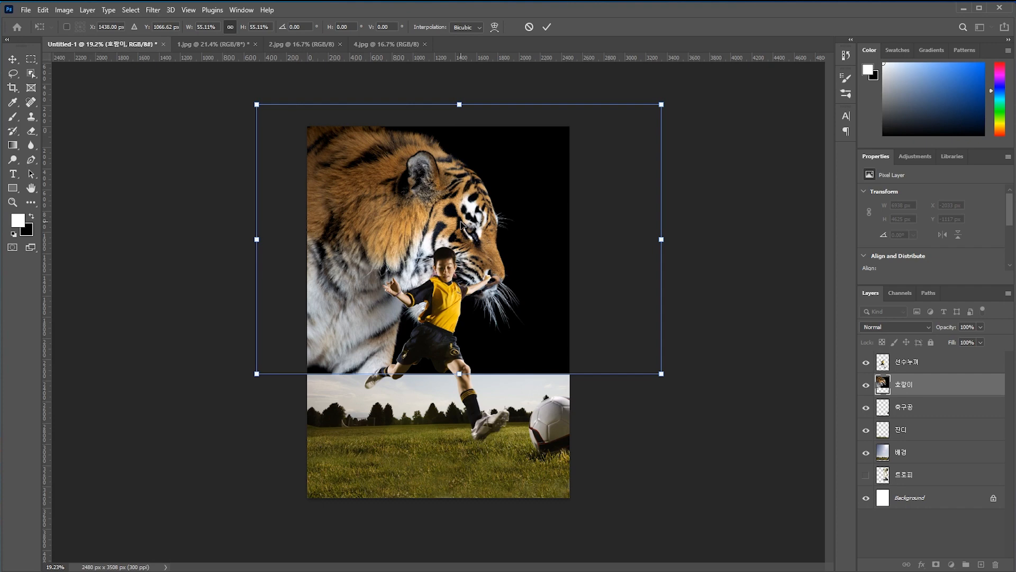
# Flip the tiger horizontally and shift it left to about X 642 px, so its head faces left behind the boy
pyautogui.rightClick(464, 194)
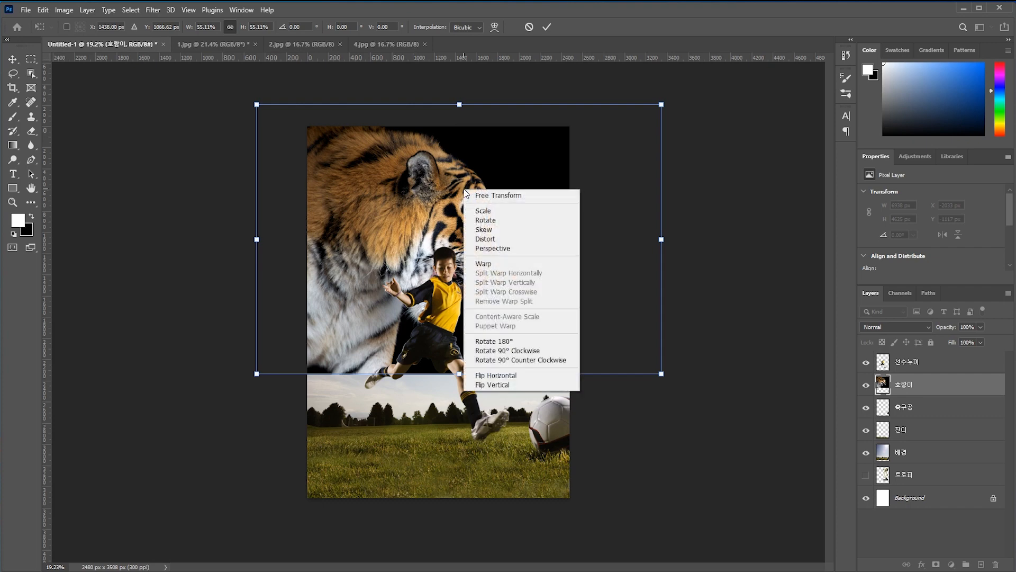
pyautogui.click(495, 370)
pyautogui.moveTo(541, 244); pyautogui.dragTo(455, 247)
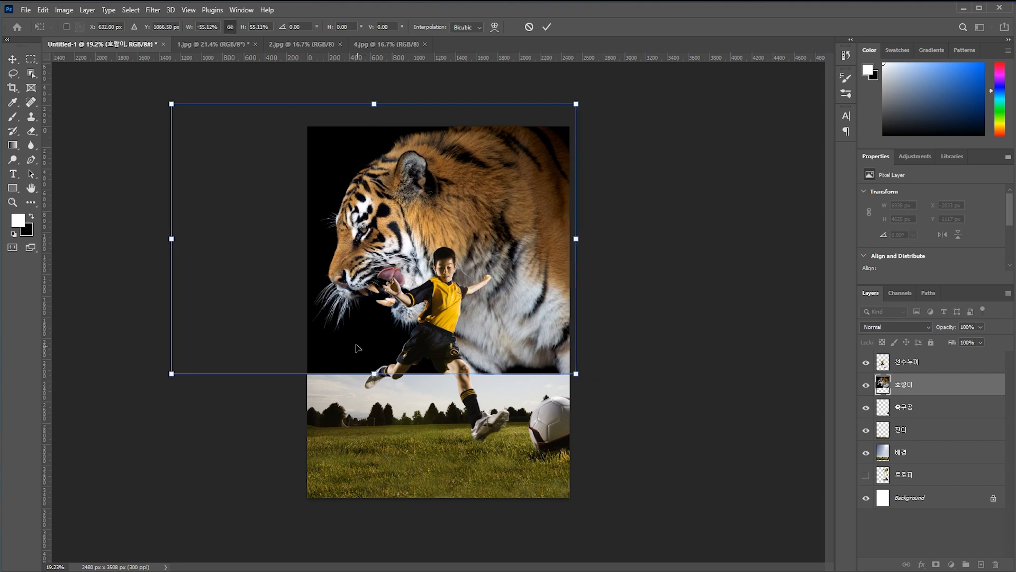
pyautogui.moveTo(507, 205); pyautogui.dragTo(509, 204)
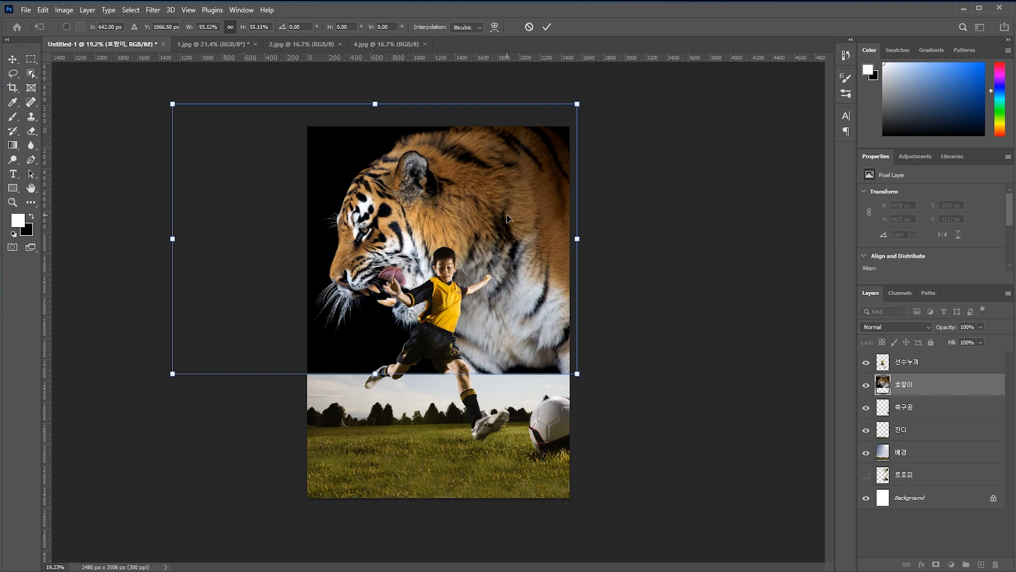
pyautogui.press('Return')
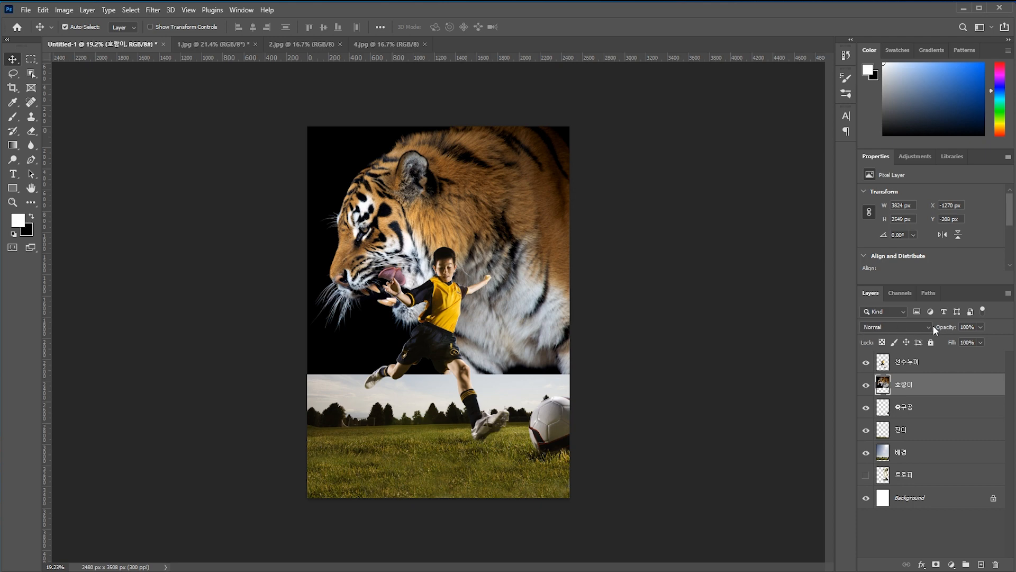
# Set the 호랑이 layer's blend mode to Screen
pyautogui.click(882, 329)
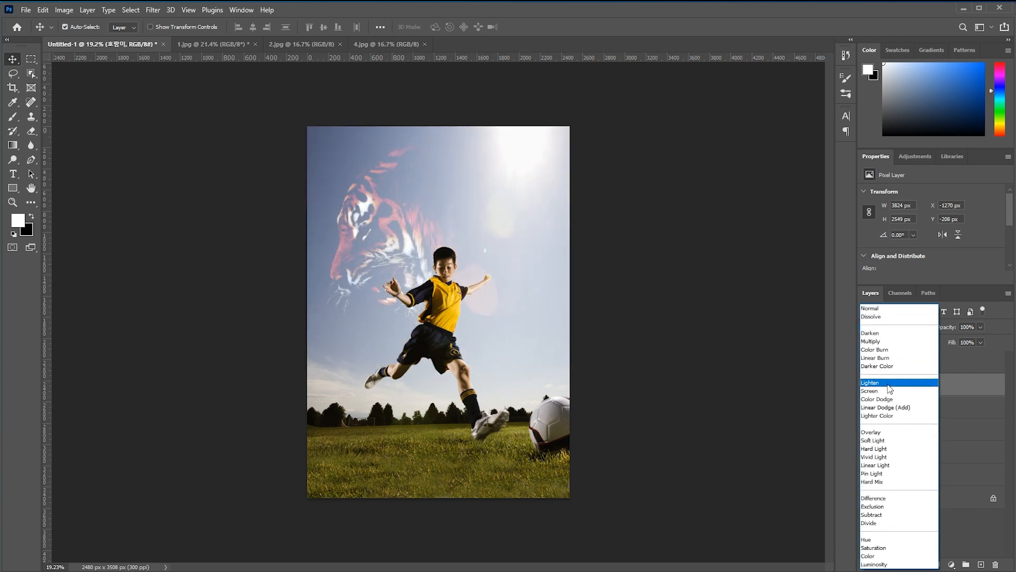
pyautogui.click(888, 392)
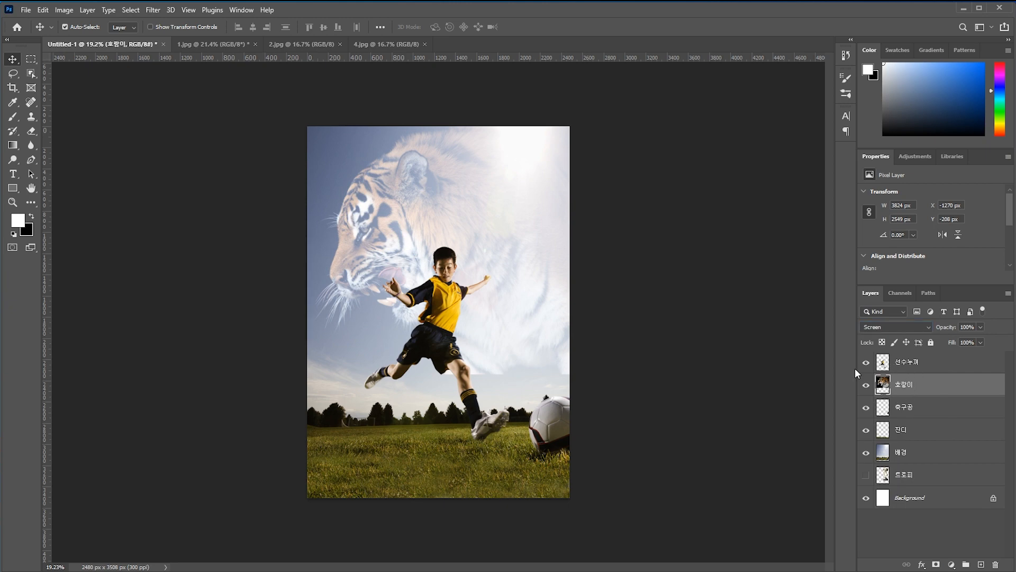
pyautogui.scroll(4, 484, 394)
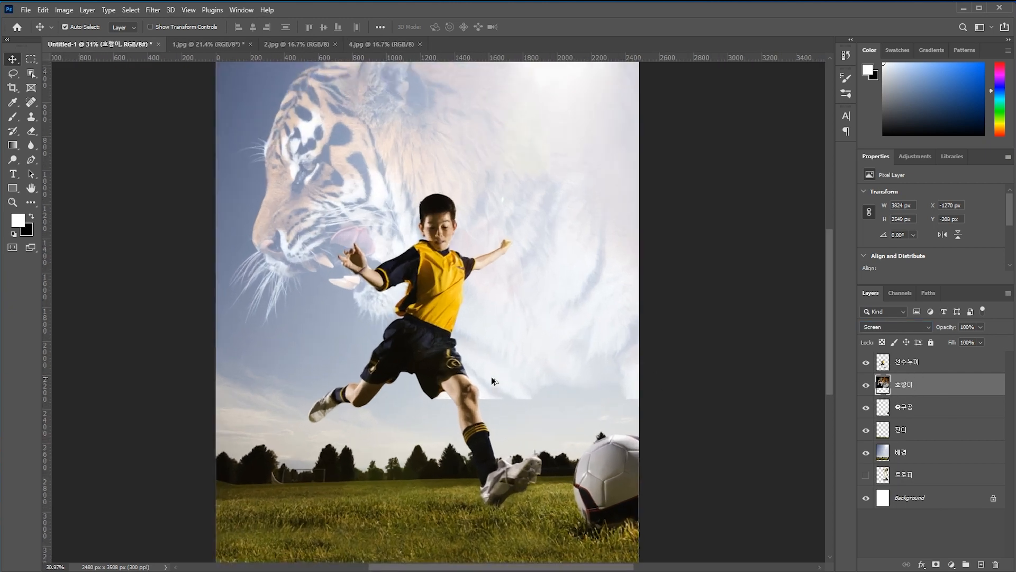
pyautogui.scroll(2, 536, 410)
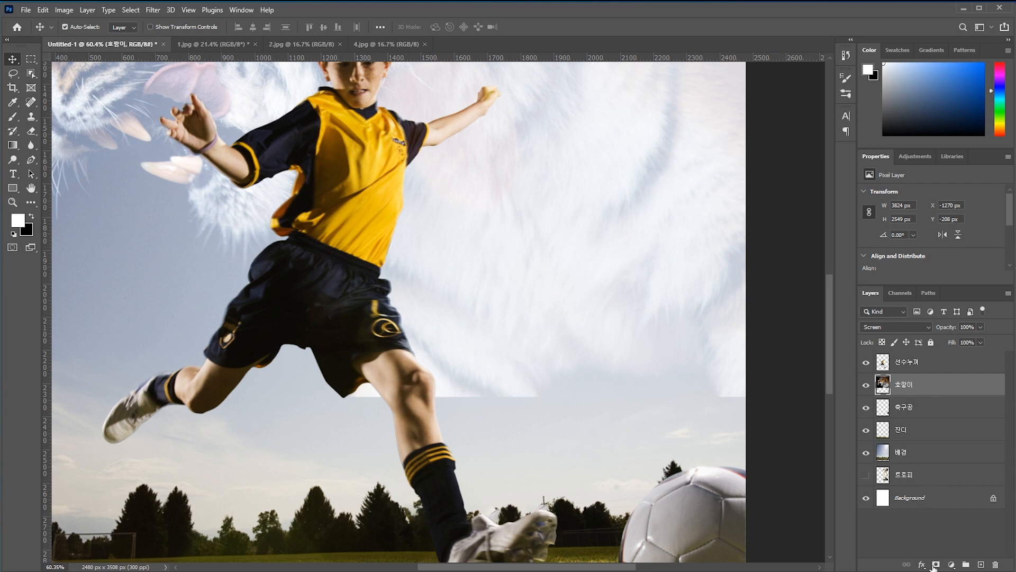
# Add a layer mask to the 호랑이 layer and paint out the tiger's hard lower edge with a soft 250 px black brush
pyautogui.click(935, 565)
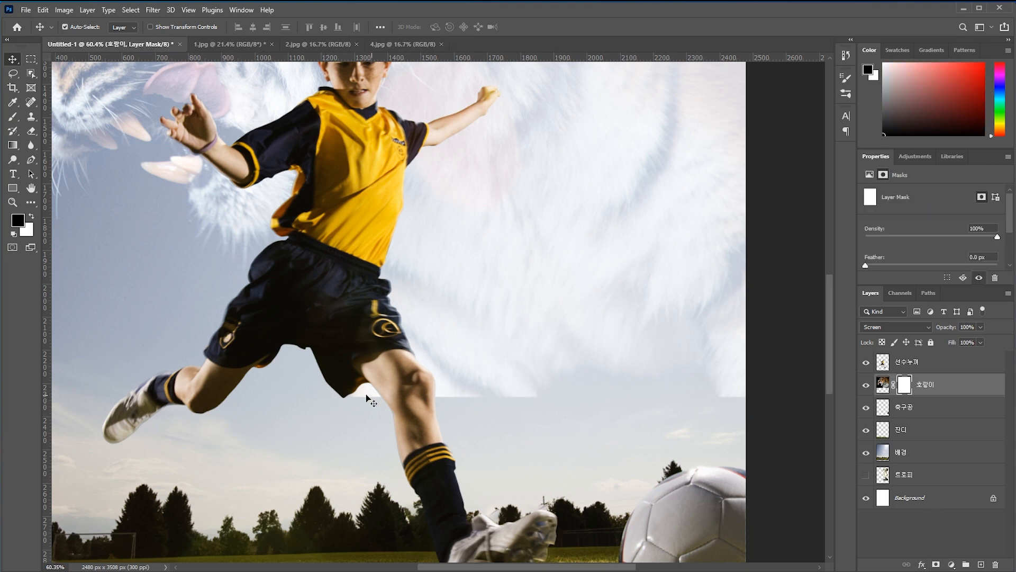
pyautogui.press('b')
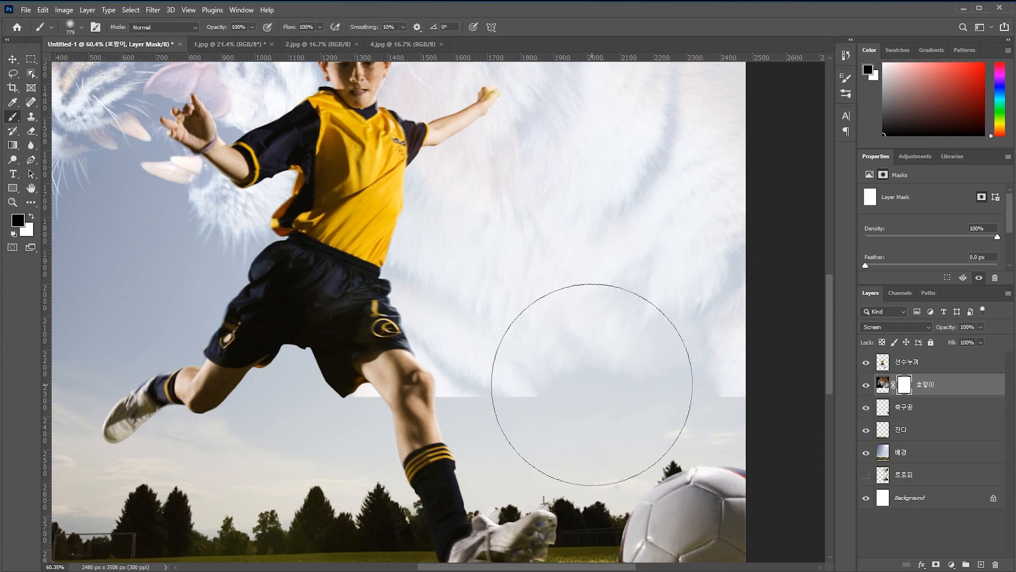
pyautogui.press('[')
pyautogui.press('[')
pyautogui.press('[')
pyautogui.press('[')
pyautogui.press('[')
pyautogui.press('[')
pyautogui.press('[')
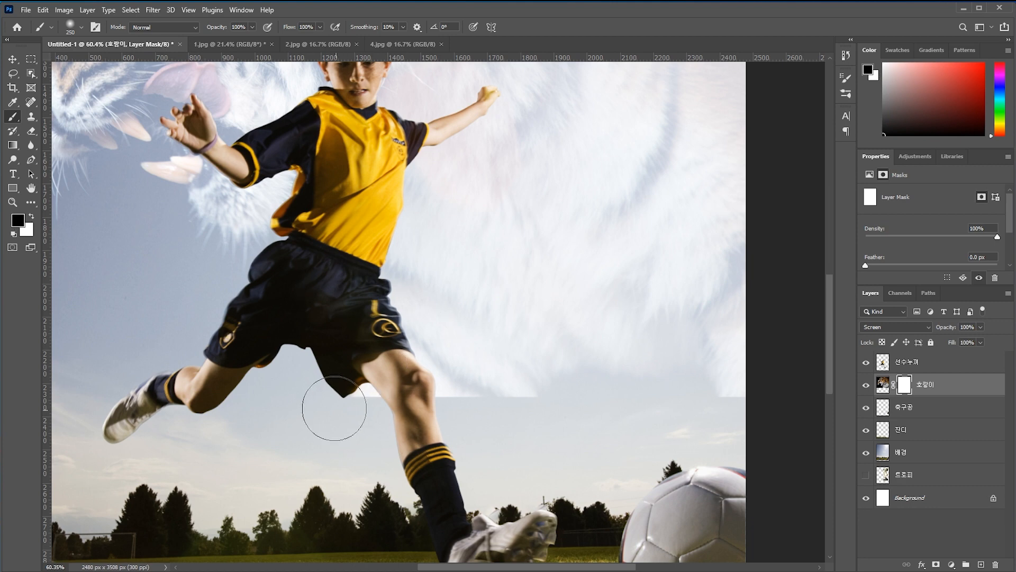
pyautogui.moveTo(352, 409)
pyautogui.mouseDown()
pyautogui.moveTo(760, 403)
pyautogui.moveTo(249, 424)
pyautogui.mouseUp()
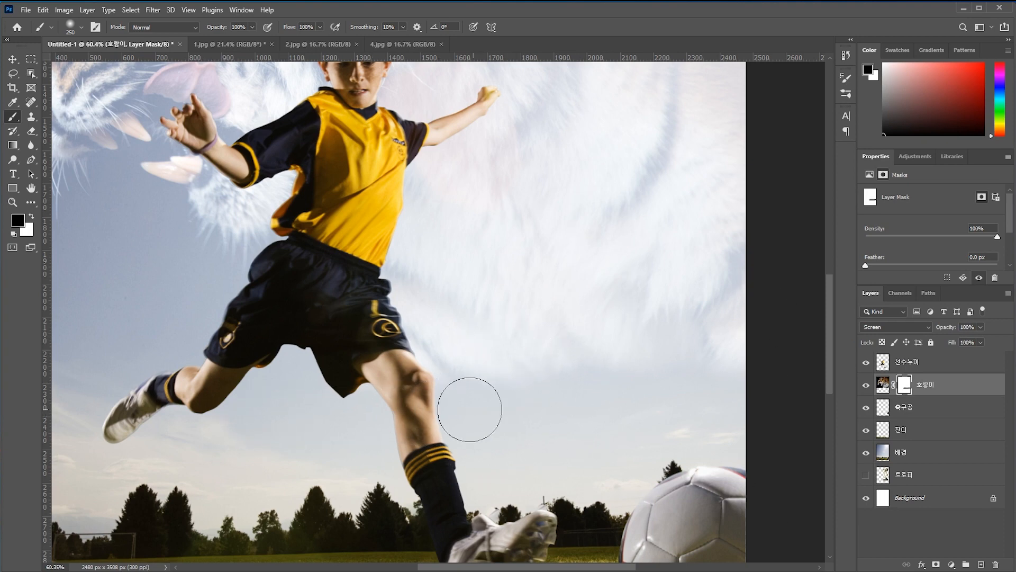
pyautogui.press('v')
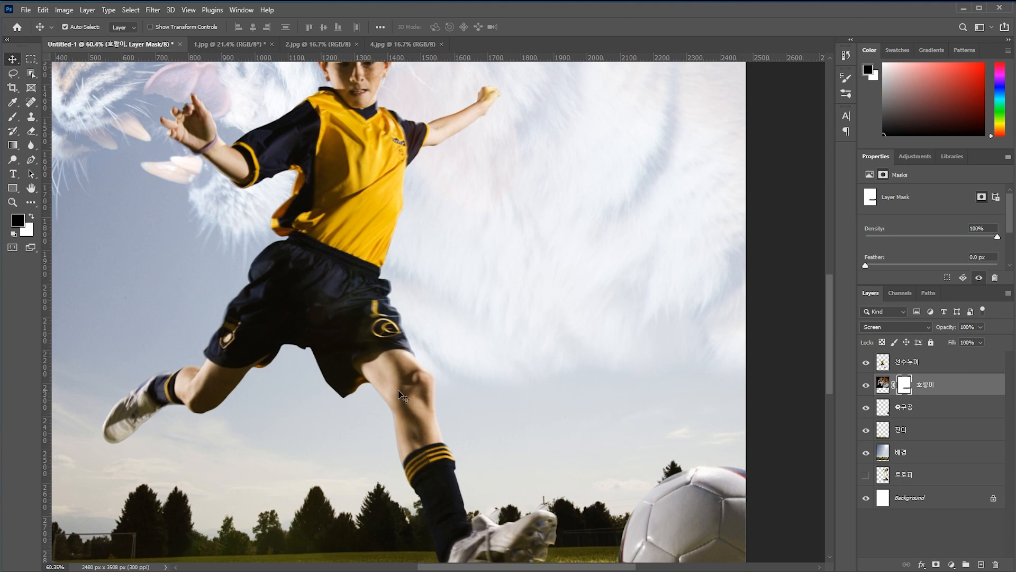
# Show the 트로피 layer directly below 선수누끼 and move the trophy up to about X 1382 px, Y 75 px
pyautogui.scroll(-8, 435, 367)
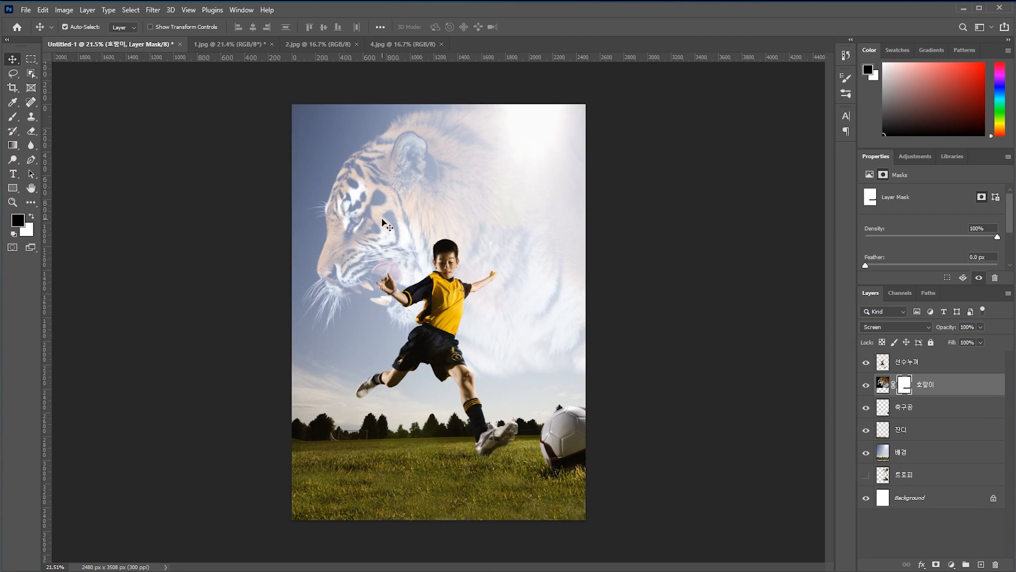
pyautogui.click(905, 478)
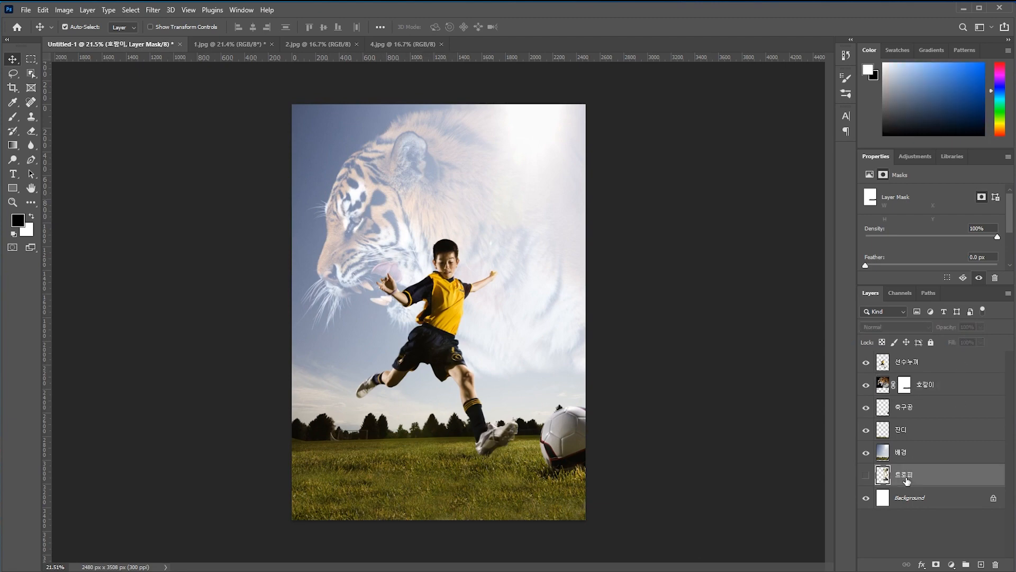
pyautogui.click(866, 477)
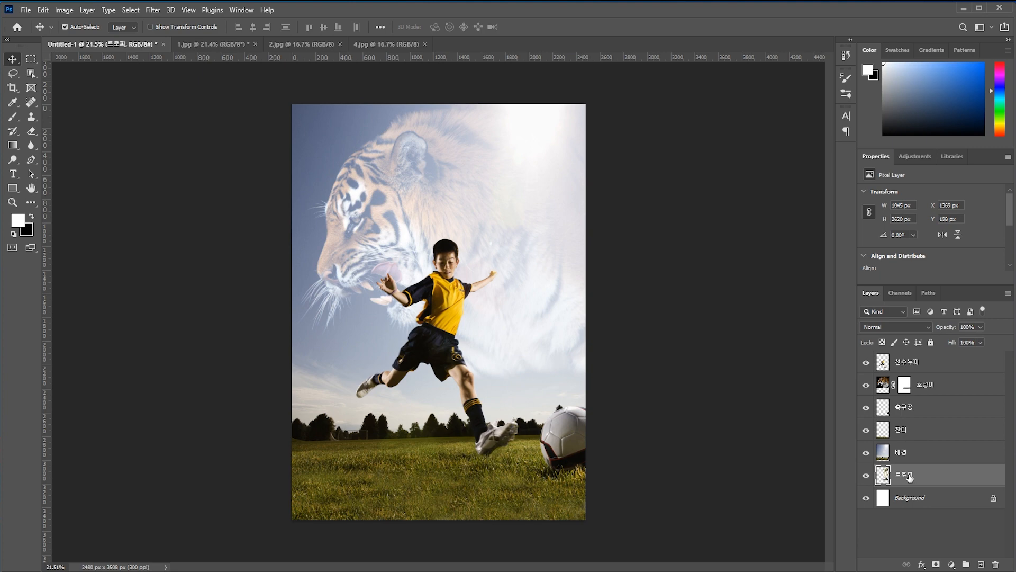
pyautogui.moveTo(908, 477); pyautogui.dragTo(921, 376)
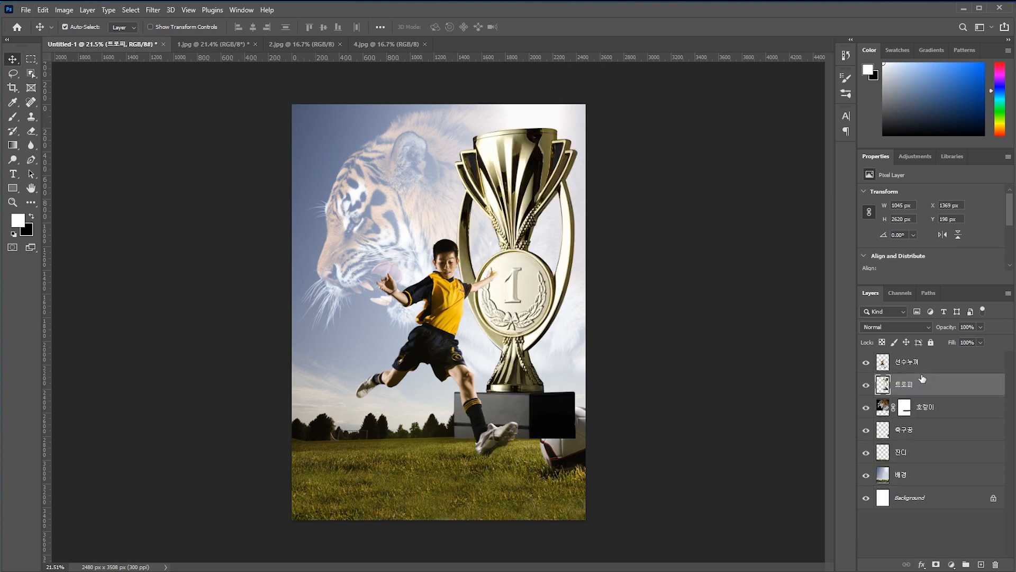
pyautogui.moveTo(541, 414); pyautogui.dragTo(542, 400)
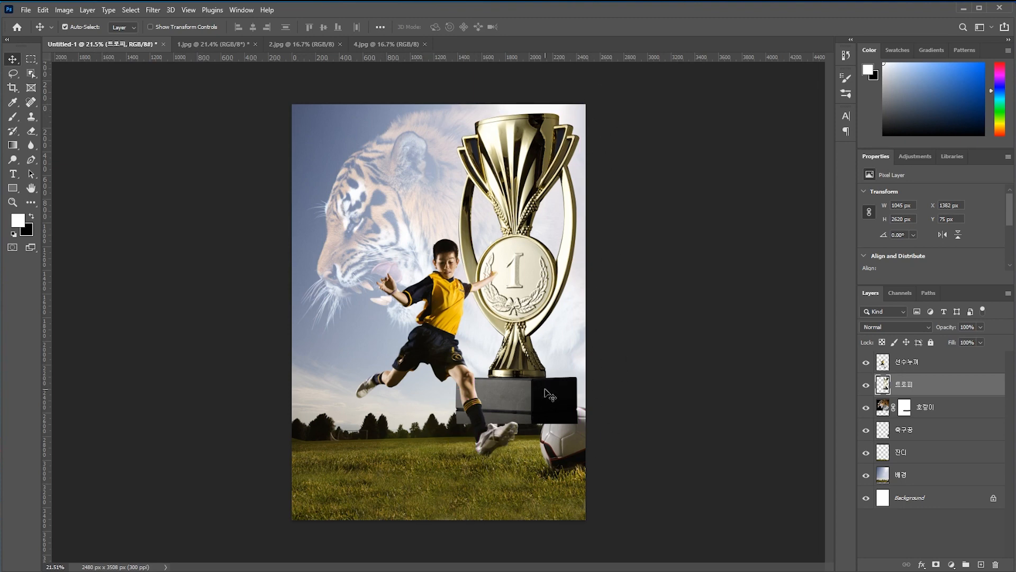
# Move the 축구공 layer directly above 트로피 so the soccer ball sits in front of the trophy base
pyautogui.click(908, 437)
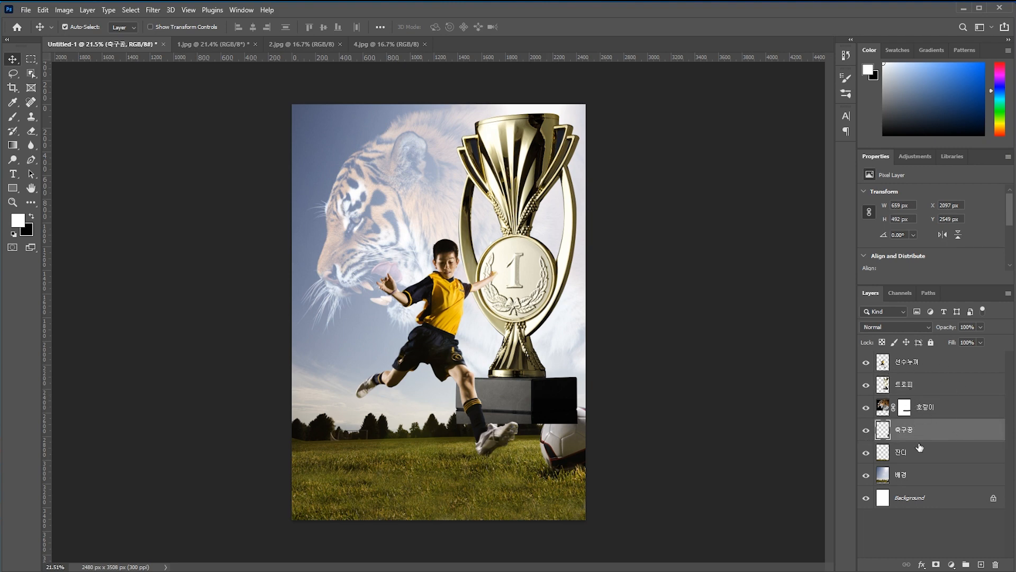
pyautogui.moveTo(914, 435); pyautogui.dragTo(922, 391)
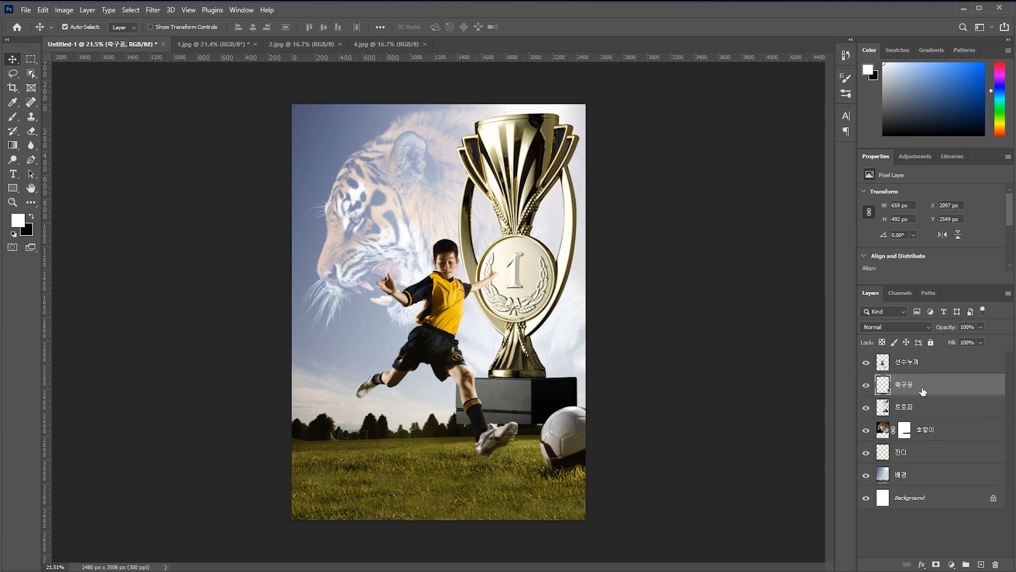
# Add a layer mask to the 트로피 layer and fade out the lower edge of its black base with the 250 px black brush
pyautogui.click(521, 427)
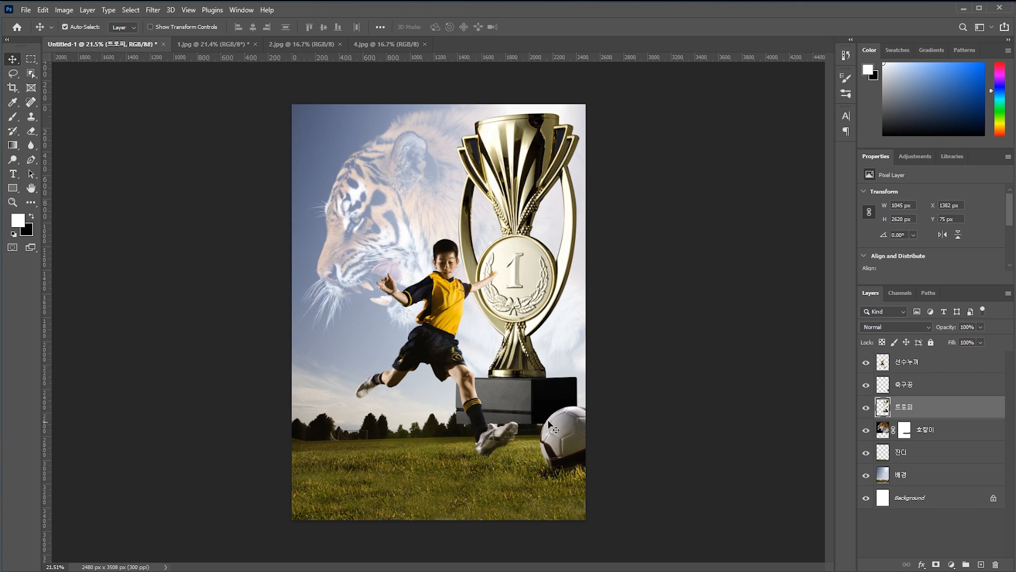
pyautogui.scroll(2, 492, 435)
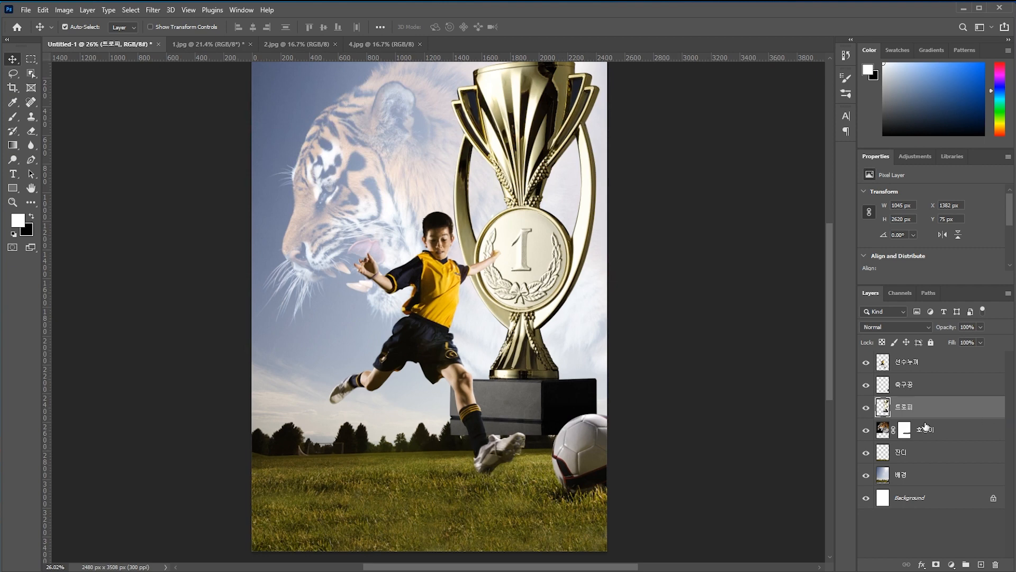
pyautogui.click(936, 565)
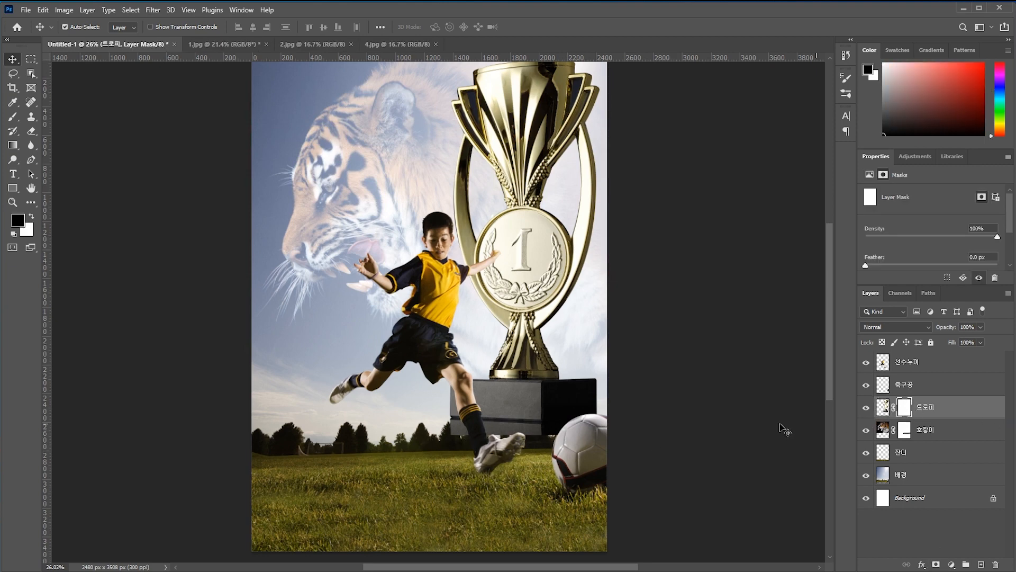
pyautogui.press('b')
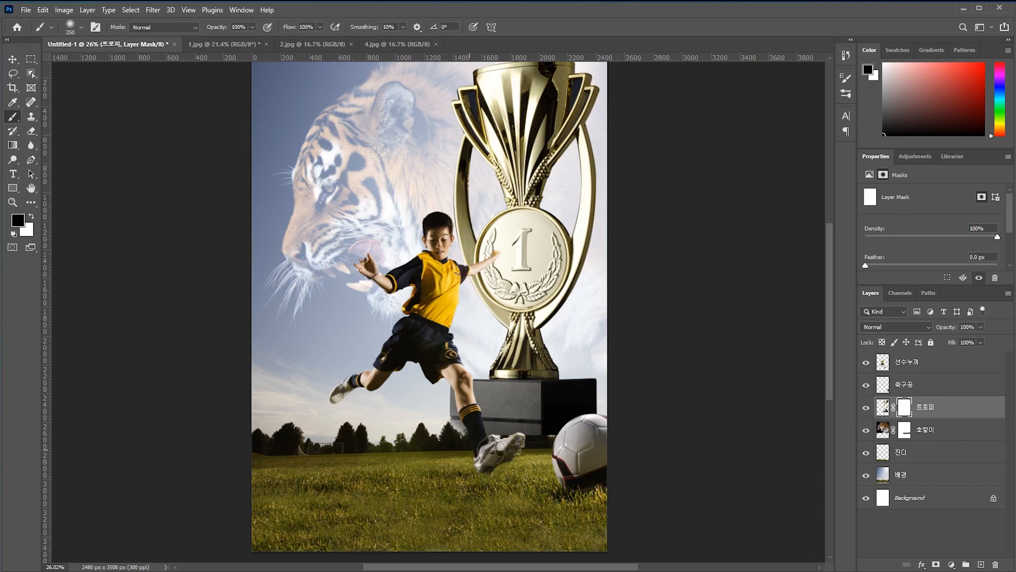
pyautogui.moveTo(462, 447)
pyautogui.mouseDown()
pyautogui.moveTo(540, 451)
pyautogui.moveTo(609, 418)
pyautogui.mouseUp()
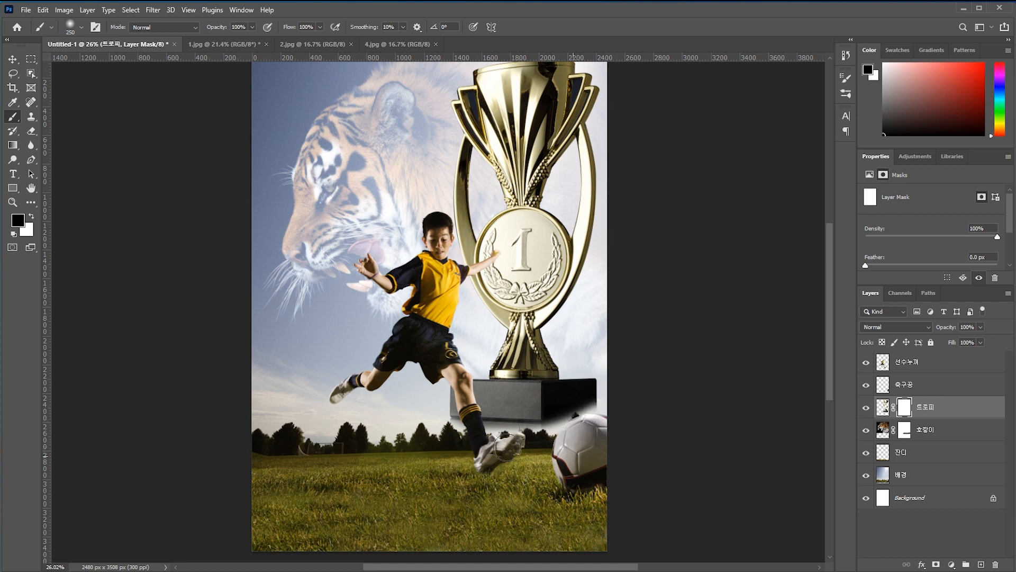
pyautogui.press('v')
# Add a Black & White adjustment layer directly above 트로피, using the Default preset
pyautogui.hotkey('ctrl', '0')
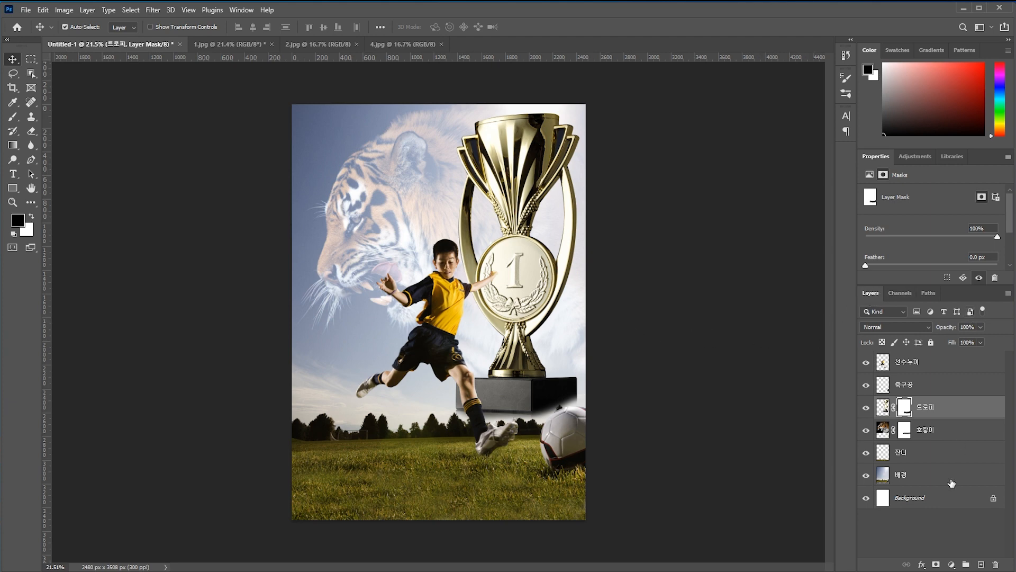
pyautogui.click(951, 564)
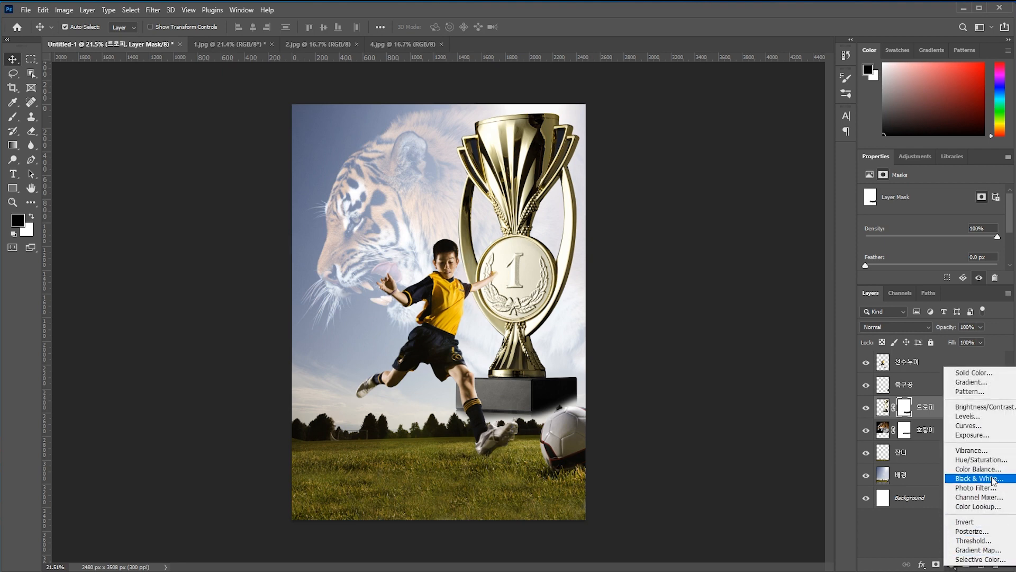
pyautogui.click(979, 479)
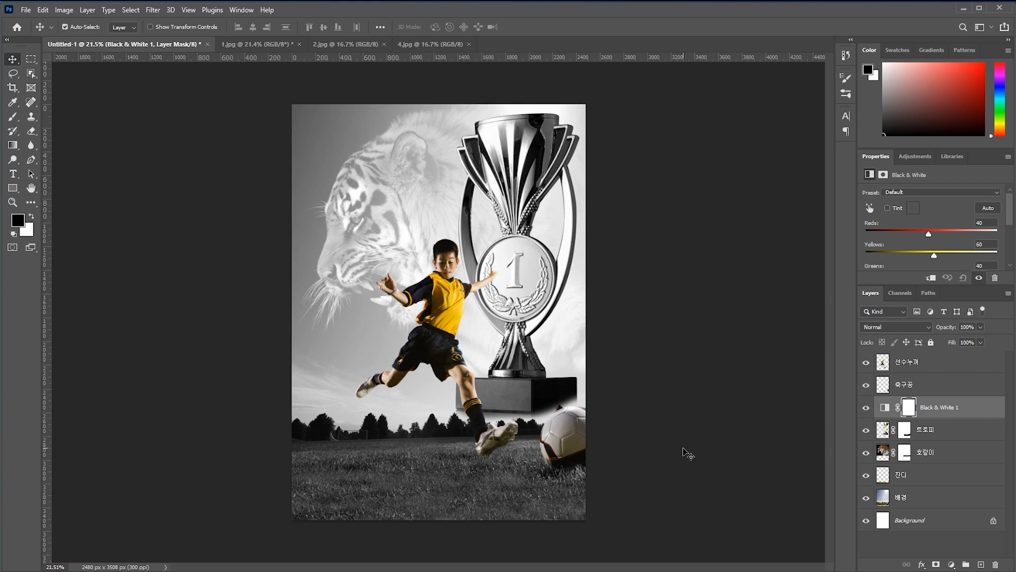
# Compare the colour channels of the smoke image 4.jpg and duplicate its Red channel
pyautogui.click(415, 46)
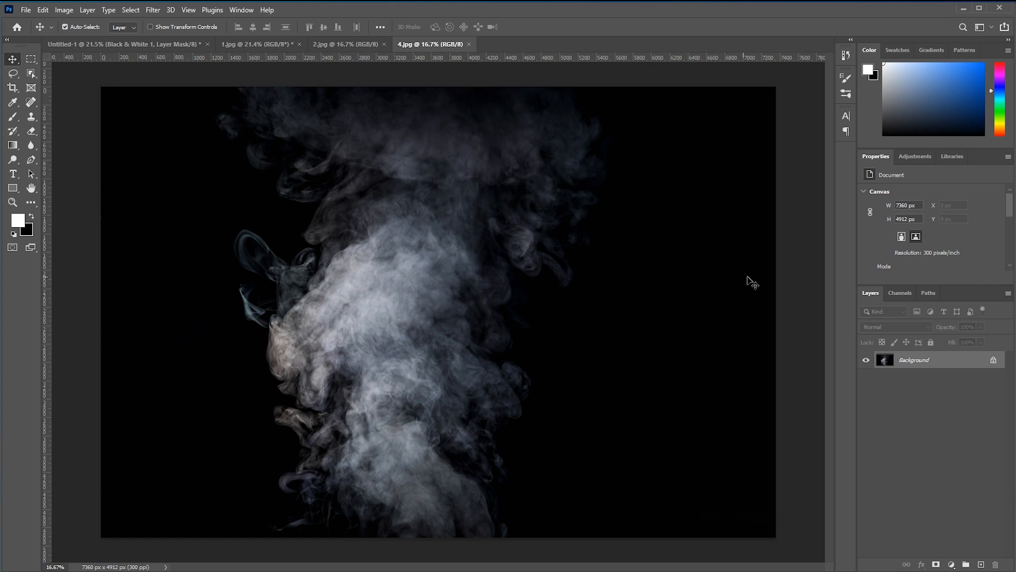
pyautogui.click(903, 294)
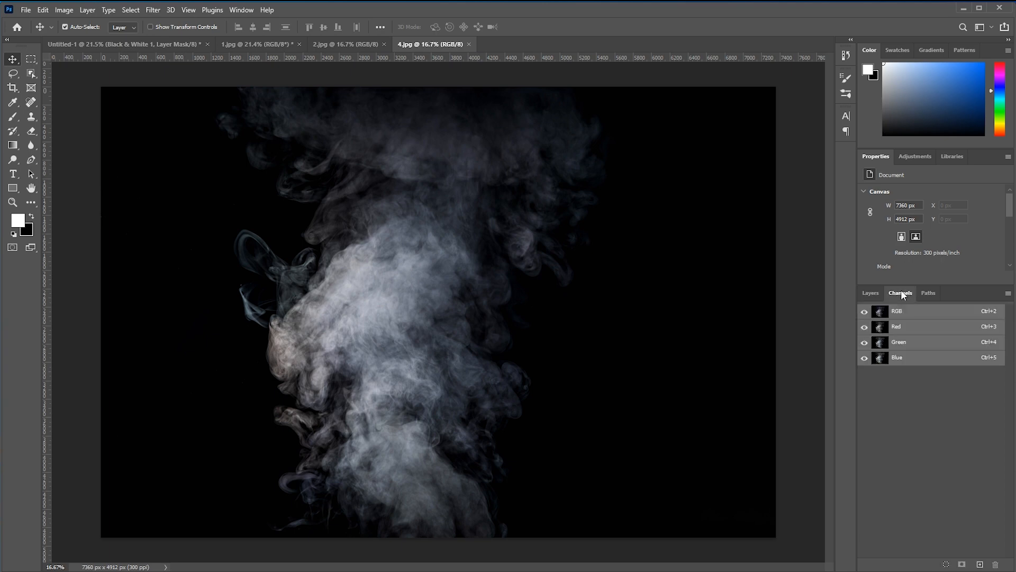
pyautogui.click(906, 357)
pyautogui.click(907, 344)
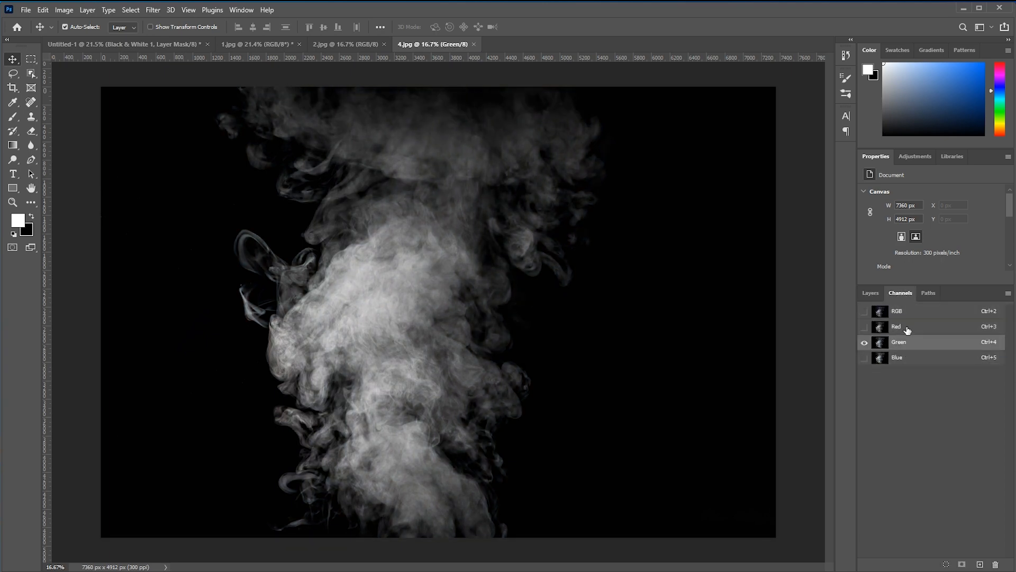
pyautogui.click(907, 329)
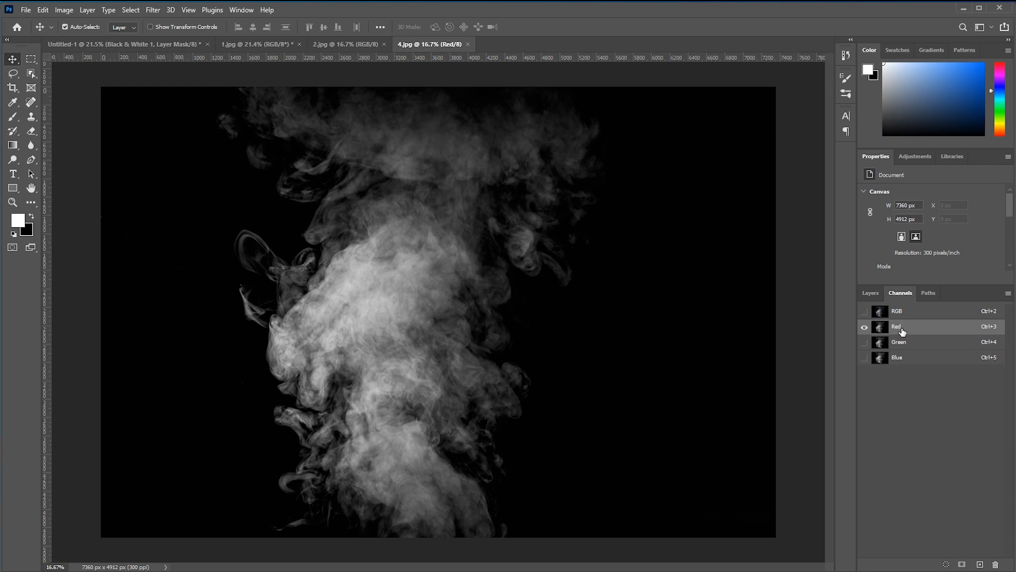
pyautogui.moveTo(902, 331); pyautogui.dragTo(977, 566)
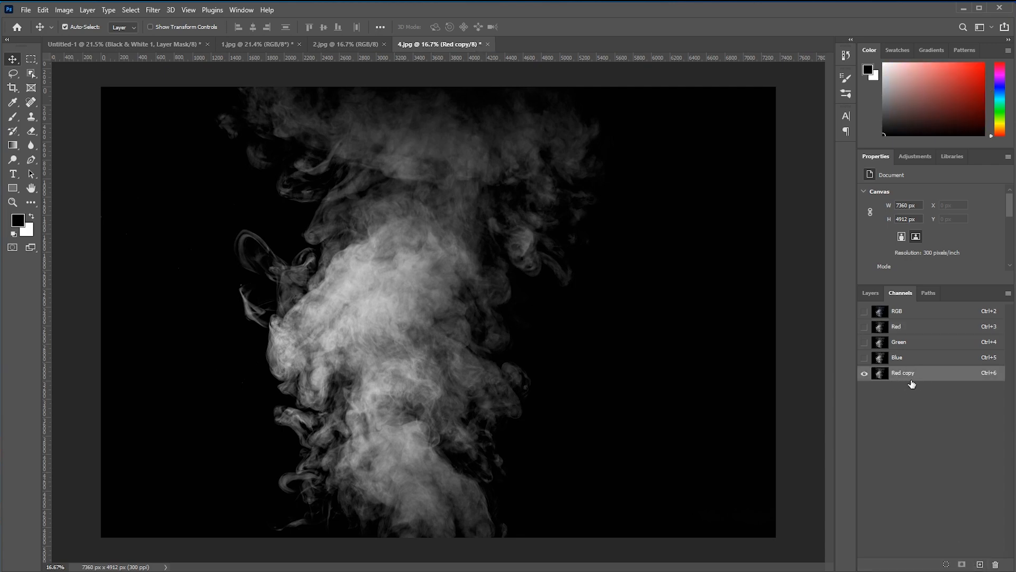
# Load the Red copy channel as a selection, fill it with black on a new layer above Background, and deselect
pyautogui.keyDown('ctrl'); pyautogui.click(880, 374); pyautogui.keyUp('ctrl')
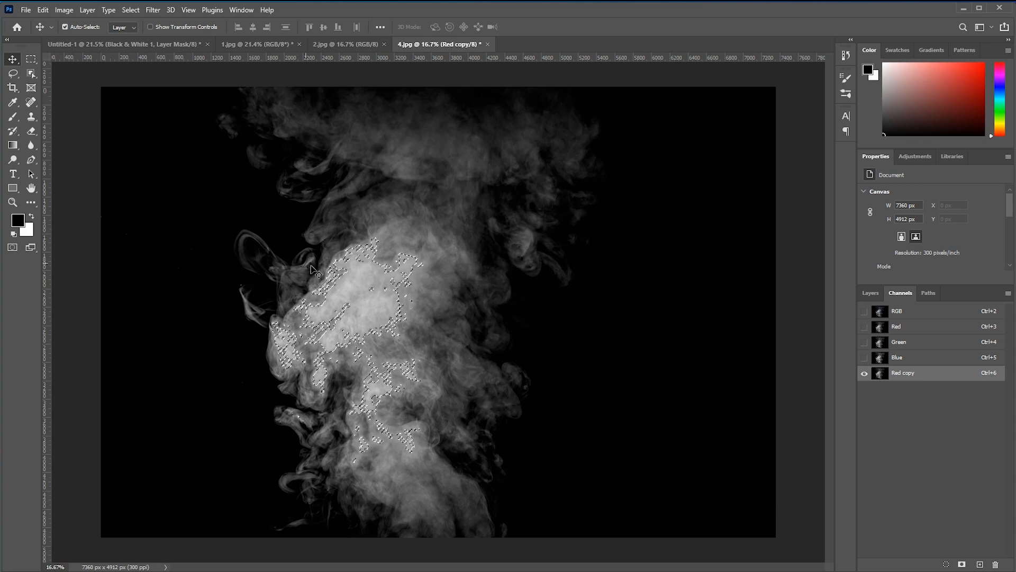
pyautogui.click(898, 312)
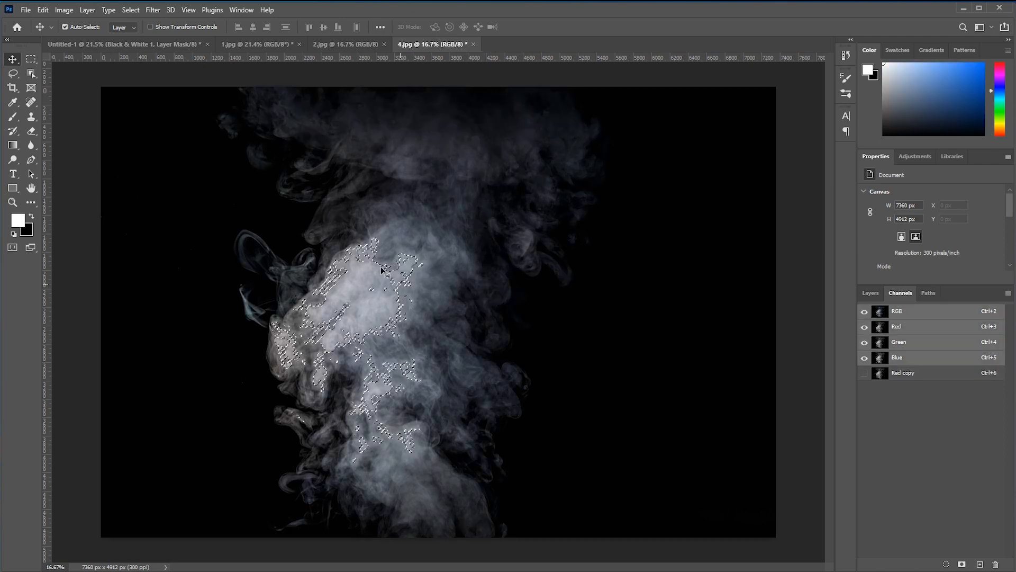
pyautogui.click(871, 299)
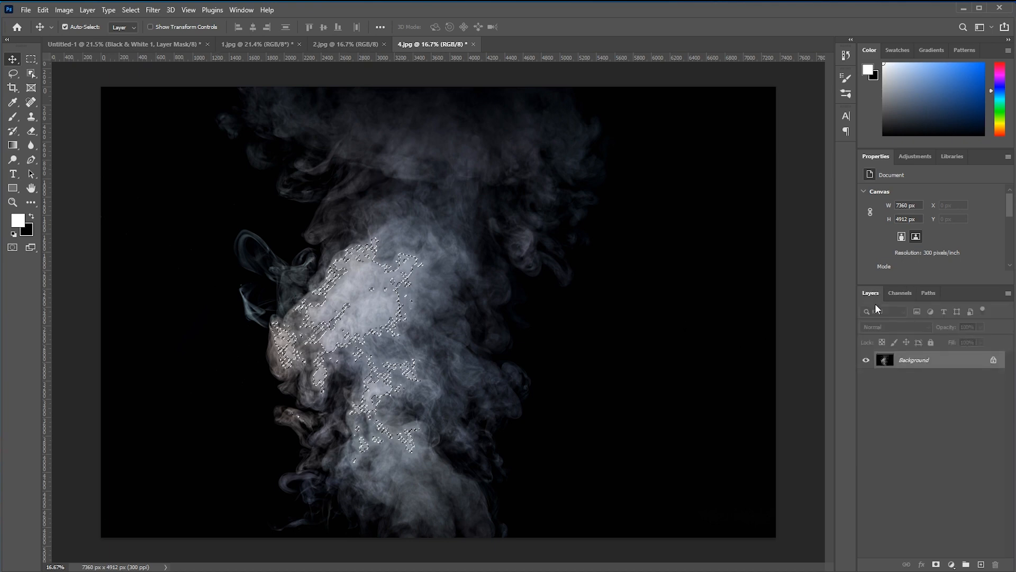
pyautogui.click(981, 564)
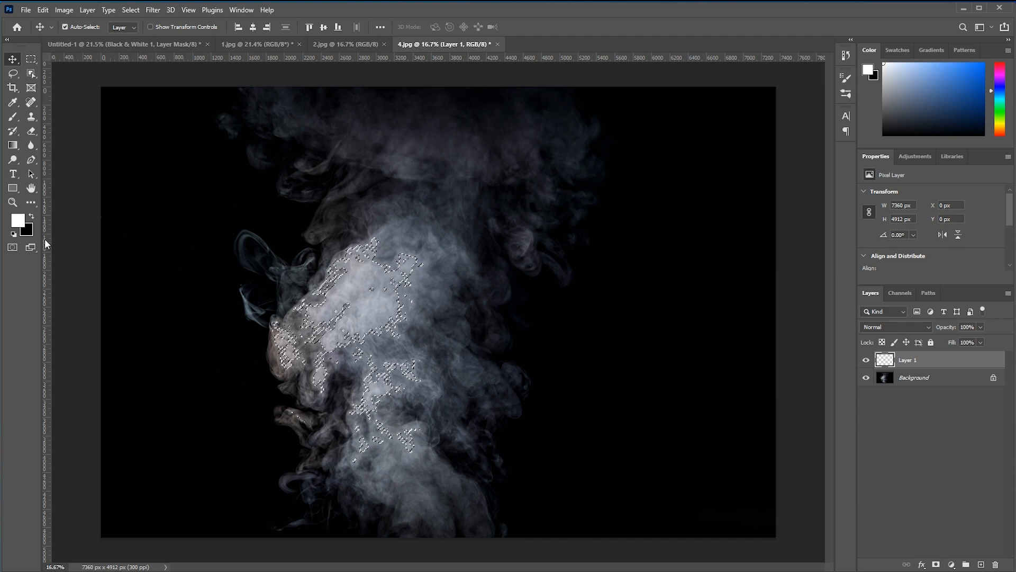
pyautogui.hotkey('ctrl', 'Delete')
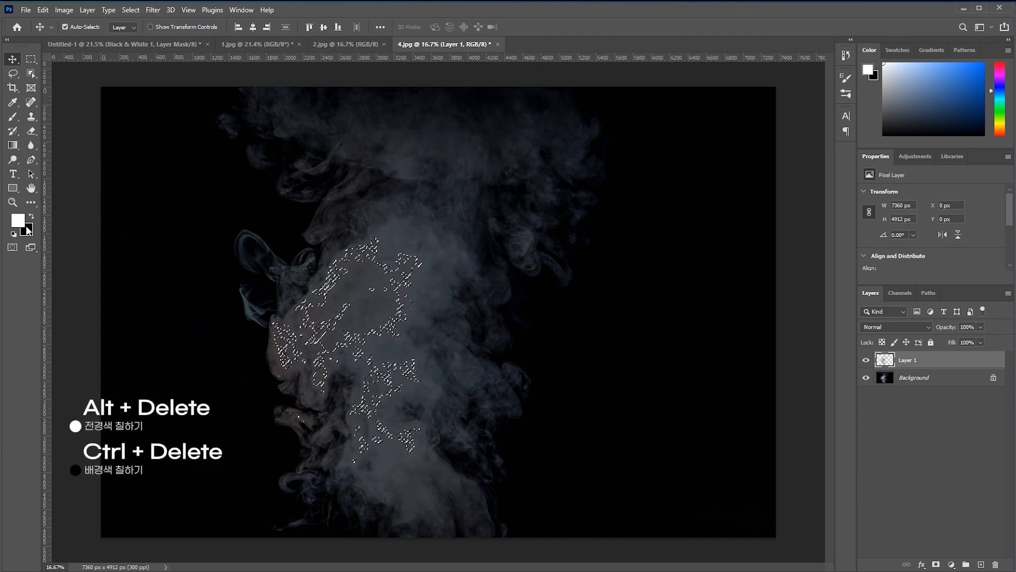
pyautogui.press('x')
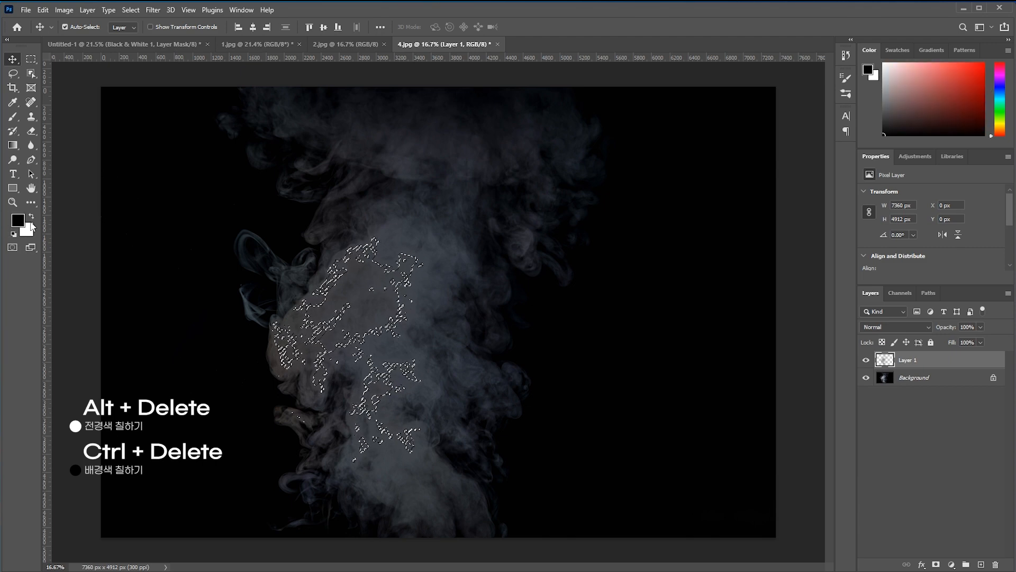
pyautogui.press('ctrl')
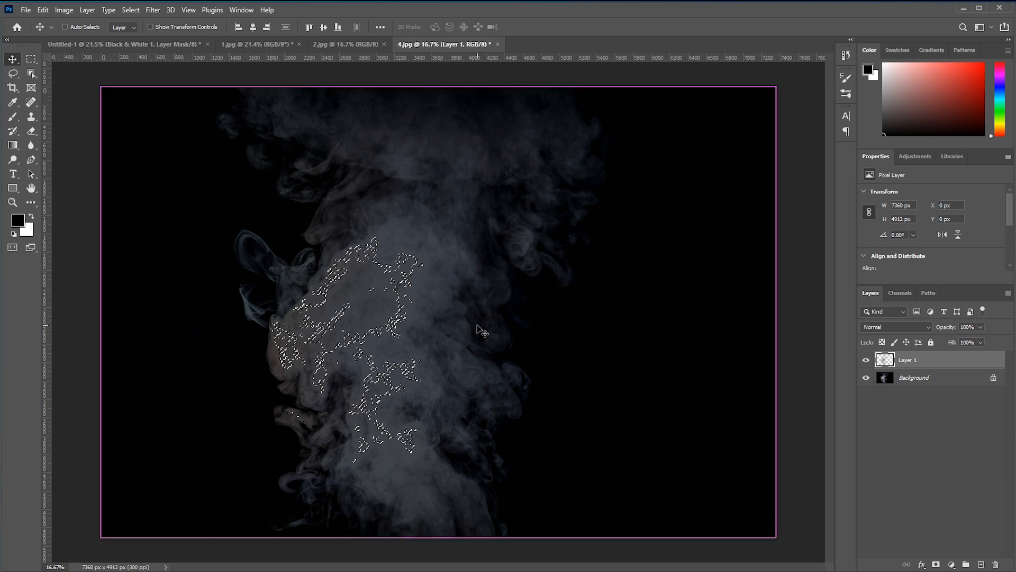
pyautogui.hotkey('ctrl', 'd')
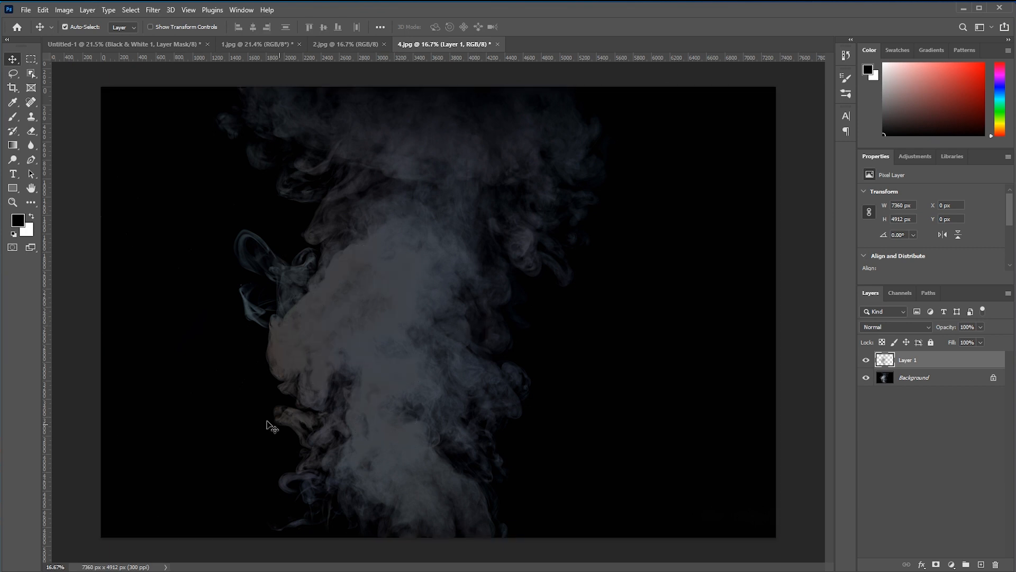
# Hide the smoke image's Background layer and add a new empty layer between it and Layer 1
pyautogui.click(915, 380)
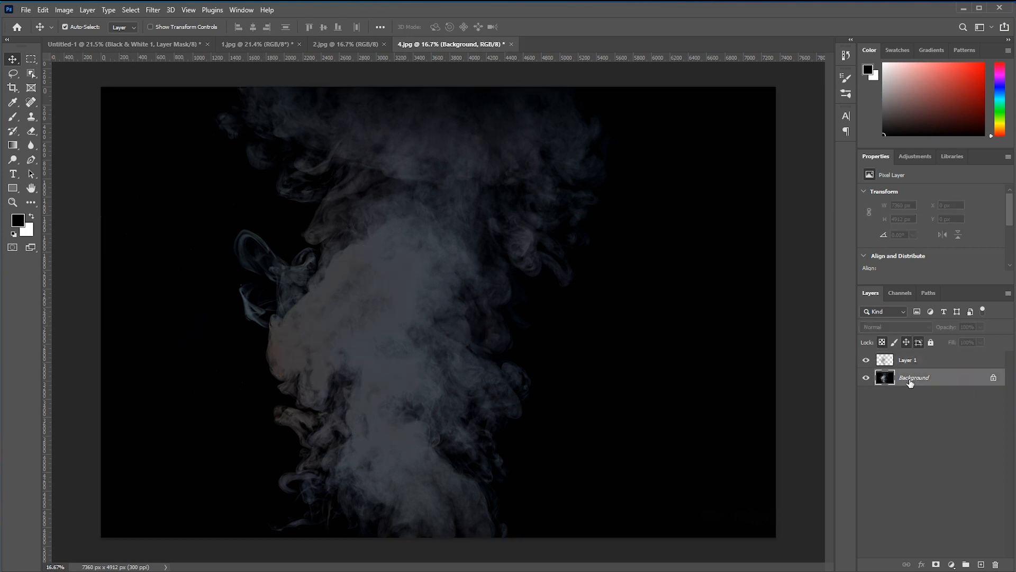
pyautogui.click(866, 377)
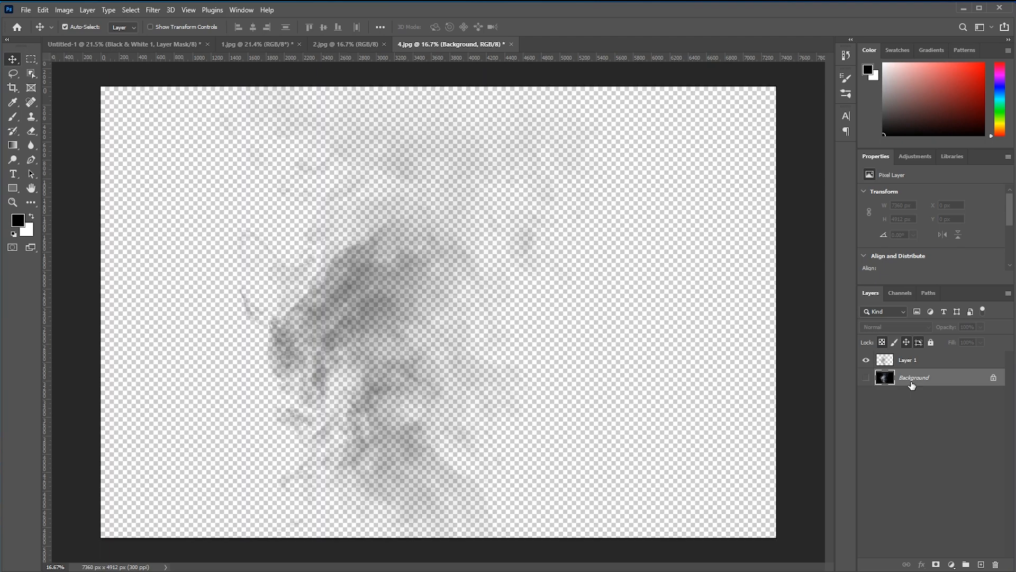
pyautogui.click(982, 564)
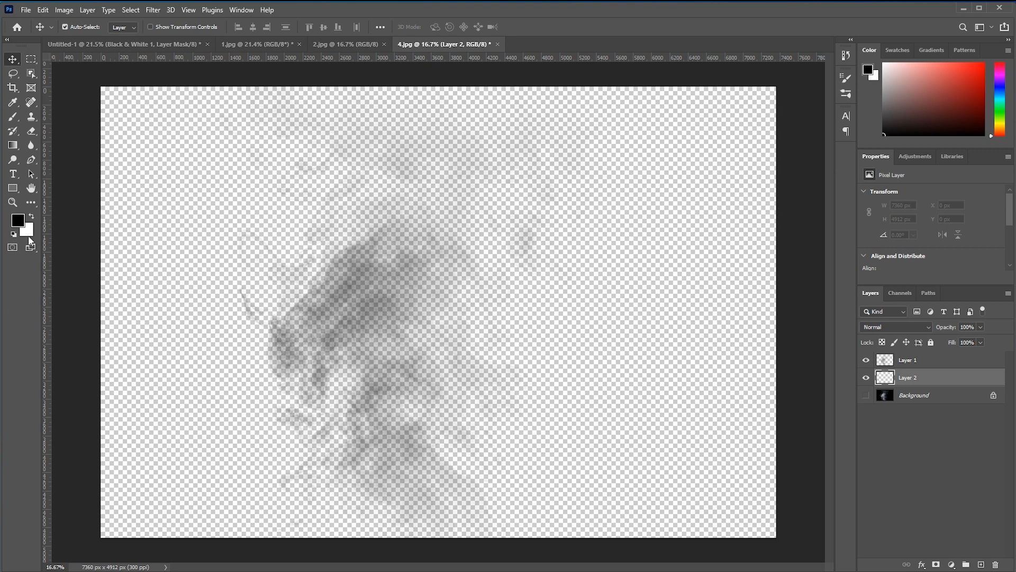
# Fill Layer 2 beneath the smoke with white and add a new empty layer above the smoke on Layer 1
pyautogui.hotkey('ctrl', 'BackSpace')
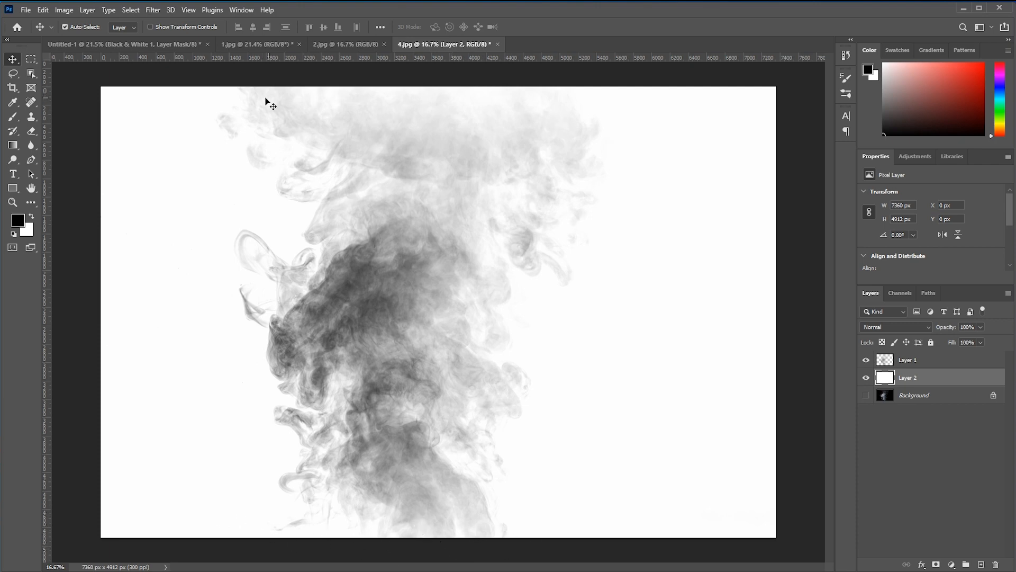
pyautogui.click(923, 364)
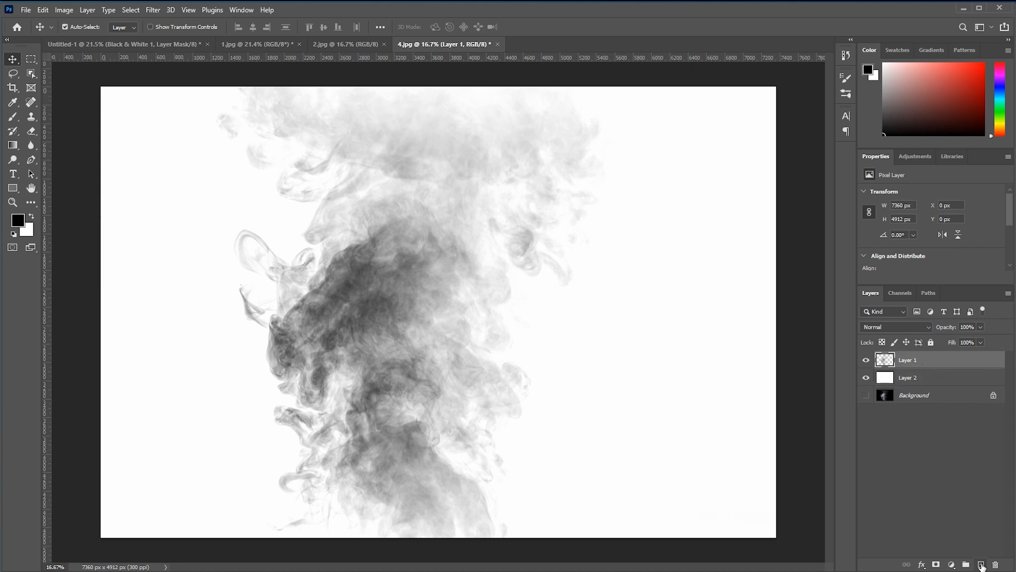
pyautogui.click(981, 565)
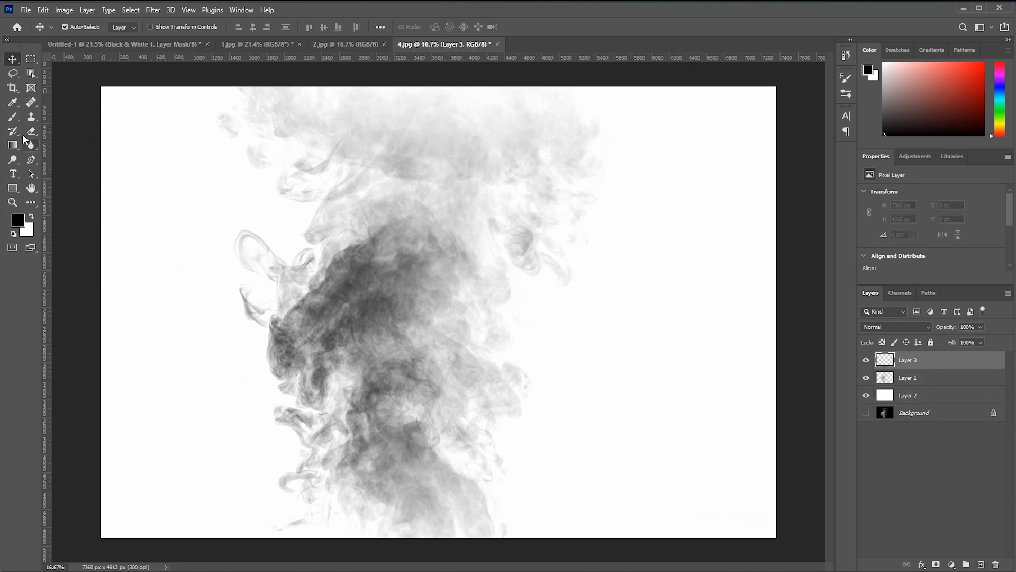
pyautogui.click(31, 116)
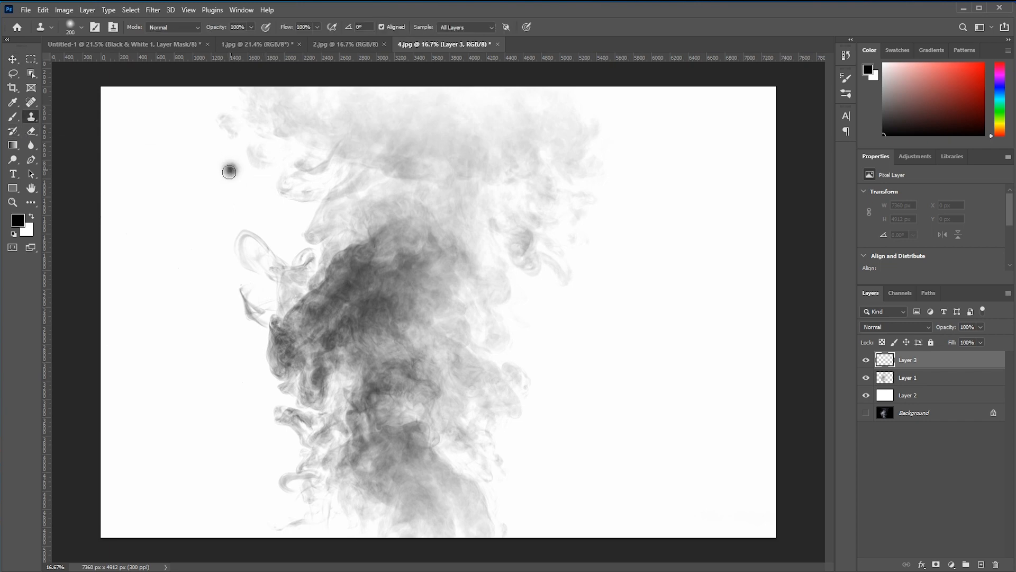
pyautogui.press(']')
pyautogui.press(']')
pyautogui.press(']')
pyautogui.press(']')
pyautogui.press(']')
pyautogui.press(']')
pyautogui.press(']')
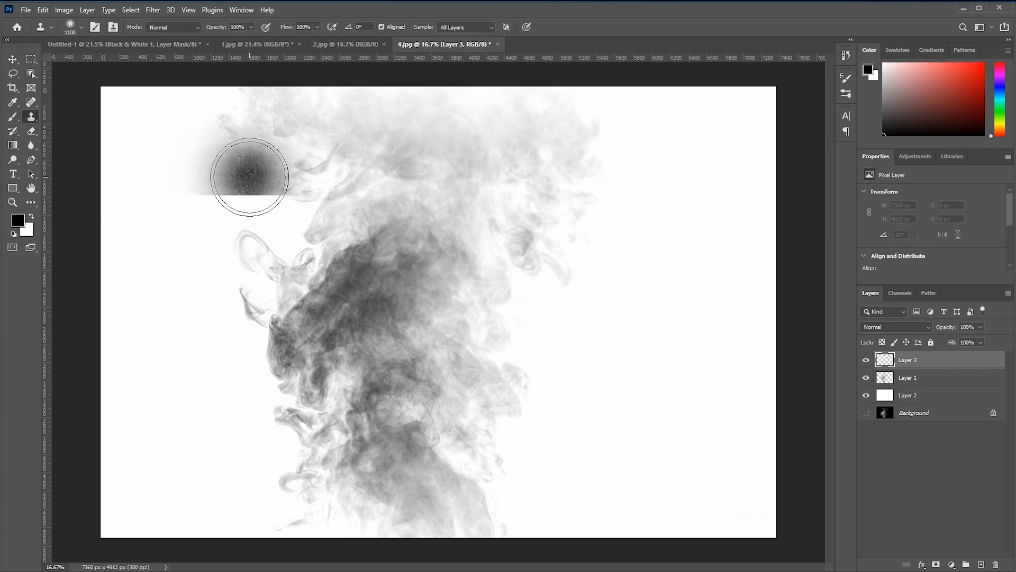
# Paint white on the new layer with a soft 900 px brush to fade the smoke where it meets the canvas edges
pyautogui.press('b')
pyautogui.press(']')
pyautogui.press(']')
pyautogui.press(']')
pyautogui.press(']')
pyautogui.press(']')
pyautogui.press(']')
pyautogui.press(']')
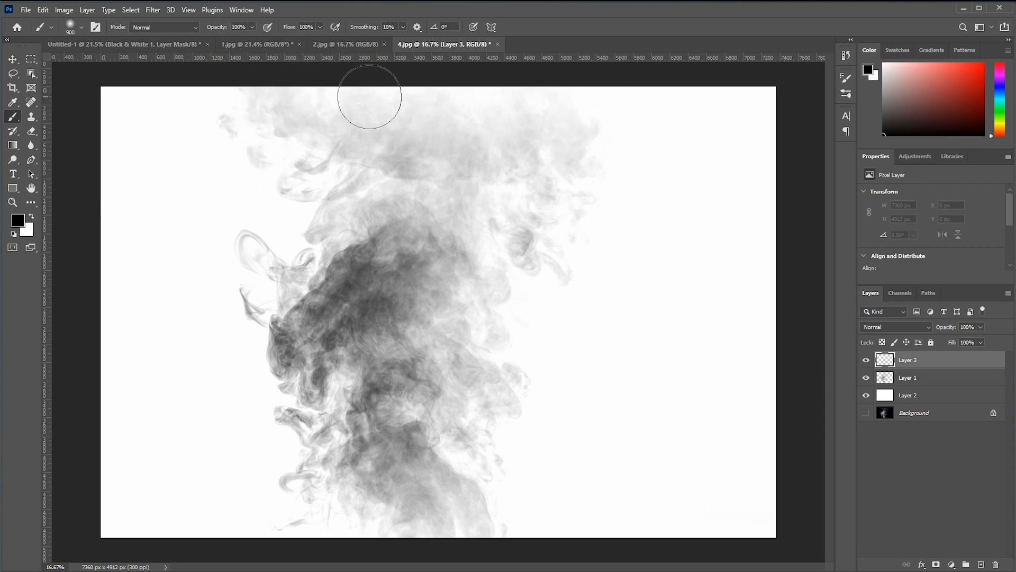
pyautogui.click(32, 220)
pyautogui.moveTo(236, 106)
pyautogui.mouseDown()
pyautogui.moveTo(326, 84)
pyautogui.moveTo(208, 100)
pyautogui.moveTo(271, 80)
pyautogui.moveTo(390, 68)
pyautogui.moveTo(352, 61)
pyautogui.moveTo(469, 63)
pyautogui.moveTo(626, 86)
pyautogui.moveTo(442, 62)
pyautogui.moveTo(556, 76)
pyautogui.moveTo(619, 106)
pyautogui.moveTo(559, 79)
pyautogui.moveTo(617, 123)
pyautogui.moveTo(309, 86)
pyautogui.moveTo(188, 168)
pyautogui.moveTo(240, 200)
pyautogui.moveTo(274, 113)
pyautogui.moveTo(471, 556)
pyautogui.moveTo(302, 524)
pyautogui.moveTo(502, 515)
pyautogui.moveTo(511, 500)
pyautogui.mouseUp()
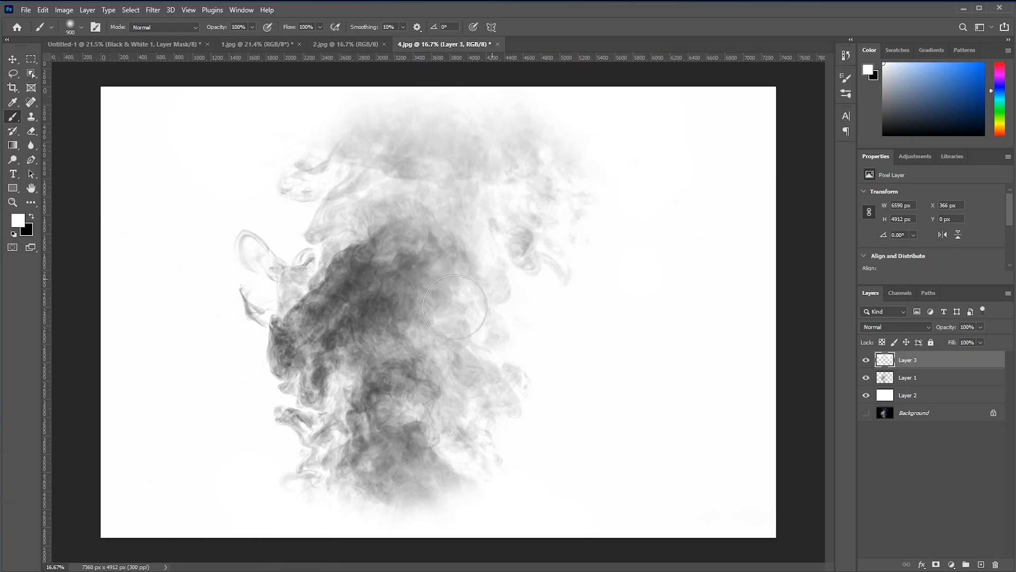
pyautogui.press('v')
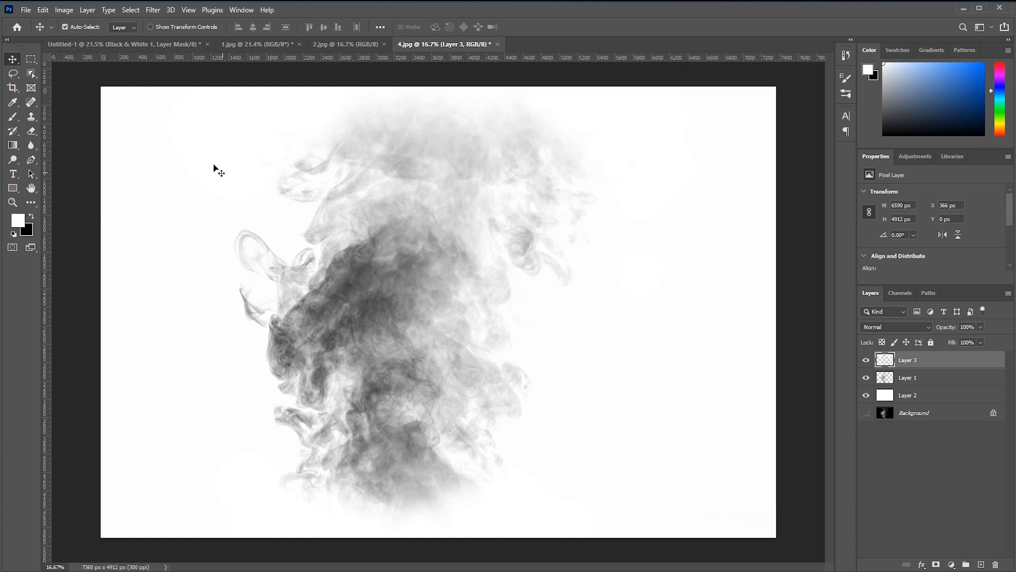
# Resample the image to a width of 2000 pixels and fit it to the window
pyautogui.click(38, 9)
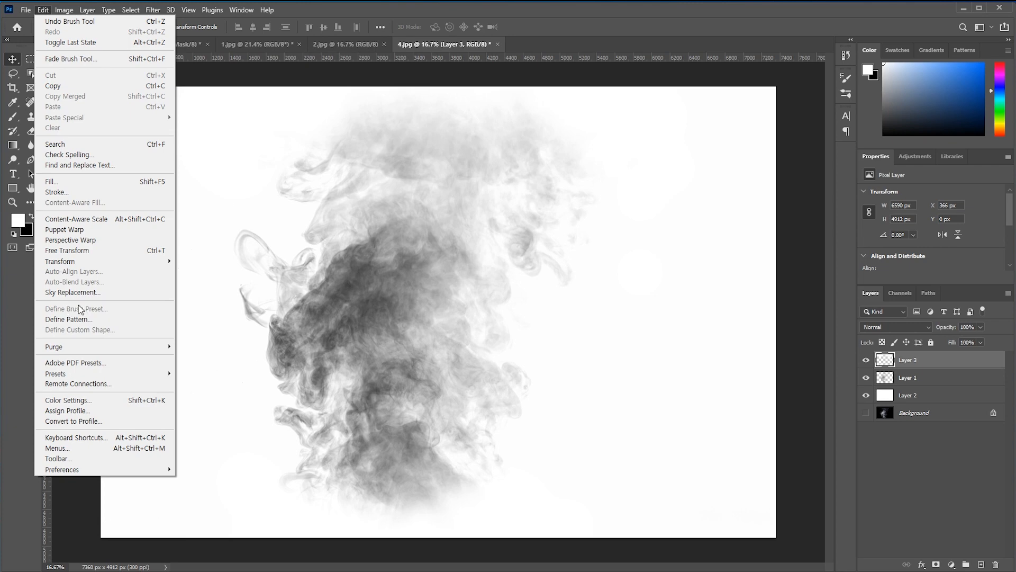
pyautogui.click(424, 277)
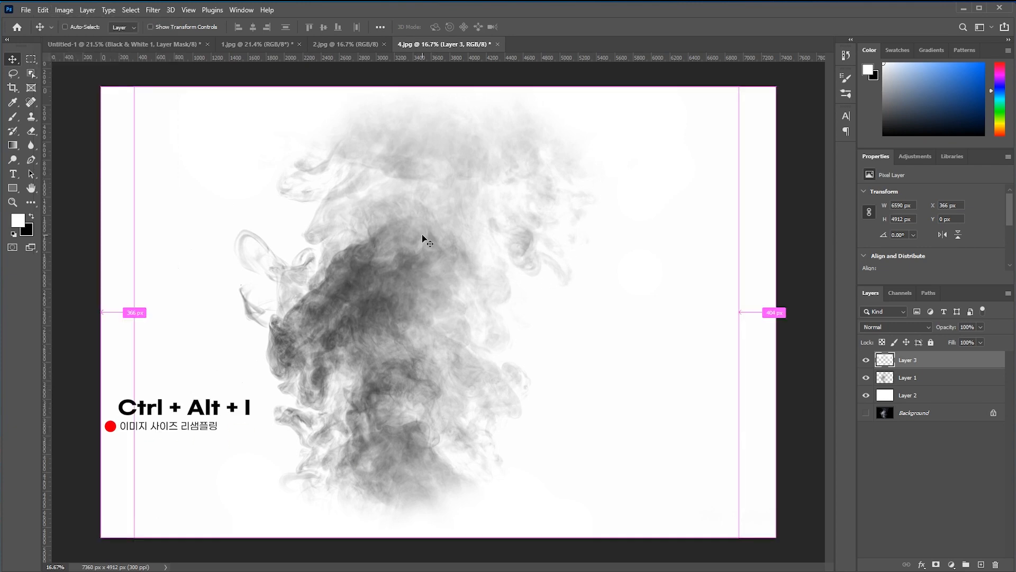
pyautogui.hotkey('ctrl', 'alt', 'i')
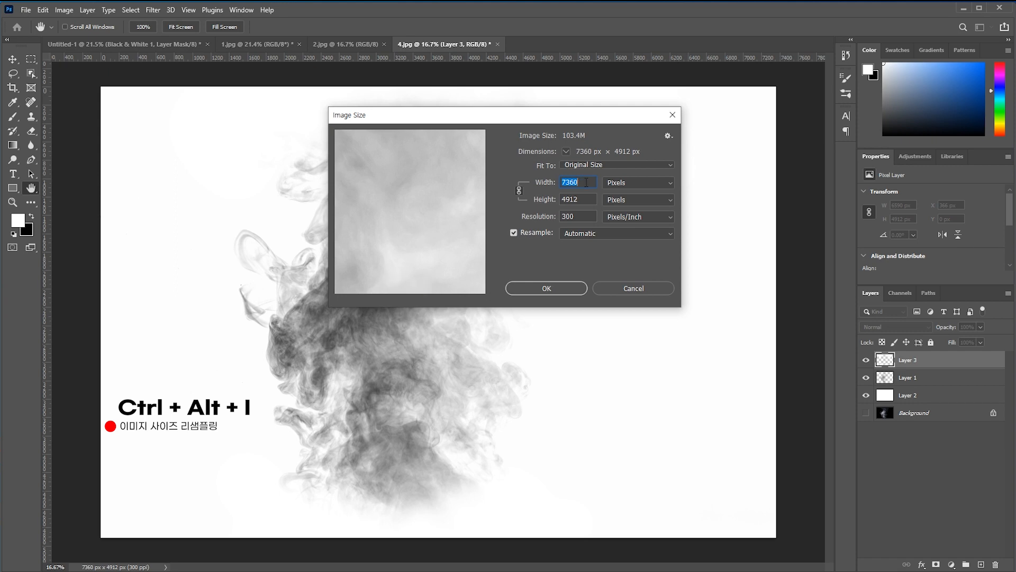
pyautogui.write('2000')
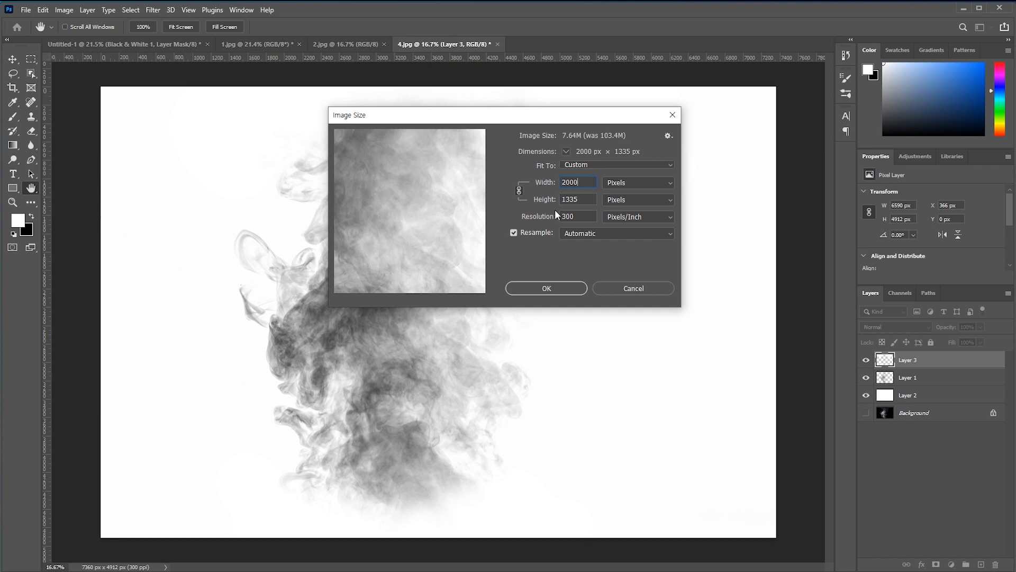
pyautogui.click(535, 291)
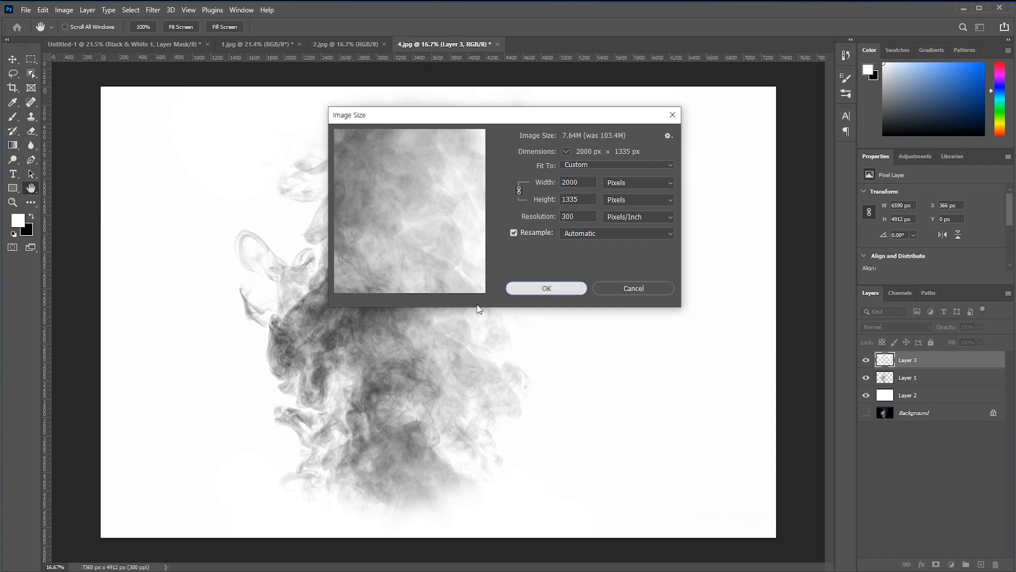
pyautogui.hotkey('ctrl', '0')
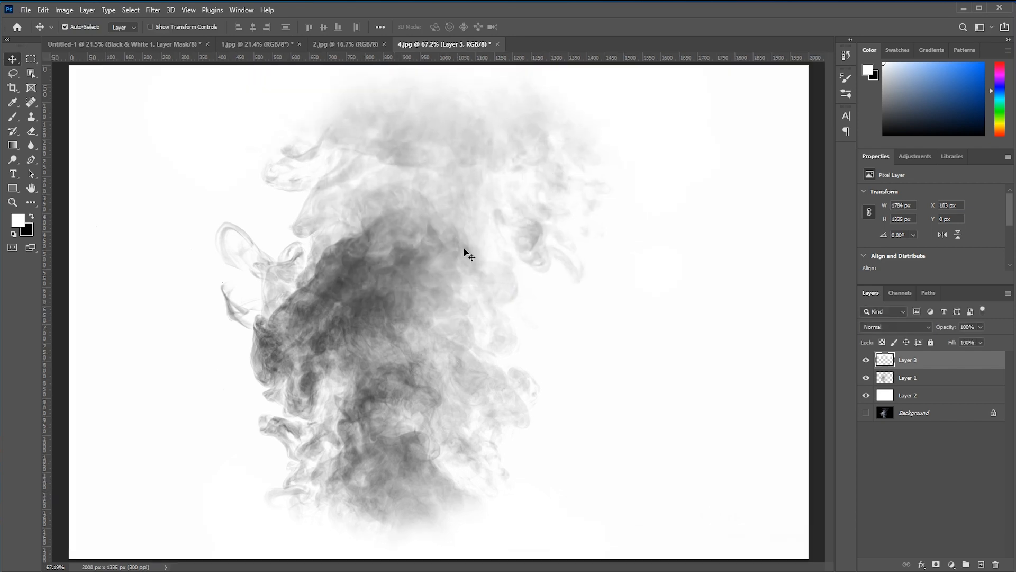
# Define a brush preset from the smoke image, accepting the suggested name
pyautogui.click(43, 10)
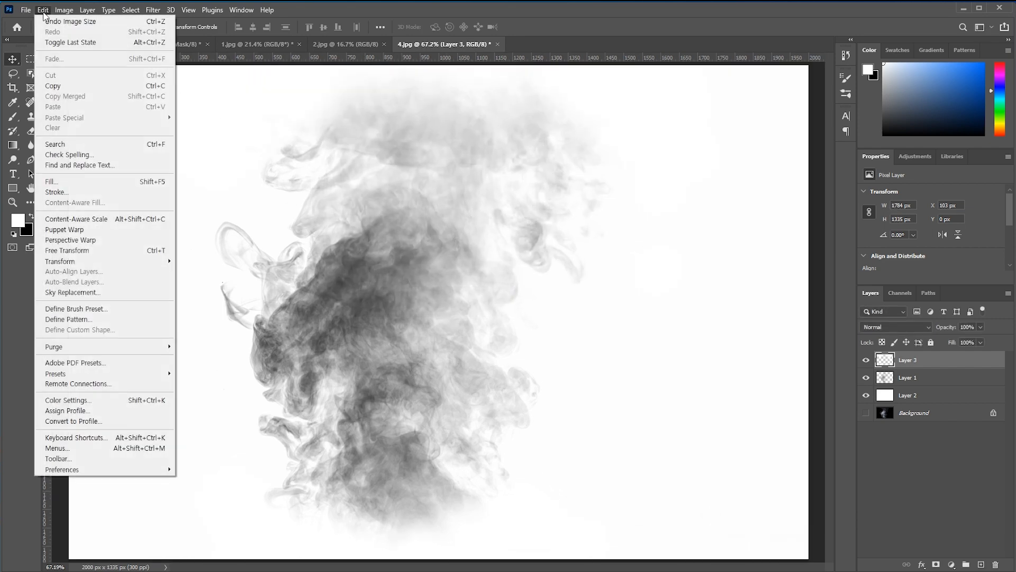
pyautogui.click(76, 308)
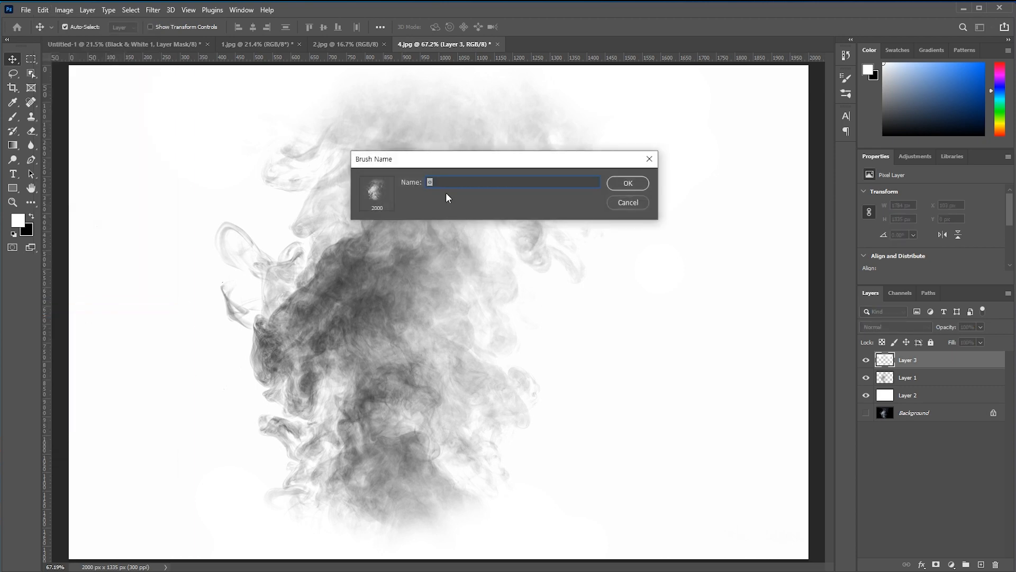
pyautogui.press('Return')
# Activate the Brush tool and set the smoke brush tip's spacing to 100%
pyautogui.press('b')
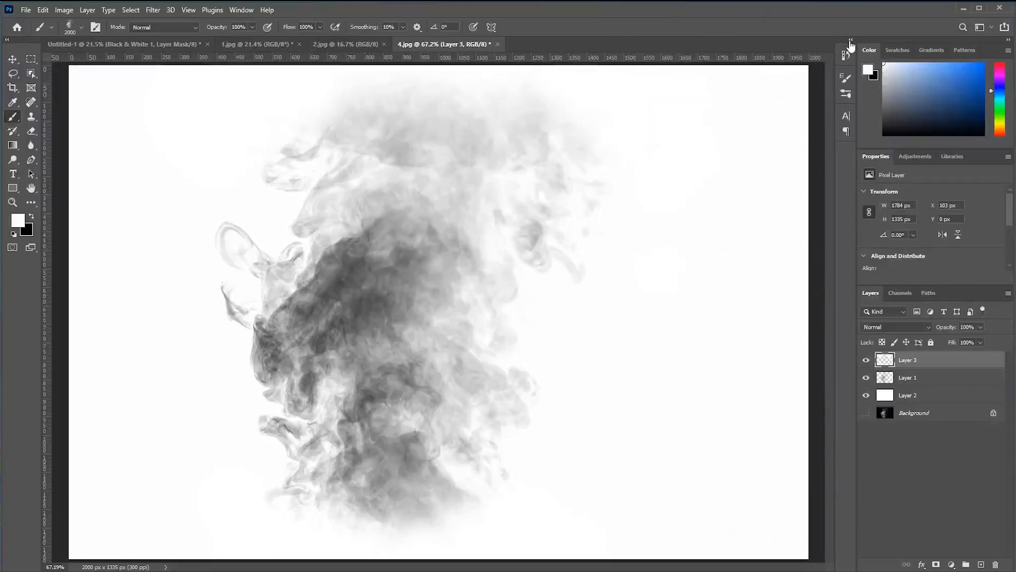
pyautogui.click(850, 40)
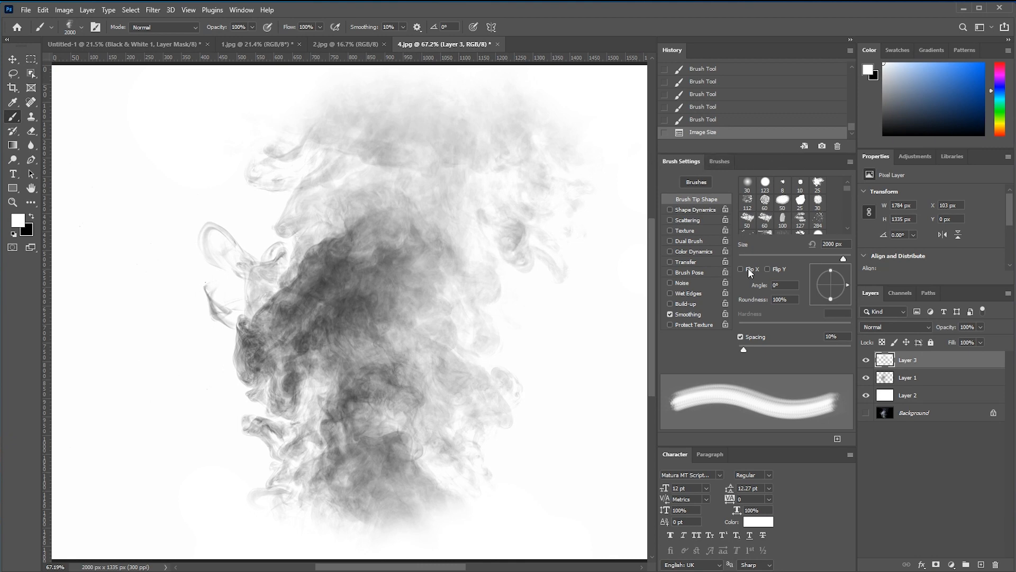
pyautogui.click(240, 10)
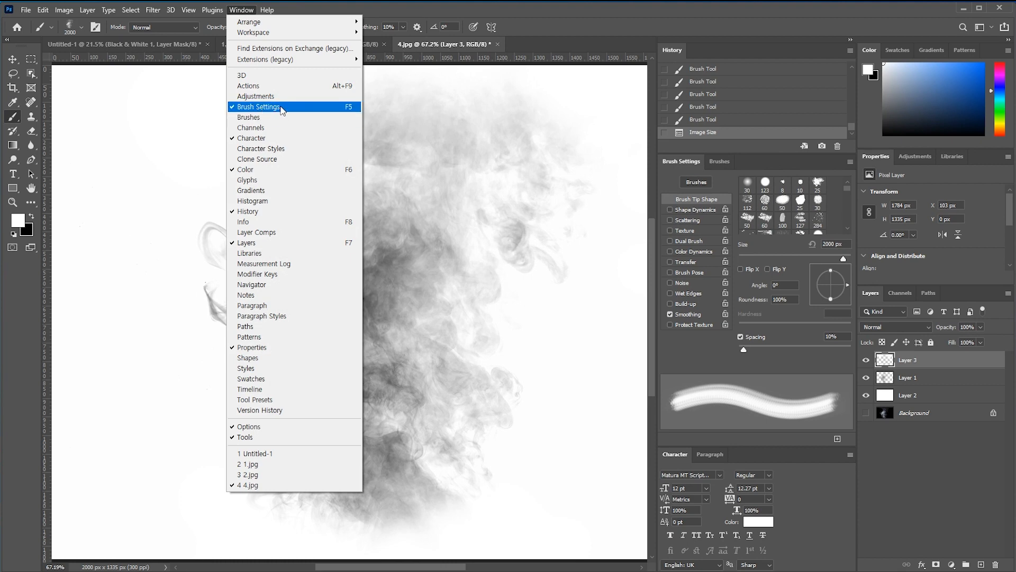
pyautogui.click(733, 199)
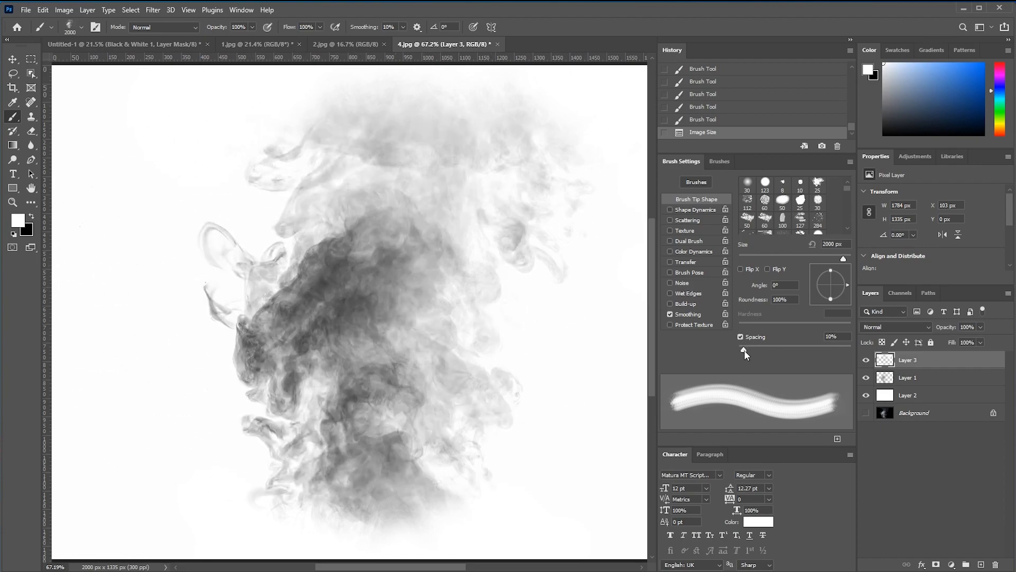
pyautogui.moveTo(744, 351); pyautogui.dragTo(787, 355)
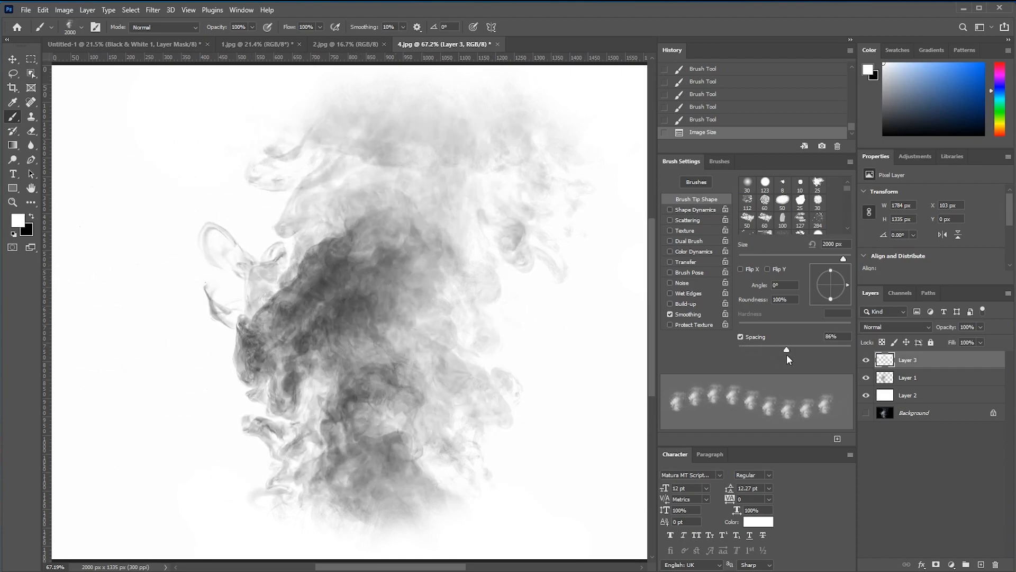
pyautogui.write('100')
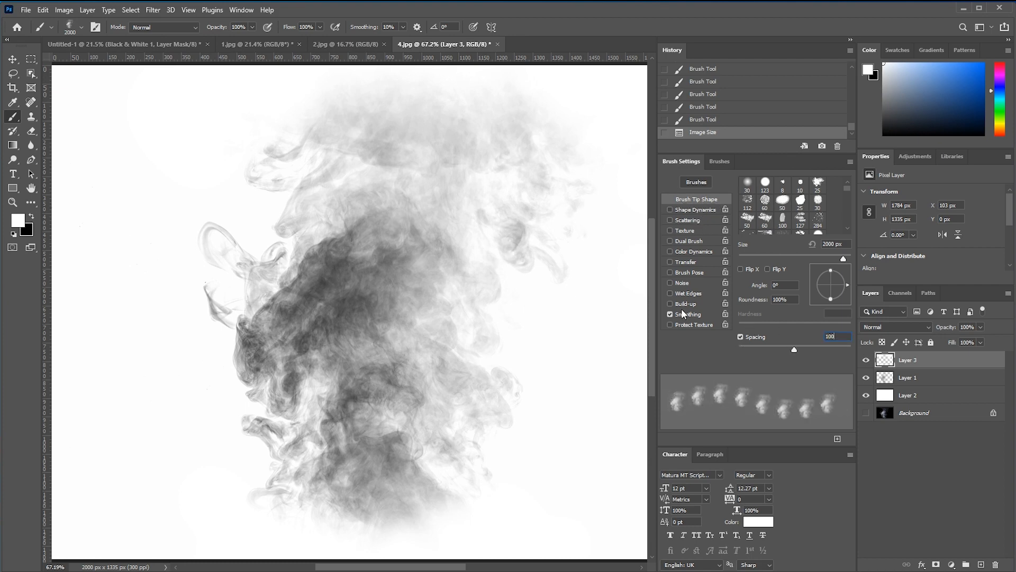
# Enable Shape Dynamics with 40% size jitter and 50% angle jitter, and Transfer with 50% opacity jitter for the smoke brush
pyautogui.click(691, 211)
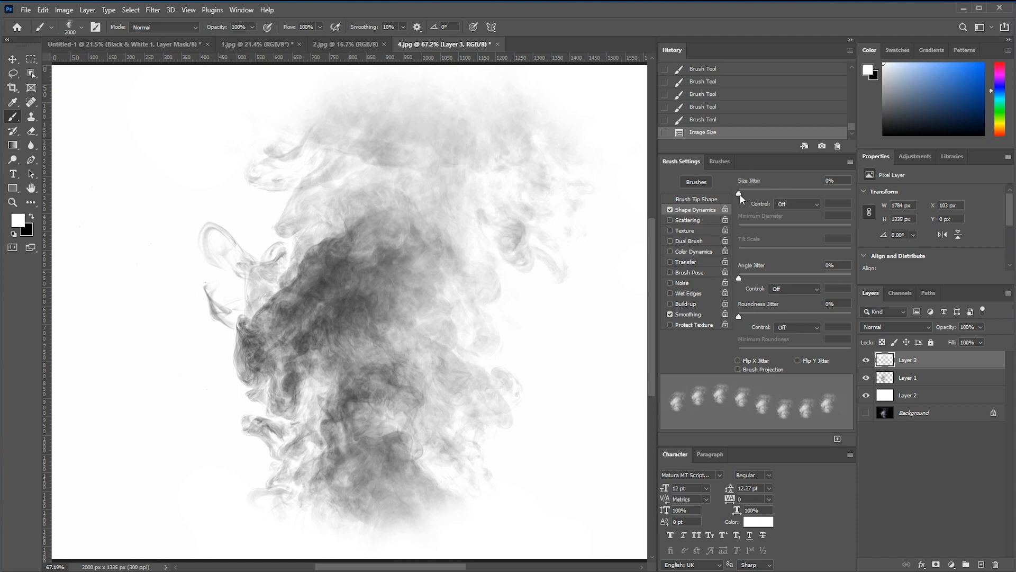
pyautogui.moveTo(739, 194); pyautogui.dragTo(784, 198)
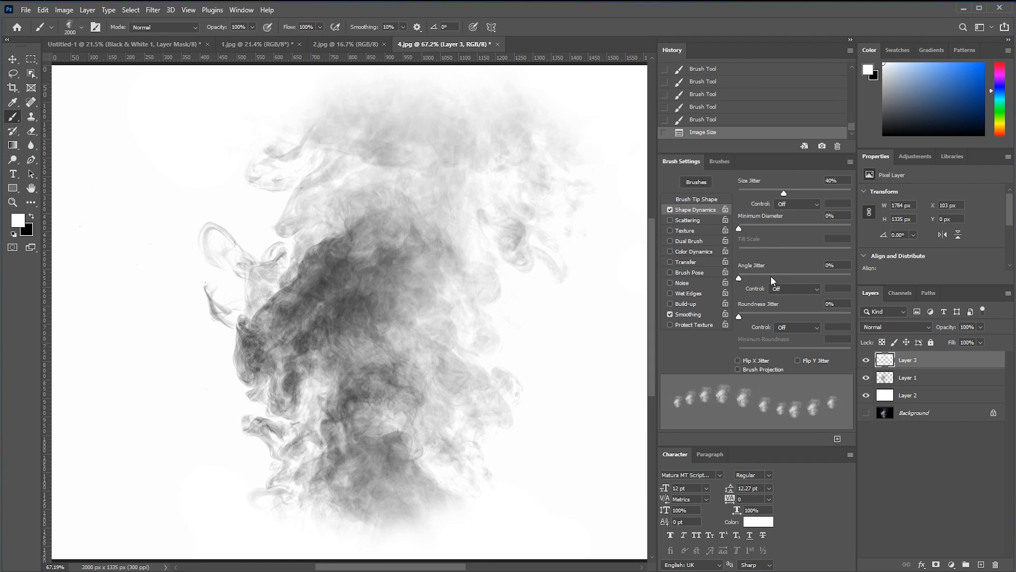
pyautogui.moveTo(739, 279); pyautogui.dragTo(784, 279)
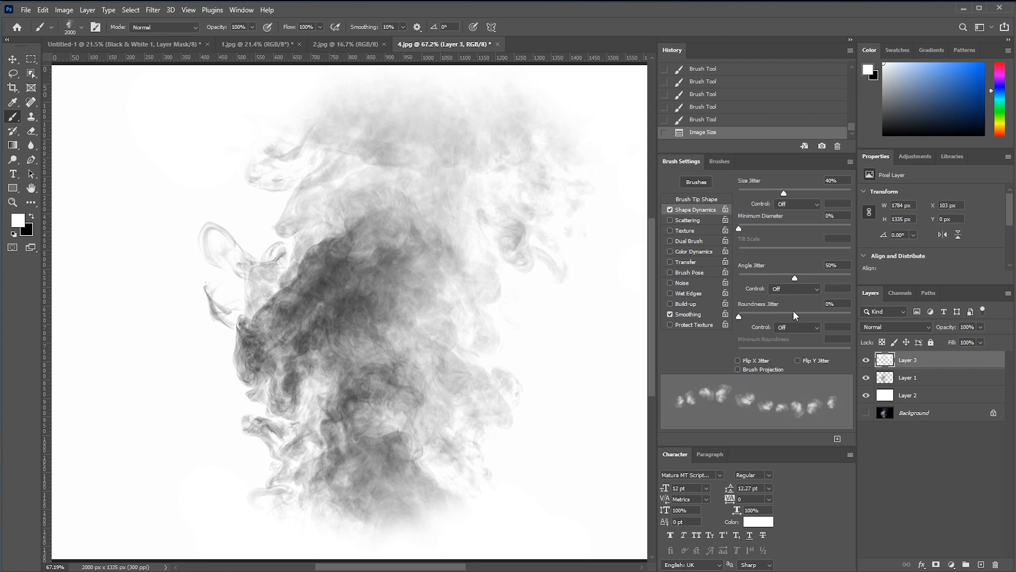
pyautogui.moveTo(739, 317); pyautogui.dragTo(760, 317)
pyautogui.click(689, 262)
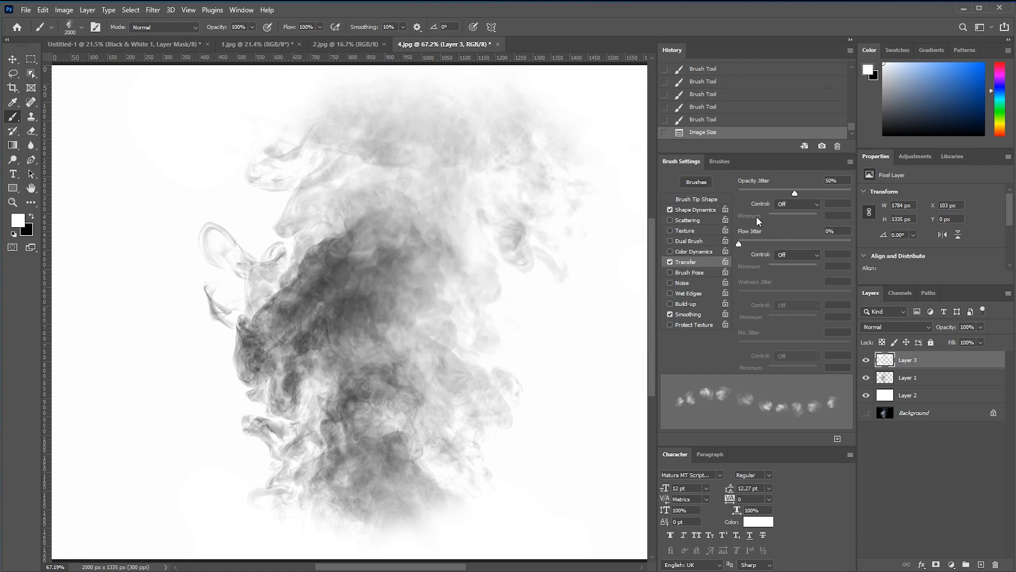
pyautogui.click(850, 41)
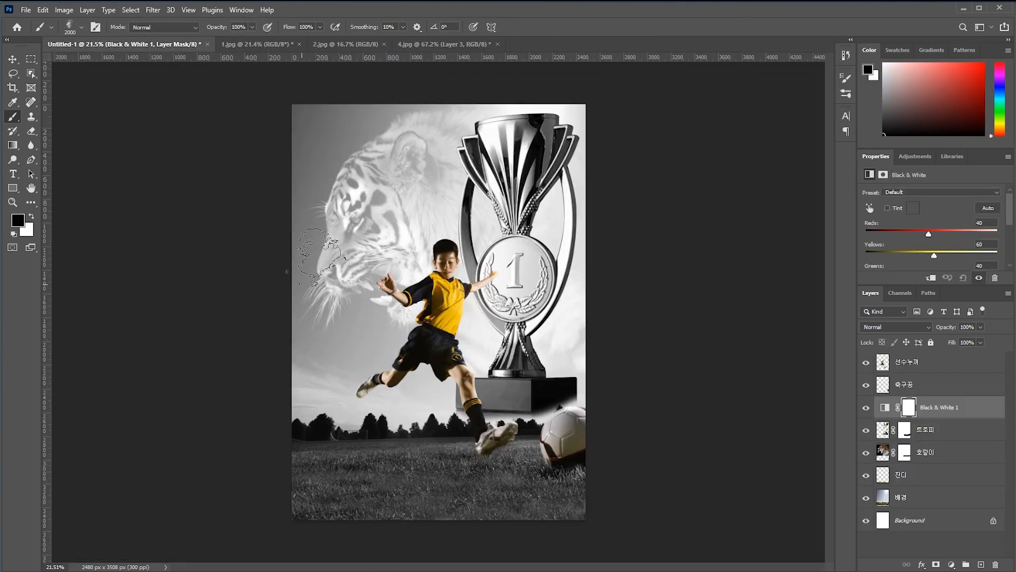
# In the soccer poster document, add a layer named 연기 above the Black & White 1 adjustment
pyautogui.click(943, 410)
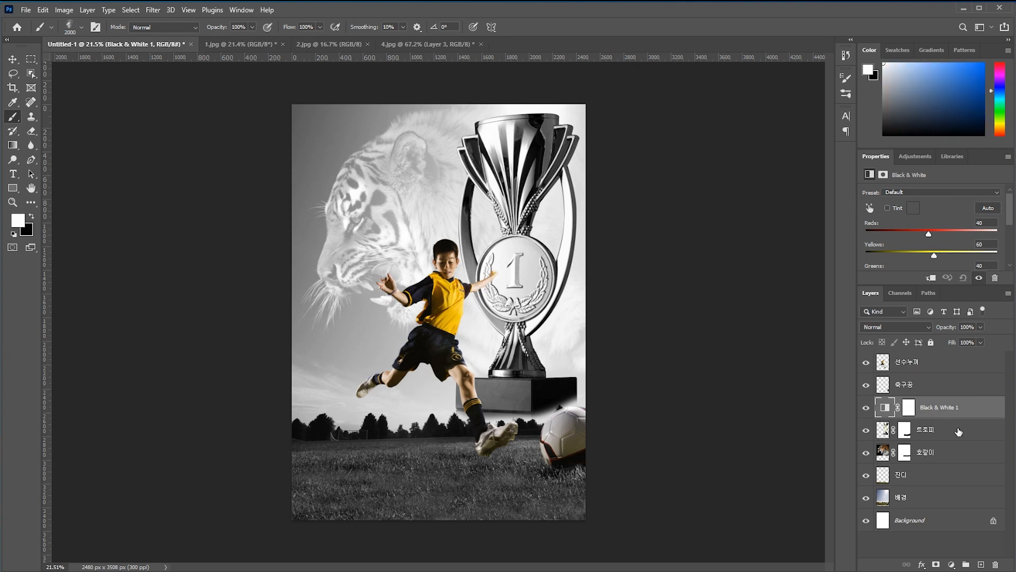
pyautogui.click(981, 565)
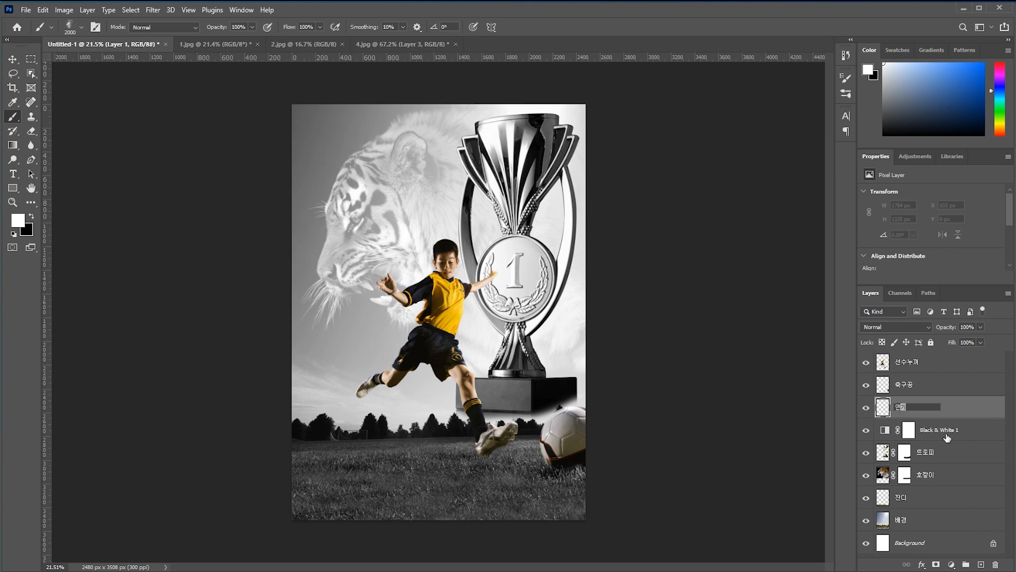
pyautogui.press('Return')
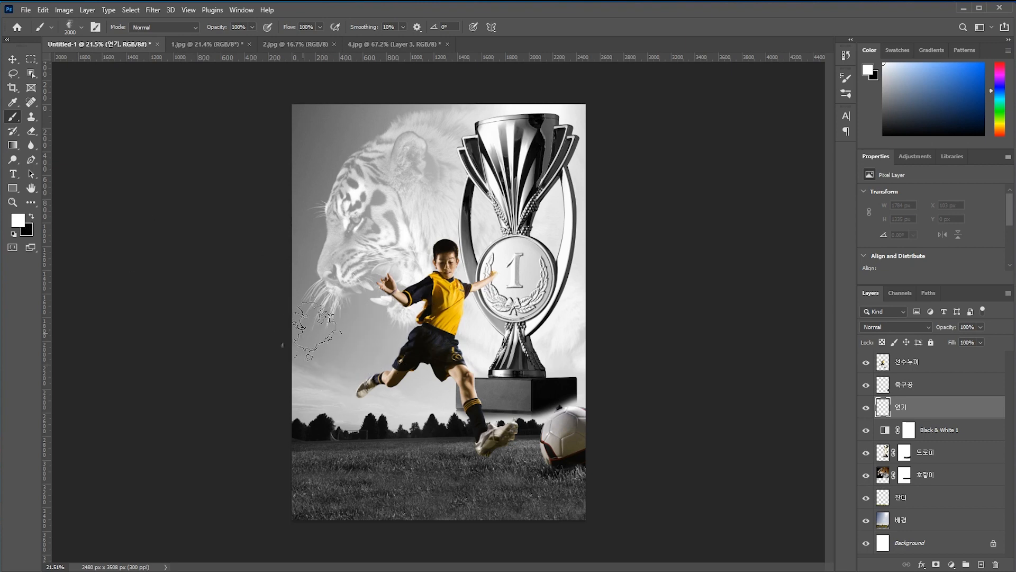
# Paint white smoke with the 2000 px smoke brush behind the player, across the tree line and trophy base
pyautogui.moveTo(318, 344)
pyautogui.mouseDown()
pyautogui.moveTo(362, 346)
pyautogui.moveTo(433, 421)
pyautogui.moveTo(546, 421)
pyautogui.moveTo(338, 423)
pyautogui.moveTo(442, 420)
pyautogui.moveTo(396, 427)
pyautogui.moveTo(507, 437)
pyautogui.moveTo(583, 409)
pyautogui.moveTo(514, 404)
pyautogui.moveTo(548, 401)
pyautogui.mouseUp()
pyautogui.click(446, 439)
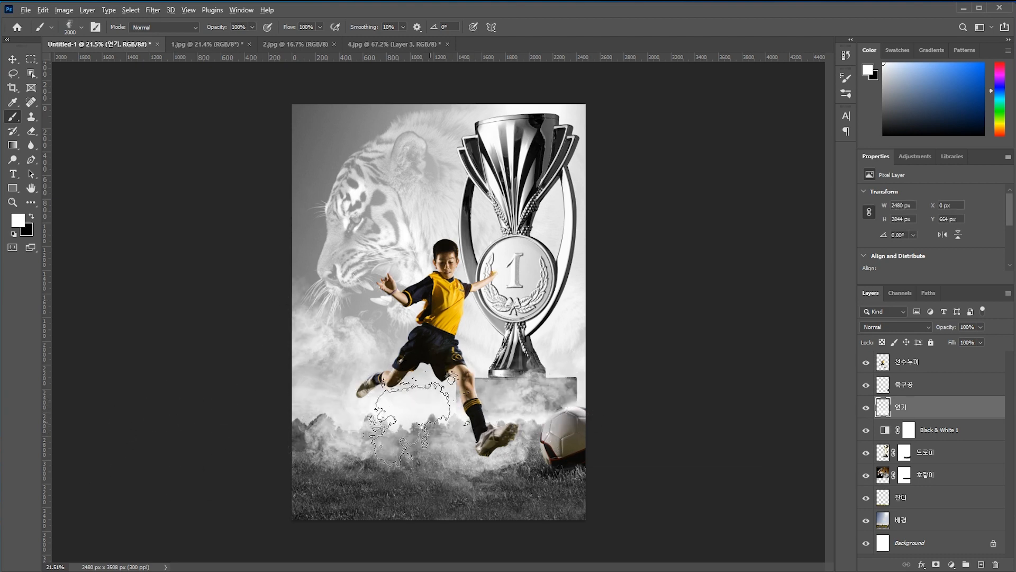
# Reduce the smoke brush to 800 px and dab smaller white smoke puffs along the tree line behind the player
pyautogui.keyDown('alt'); pyautogui.scroll(5, 431, 427); pyautogui.keyUp('alt')
pyautogui.keyDown('alt'); pyautogui.scroll(1, 431, 427); pyautogui.keyUp('alt')
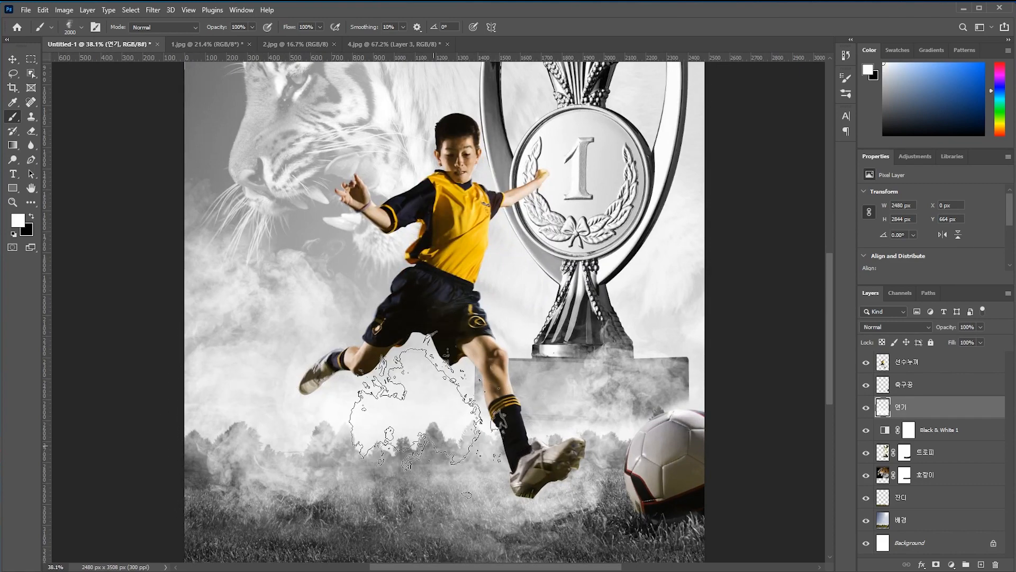
pyautogui.press('[')
pyautogui.press('[')
pyautogui.press('[')
pyautogui.press('[')
pyautogui.press('[')
pyautogui.press('[')
pyautogui.press('[')
pyautogui.press('[')
pyautogui.press('[')
pyautogui.press('[')
pyautogui.press('[')
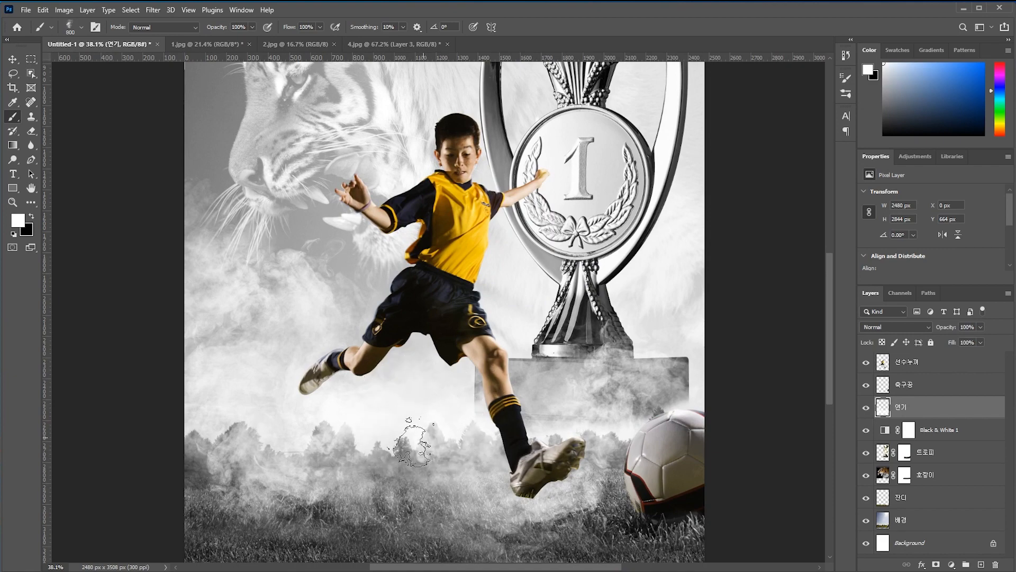
pyautogui.press('[')
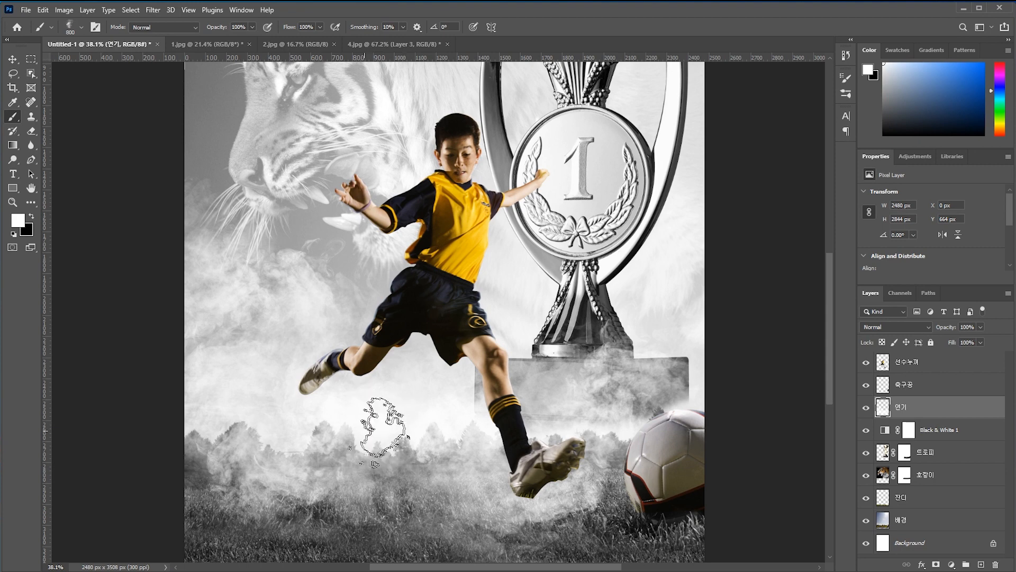
pyautogui.click(331, 436)
pyautogui.click(260, 438)
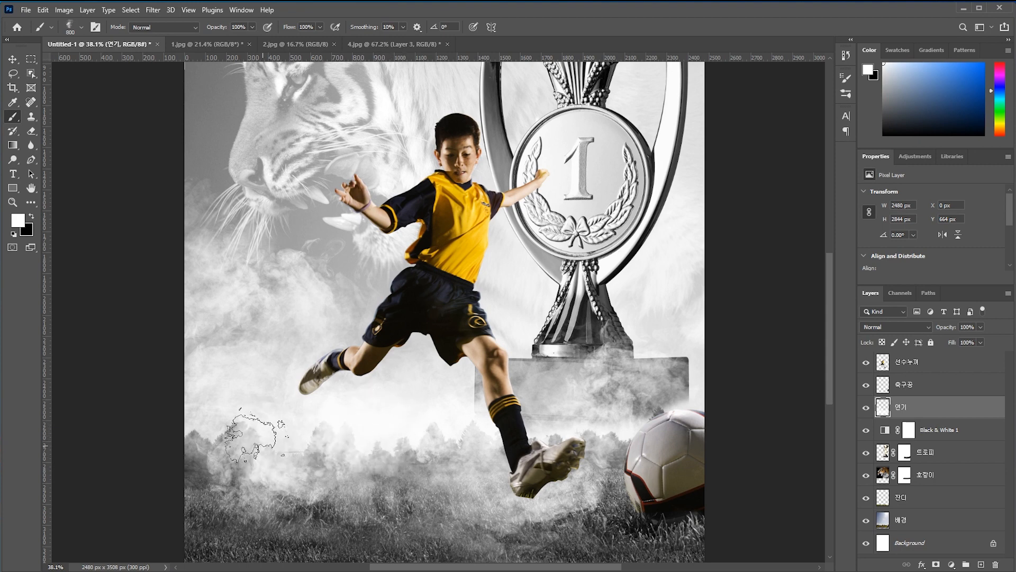
# Paint more 800 px white smoke over the tree line beside the player and add wisps across the trophy
pyautogui.click(229, 440)
pyautogui.moveTo(170, 426)
pyautogui.mouseDown()
pyautogui.moveTo(242, 431)
pyautogui.moveTo(229, 443)
pyautogui.moveTo(230, 433)
pyautogui.moveTo(536, 431)
pyautogui.mouseUp()
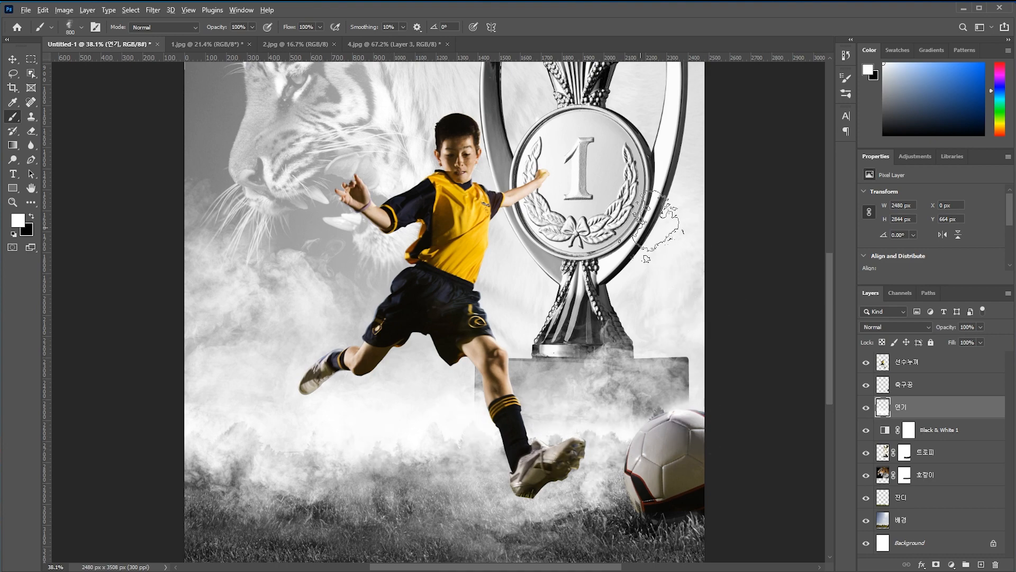
pyautogui.scroll(-3, 608, 258)
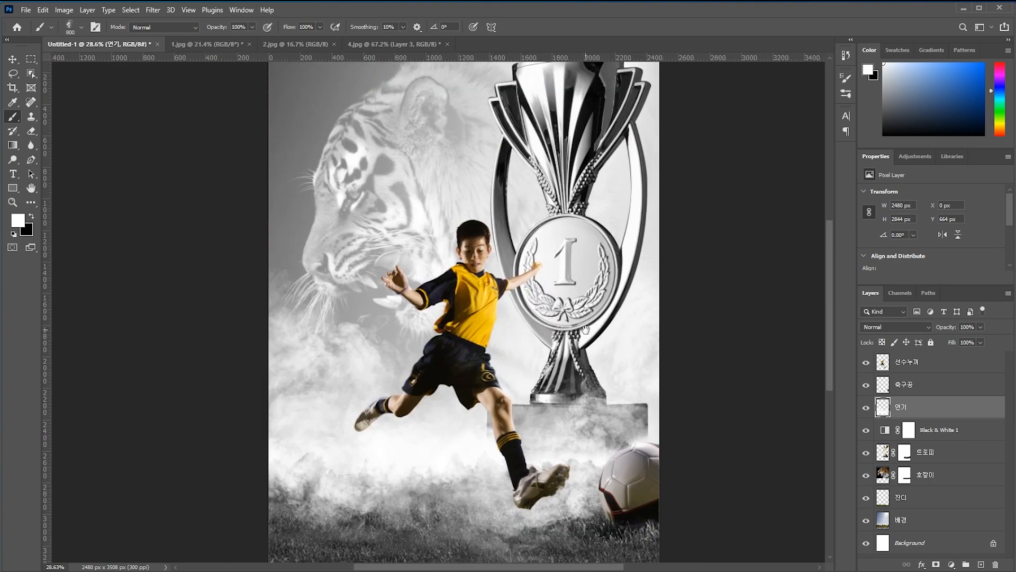
pyautogui.moveTo(584, 330)
pyautogui.mouseDown()
pyautogui.moveTo(569, 395)
pyautogui.moveTo(550, 371)
pyautogui.moveTo(638, 278)
pyautogui.moveTo(614, 291)
pyautogui.moveTo(611, 307)
pyautogui.moveTo(639, 216)
pyautogui.moveTo(625, 117)
pyautogui.moveTo(609, 137)
pyautogui.moveTo(489, 139)
pyautogui.moveTo(468, 236)
pyautogui.moveTo(496, 276)
pyautogui.moveTo(556, 233)
pyautogui.moveTo(565, 159)
pyautogui.moveTo(587, 127)
pyautogui.moveTo(623, 131)
pyautogui.moveTo(633, 105)
pyautogui.moveTo(570, 80)
pyautogui.moveTo(568, 96)
pyautogui.moveTo(514, 101)
pyautogui.mouseUp()
# Enlarge the smoke brush to 1200 px and paint smoke along the poster's left edge beside the tiger
pyautogui.press(']')
pyautogui.press(']')
pyautogui.press(']')
pyautogui.press(']')
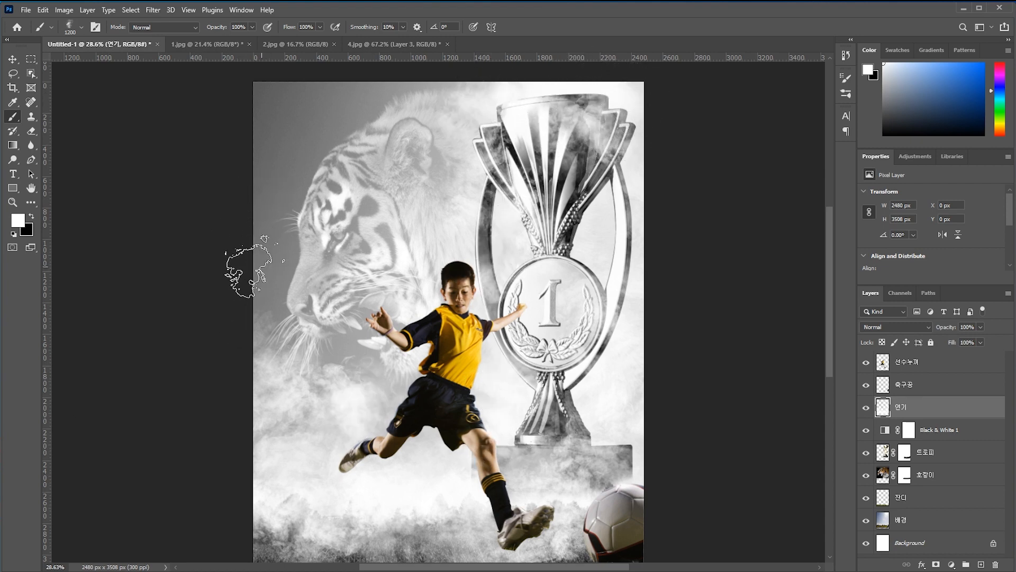
pyautogui.moveTo(245, 267); pyautogui.dragTo(249, 254)
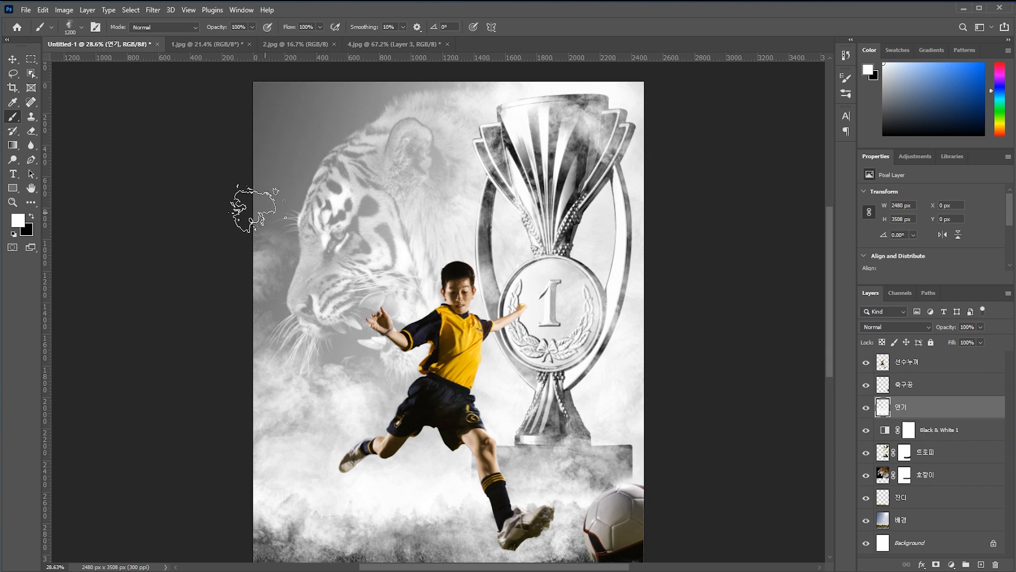
pyautogui.click(254, 208)
# Enlarge the smoke brush to 1500 px and set its opacity to 50%
pyautogui.moveTo(254, 87); pyautogui.dragTo(255, 146)
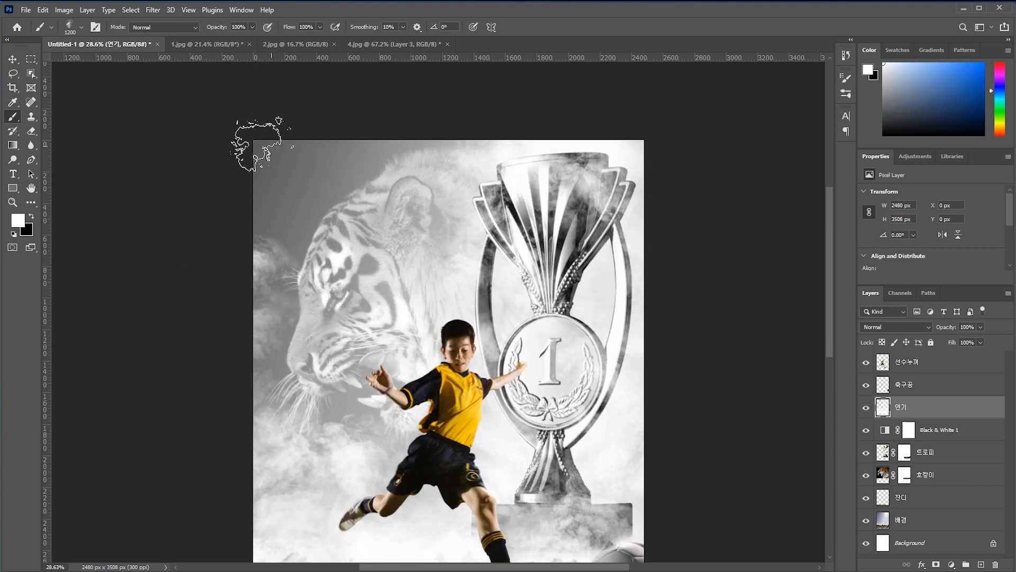
pyautogui.press(']')
pyautogui.press(']')
pyautogui.press(']')
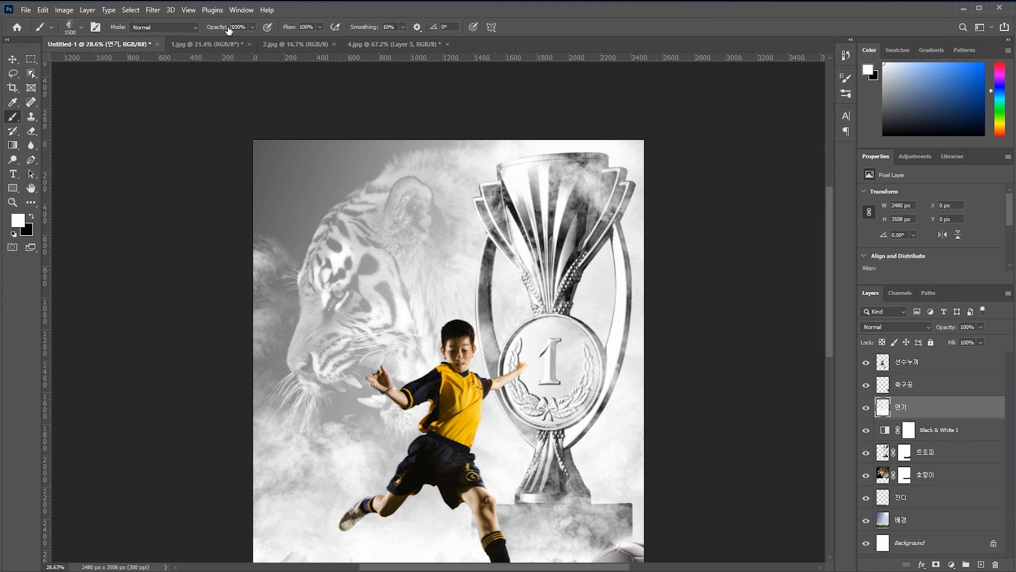
pyautogui.moveTo(246, 26); pyautogui.dragTo(225, 31)
pyautogui.write('0')
pyautogui.press('Return')
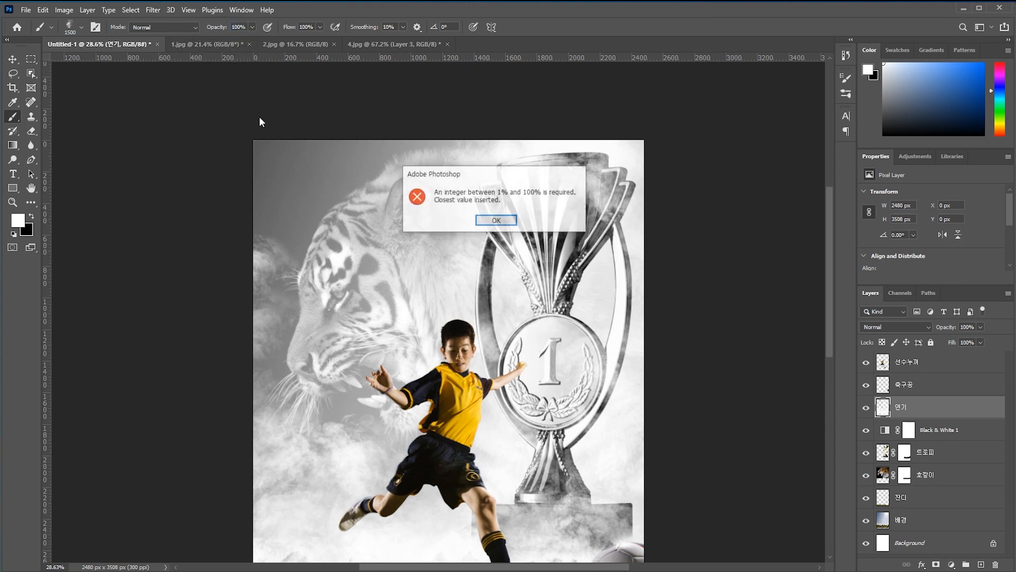
pyautogui.press('Return')
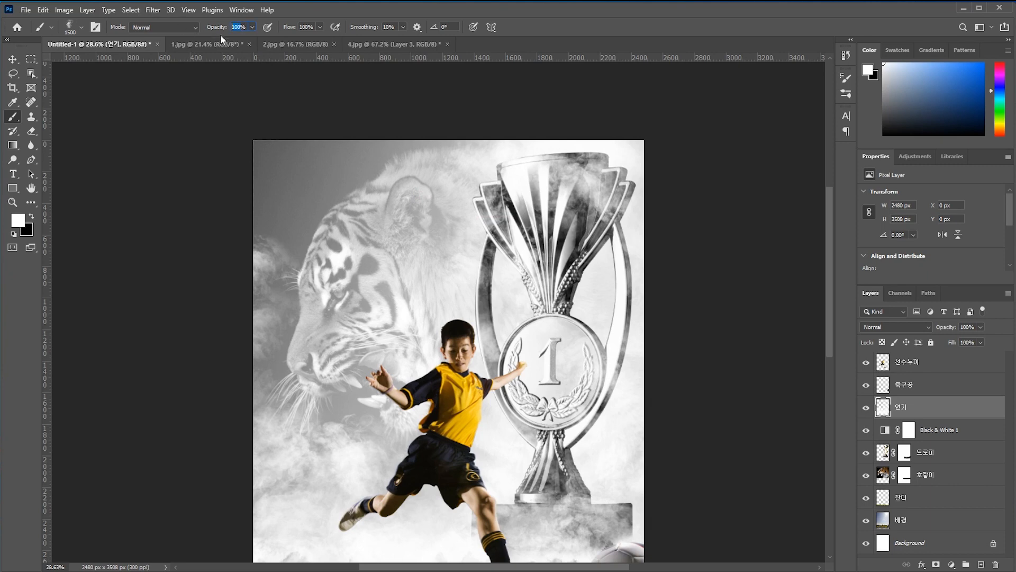
pyautogui.write('50')
pyautogui.press('Return')
# Enlarge the smoke brush to 2100 px and paint faint smoke in the poster's upper-left corner around the tiger
pyautogui.press(']')
pyautogui.press(']')
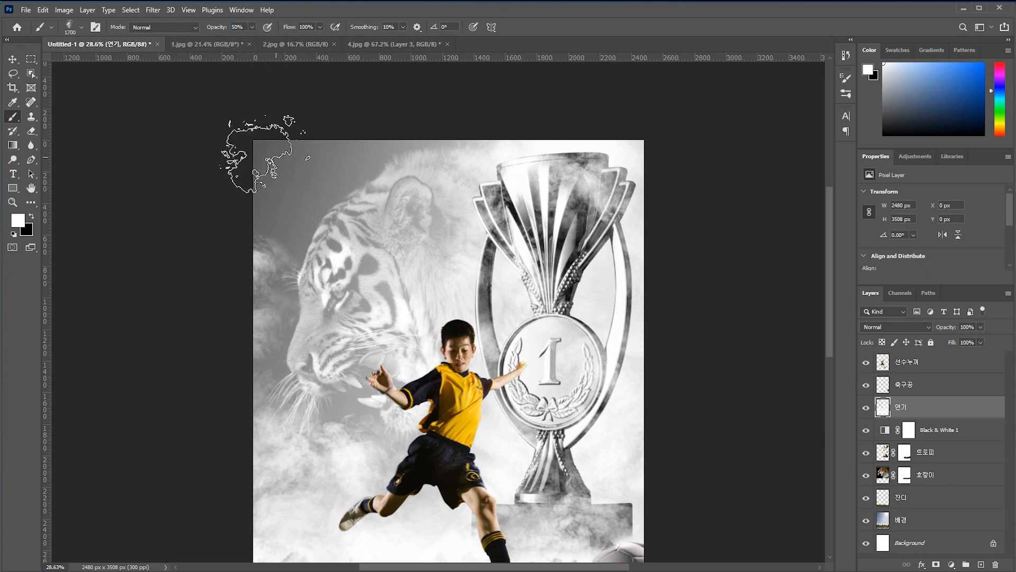
pyautogui.press(']')
pyautogui.press(']')
pyautogui.press(']')
pyautogui.press(']')
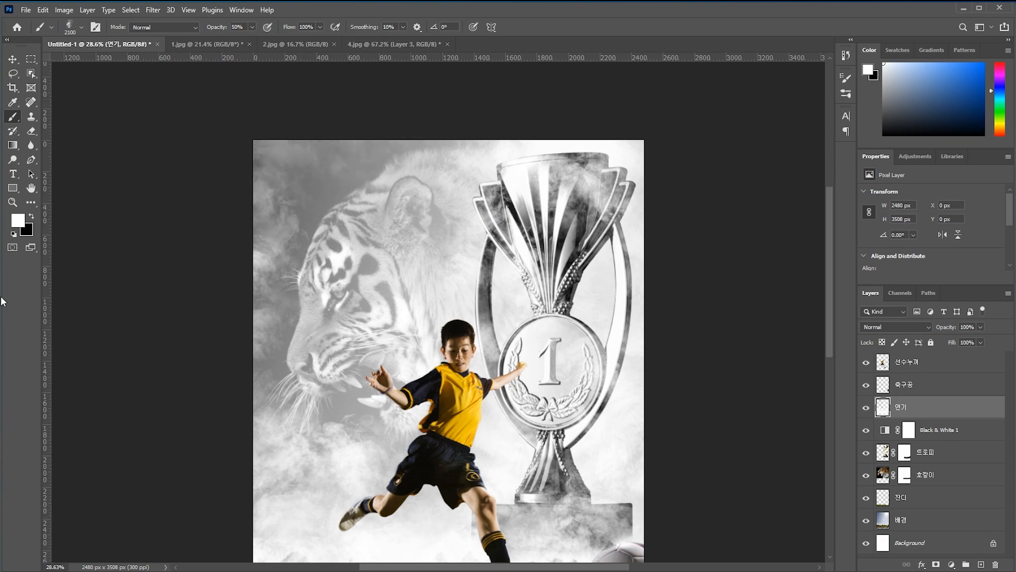
# Examine the smoke across the whole poster, from the tiger and trophy down to the grass
pyautogui.scroll(-2, 405, 386)
pyautogui.scroll(1, 460, 299)
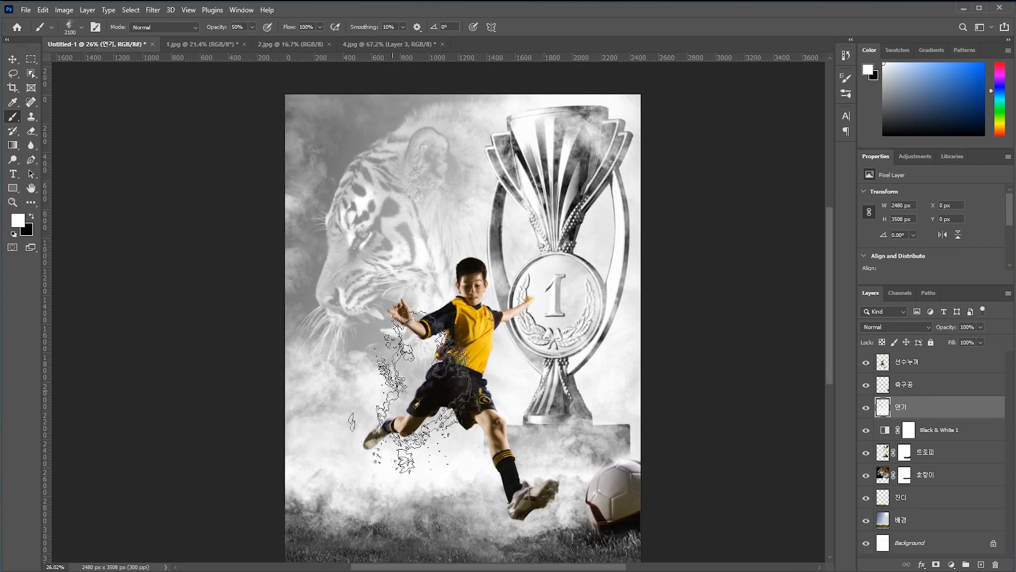
pyautogui.moveTo(403, 392); pyautogui.dragTo(380, 359)
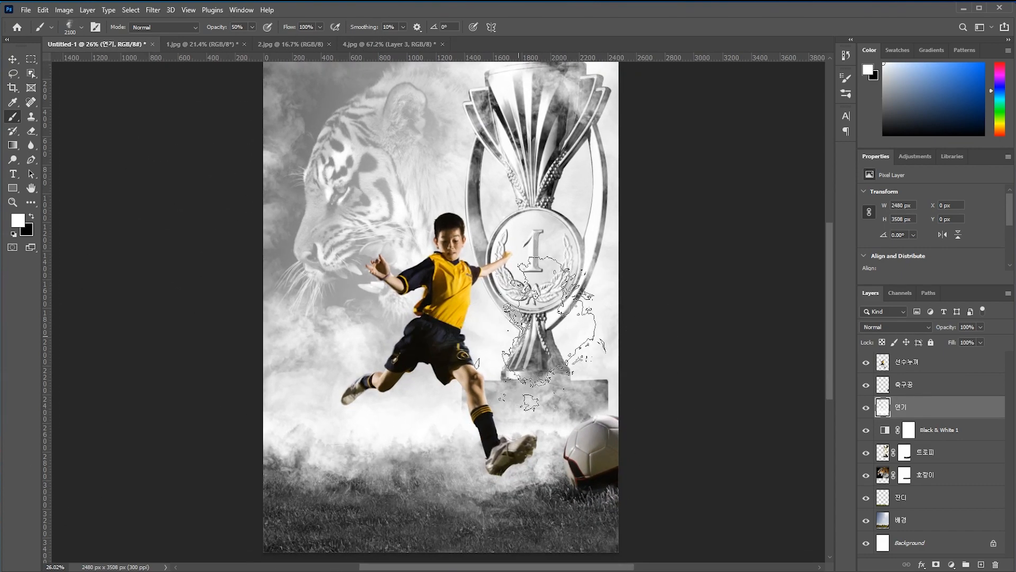
pyautogui.press('v')
pyautogui.scroll(-2, 439, 359)
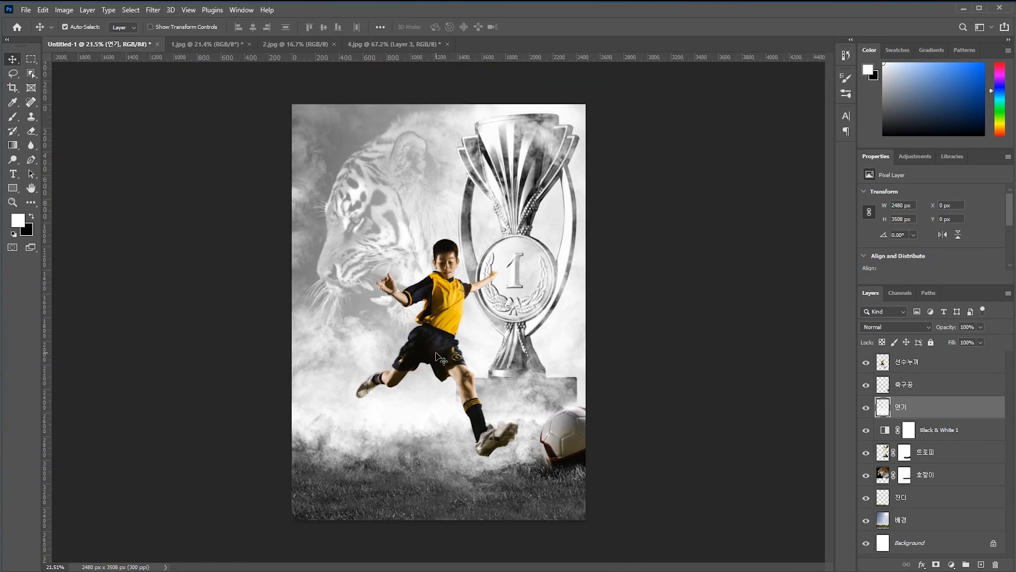
pyautogui.scroll(1, 440, 359)
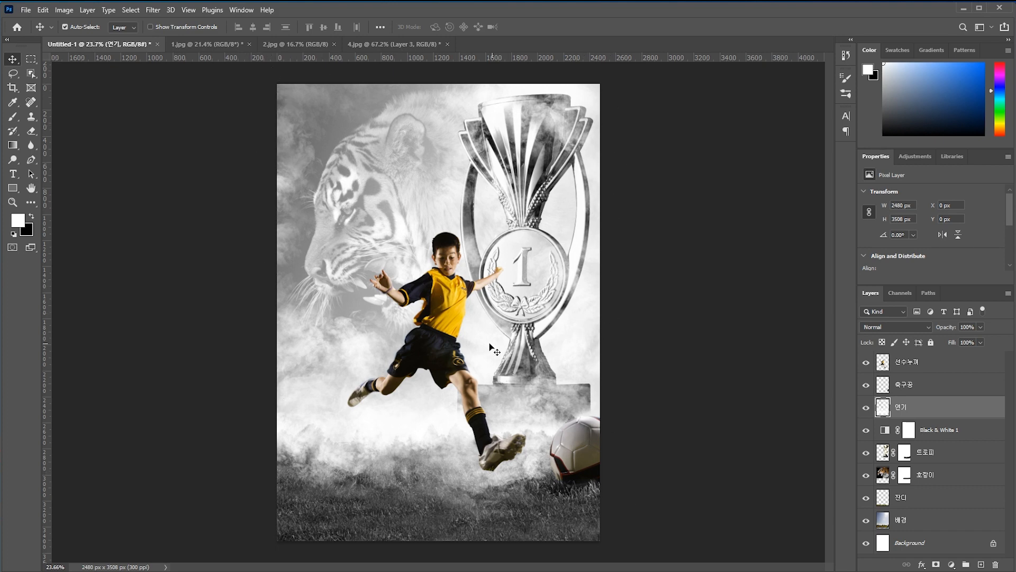
pyautogui.scroll(-2, 484, 354)
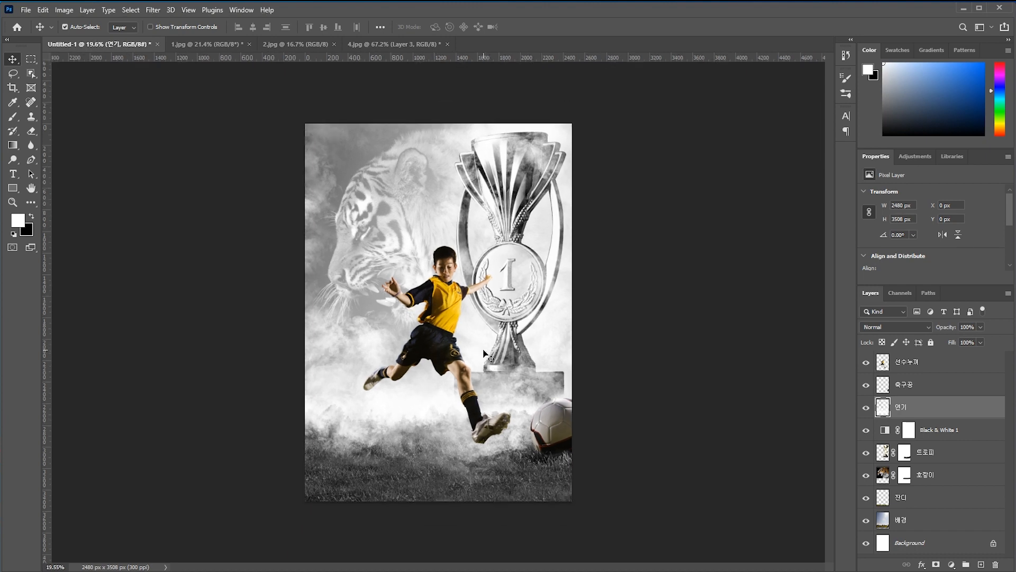
pyautogui.hotkey('ctrl', '0')
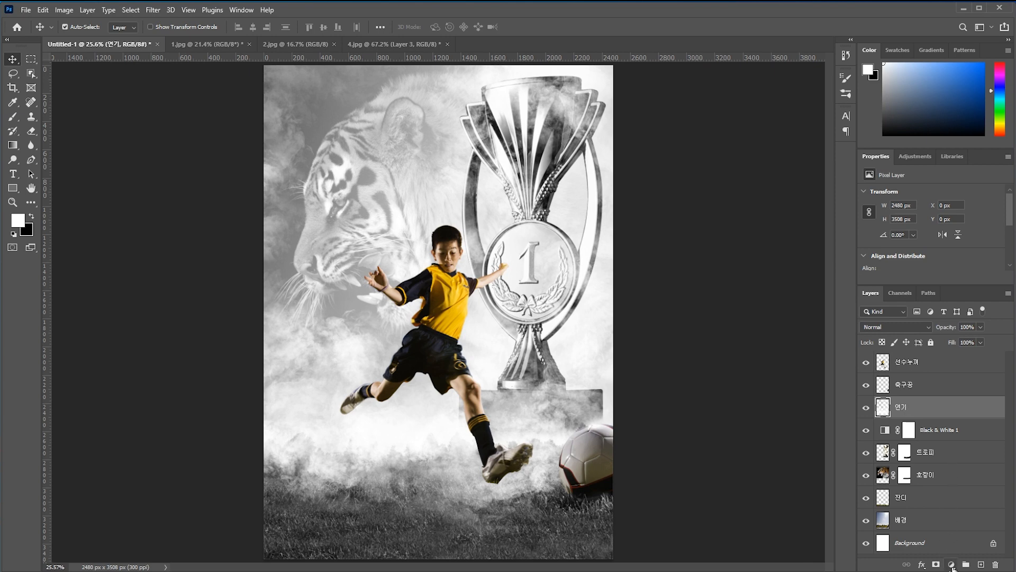
# Add a Solid Color fill layer in black (000000) directly above the 연기 layer
pyautogui.click(952, 564)
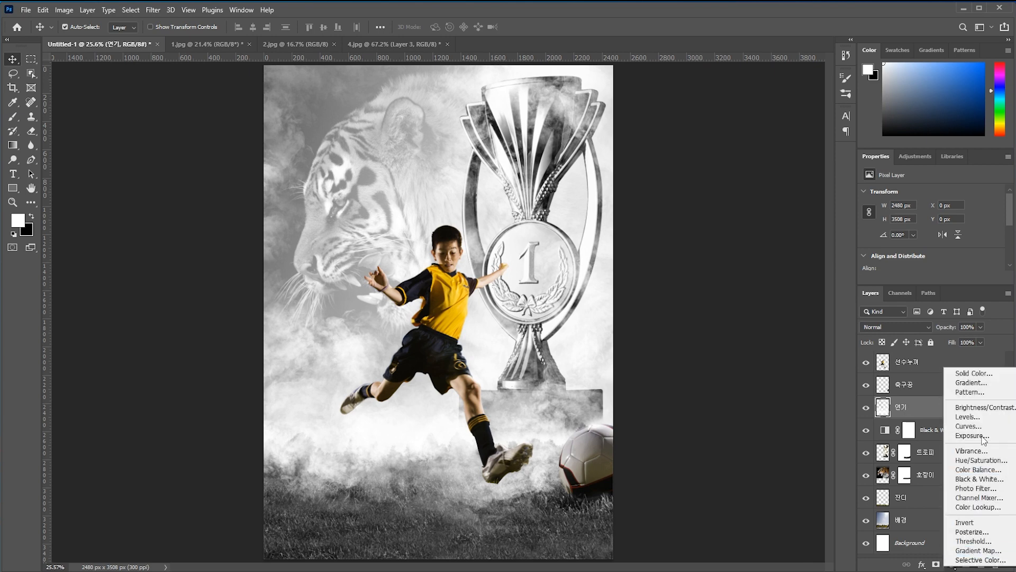
pyautogui.click(977, 374)
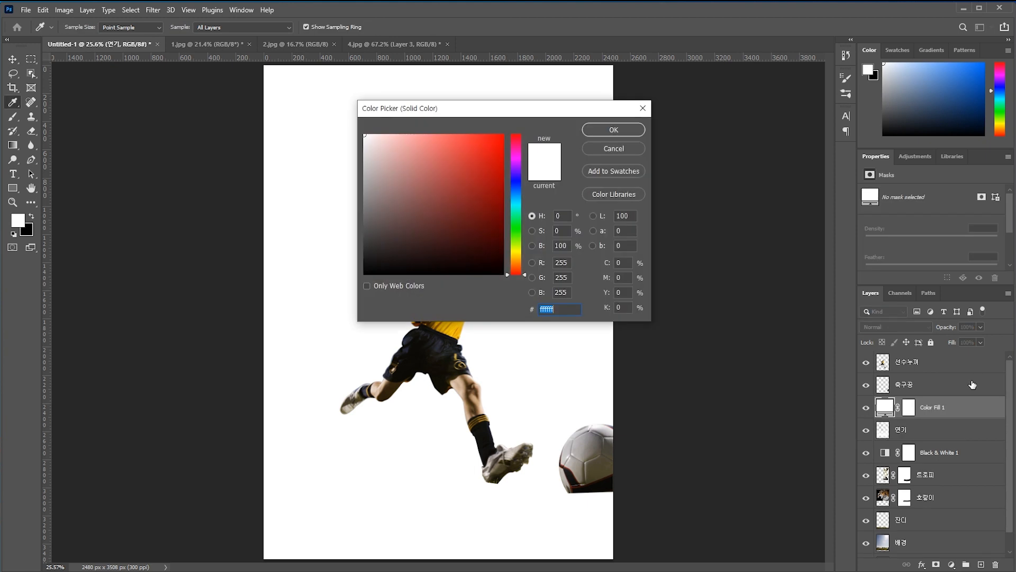
pyautogui.moveTo(400, 203); pyautogui.dragTo(351, 280)
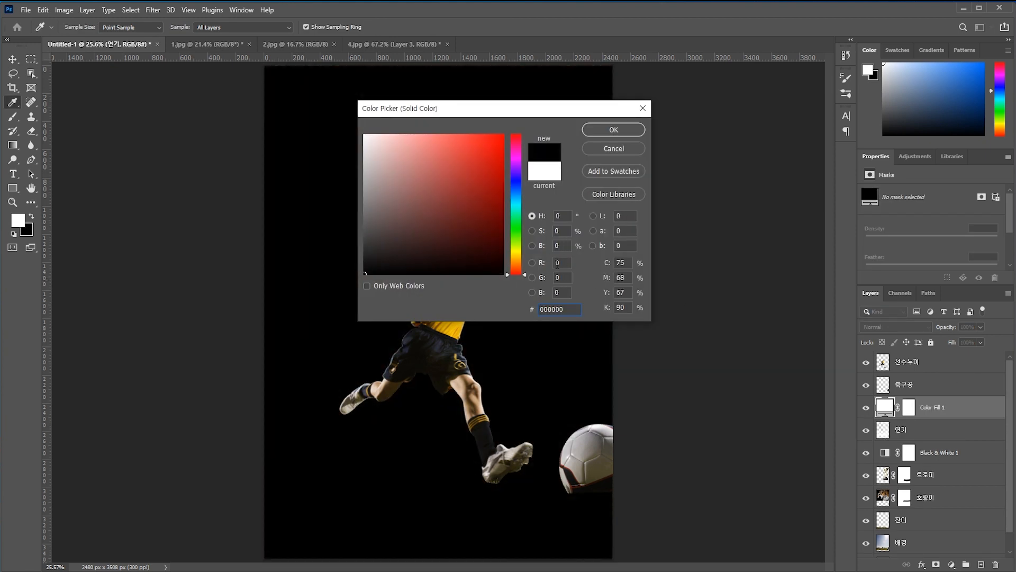
pyautogui.click(614, 136)
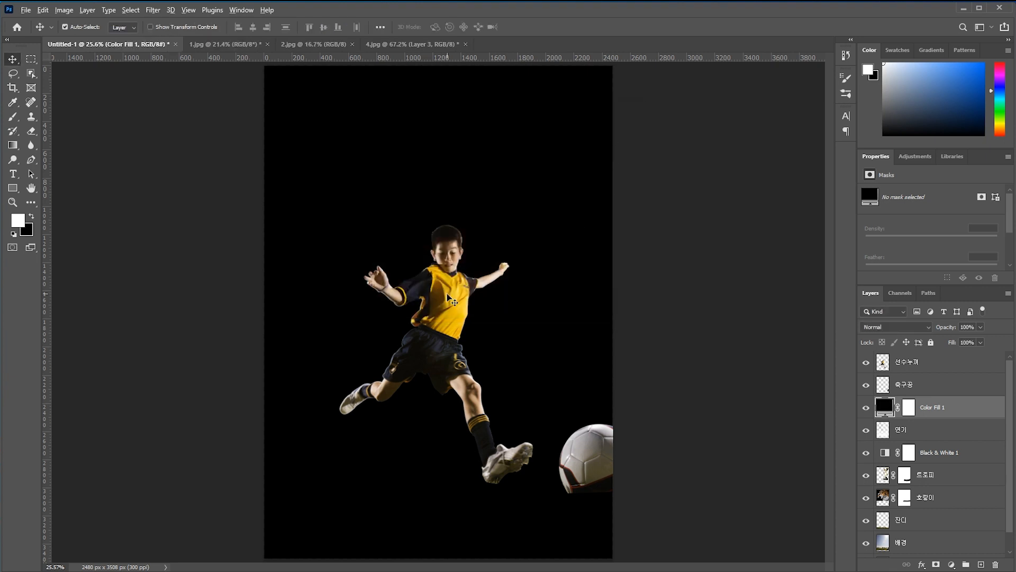
# Activate the Color Fill 1 layer mask for painting and choose the soft round brush 부드러운 원 from 일반 브러시
pyautogui.scroll(-3, 449, 300)
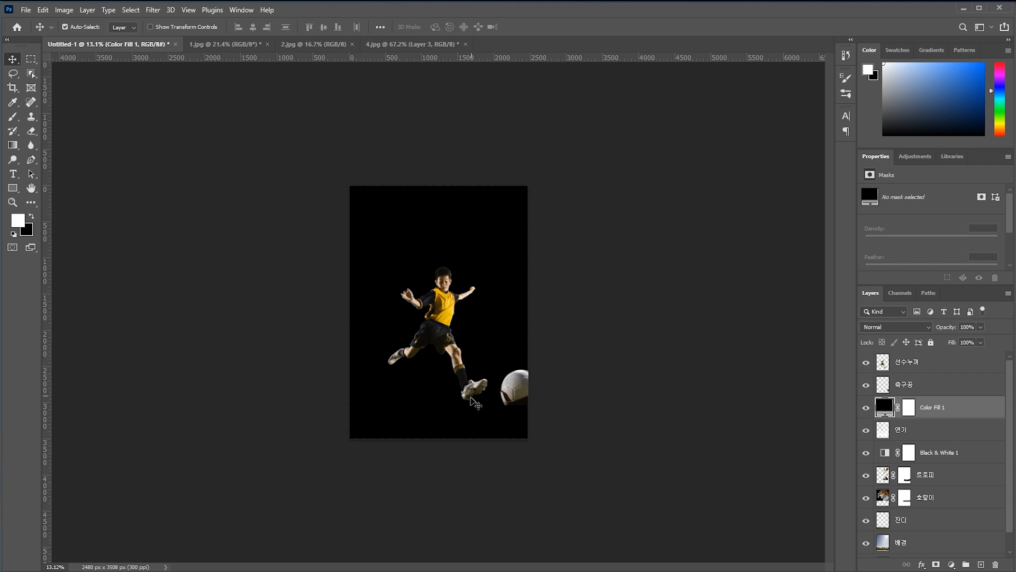
pyautogui.click(12, 117)
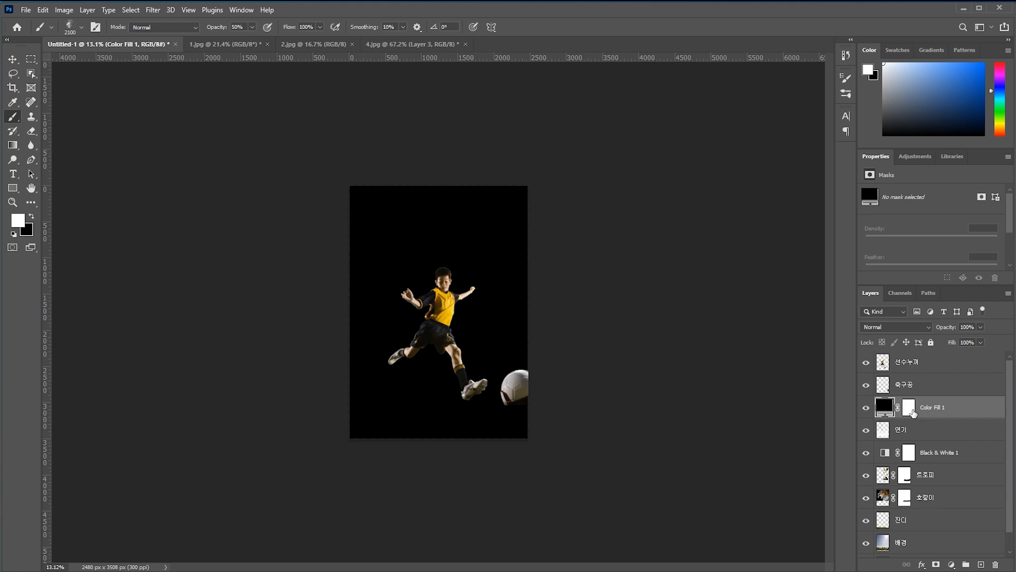
pyautogui.click(910, 410)
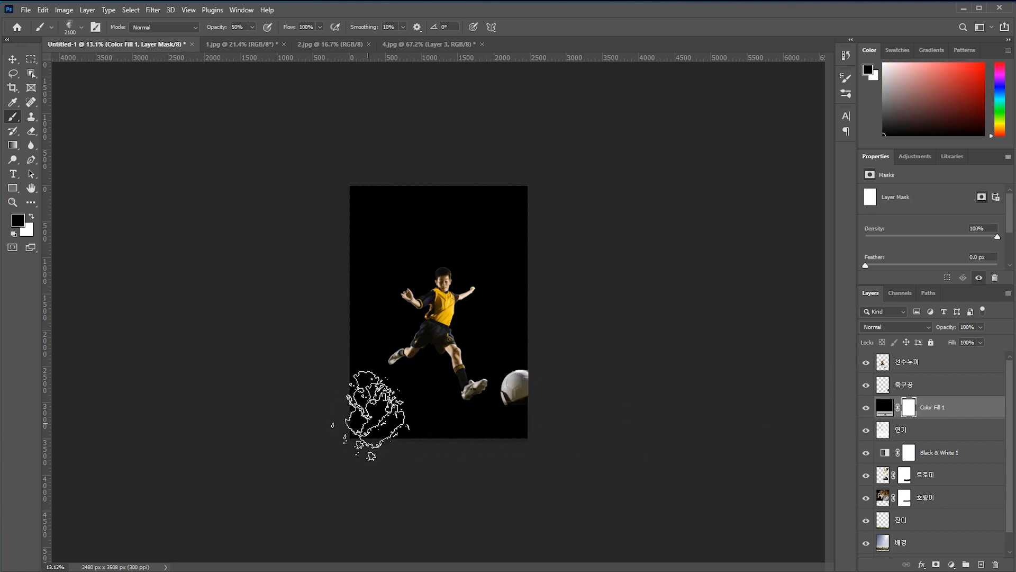
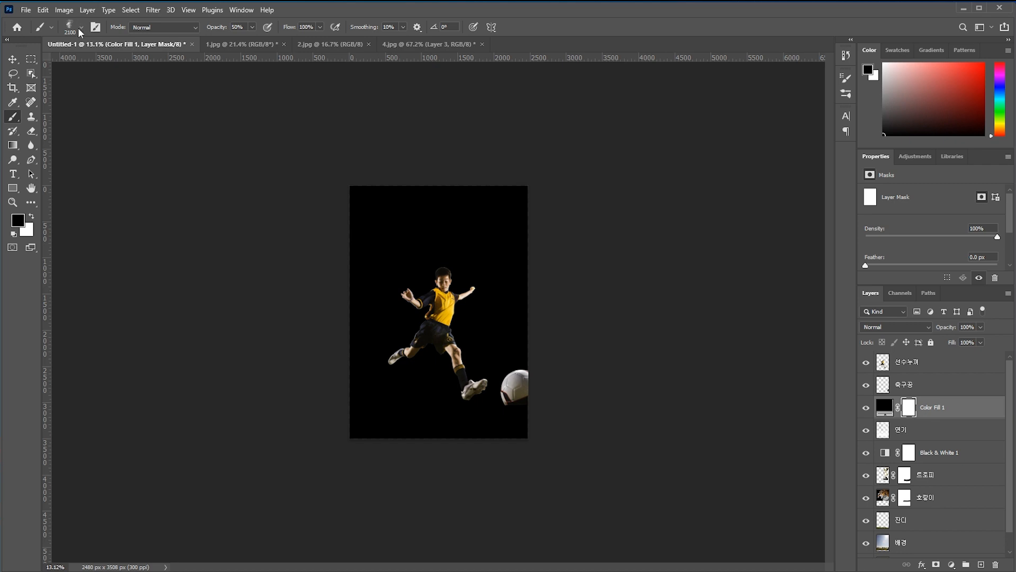
pyautogui.click(82, 27)
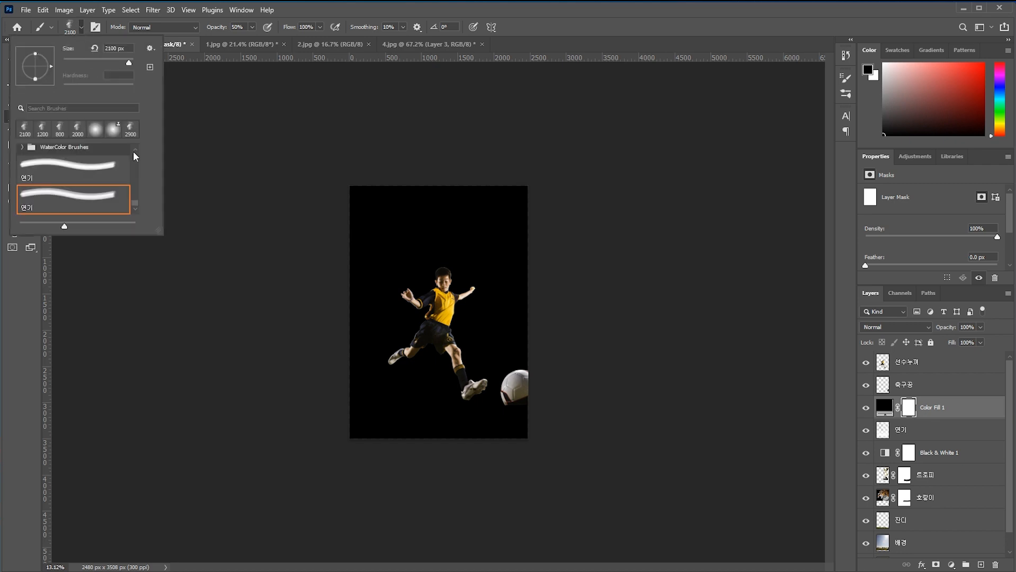
pyautogui.moveTo(134, 202); pyautogui.dragTo(133, 157)
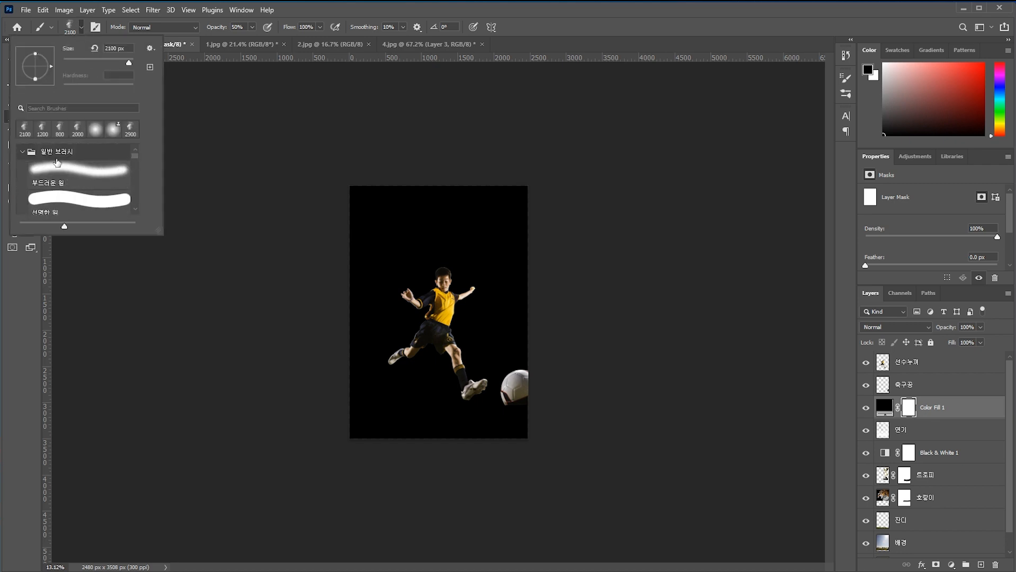
pyautogui.click(22, 153)
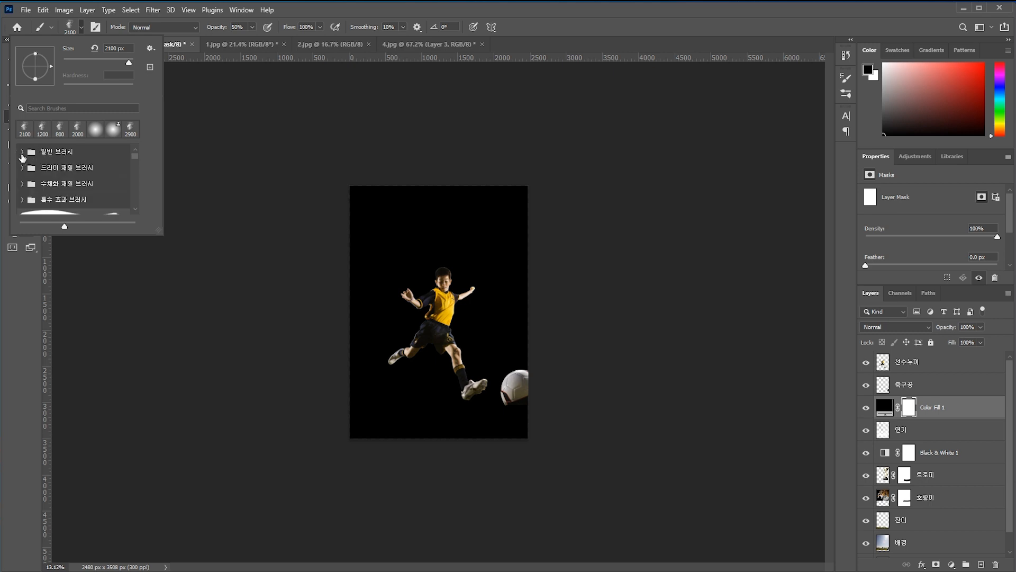
pyautogui.click(22, 152)
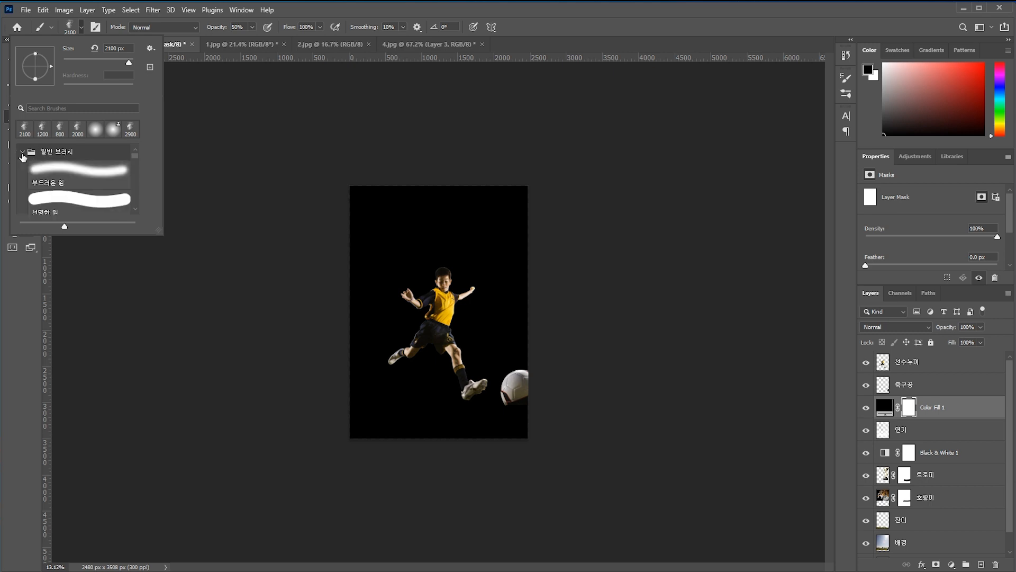
pyautogui.click(55, 181)
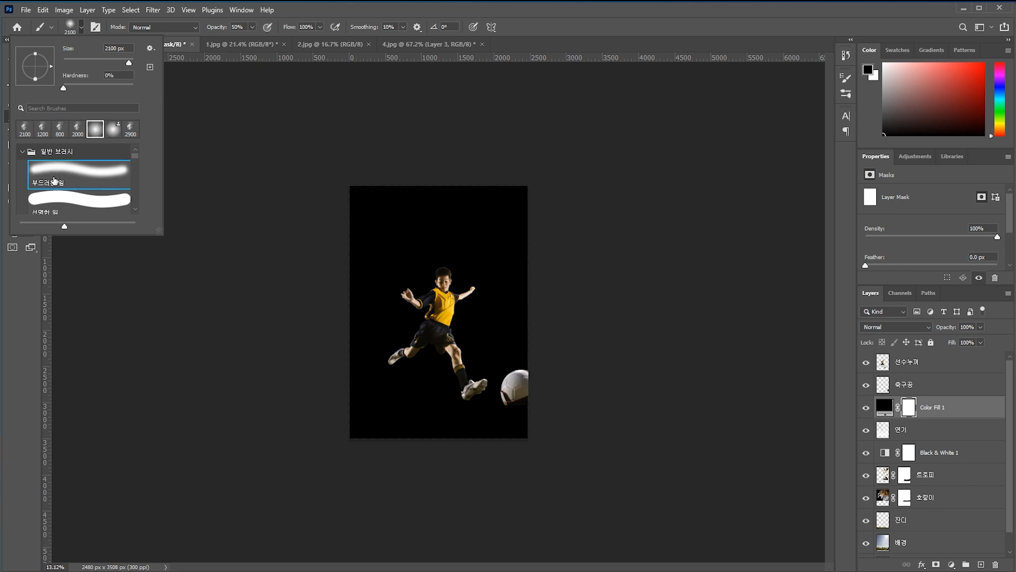
pyautogui.click(357, 17)
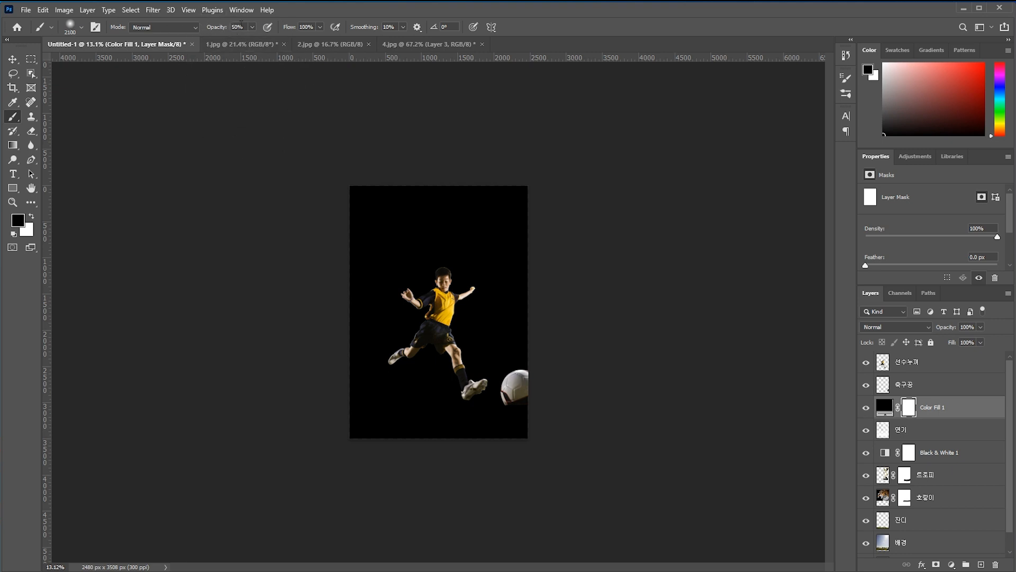
# Paint black on the Color Fill 1 mask across the poster's middle and lower area with the soft brush at 25% opacity and 3500 px
pyautogui.click(245, 26)
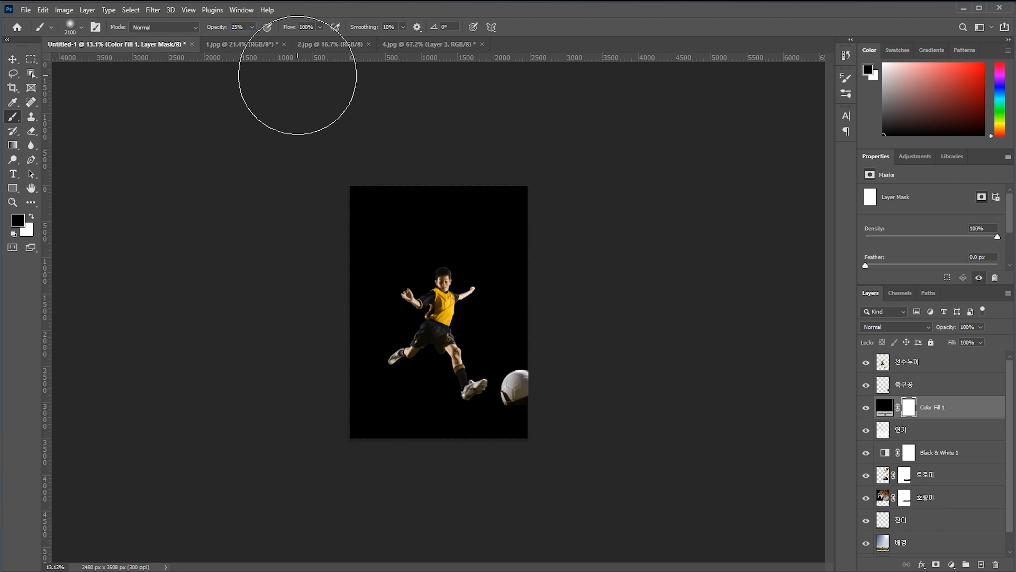
pyautogui.press(']')
pyautogui.press(']')
pyautogui.press(']')
pyautogui.press(']')
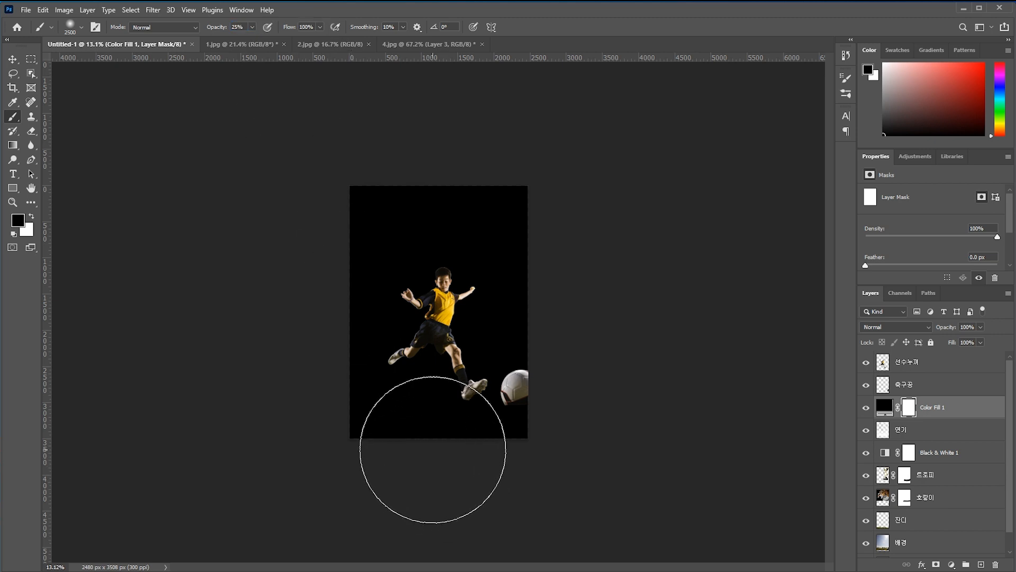
pyautogui.press(']')
pyautogui.press(']')
pyautogui.press(']')
pyautogui.press(']')
pyautogui.press(']')
pyautogui.press(']')
pyautogui.press(']')
pyautogui.press(']')
pyautogui.press(']')
pyautogui.press(']')
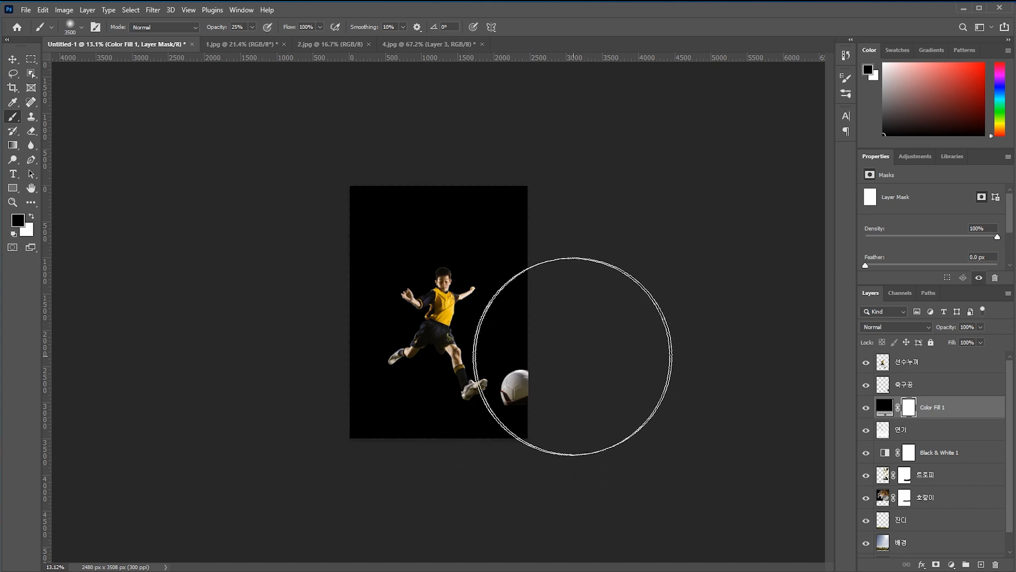
pyautogui.moveTo(653, 401); pyautogui.dragTo(213, 397)
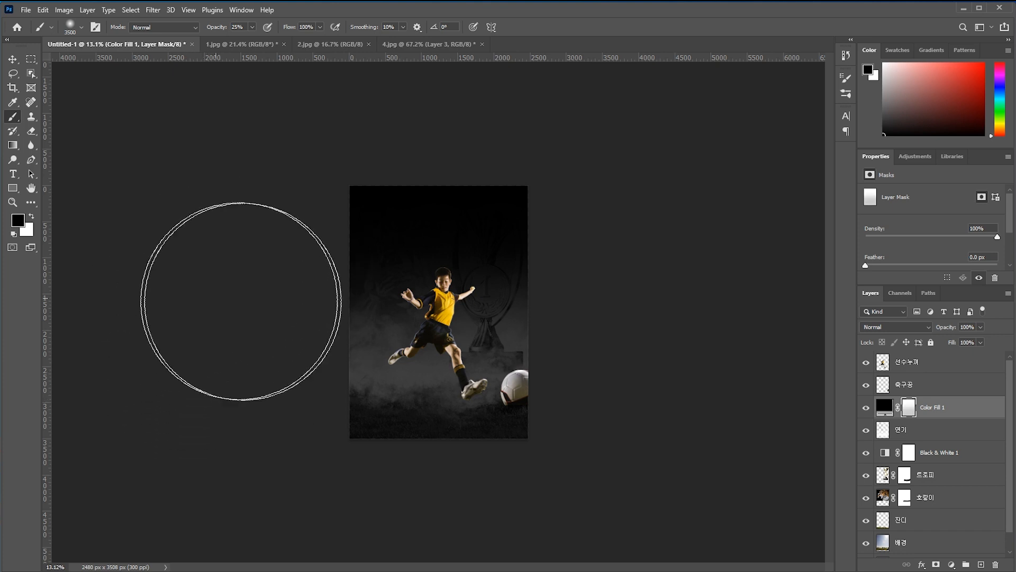
pyautogui.moveTo(351, 313)
pyautogui.mouseDown()
pyautogui.moveTo(708, 316)
pyautogui.moveTo(630, 434)
pyautogui.moveTo(252, 423)
pyautogui.mouseUp()
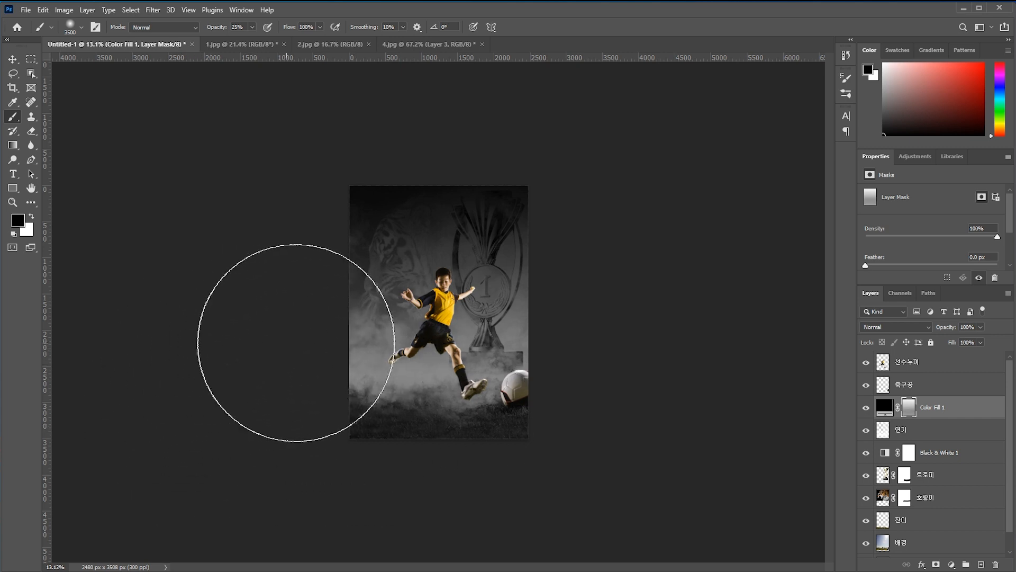
# Paint black on the Color Fill 1 mask across the poster's middle and upper area, comparing the result with the fill layer hidden
pyautogui.moveTo(296, 343)
pyautogui.mouseDown()
pyautogui.moveTo(436, 326)
pyautogui.moveTo(567, 336)
pyautogui.mouseUp()
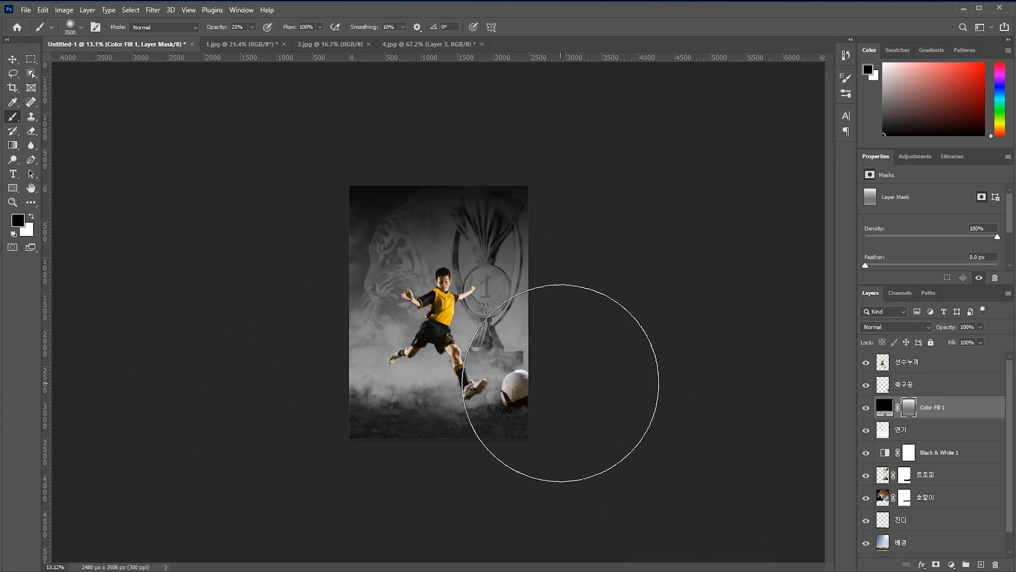
pyautogui.press('v')
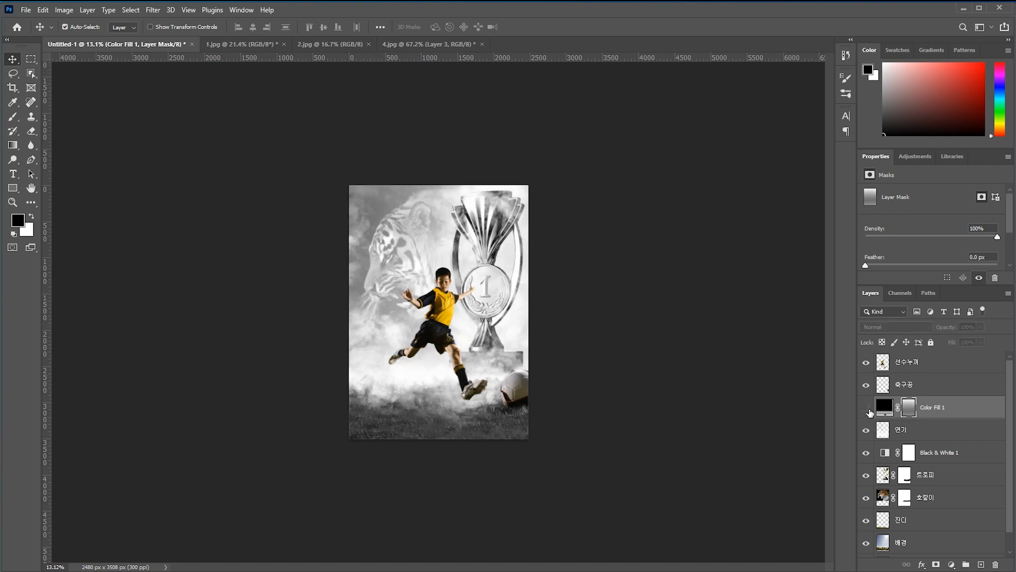
pyautogui.click(867, 408)
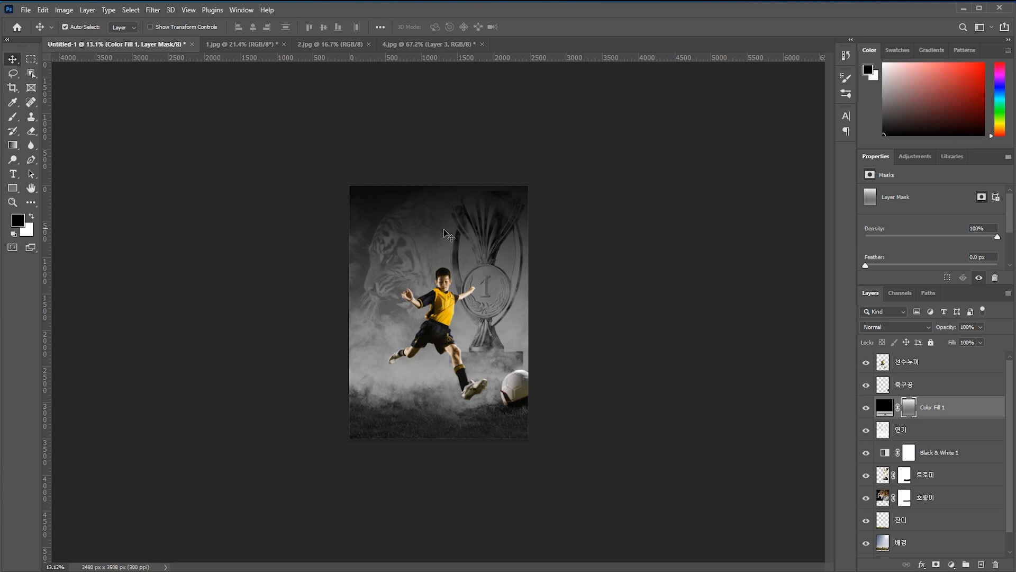
pyautogui.press('b')
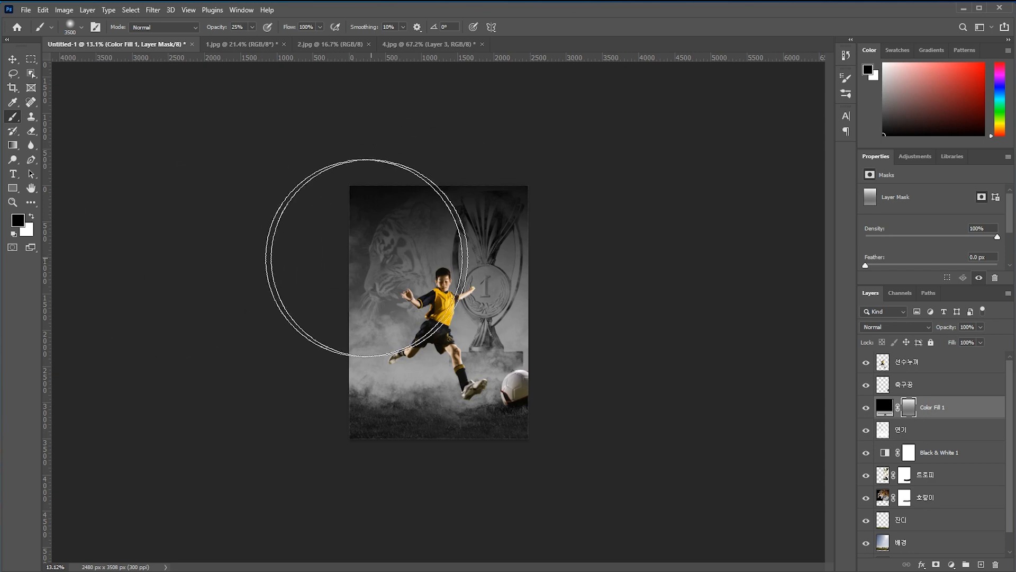
pyautogui.moveTo(201, 254)
pyautogui.mouseDown()
pyautogui.moveTo(408, 249)
pyautogui.moveTo(644, 268)
pyautogui.mouseUp()
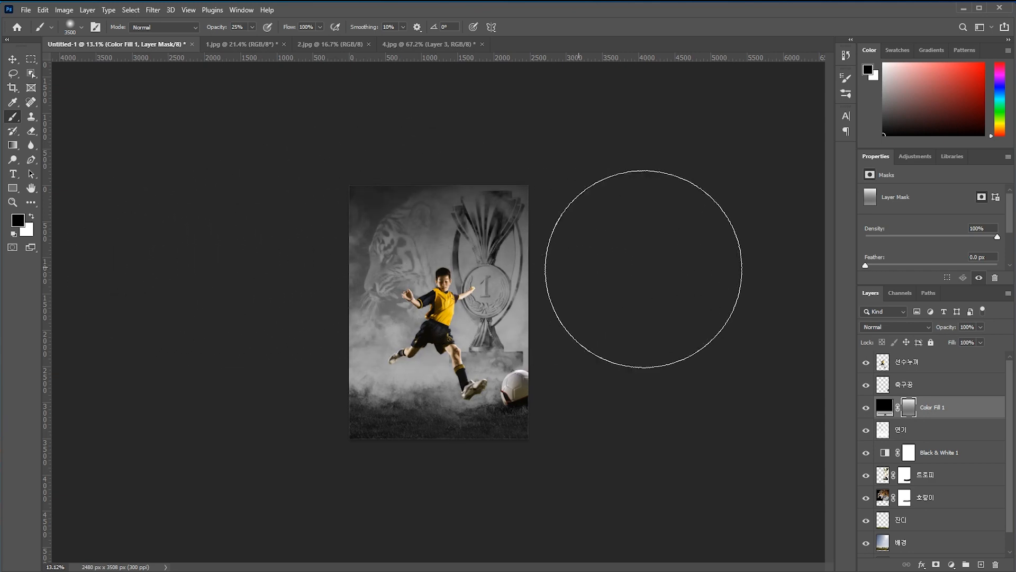
pyautogui.press('v')
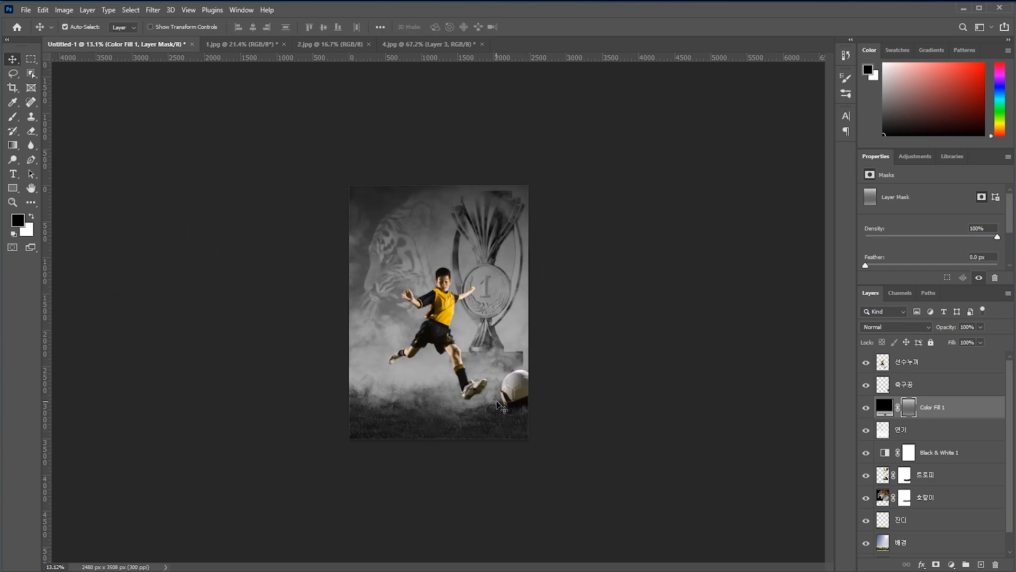
# Rename the Color Fill 1 layer as 그림자
pyautogui.hotkey('ctrl', '0')
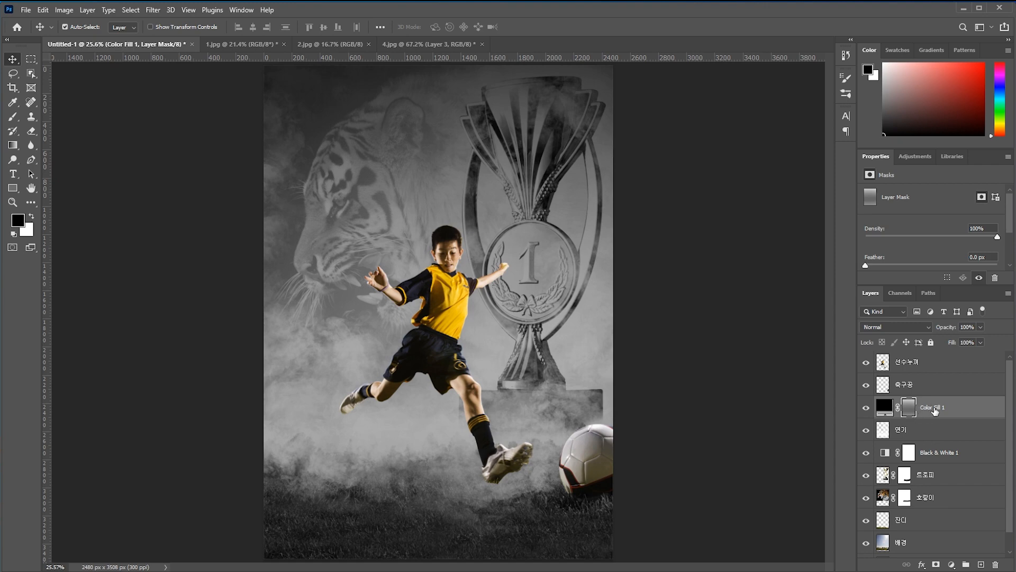
pyautogui.click(937, 412)
pyautogui.doubleClick(942, 413)
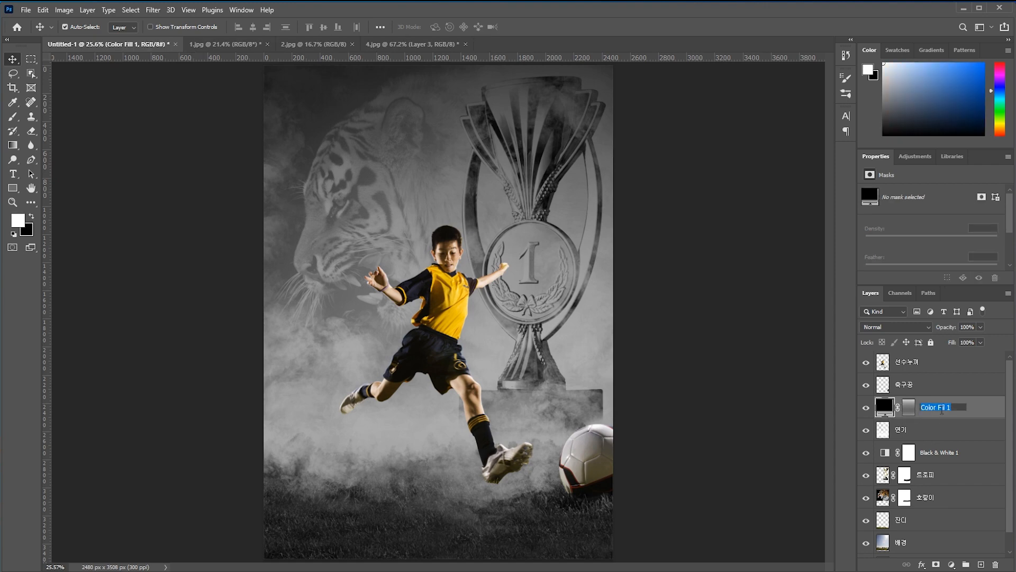
pyautogui.write('rmflawk')
pyautogui.press('Return')
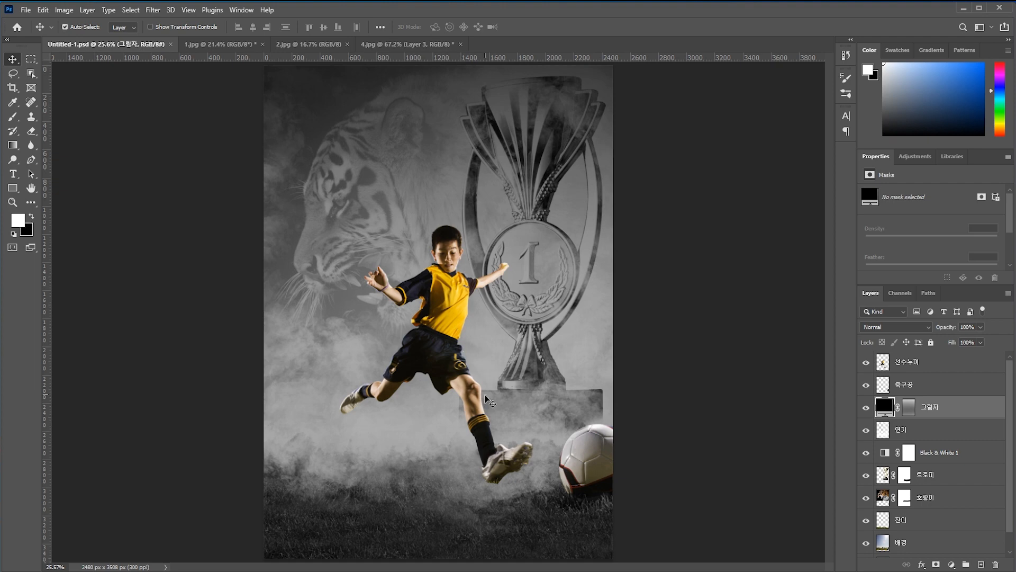
# Draw a vertical rectangle about 907 × 2851 px behind the player, above the 그림자 layer, and remove its stroke
pyautogui.click(13, 187)
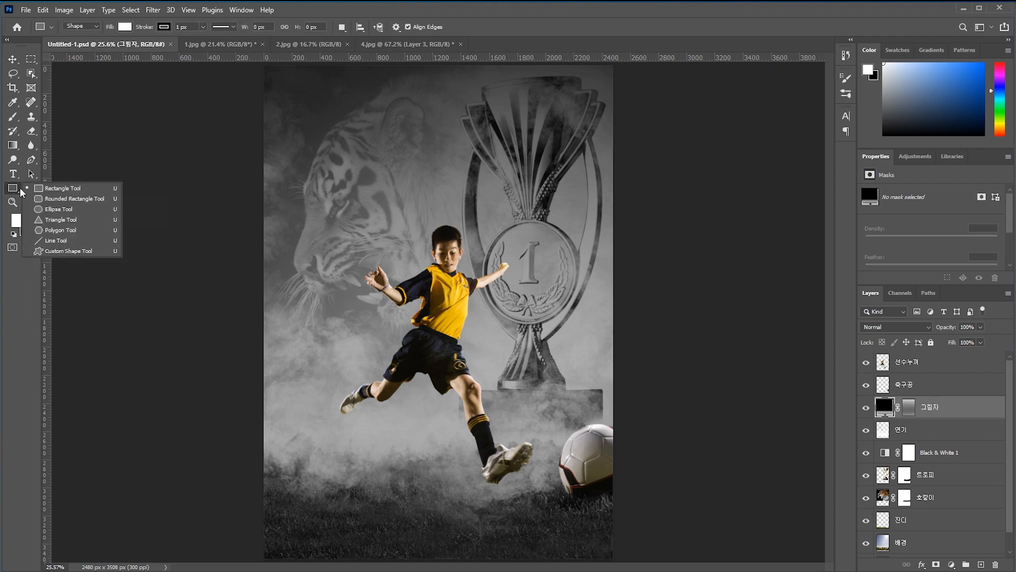
pyautogui.click(65, 190)
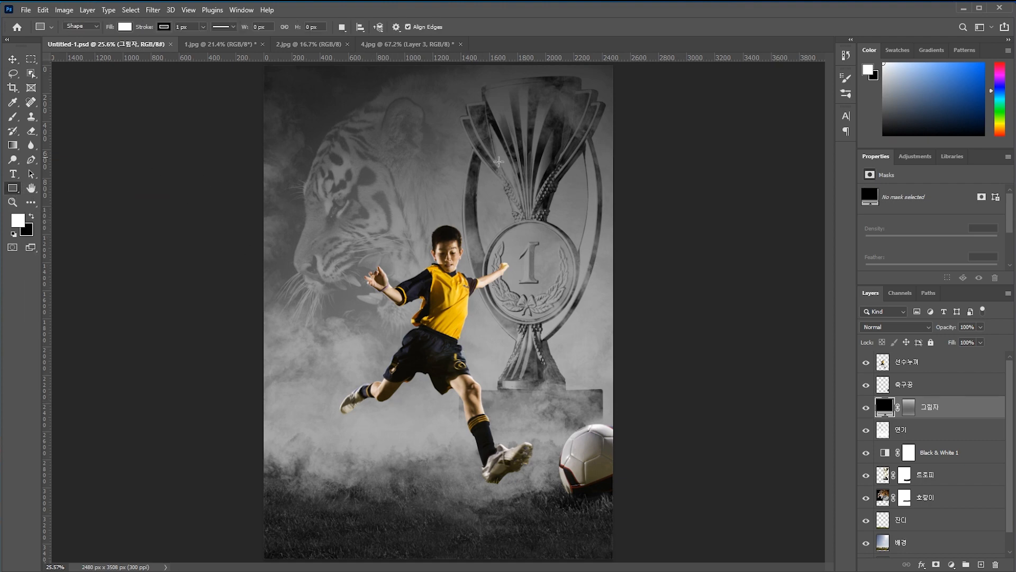
pyautogui.scroll(-1, 370, 137)
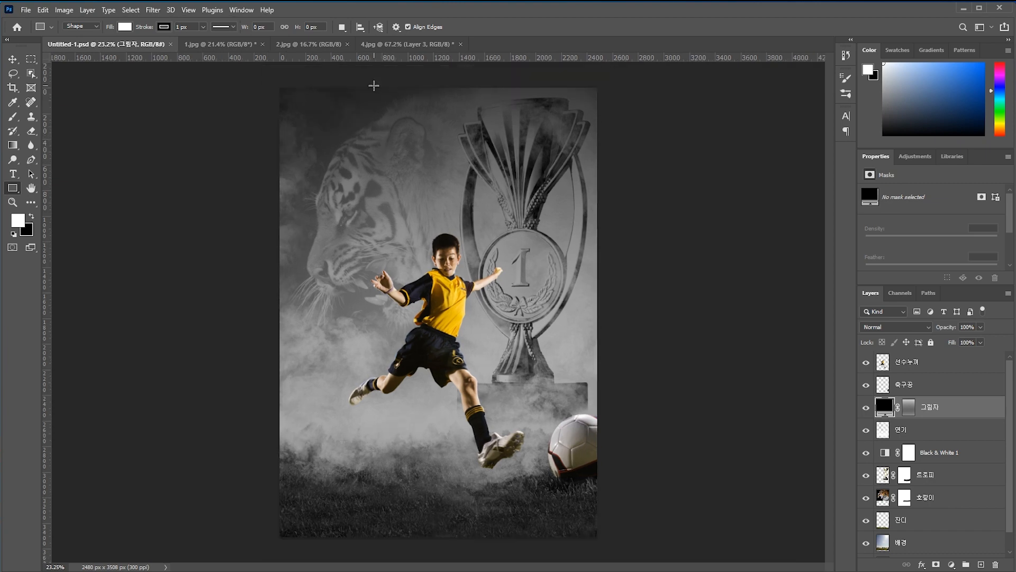
pyautogui.moveTo(362, 80); pyautogui.dragTo(479, 444)
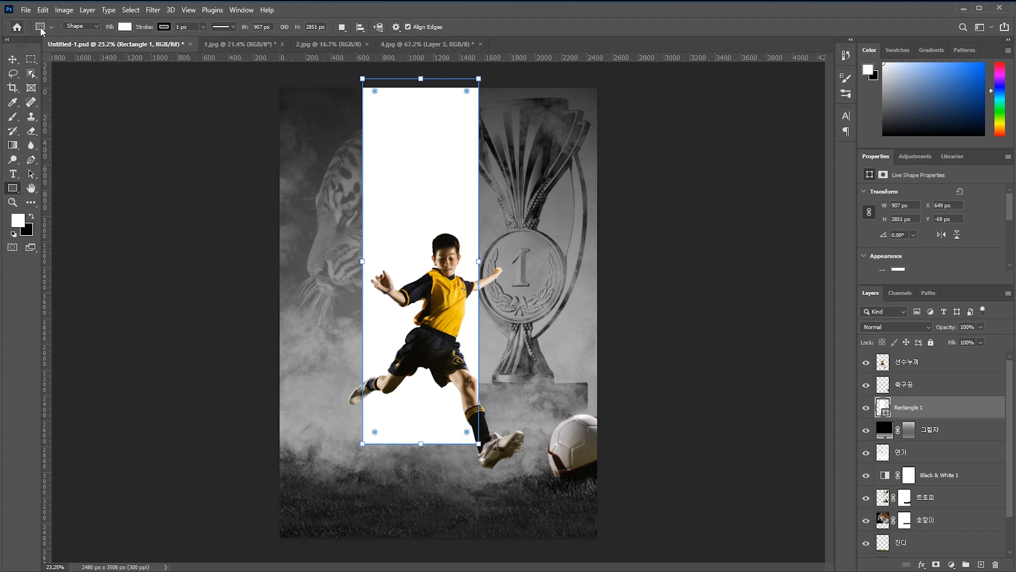
pyautogui.click(164, 28)
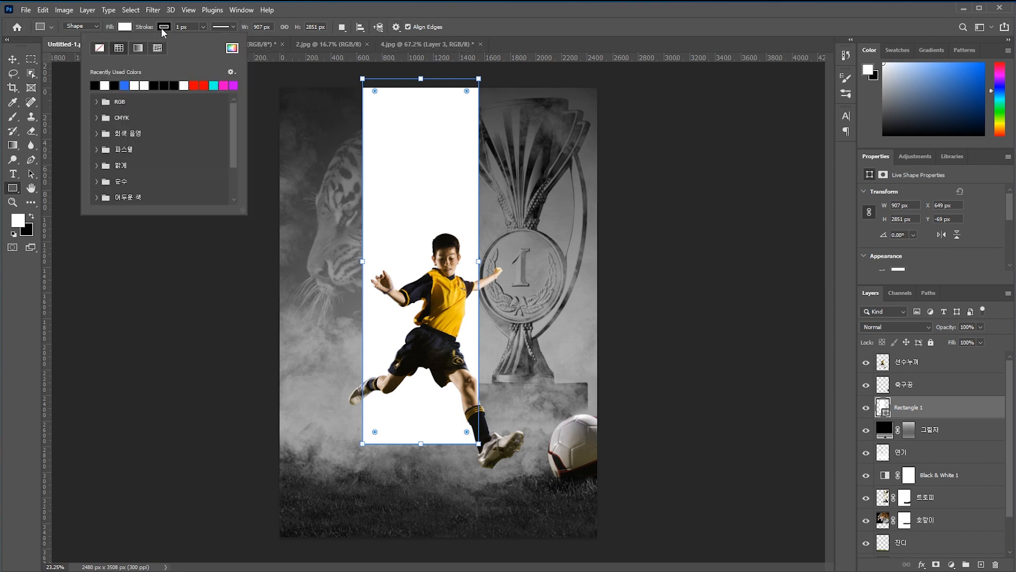
pyautogui.click(100, 49)
pyautogui.click(168, 29)
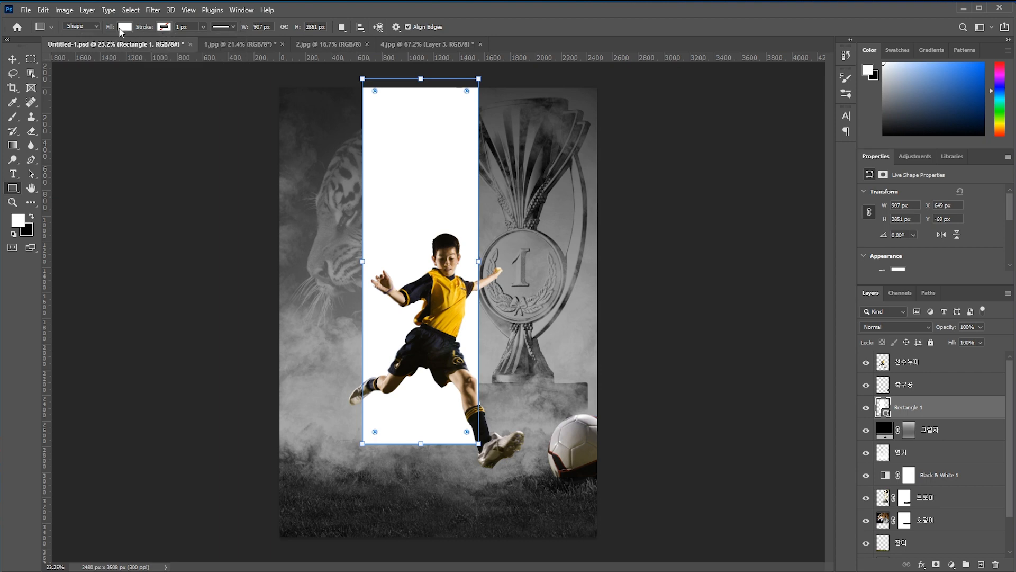
# Set the rectangle's fill color to pure blue (0000ff)
pyautogui.click(125, 28)
pyautogui.click(87, 85)
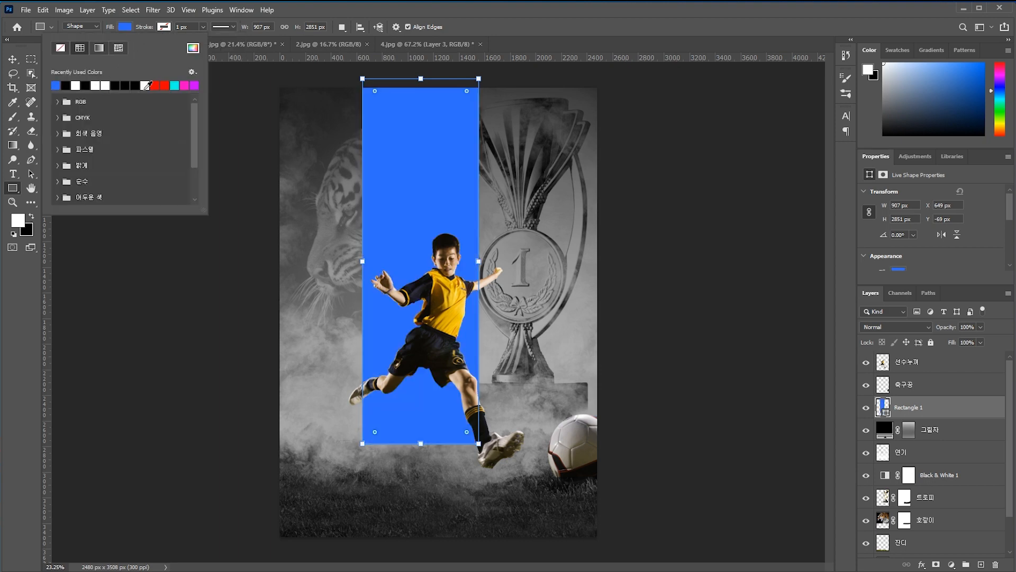
pyautogui.click(193, 48)
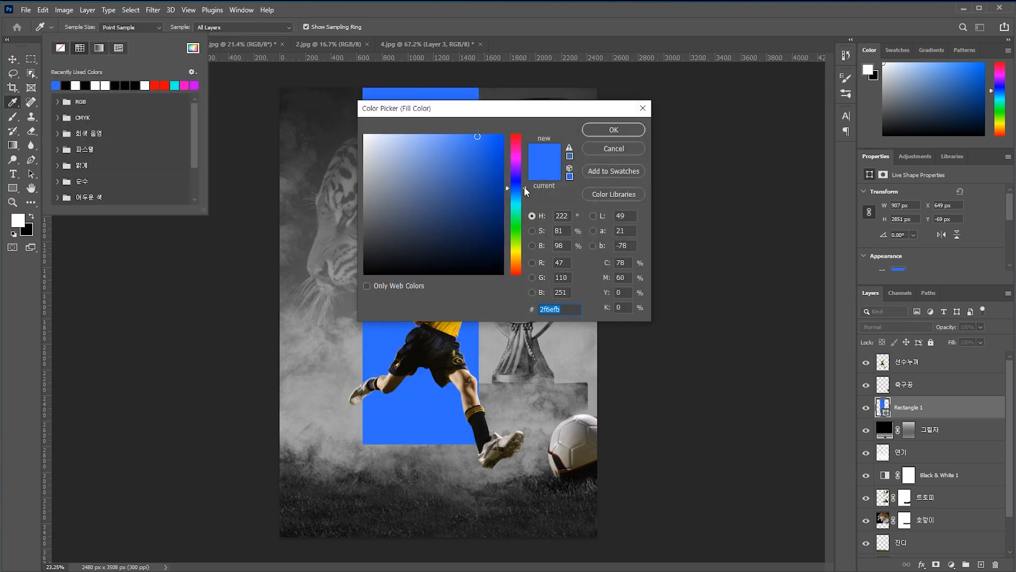
pyautogui.moveTo(524, 186); pyautogui.dragTo(524, 180)
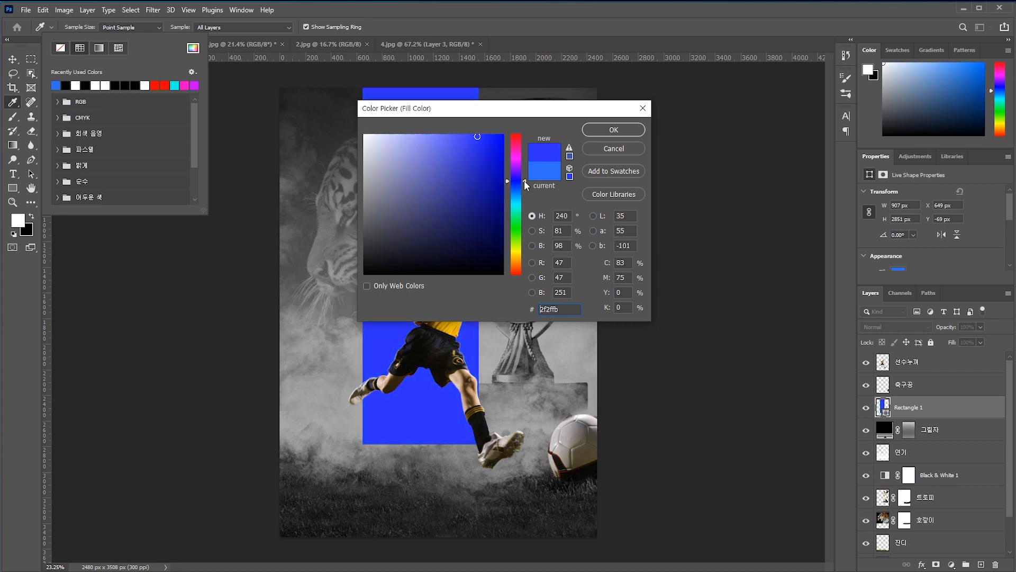
pyautogui.moveTo(497, 142); pyautogui.dragTo(504, 133)
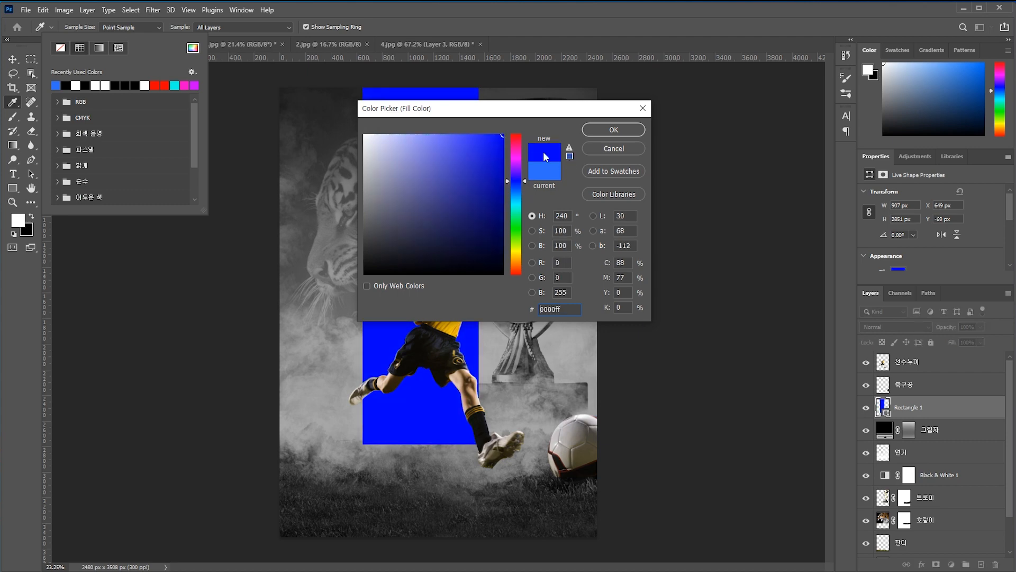
pyautogui.click(624, 131)
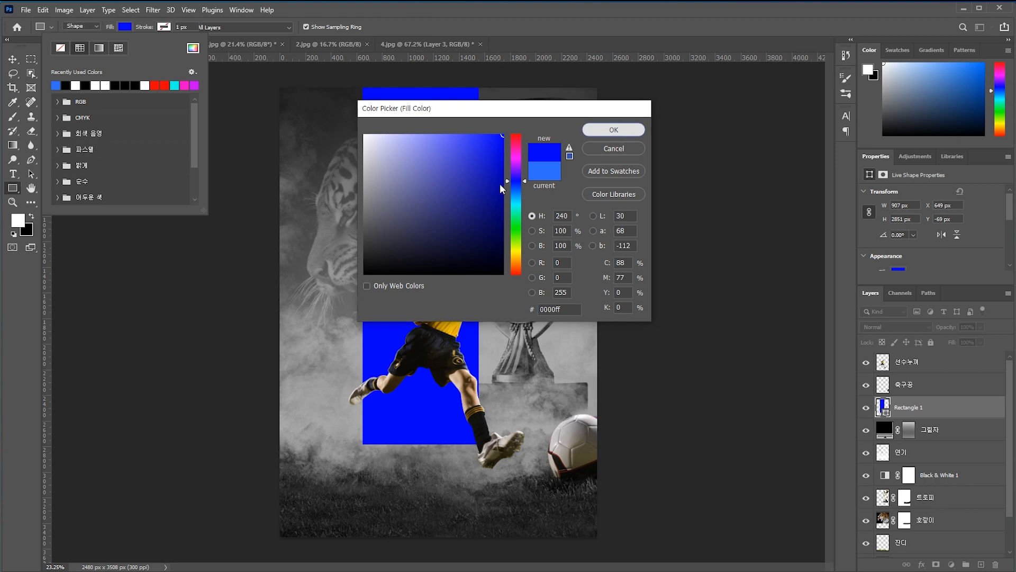
pyautogui.click(485, 35)
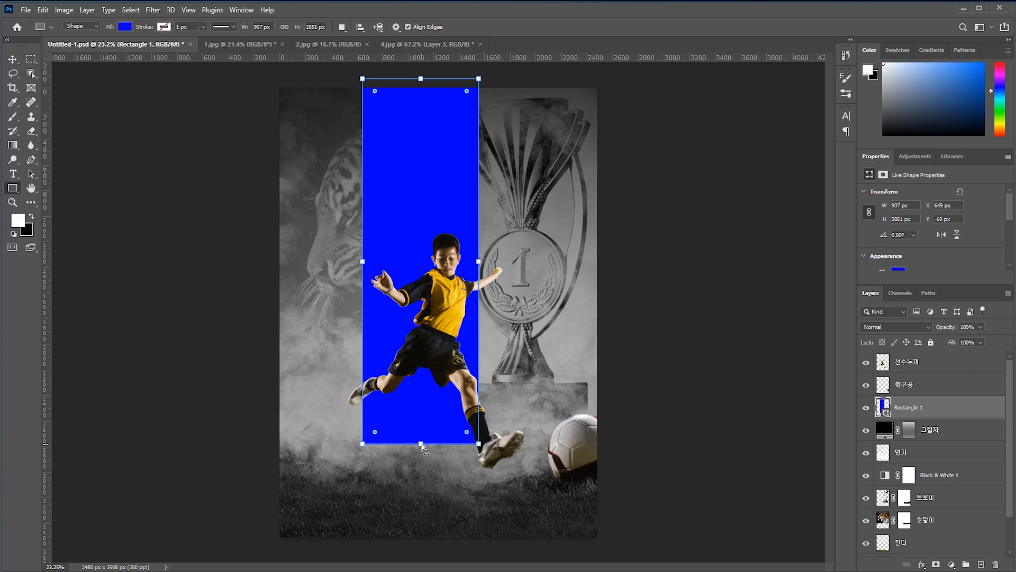
# Skew the rectangle into a diagonal stripe by shifting its lower edge right, accept converting it to a regular path, and move it left behind the player
pyautogui.moveTo(421, 443); pyautogui.dragTo(507, 445)
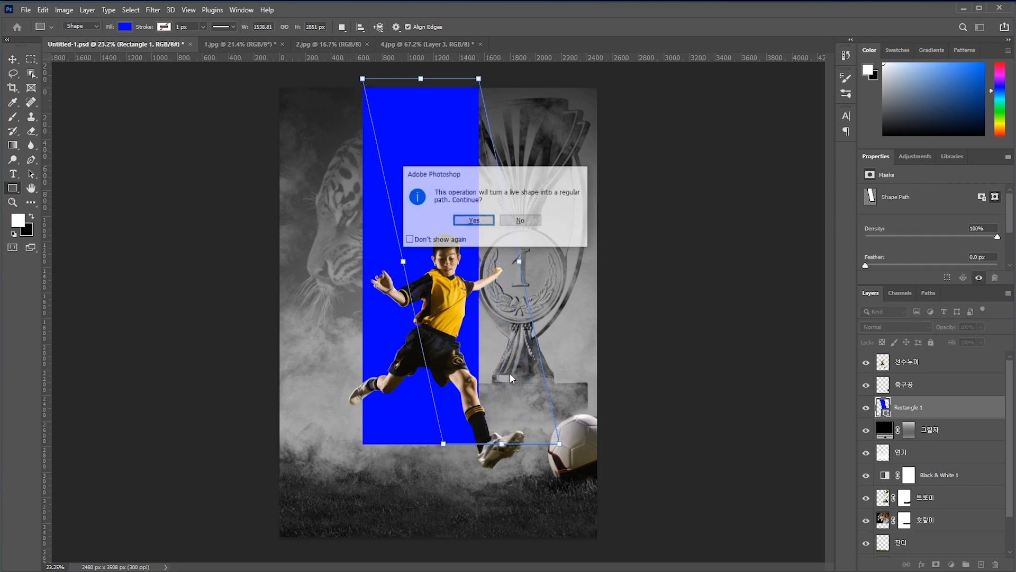
pyautogui.click(476, 220)
pyautogui.press('v')
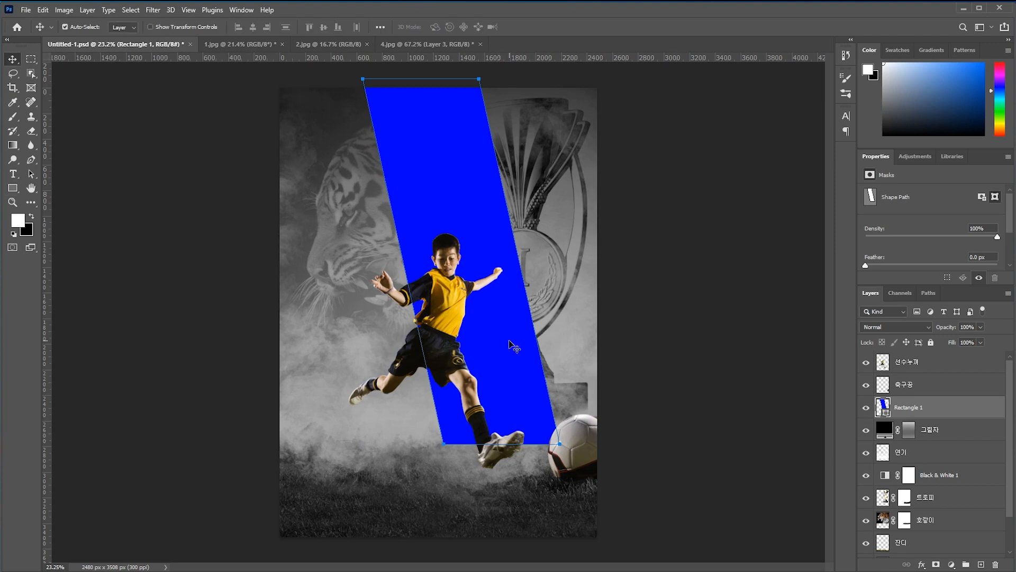
pyautogui.moveTo(504, 337); pyautogui.dragTo(470, 338)
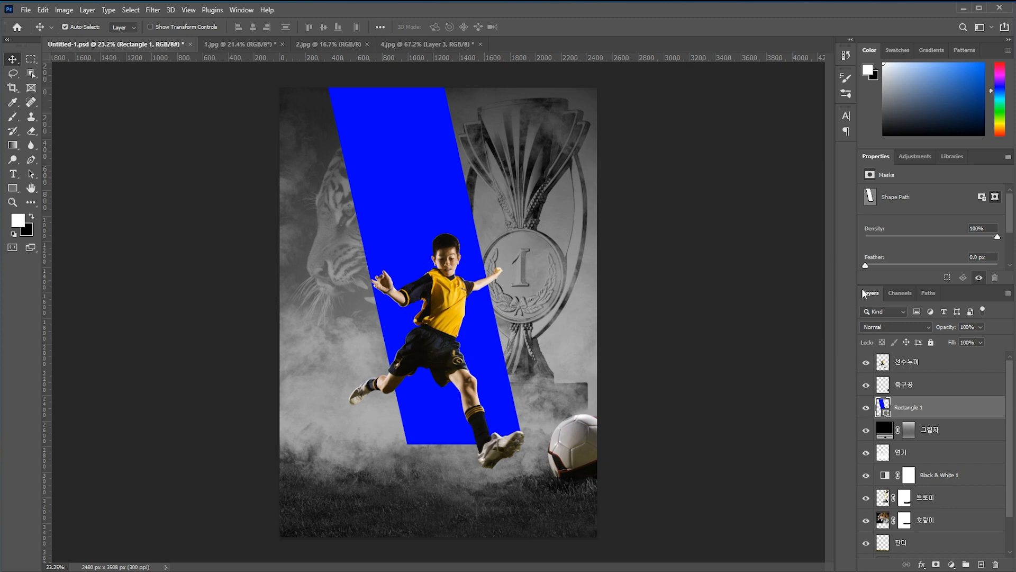
# Set the blue stripe's blend mode to Overlay and move the stripe slightly left
pyautogui.click(892, 327)
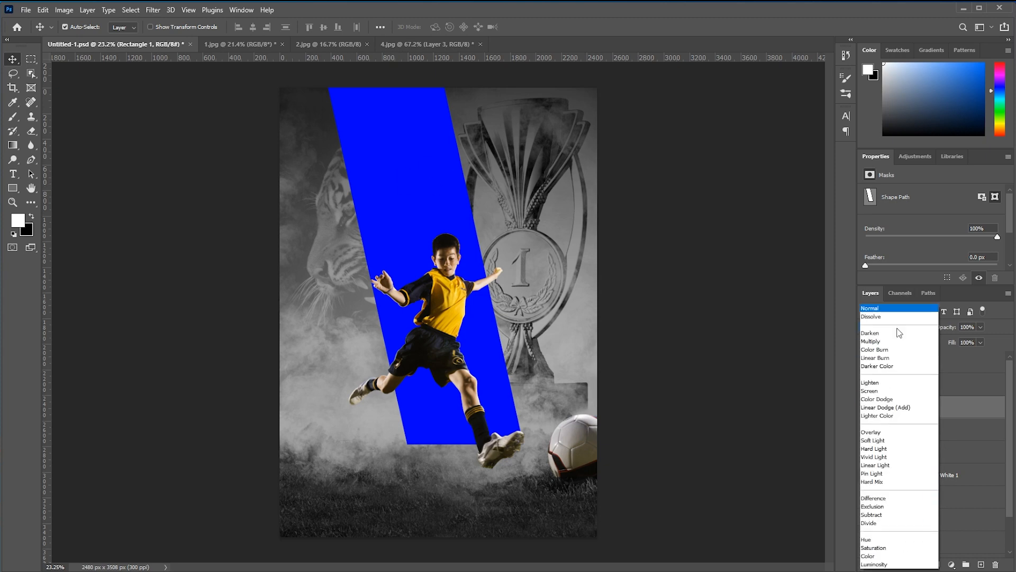
pyautogui.click(877, 433)
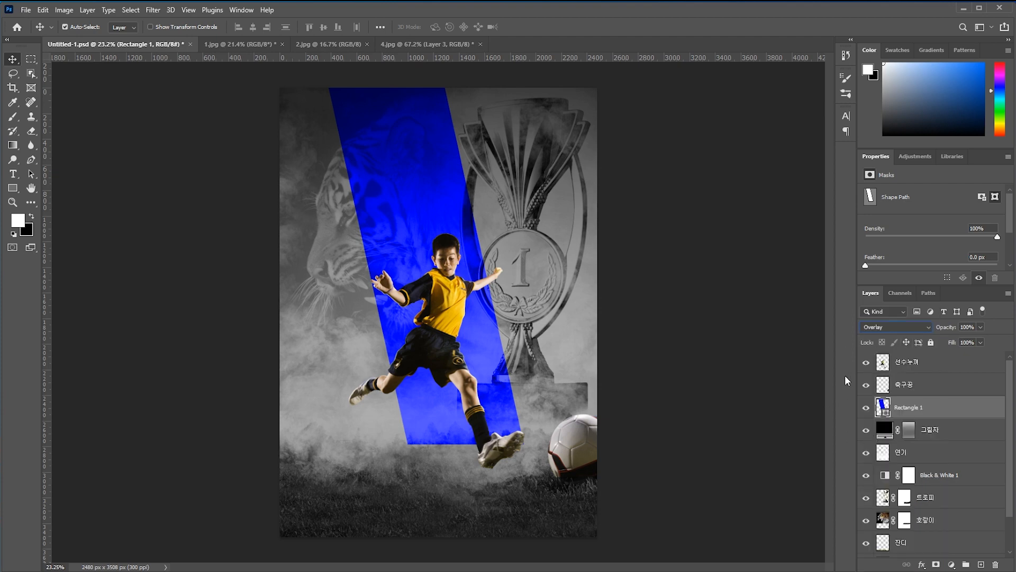
pyautogui.moveTo(496, 347); pyautogui.dragTo(488, 347)
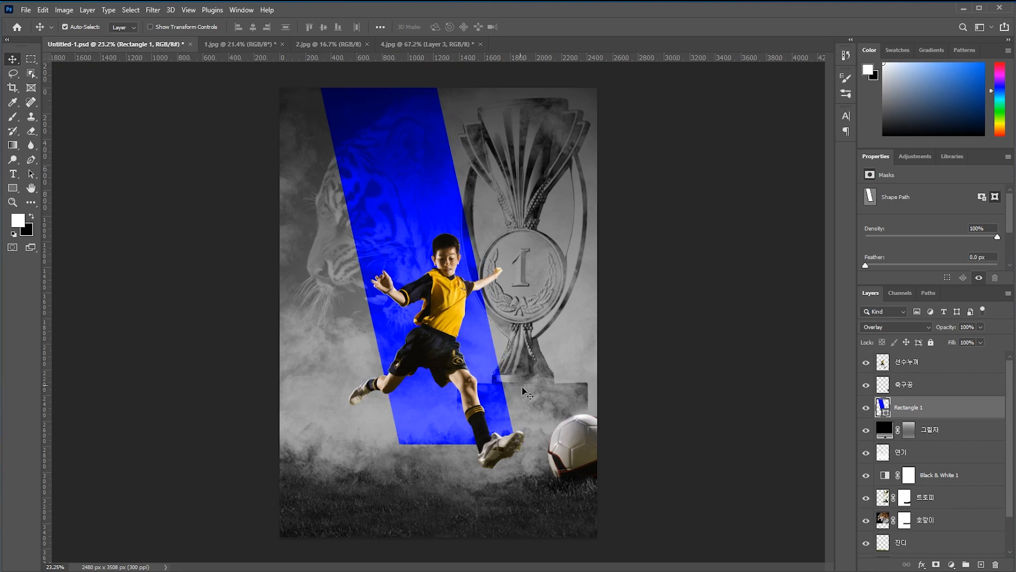
# Rename the Rectangle 1 layer as 대각선
pyautogui.doubleClick(908, 409)
pyautogui.write('e')
pyautogui.write('각선')
pyautogui.press('Return')
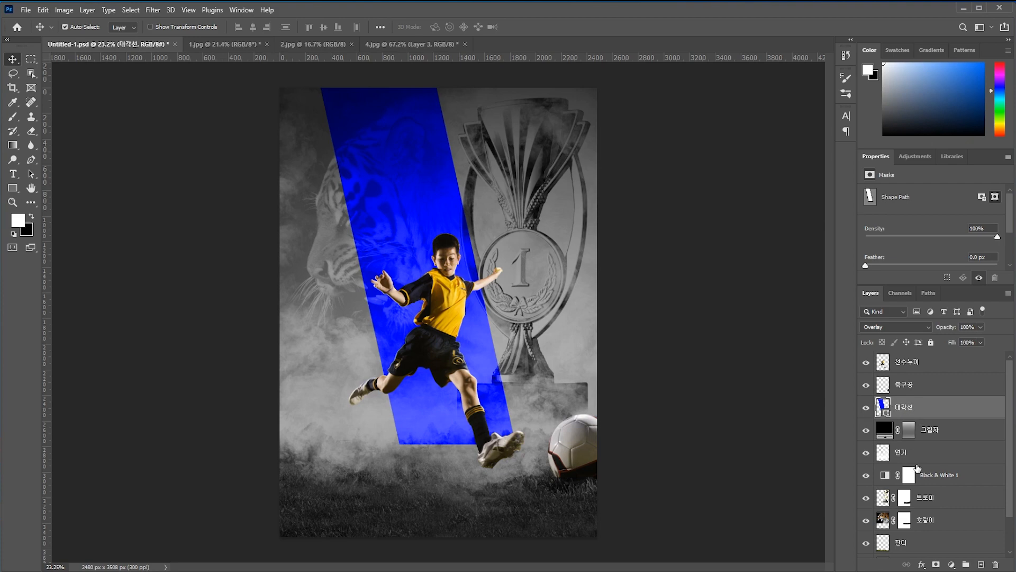
# Add a layer mask to 대각선 and paint black over the stripe's lower end with the soft brush at 1400 px and 100% opacity
pyautogui.click(936, 564)
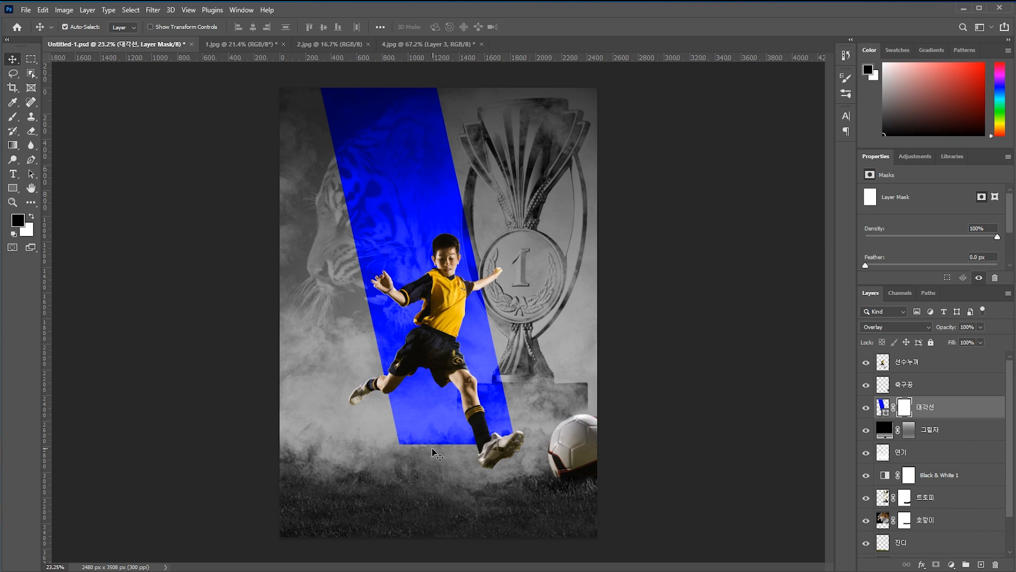
pyautogui.press('b')
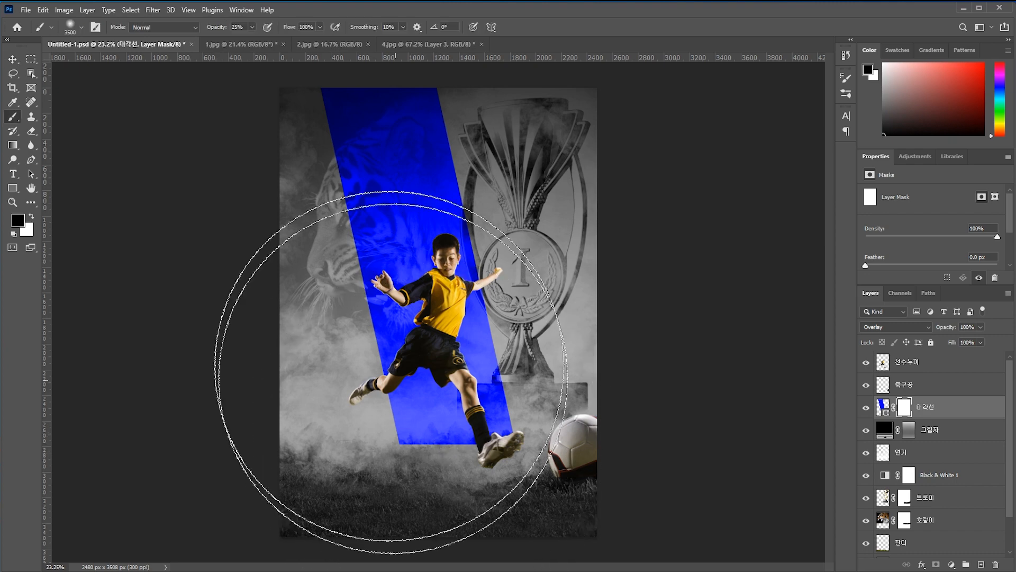
pyautogui.press('[')
pyautogui.press('[')
pyautogui.press('[')
pyautogui.press('[')
pyautogui.press('[')
pyautogui.press('[')
pyautogui.press('[')
pyautogui.press('[')
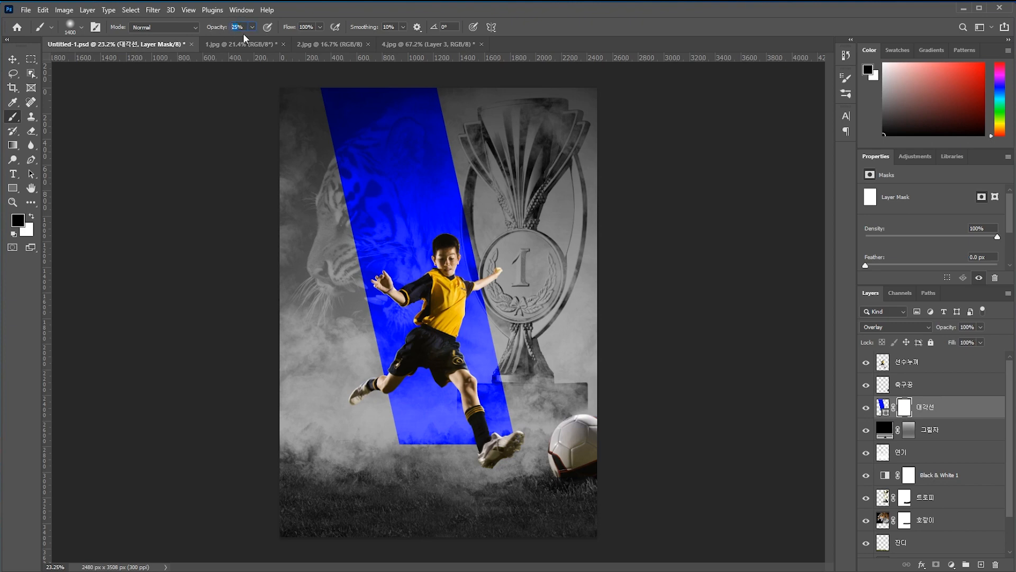
pyautogui.write('100')
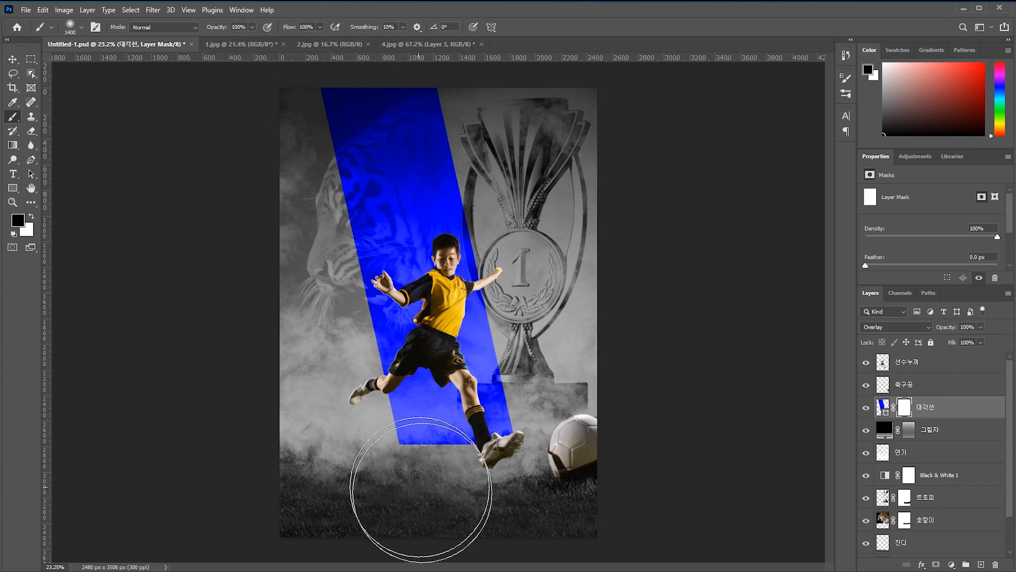
pyautogui.moveTo(490, 478); pyautogui.dragTo(383, 481)
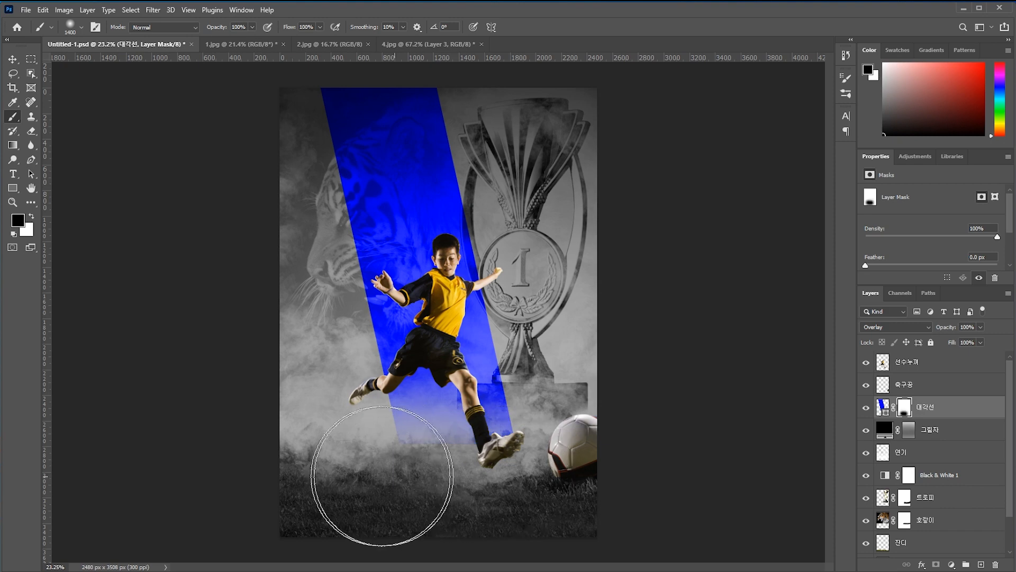
# Fade more of the stripe's lower end on the mask with an 1100 px brush, and move the stripe slightly right
pyautogui.press('[')
pyautogui.press('[')
pyautogui.press('[')
pyautogui.moveTo(381, 445)
pyautogui.mouseDown()
pyautogui.moveTo(418, 453)
pyautogui.moveTo(390, 453)
pyautogui.moveTo(358, 436)
pyautogui.moveTo(456, 476)
pyautogui.moveTo(491, 476)
pyautogui.moveTo(466, 479)
pyautogui.moveTo(505, 478)
pyautogui.moveTo(405, 478)
pyautogui.moveTo(533, 473)
pyautogui.moveTo(488, 466)
pyautogui.moveTo(500, 457)
pyautogui.moveTo(362, 456)
pyautogui.moveTo(351, 444)
pyautogui.moveTo(326, 475)
pyautogui.moveTo(343, 477)
pyautogui.moveTo(360, 450)
pyautogui.moveTo(349, 426)
pyautogui.moveTo(428, 422)
pyautogui.moveTo(441, 435)
pyautogui.moveTo(391, 449)
pyautogui.mouseUp()
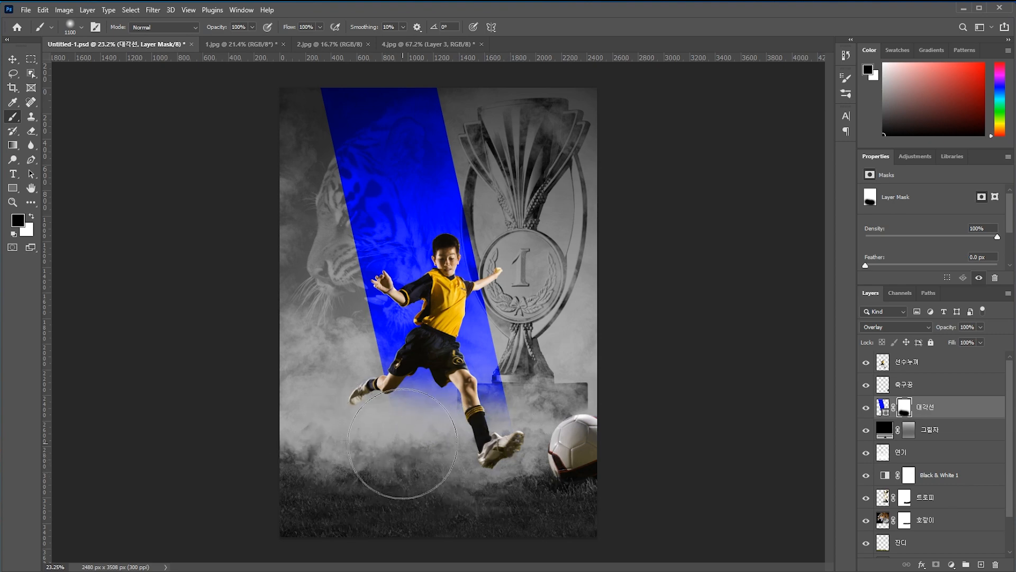
pyautogui.press('v')
pyautogui.moveTo(393, 182); pyautogui.dragTo(401, 181)
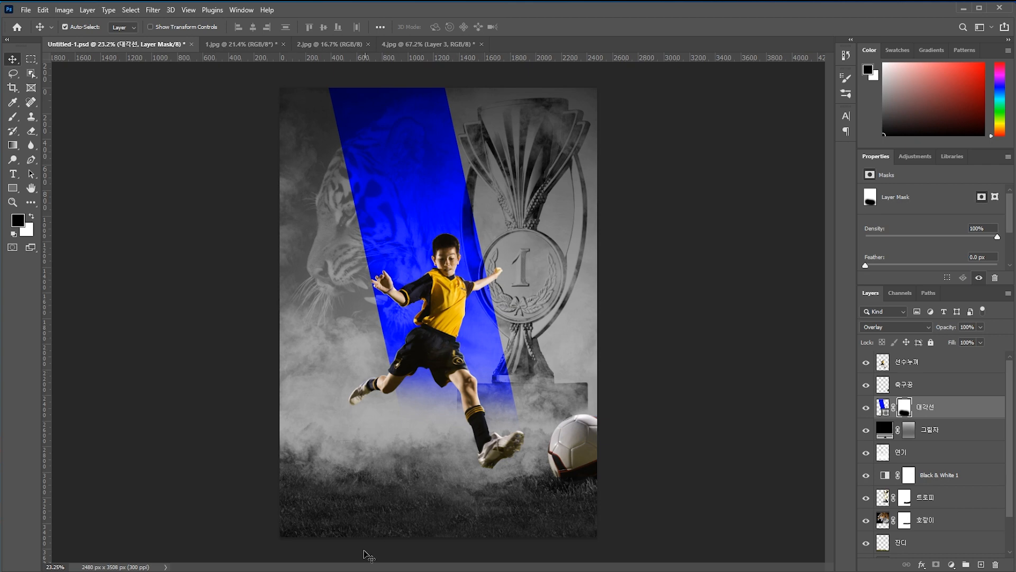
# Switch to the Envato Elements site in the browser, browse its Fonts category and open the Traveller font's page
pyautogui.moveTo(477, 570); pyautogui.dragTo(474, 78)
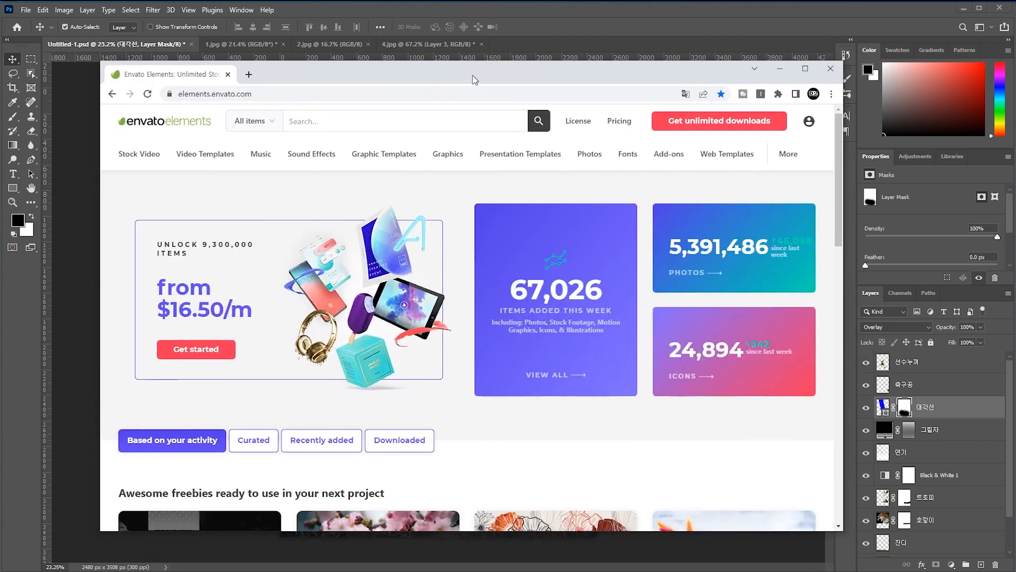
pyautogui.doubleClick(475, 76)
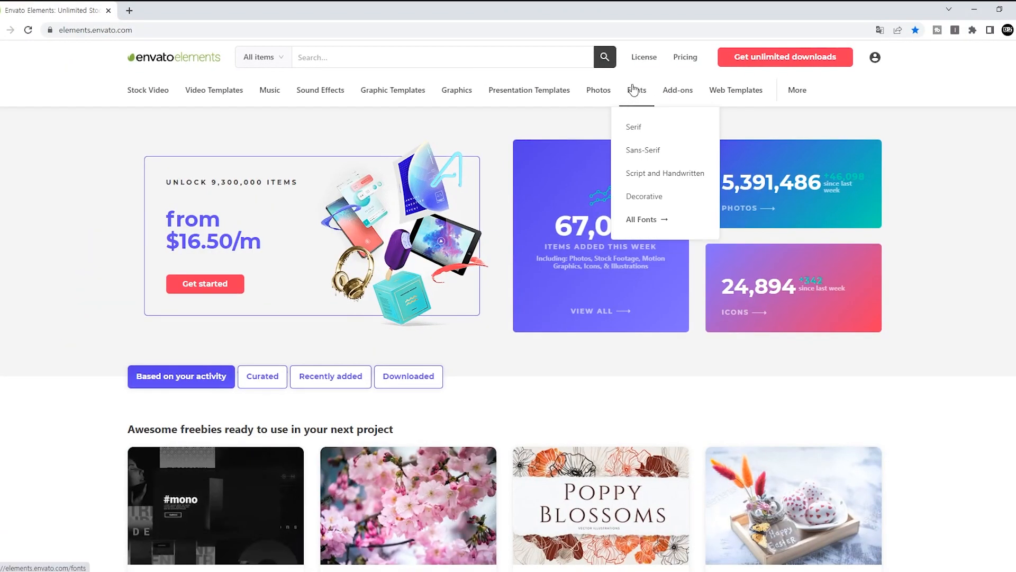
pyautogui.click(635, 97)
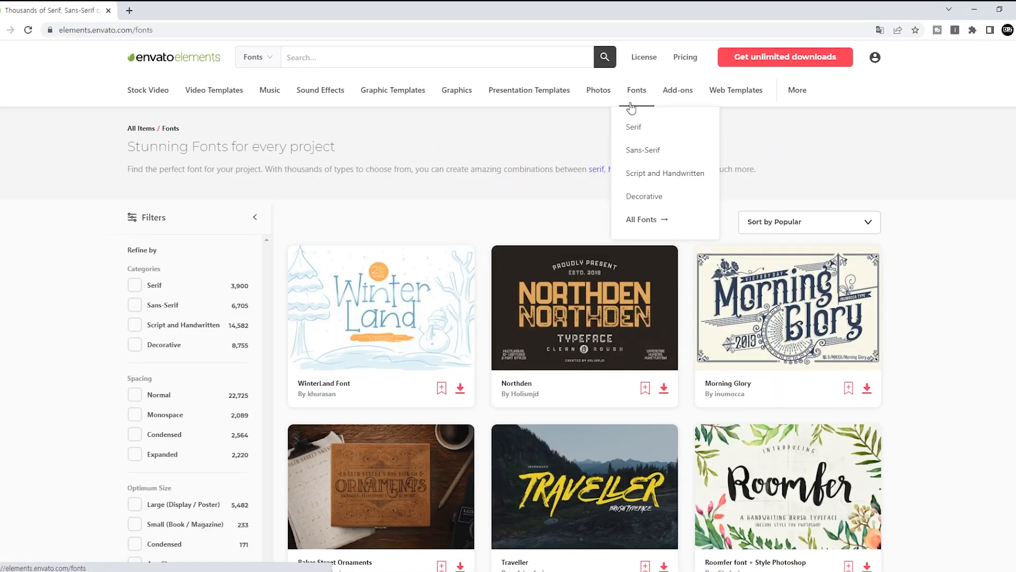
pyautogui.scroll(-4, 931, 402)
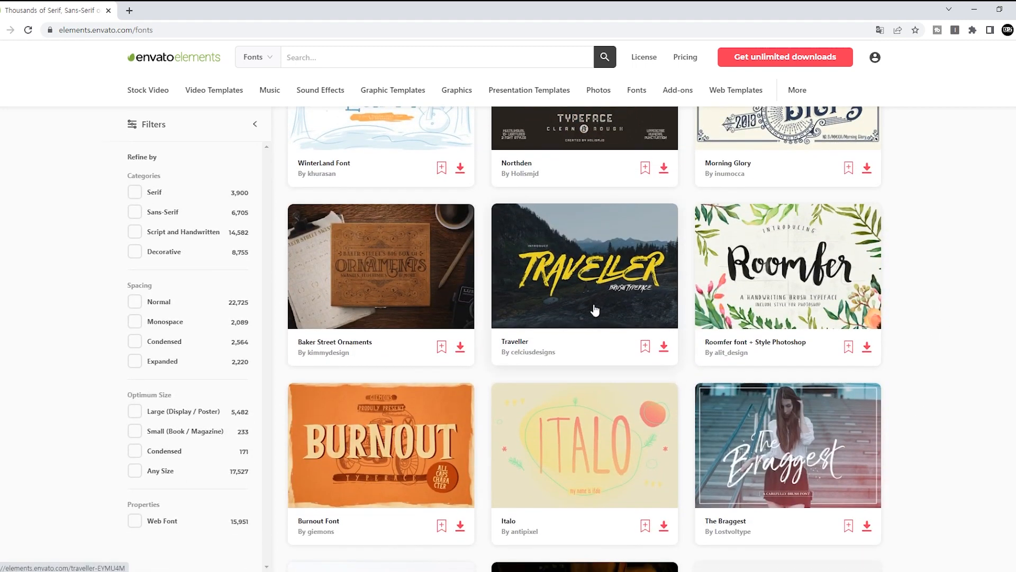
pyautogui.scroll(1, 551, 318)
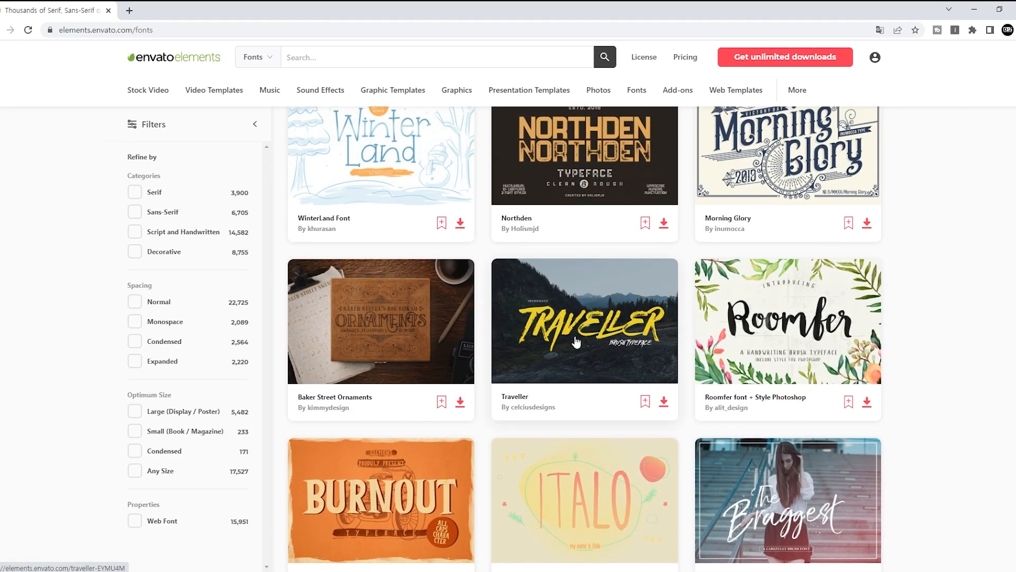
pyautogui.click(613, 321)
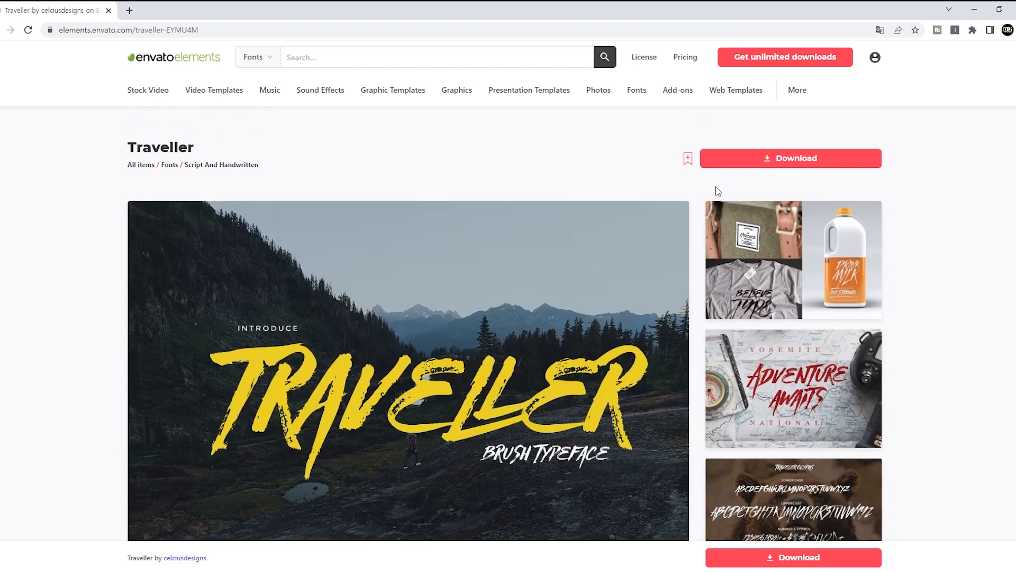
# Download the Traveller font, adding it to the existing 유튜브영상 project
pyautogui.click(747, 159)
pyautogui.click(405, 293)
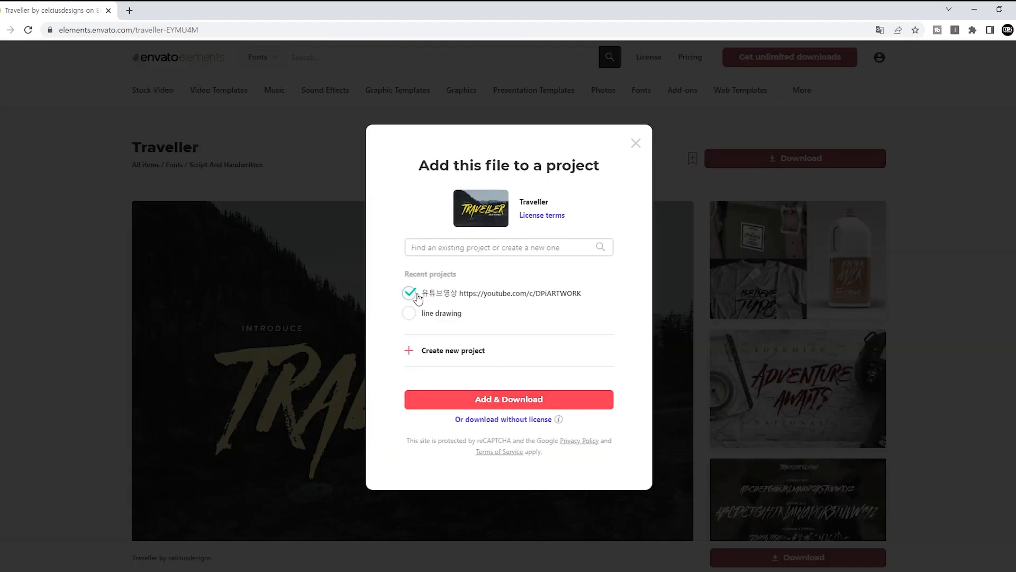
pyautogui.click(503, 408)
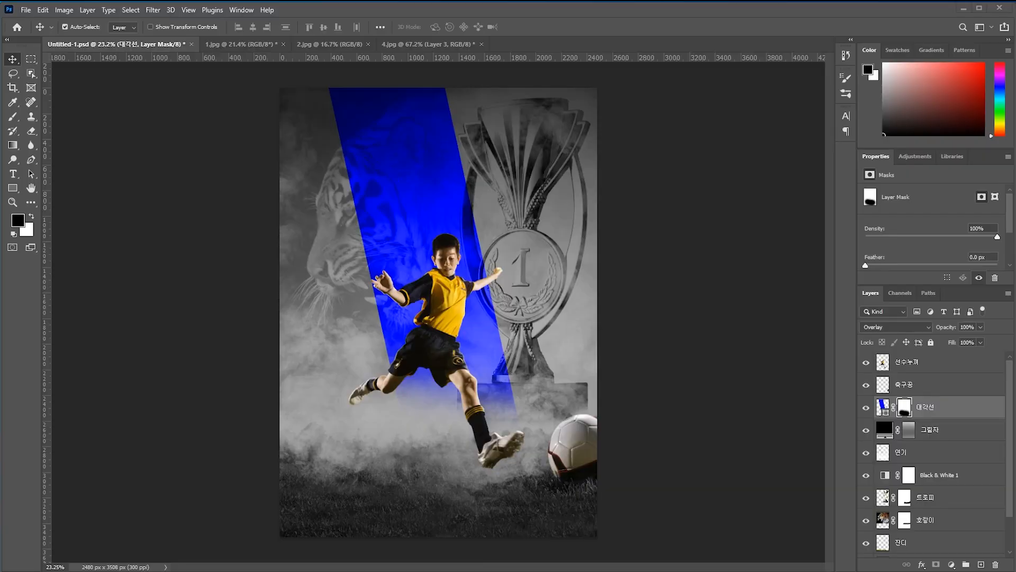
# Install the Traveler font file from the extracted traveller folder for all users, and minimize the folder window
pyautogui.moveTo(444, 243); pyautogui.dragTo(426, 225)
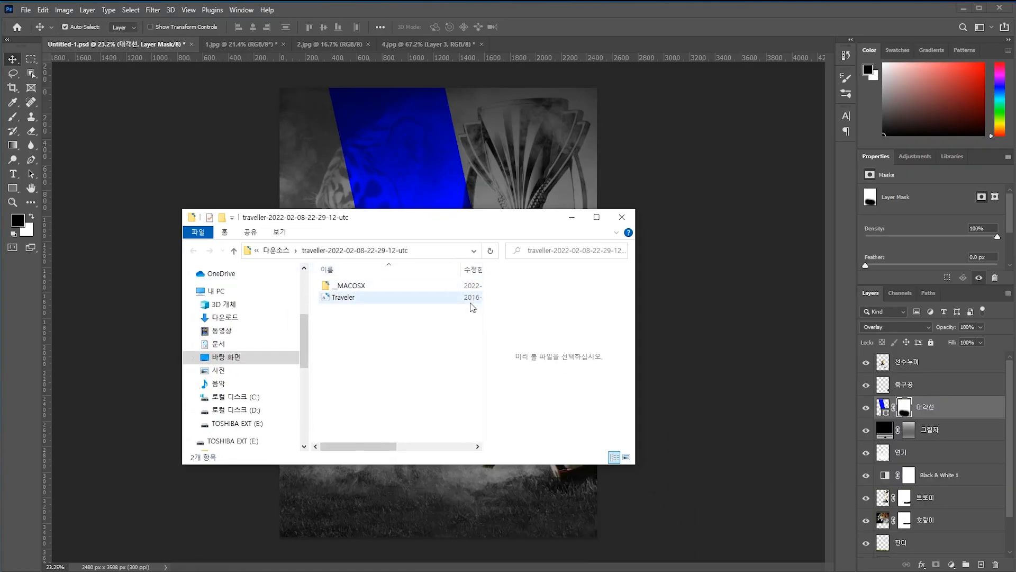
pyautogui.moveTo(635, 336); pyautogui.dragTo(746, 336)
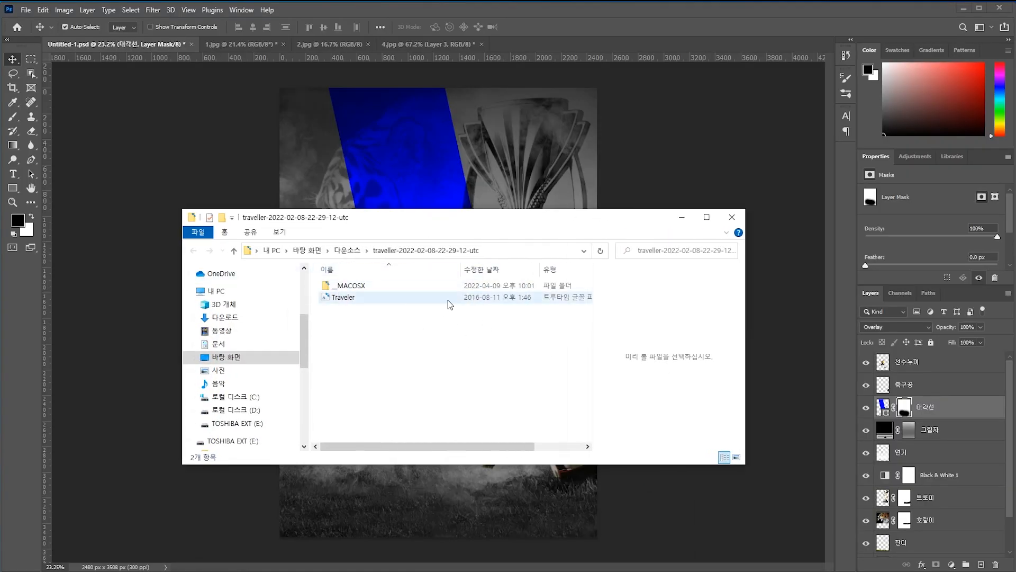
pyautogui.click(355, 298)
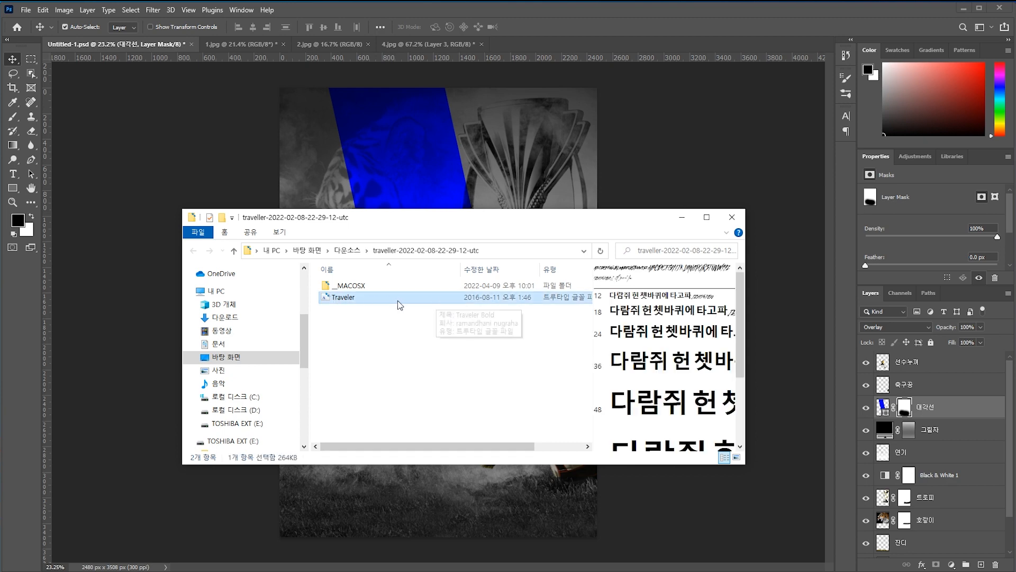
pyautogui.rightClick(346, 298)
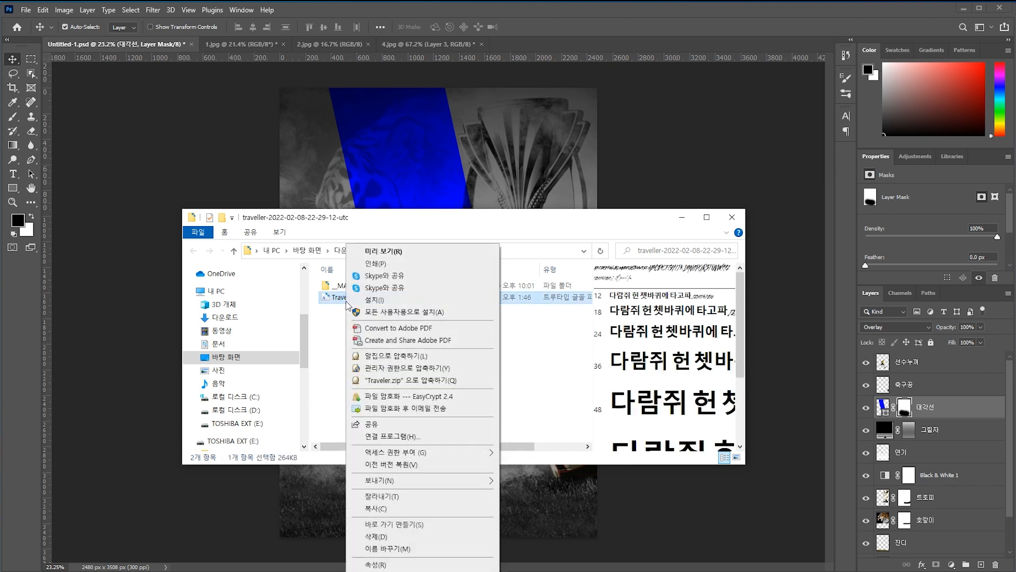
pyautogui.click(401, 312)
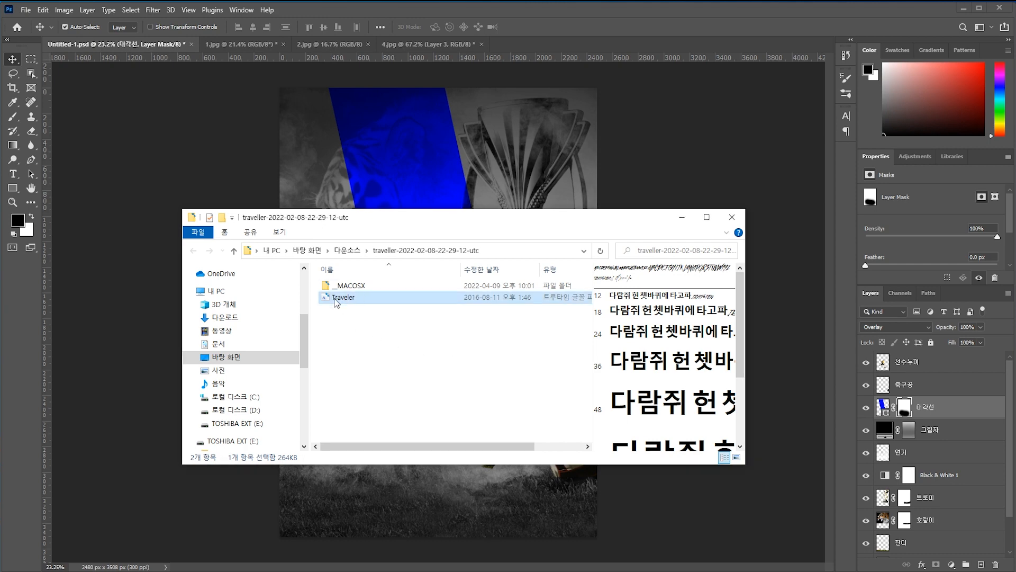
pyautogui.click(682, 218)
# Select the 축구공 layer for inserting text above it and set the Type tool's font size to 100 pt
pyautogui.click(906, 370)
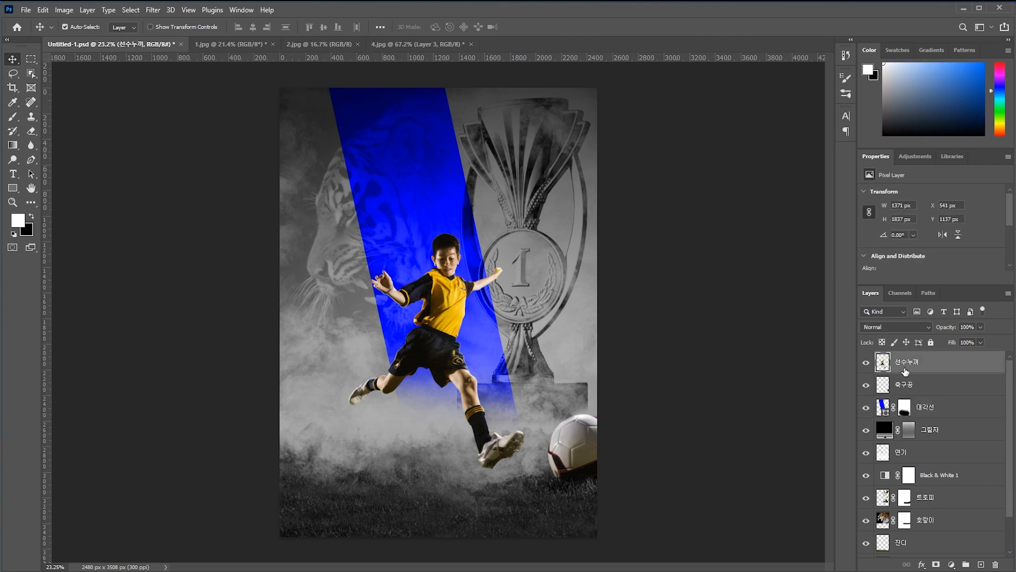
pyautogui.click(911, 388)
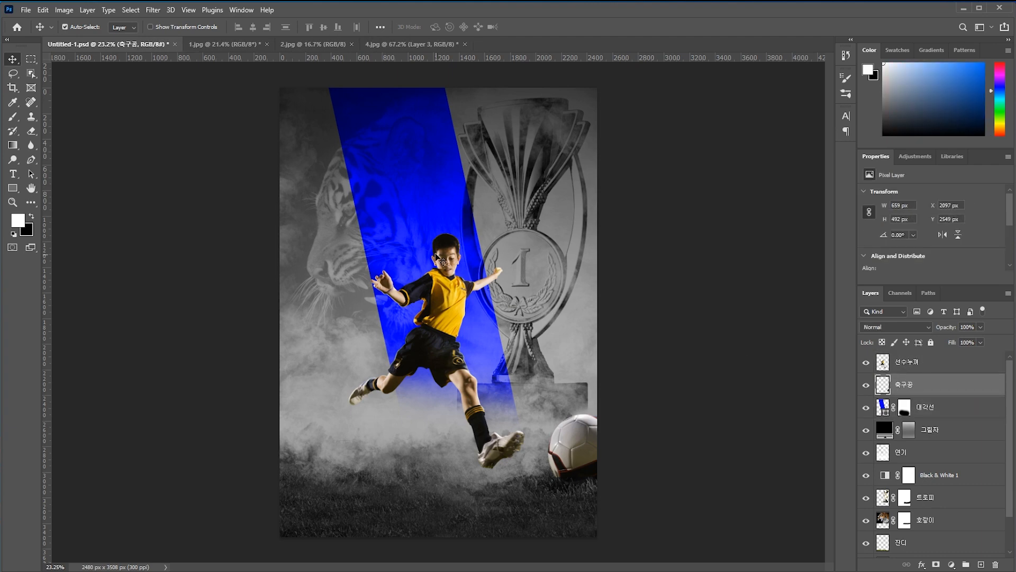
pyautogui.scroll(2, 434, 265)
pyautogui.click(13, 174)
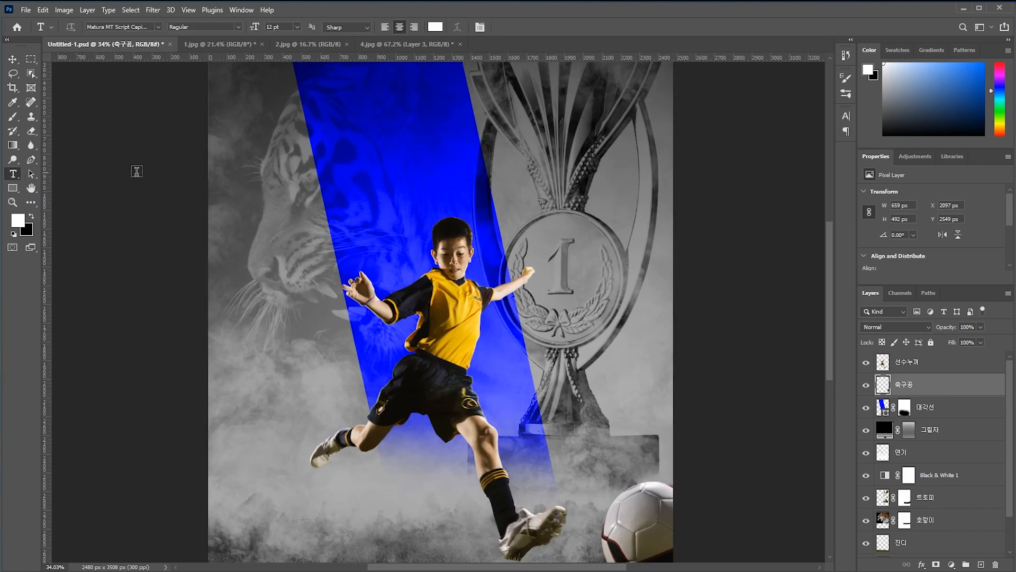
pyautogui.click(297, 27)
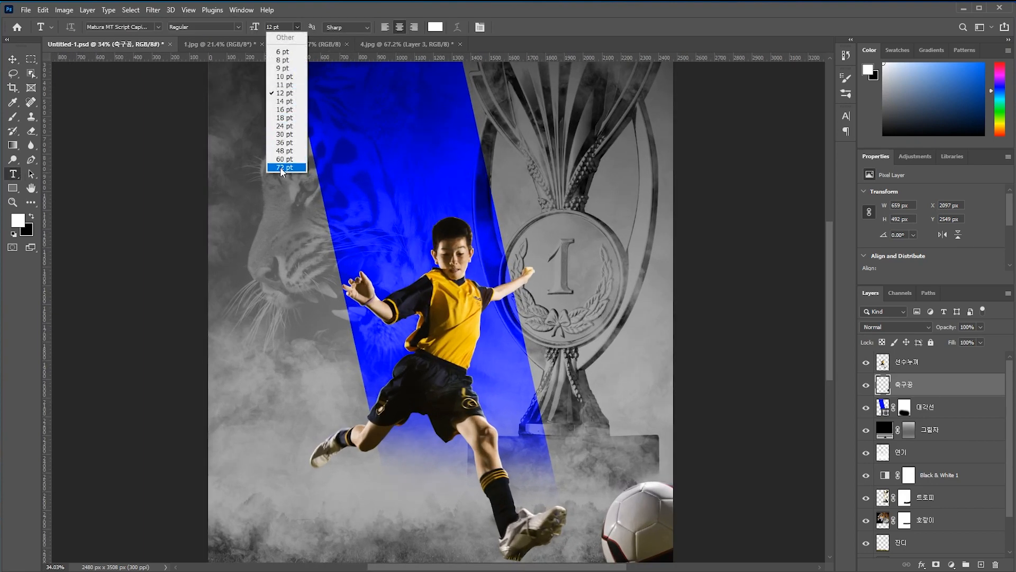
pyautogui.click(315, 60)
pyautogui.write('100')
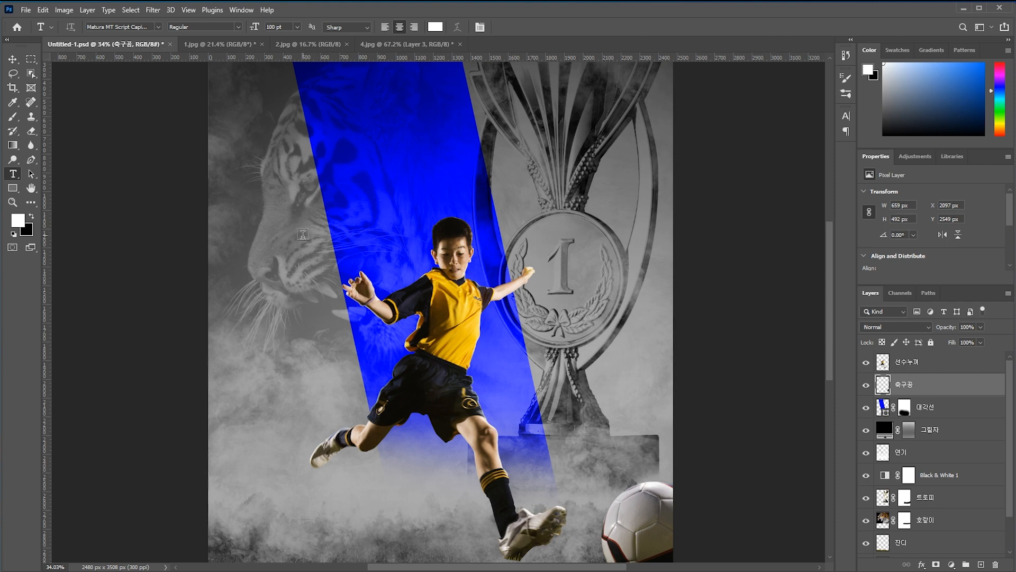
# Add the white two-line text "Enavto" / "Element" behind the player and shift it right over the blue stripe
pyautogui.click(350, 223)
pyautogui.write('Ev')
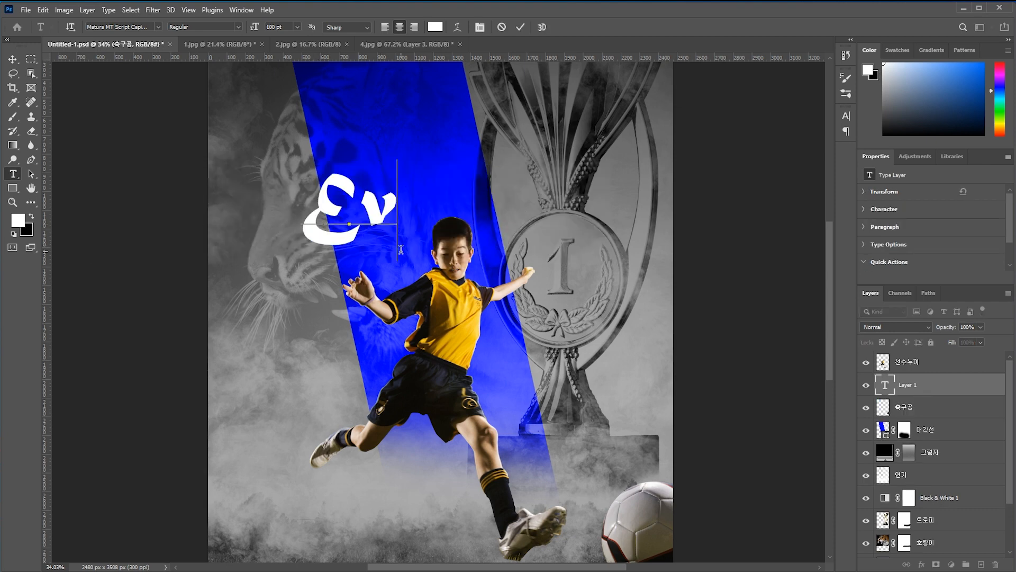
pyautogui.press('BackSpace')
pyautogui.write('nav')
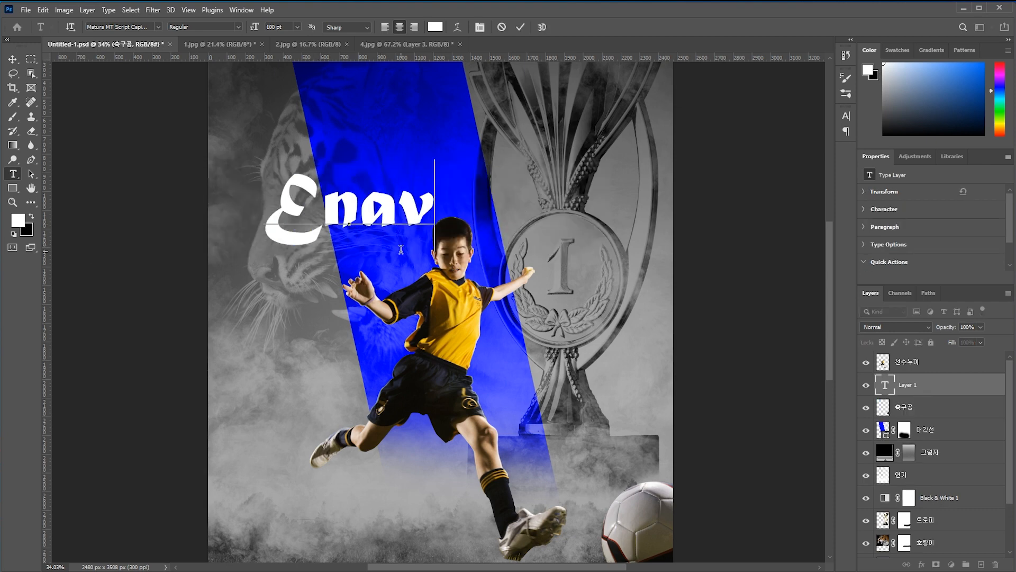
pyautogui.write('to')
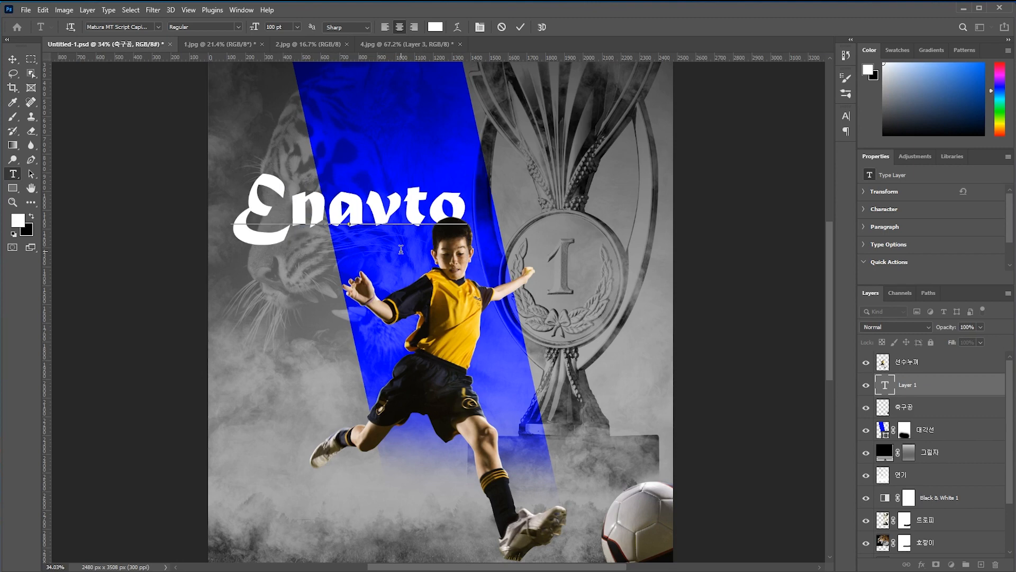
pyautogui.press('Return')
pyautogui.write('Element')
pyautogui.moveTo(229, 181); pyautogui.dragTo(416, 227)
pyautogui.hotkey('ctrl', 'Return')
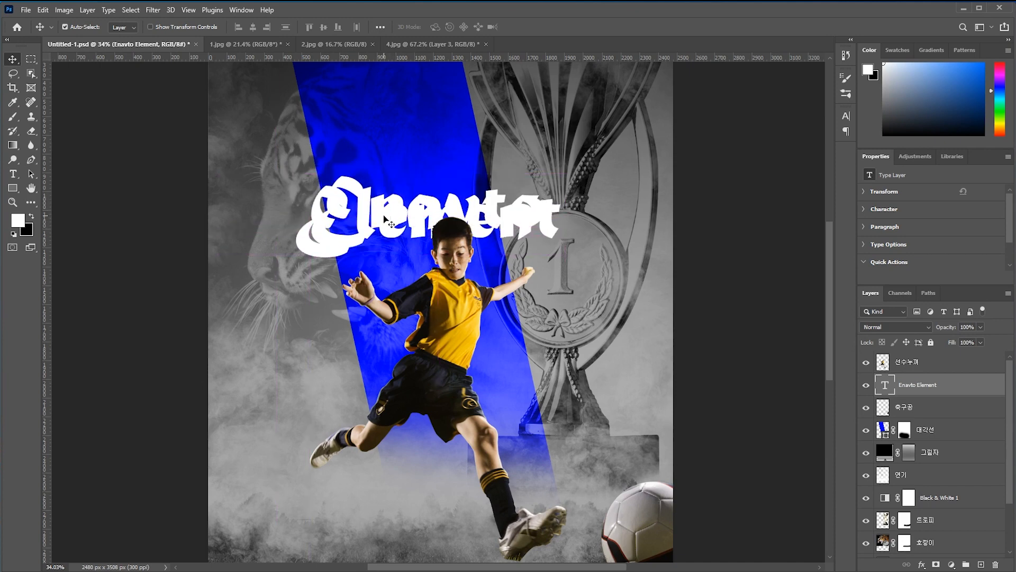
# Set the title's leading to 100 pt and move the text down to the player's torso
pyautogui.click(845, 116)
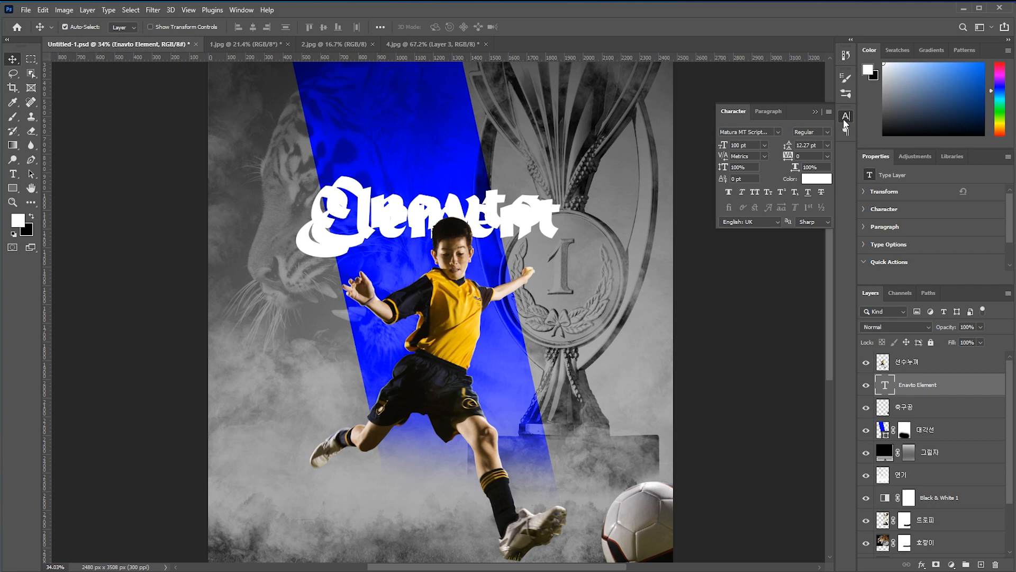
pyautogui.click(815, 145)
pyautogui.write('100')
pyautogui.press('Return')
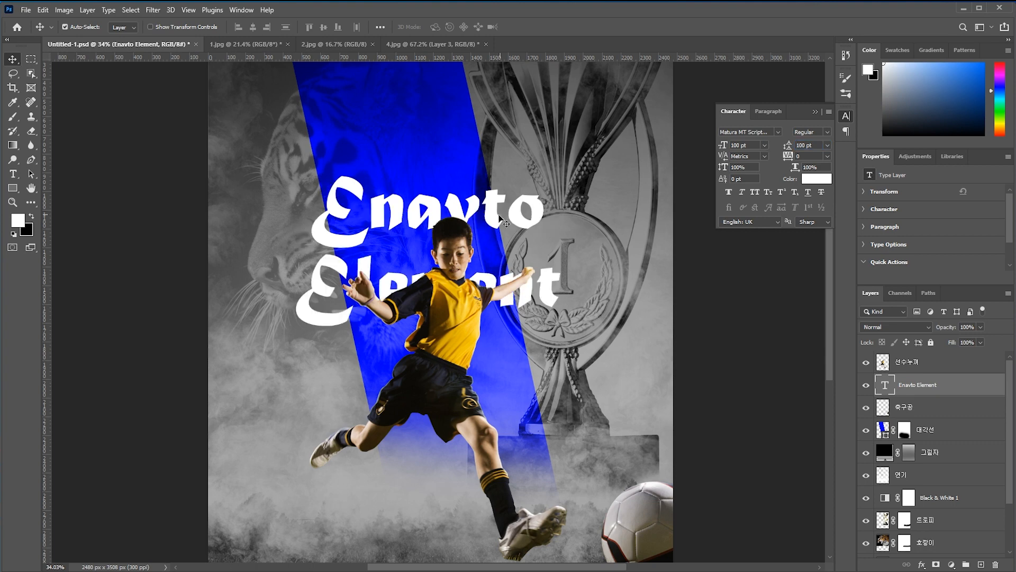
pyautogui.moveTo(502, 220); pyautogui.dragTo(517, 270)
# Add an "s" to the title's second line so it reads "Elements"
pyautogui.doubleClick(566, 346)
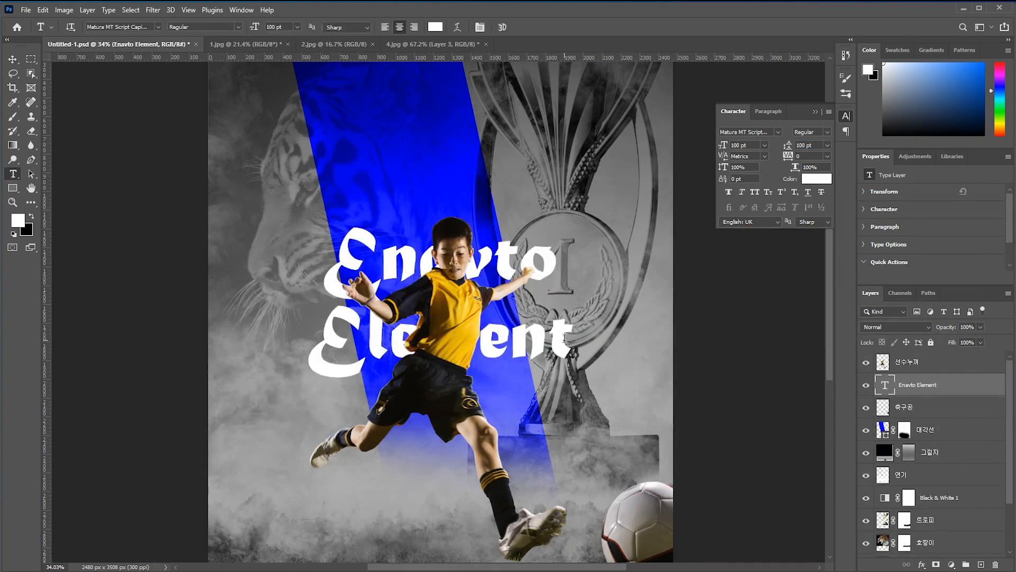
pyautogui.write('s')
pyautogui.hotkey('ctrl', 'Return')
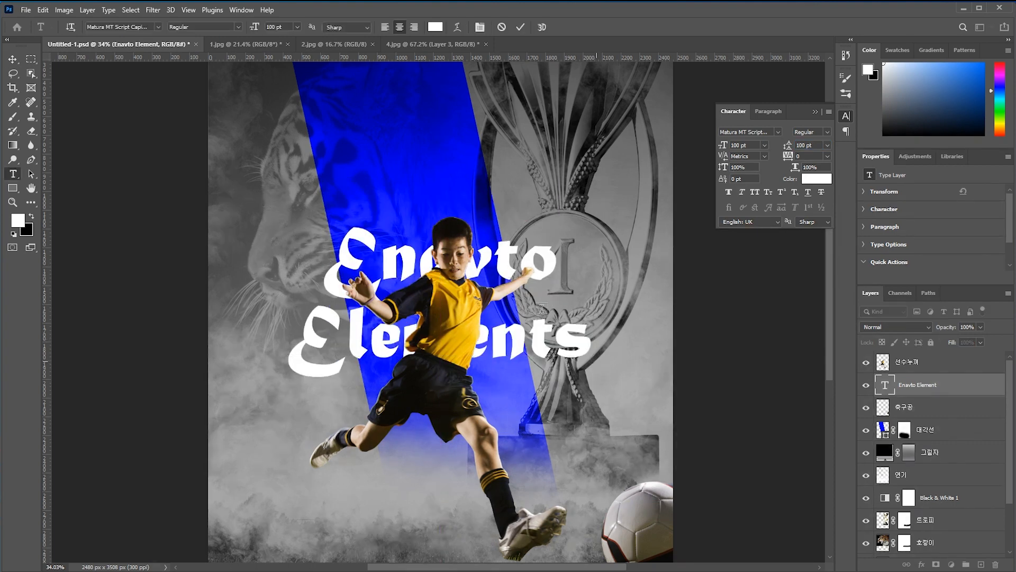
pyautogui.press('v')
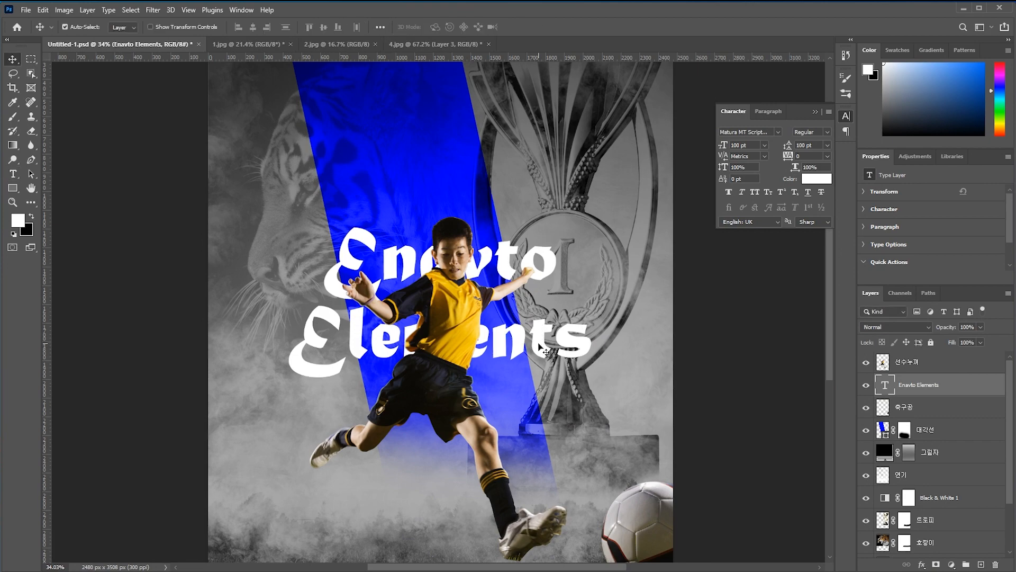
# Change the title's font to Traveler Bold
pyautogui.click(775, 132)
pyautogui.write('t')
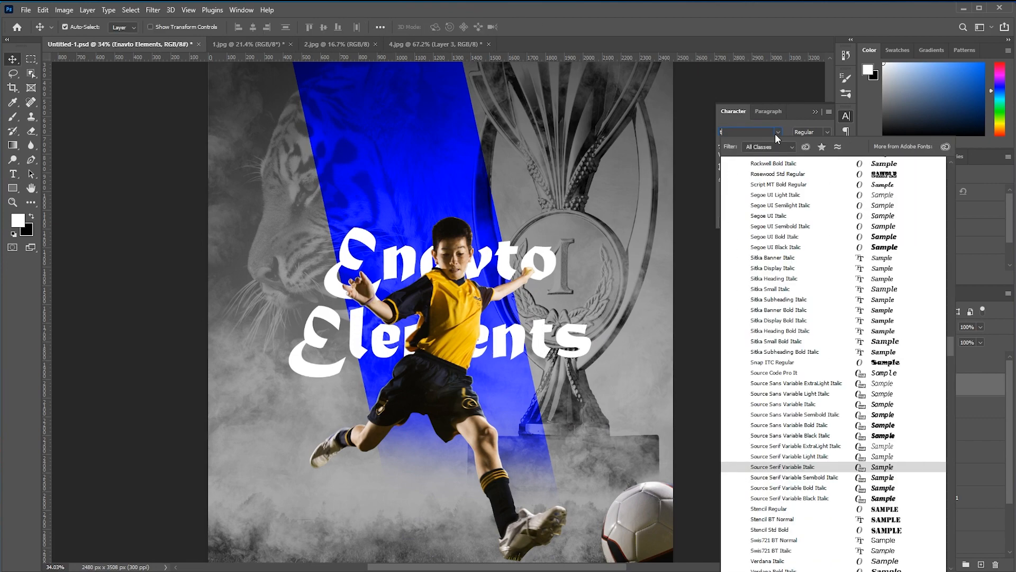
pyautogui.write('ra')
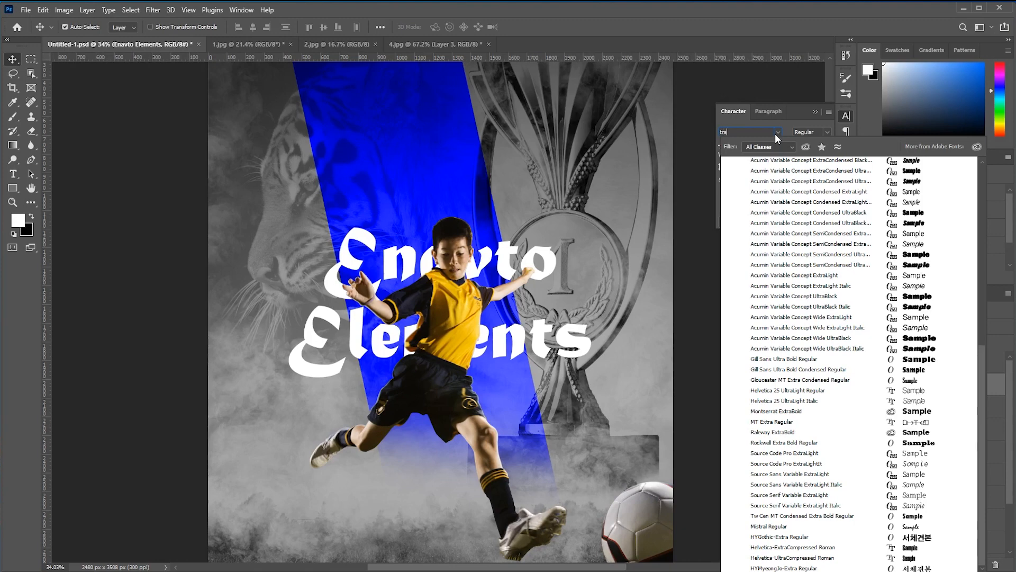
pyautogui.write('v')
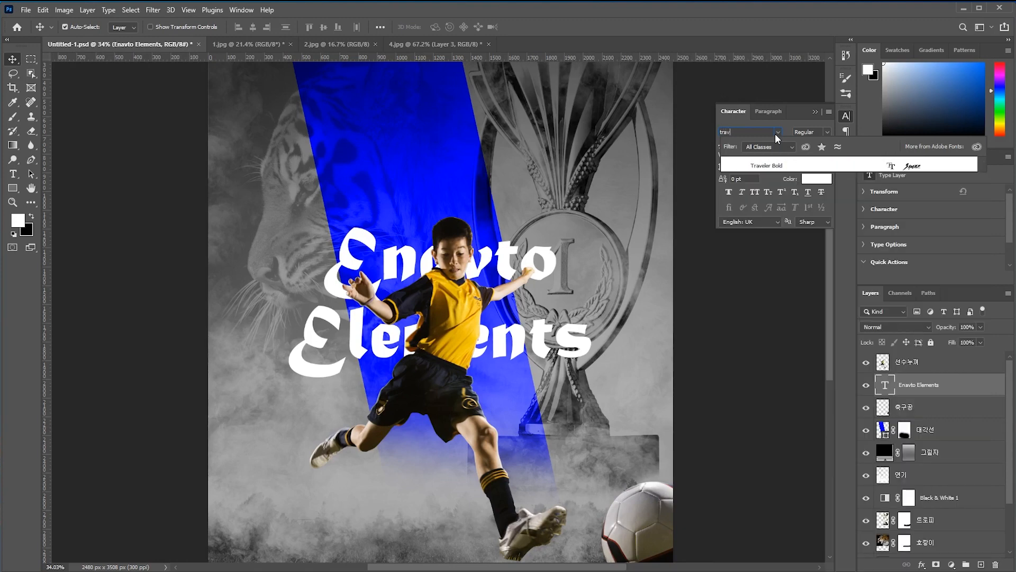
pyautogui.click(762, 165)
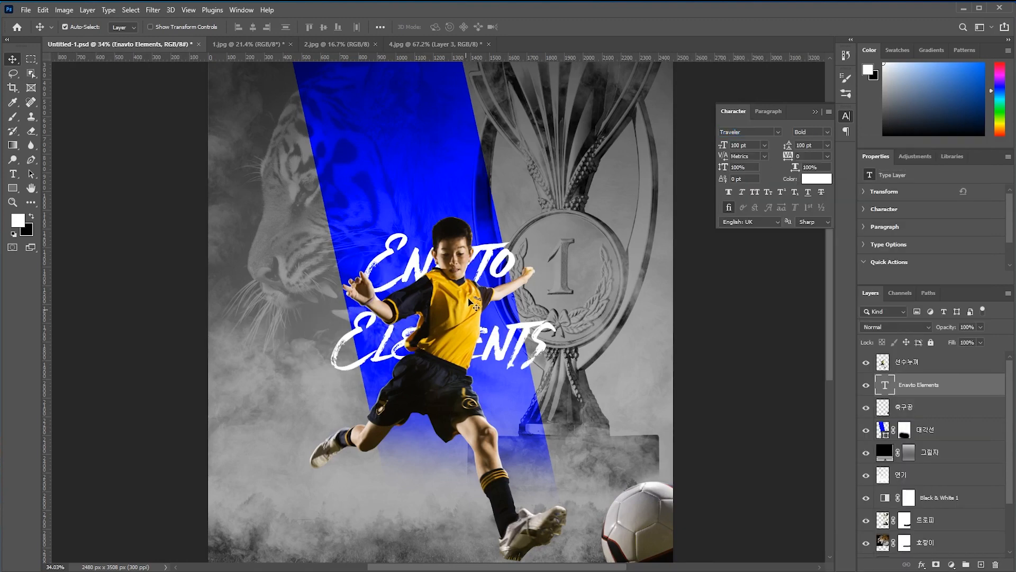
# Scale the title text up proportionally to 166.82% behind the player
pyautogui.hotkey('ctrl', 't')
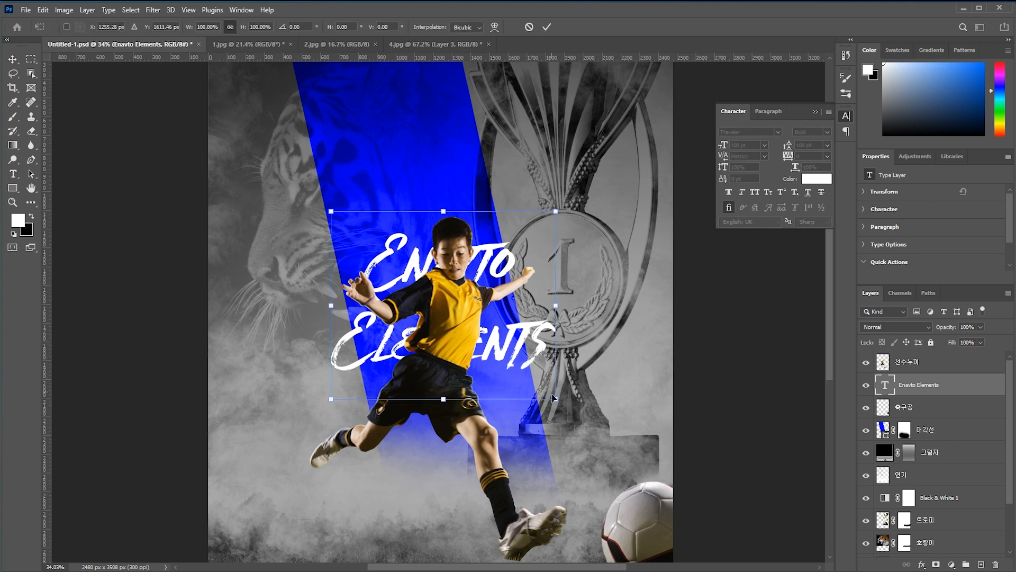
pyautogui.moveTo(555, 399); pyautogui.dragTo(577, 416)
pyautogui.moveTo(621, 473); pyautogui.dragTo(632, 482)
pyautogui.press('Return')
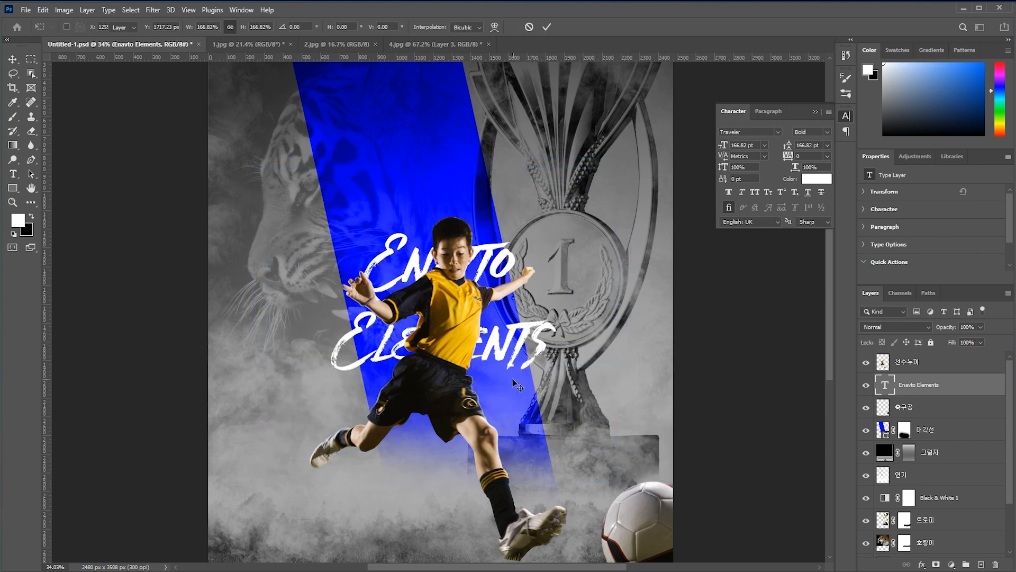
pyautogui.scroll(-2, 483, 362)
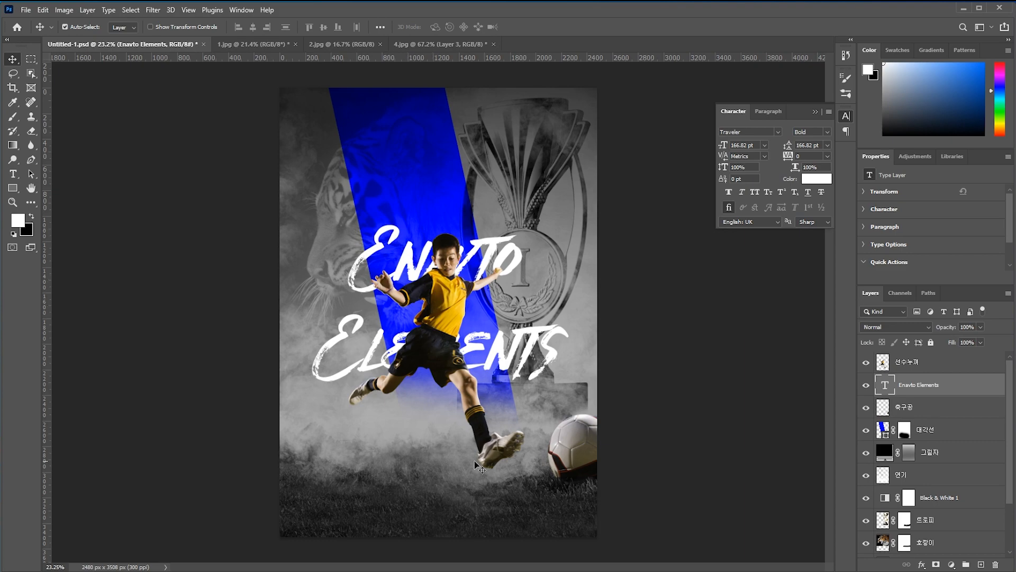
# Switch to the browser, find the Amithen Brush Font among the Envato Elements fonts and download it with a project license
pyautogui.click(497, 563)
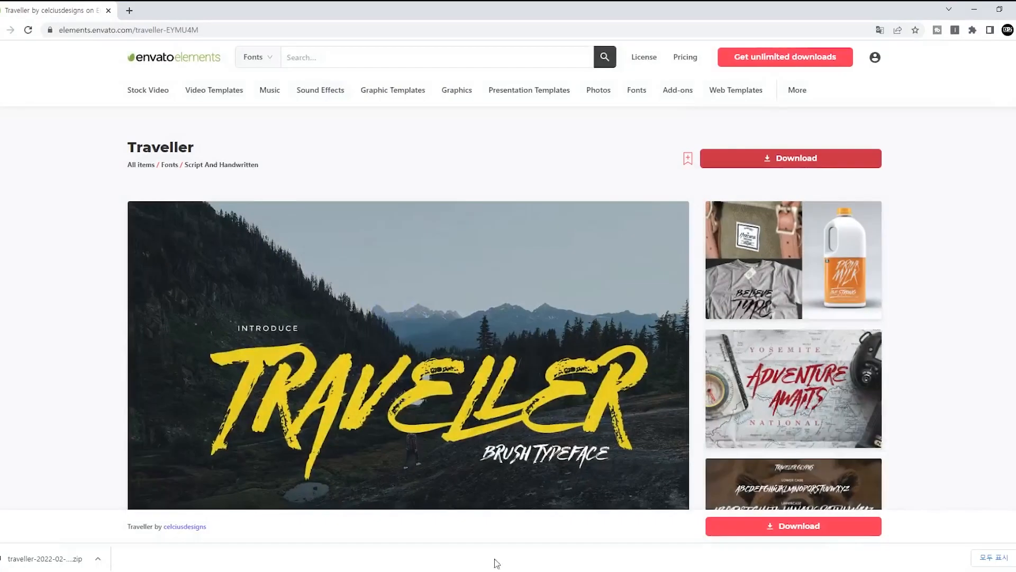
pyautogui.hotkey('alt', 'Left')
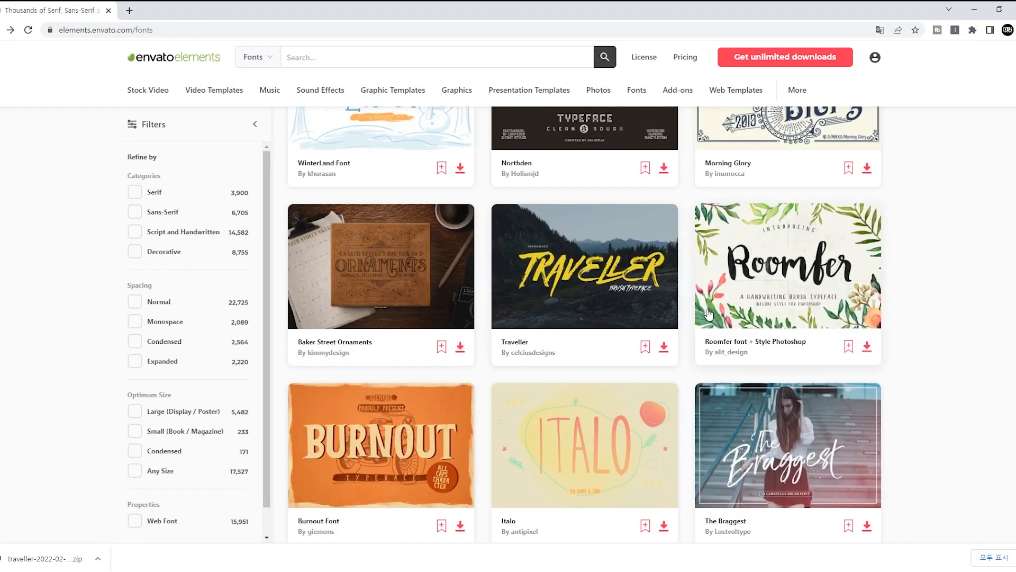
pyautogui.scroll(-5, 392, 254)
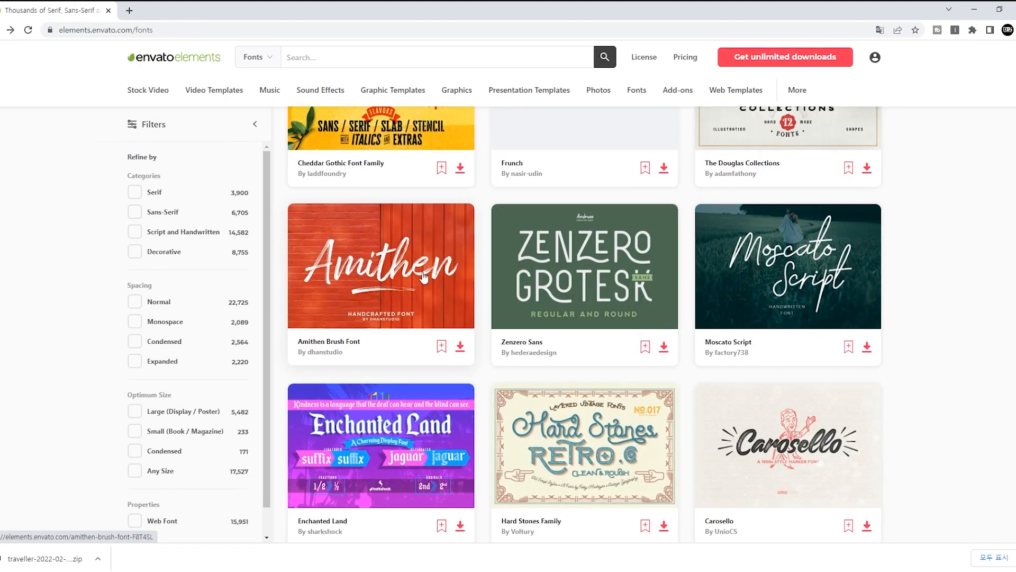
pyautogui.scroll(2, 364, 280)
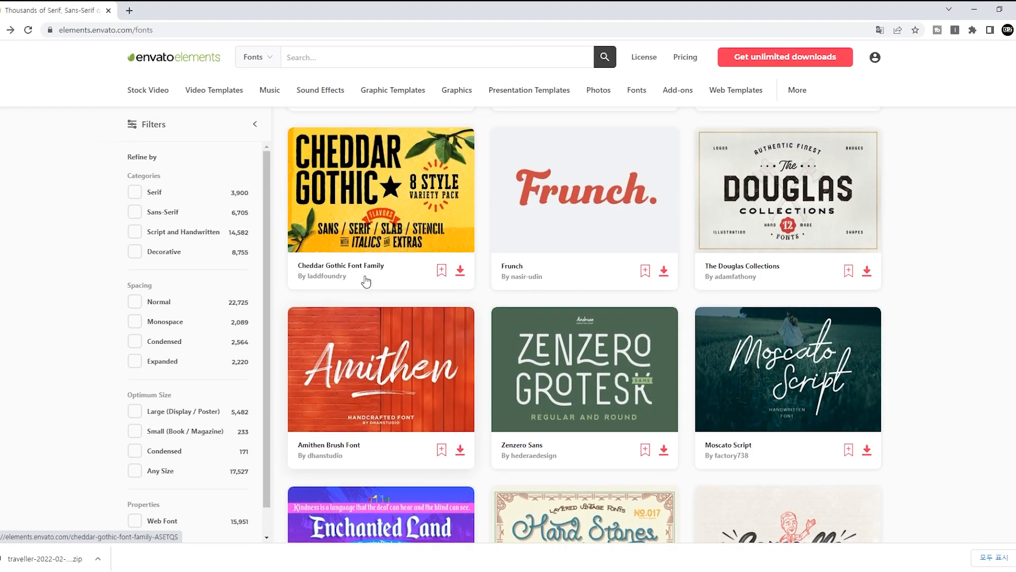
pyautogui.scroll(-2, 490, 266)
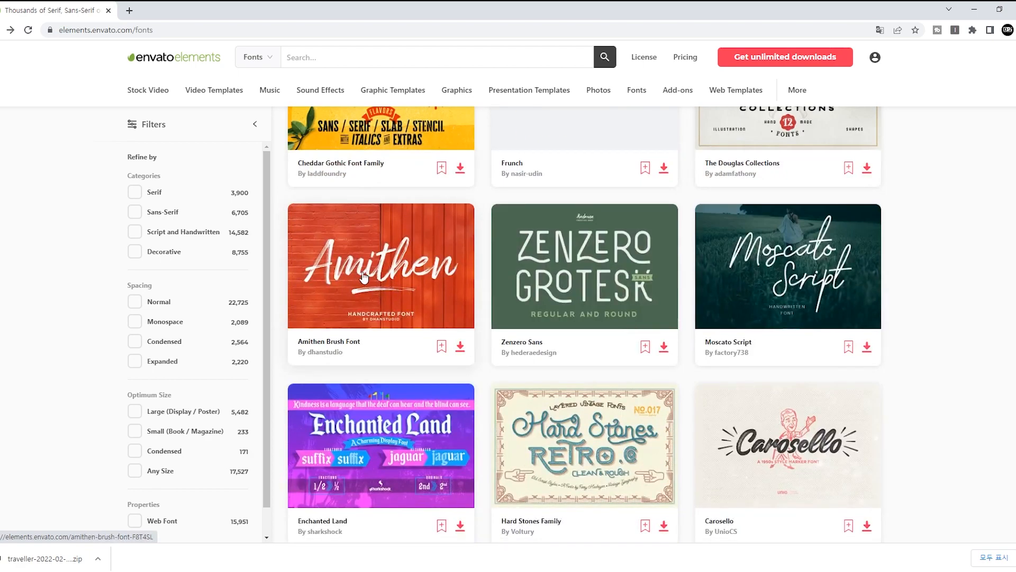
pyautogui.click(460, 347)
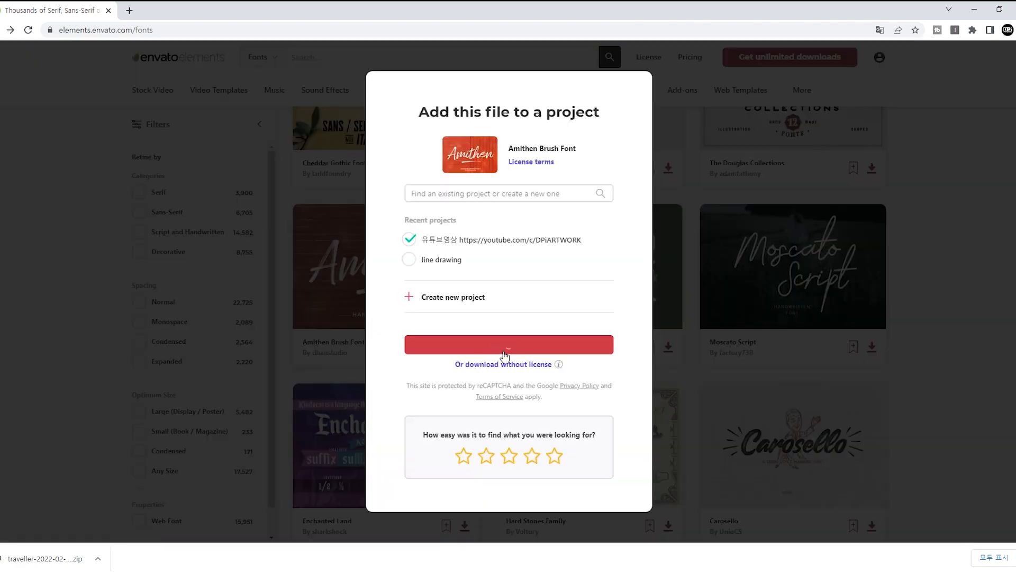
pyautogui.click(503, 347)
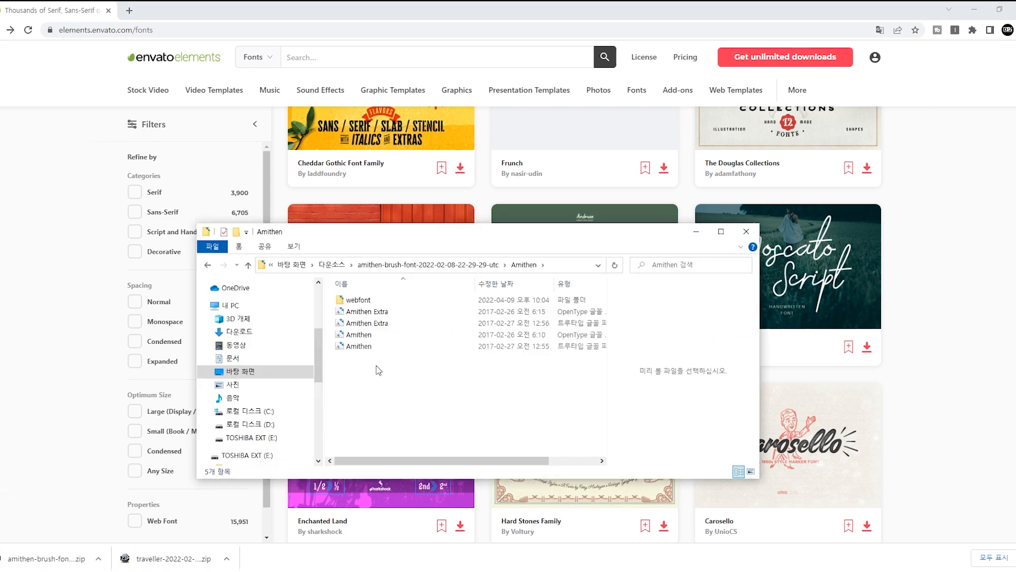
# Install the four Amithen and Amithen Extra font files from the extracted Amithen folder and return to Photoshop
pyautogui.moveTo(386, 385); pyautogui.dragTo(346, 312)
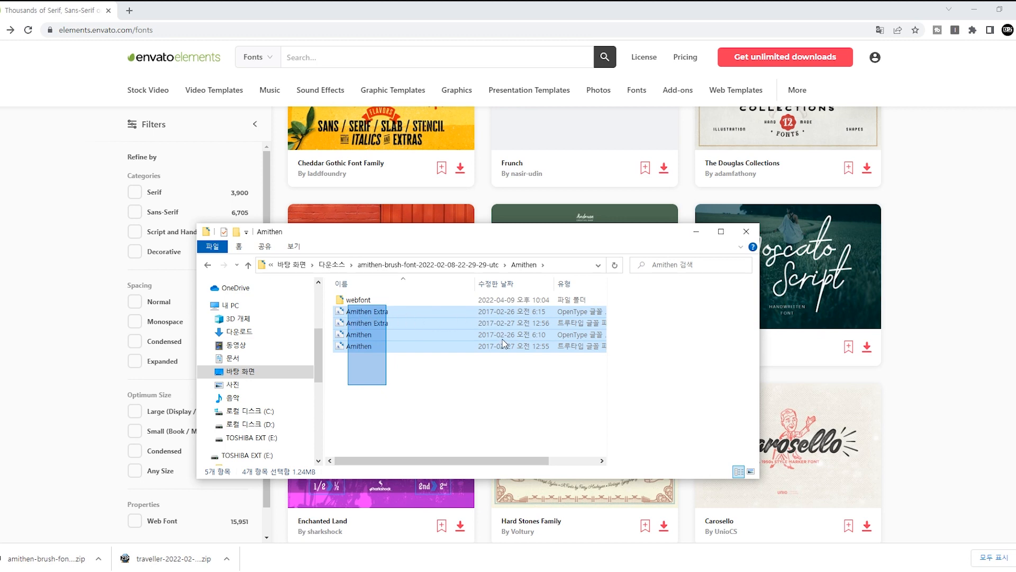
pyautogui.moveTo(502, 344); pyautogui.dragTo(361, 312)
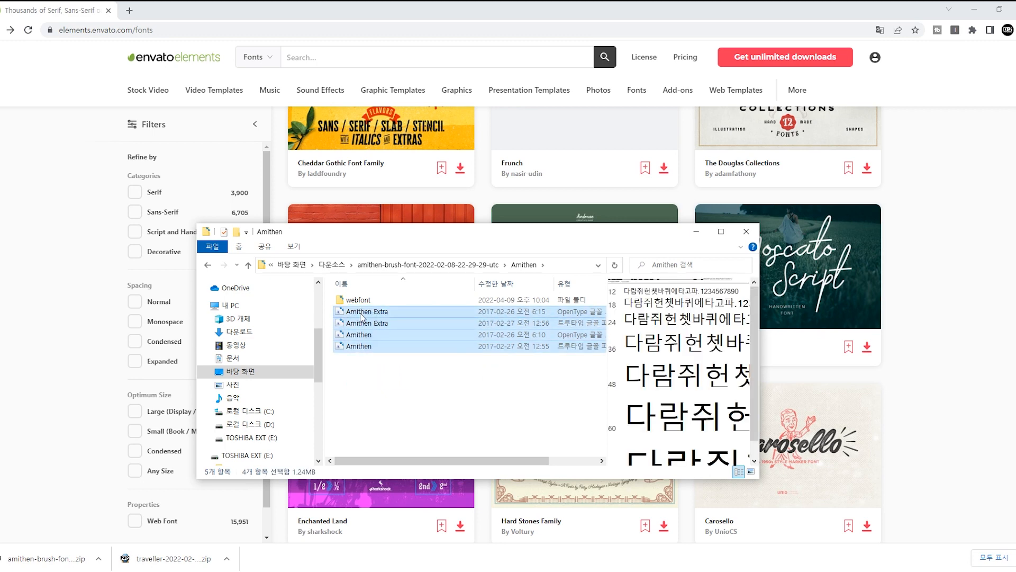
pyautogui.rightClick(361, 317)
pyautogui.click(415, 85)
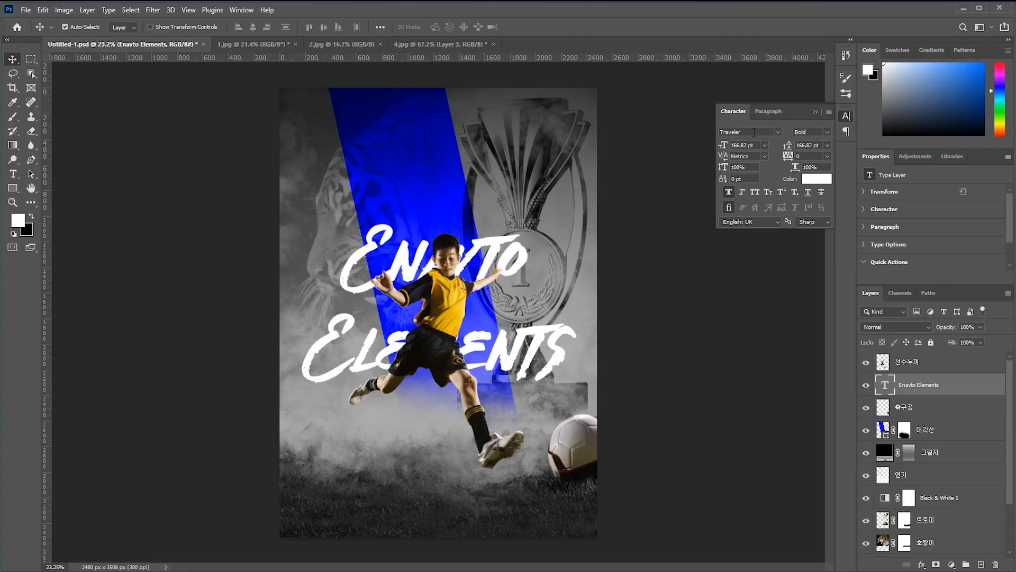
# Duplicate the "Enavto Elements" text layer, hide the original and set the duplicate's font to Amithen Regular
pyautogui.click(925, 384)
pyautogui.hotkey('ctrl', 'j')
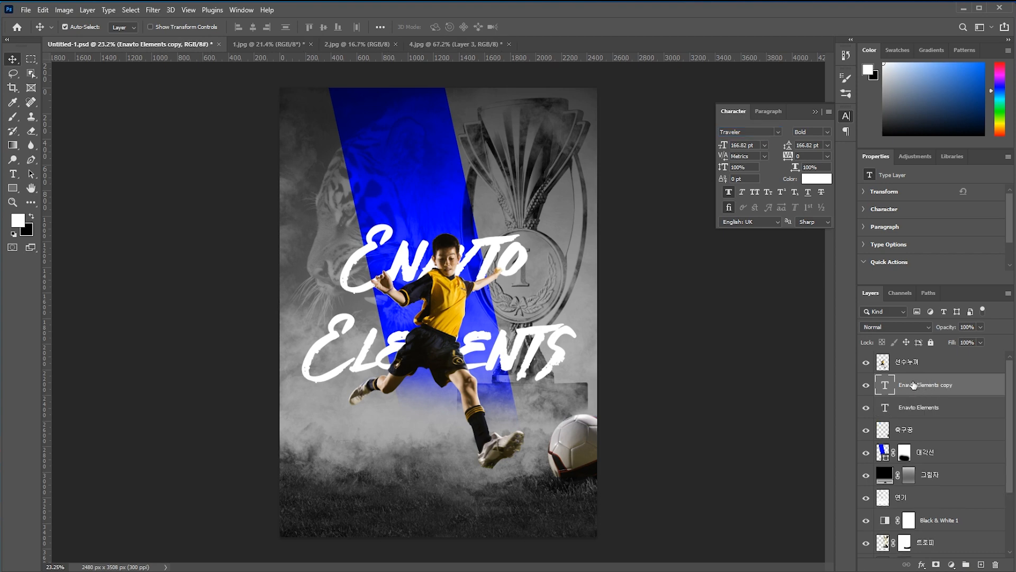
pyautogui.click(866, 407)
pyautogui.write('ami')
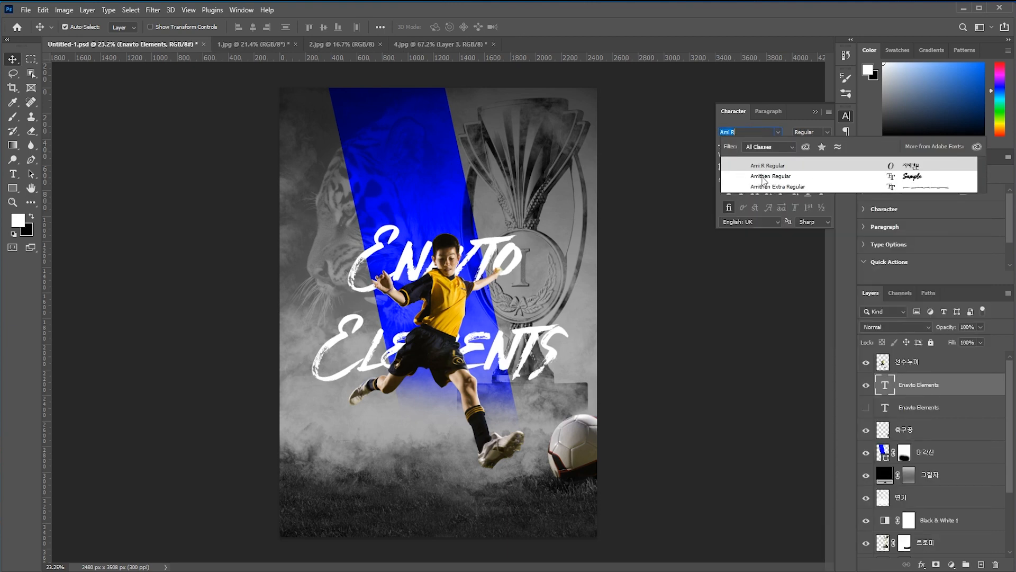
pyautogui.click(764, 177)
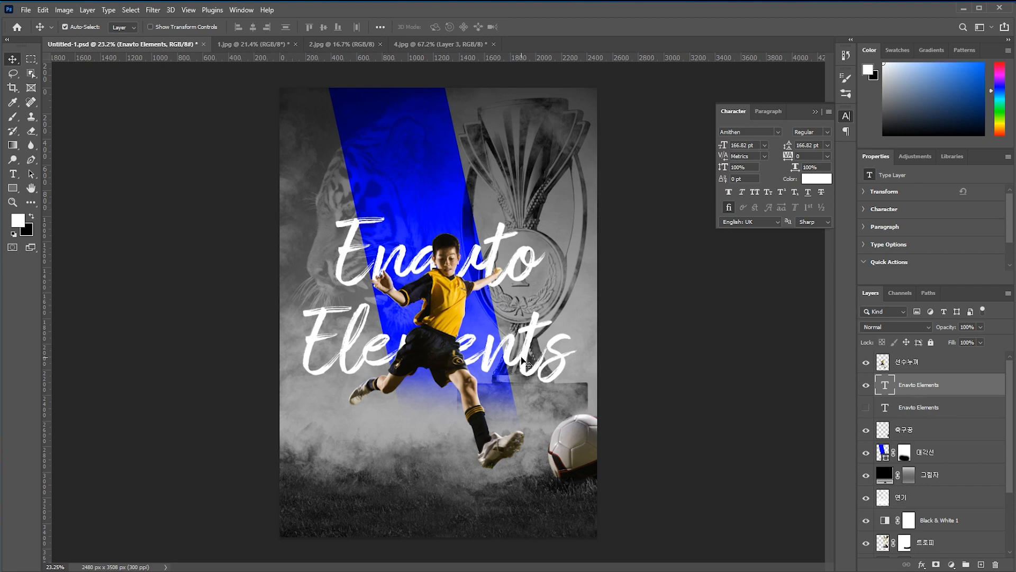
# Scale the Amithen title down proportionally to 90.28% about its centre
pyautogui.hotkey('ctrl', 't')
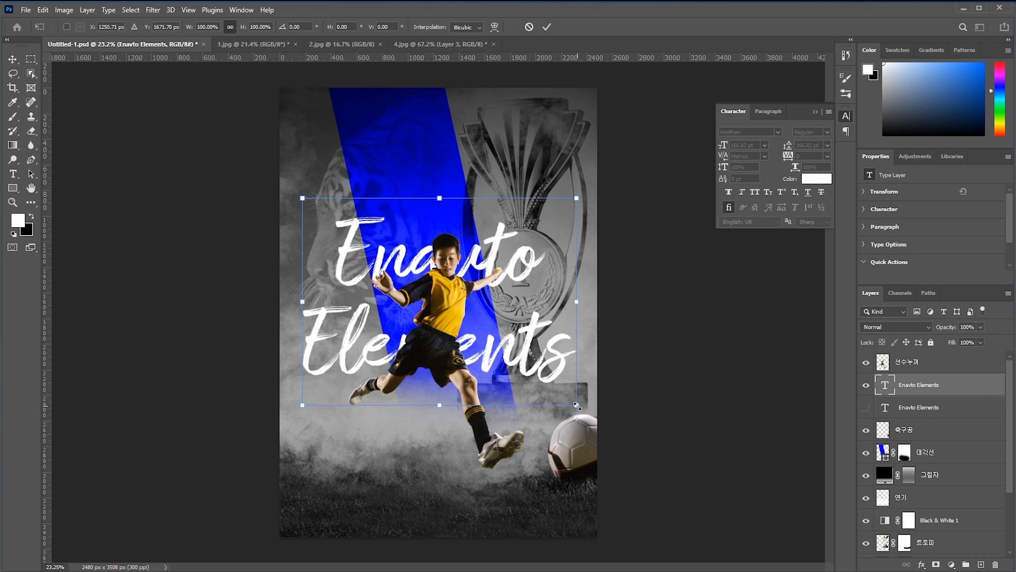
pyautogui.moveTo(577, 405); pyautogui.dragTo(564, 395)
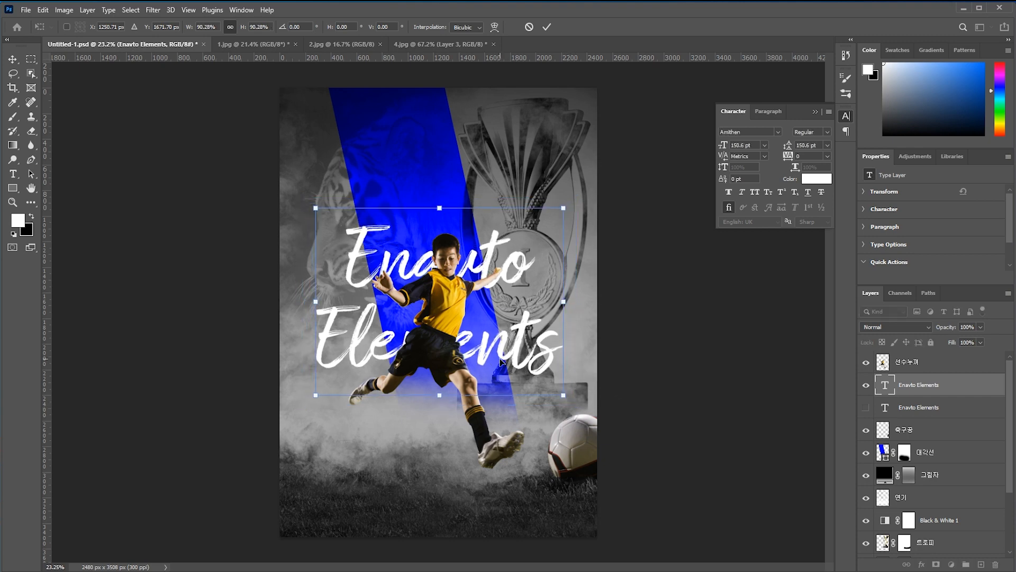
pyautogui.press('Return')
# Duplicate the Amithen title layer and move the copy above the player layer 선수누끼
pyautogui.scroll(1, 440, 307)
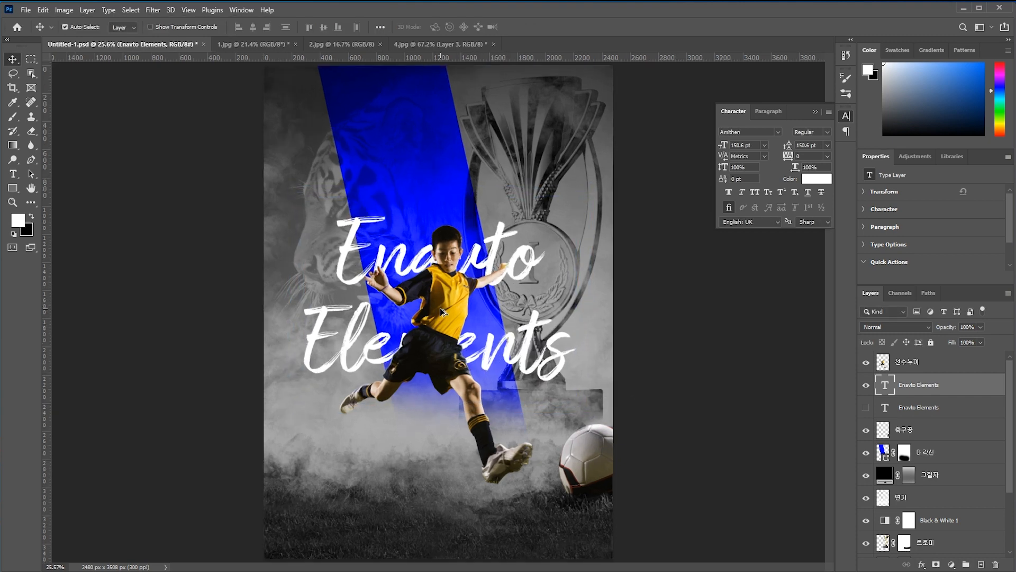
pyautogui.scroll(2, 440, 307)
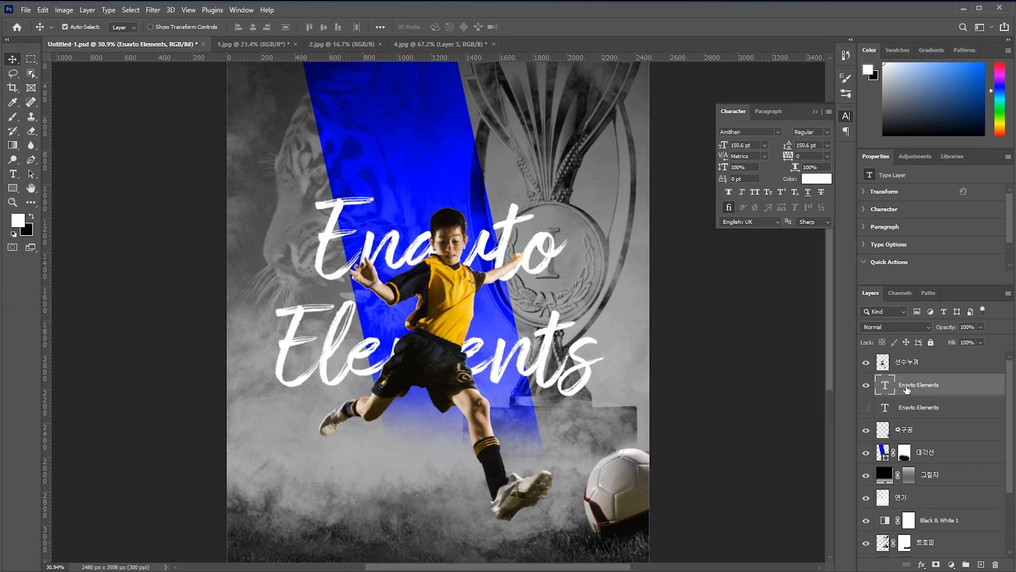
pyautogui.hotkey('ctrl', 'j')
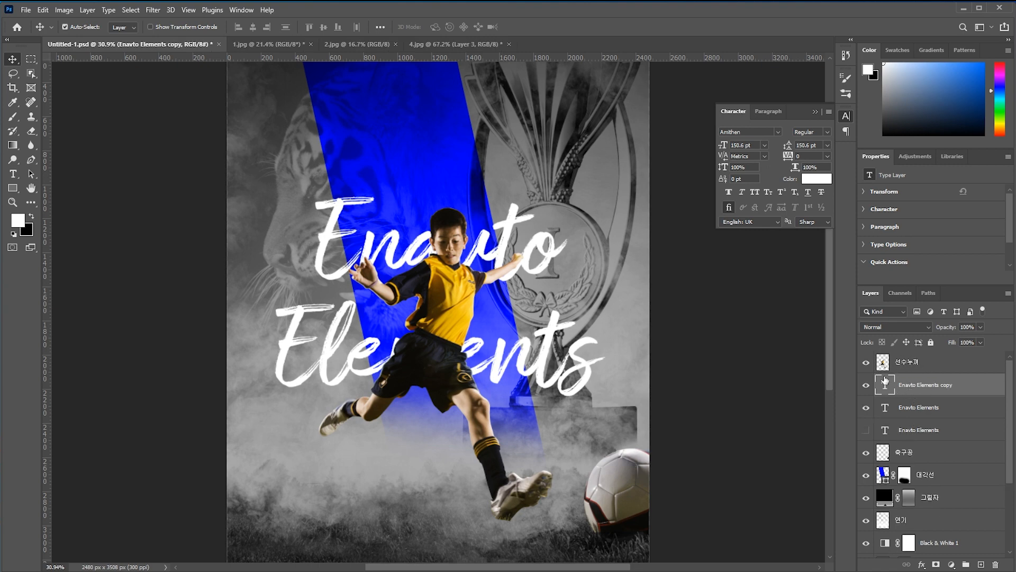
pyautogui.moveTo(916, 391); pyautogui.dragTo(909, 358)
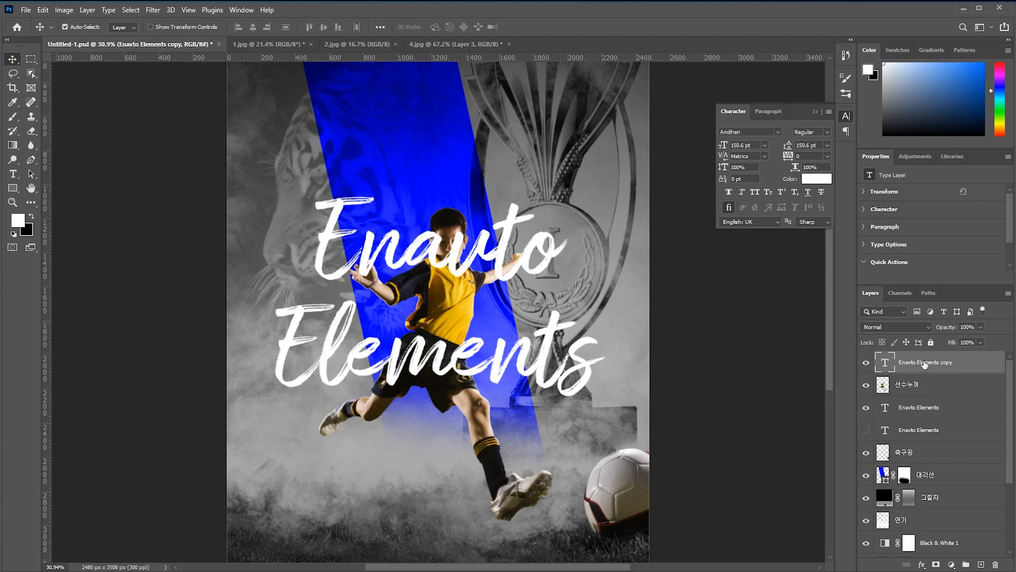
# Add a layer mask to the front title copy and brush black over the "Enavto" letters crossing the player's face and torso
pyautogui.click(936, 564)
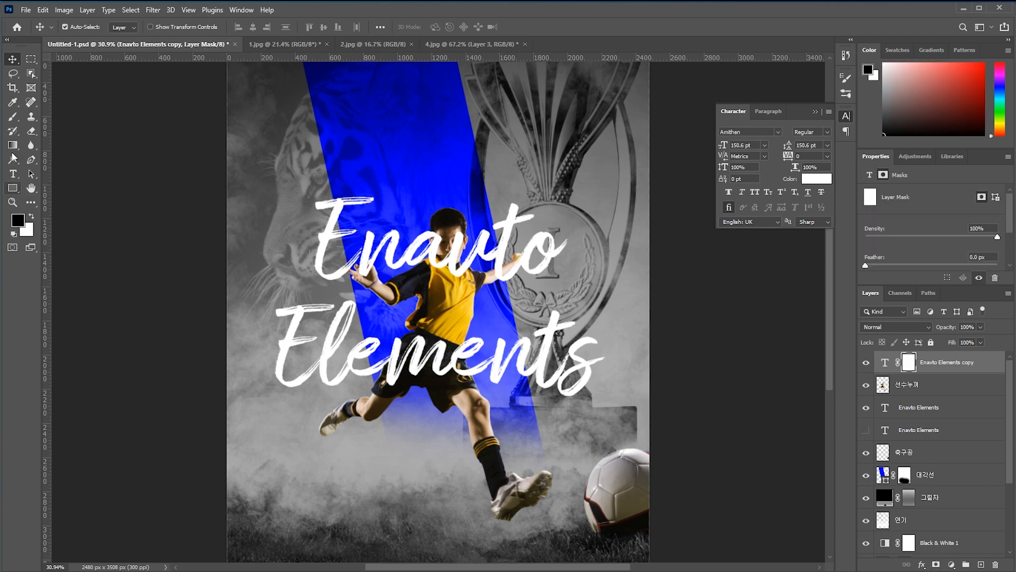
pyautogui.click(12, 116)
pyautogui.press('[')
pyautogui.press('[')
pyautogui.press('[')
pyautogui.press('[')
pyautogui.press('[')
pyautogui.press('[')
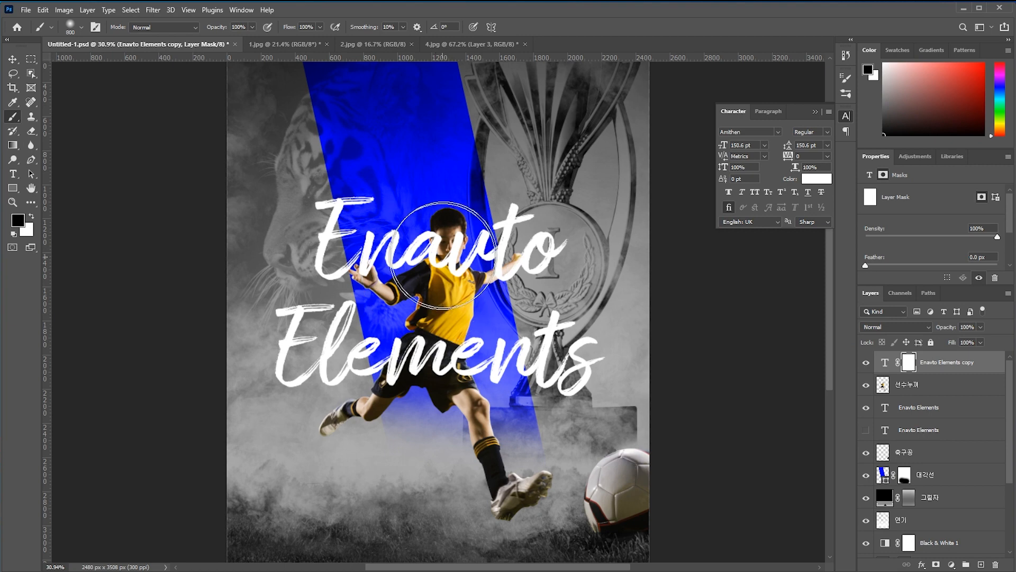
pyautogui.moveTo(450, 252)
pyautogui.mouseDown()
pyautogui.moveTo(440, 244)
pyautogui.moveTo(418, 265)
pyautogui.moveTo(477, 259)
pyautogui.moveTo(491, 272)
pyautogui.mouseUp()
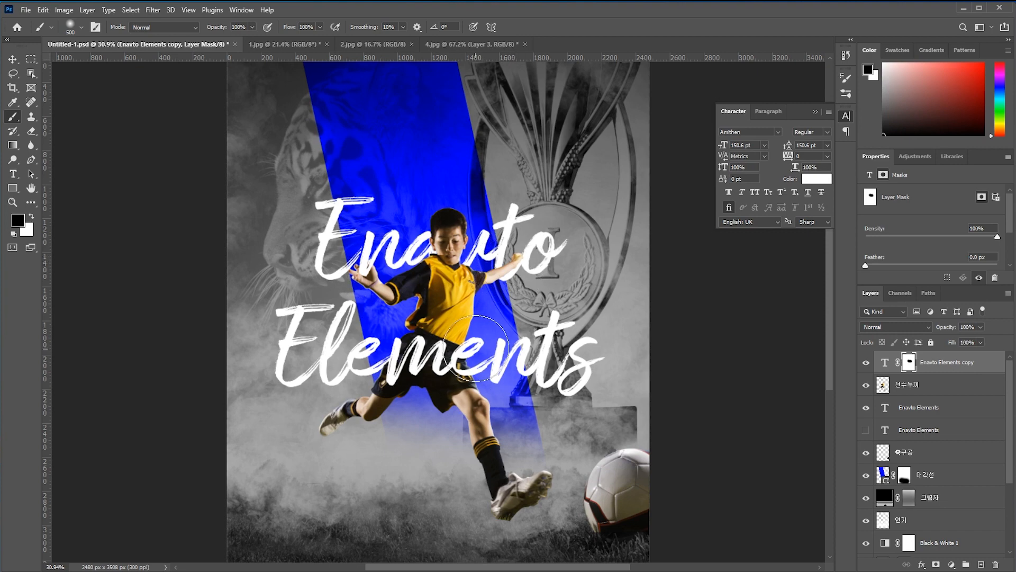
# Make the mask brush harder at 263 px and paint out the middle "e" of "Elements" where it crosses the player's shorts
pyautogui.press('[')
pyautogui.press('[')
pyautogui.press('[')
pyautogui.scroll(4, 479, 364)
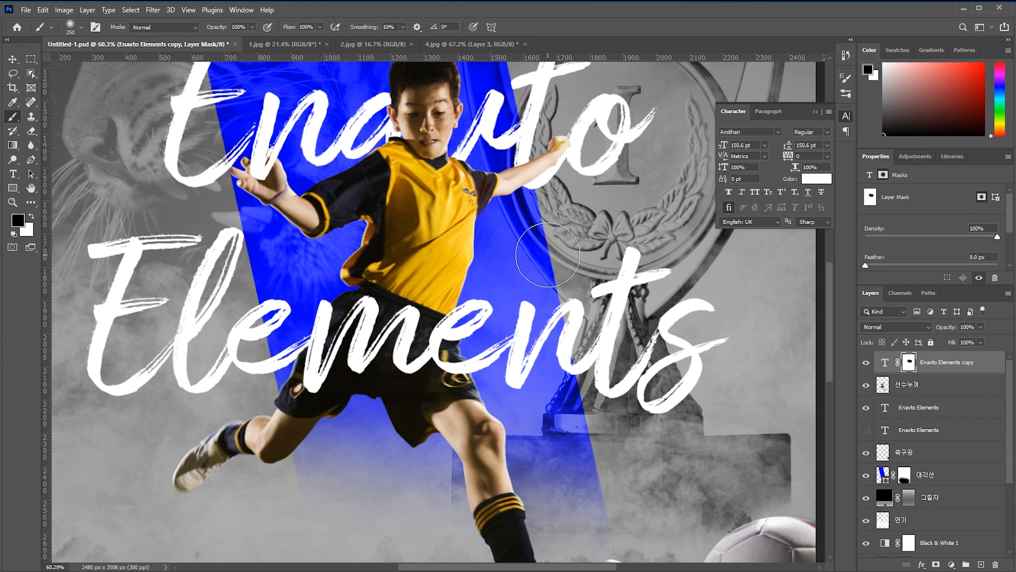
pyautogui.keyDown('alt'); pyautogui.rightClick(547, 257); pyautogui.keyUp('alt')
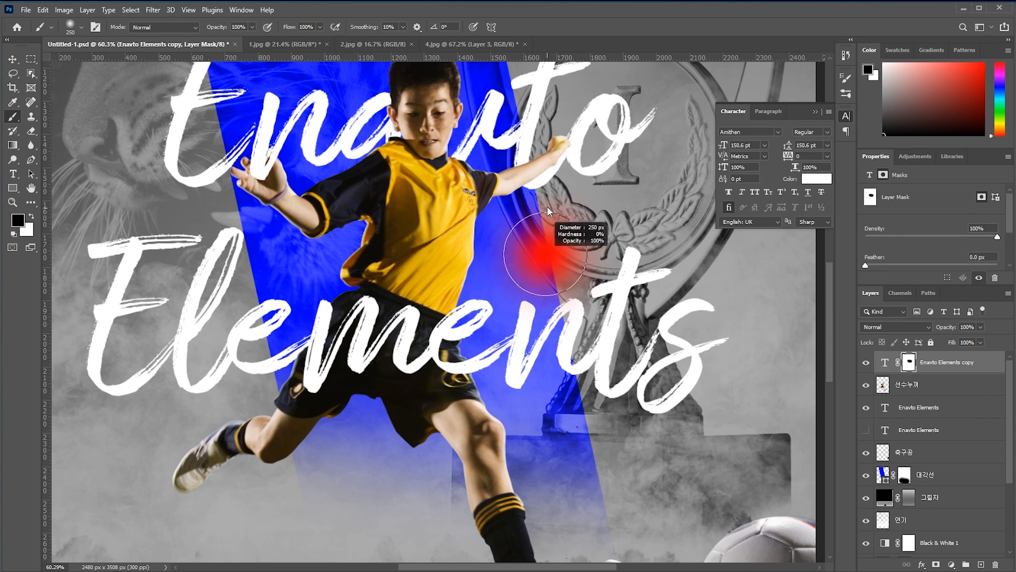
pyautogui.keyDown('alt'); pyautogui.rightClick(557, 257); pyautogui.keyUp('alt')
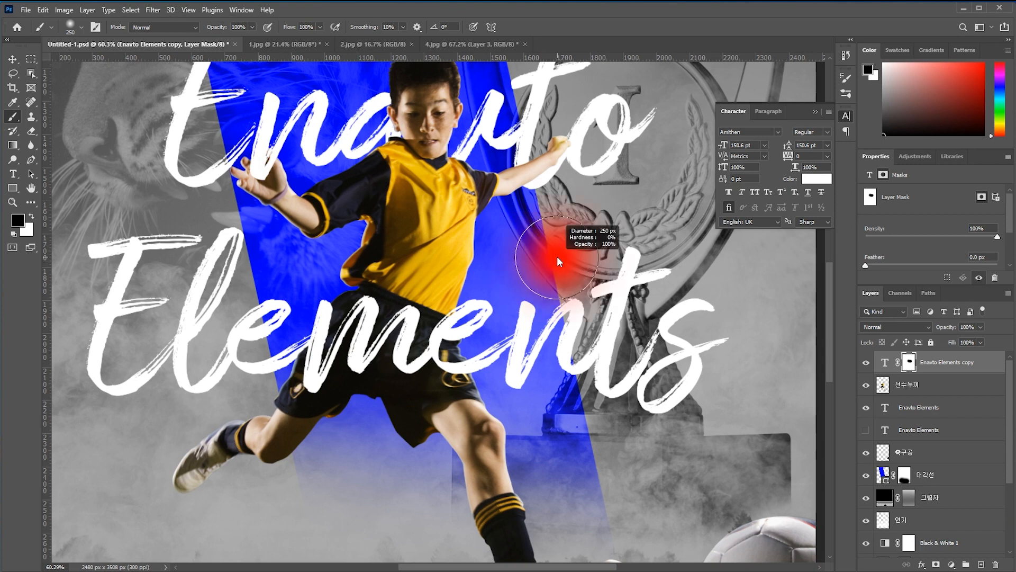
pyautogui.moveTo(557, 258)
pyautogui.mouseDown()
pyautogui.moveTo(548, 257)
pyautogui.moveTo(565, 260)
pyautogui.moveTo(549, 259)
pyautogui.moveTo(561, 260)
pyautogui.moveTo(554, 511)
pyautogui.mouseUp()
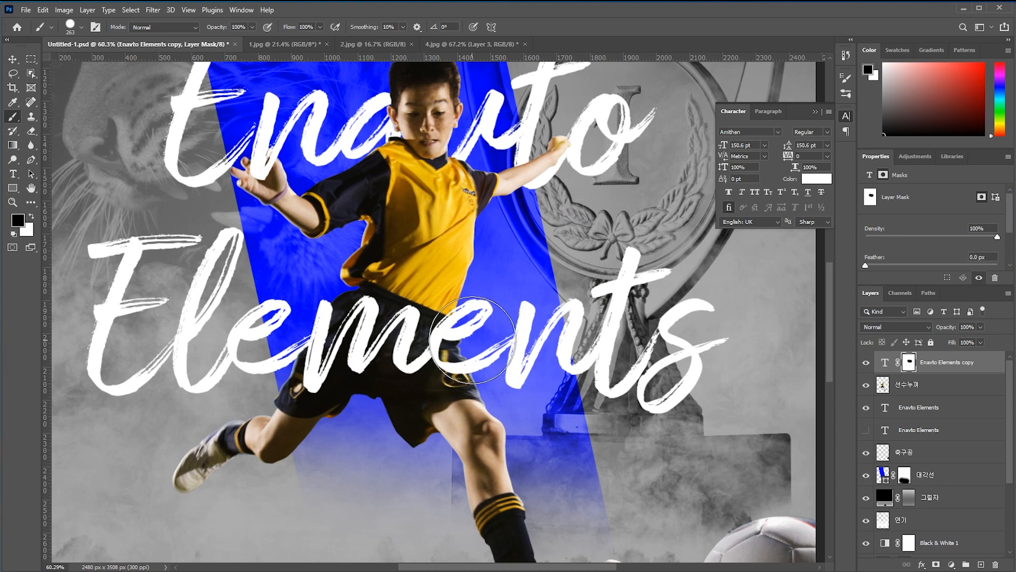
pyautogui.moveTo(473, 340)
pyautogui.mouseDown()
pyautogui.moveTo(481, 402)
pyautogui.moveTo(500, 408)
pyautogui.mouseUp()
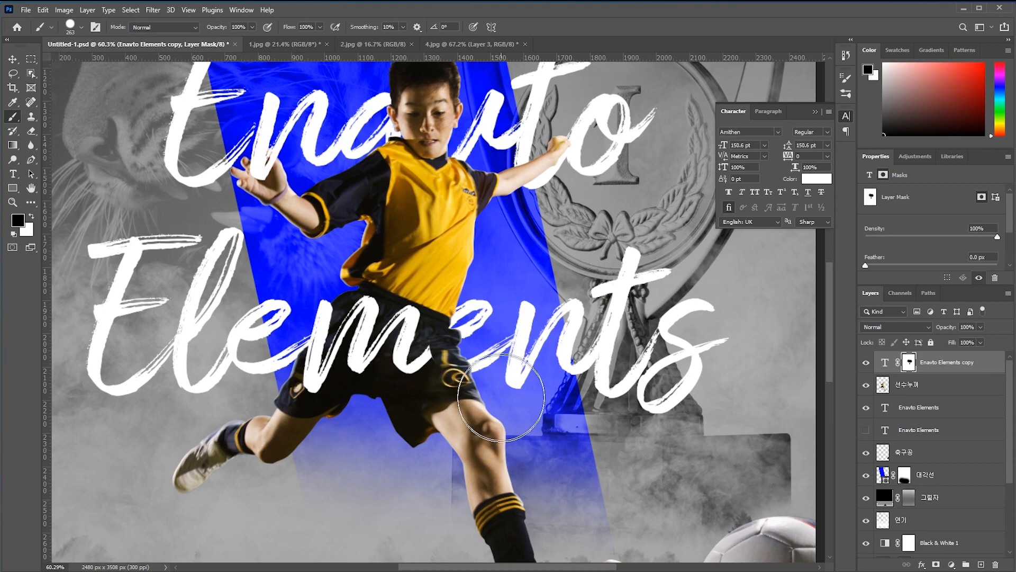
pyautogui.press('v')
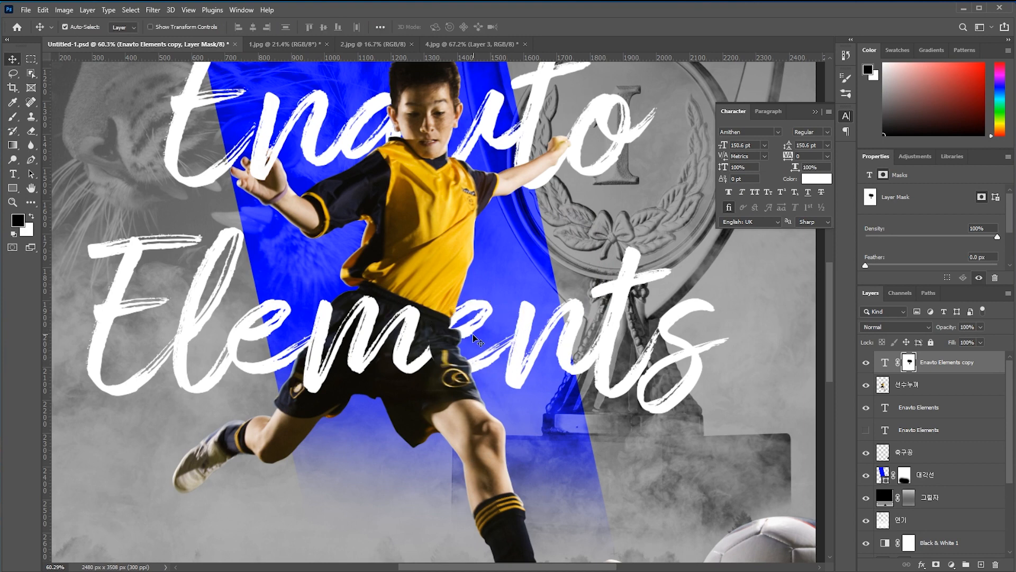
pyautogui.press('b')
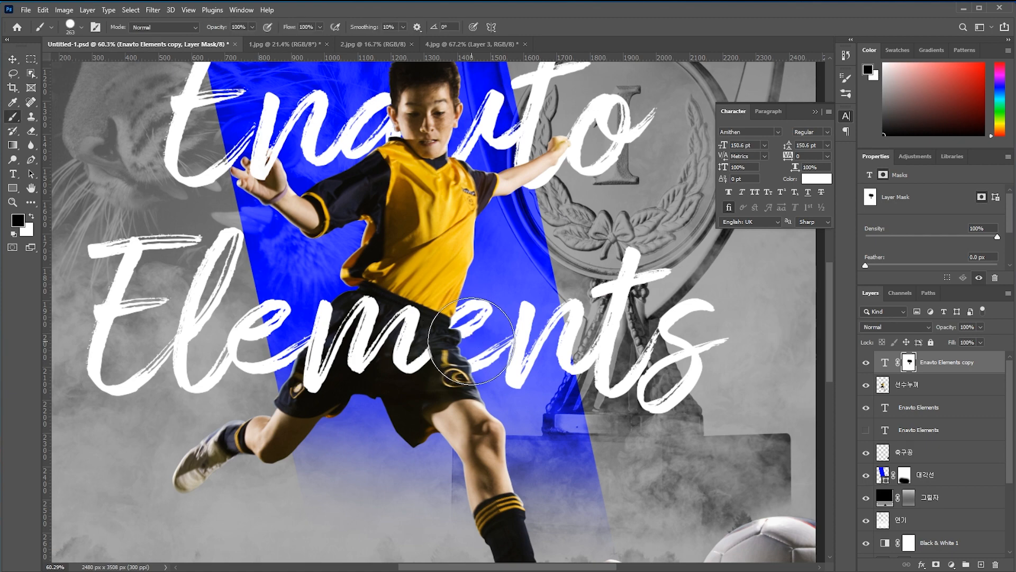
pyautogui.press('v')
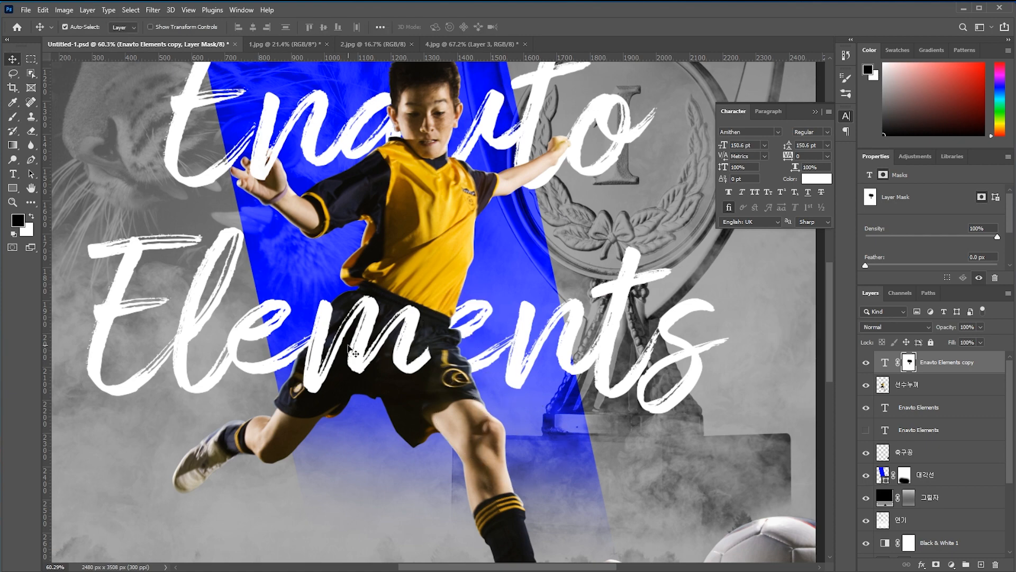
# Collapse the Character panel
pyautogui.scroll(-2, 437, 377)
pyautogui.scroll(-2, 436, 378)
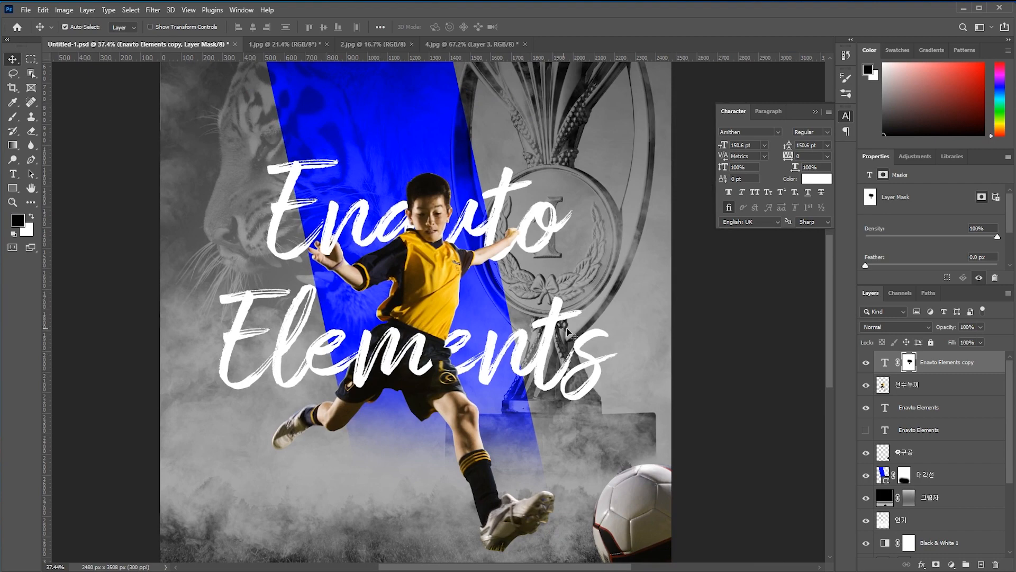
pyautogui.click(818, 111)
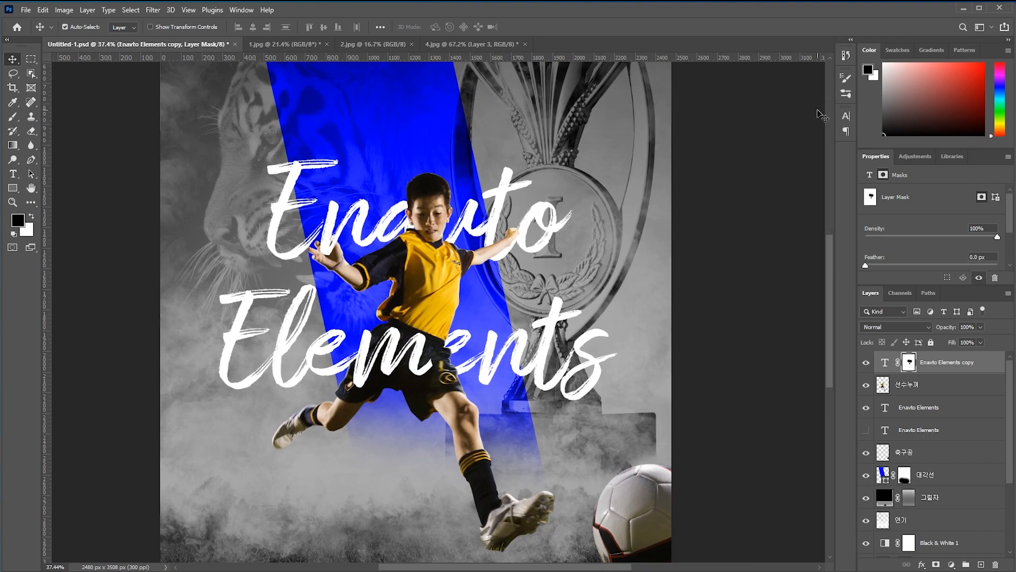
pyautogui.scroll(-2, 466, 327)
pyautogui.moveTo(431, 216); pyautogui.dragTo(428, 282)
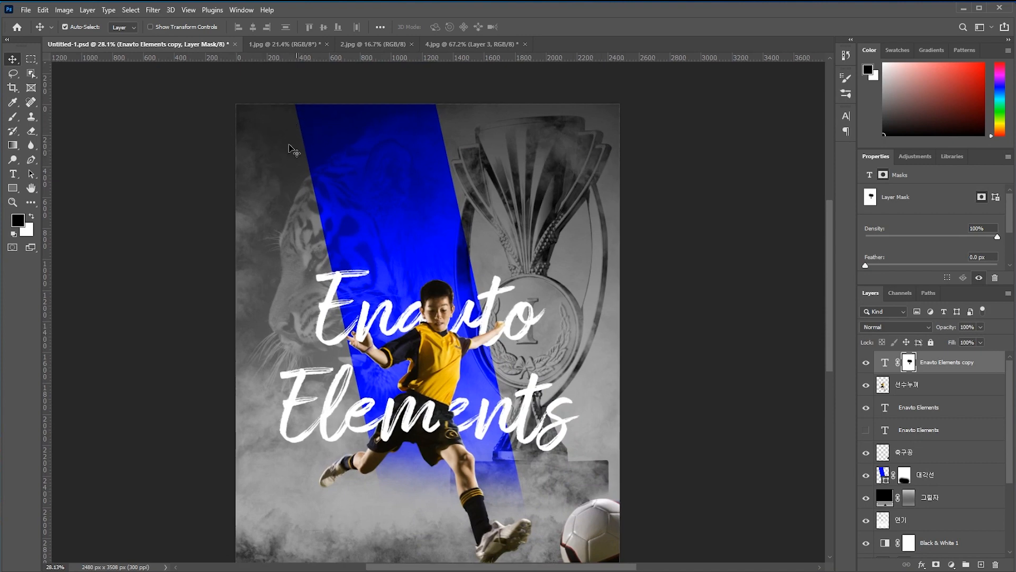
pyautogui.click(534, 167)
pyautogui.scroll(-3, 521, 183)
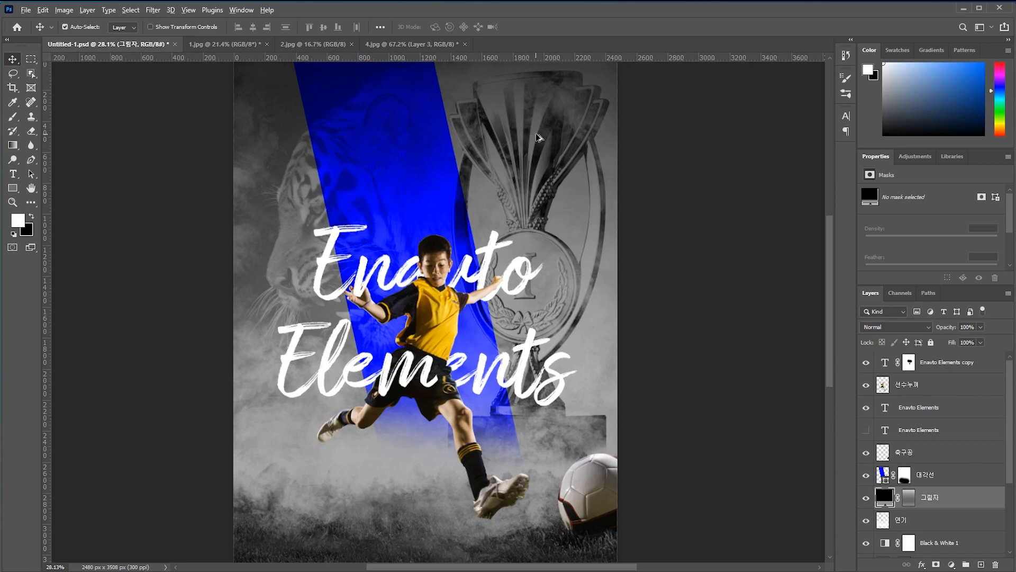
pyautogui.scroll(1, 538, 138)
pyautogui.scroll(3, 545, 159)
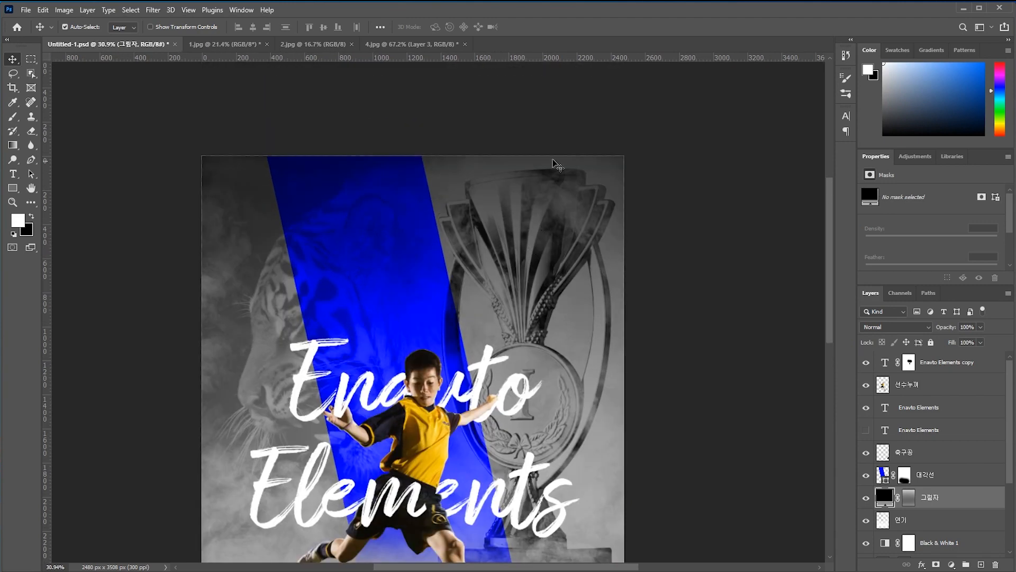
# Create a right-aligned Amithen text line at 30 pt over the upper part of the trophy
pyautogui.press('t')
pyautogui.click(506, 203)
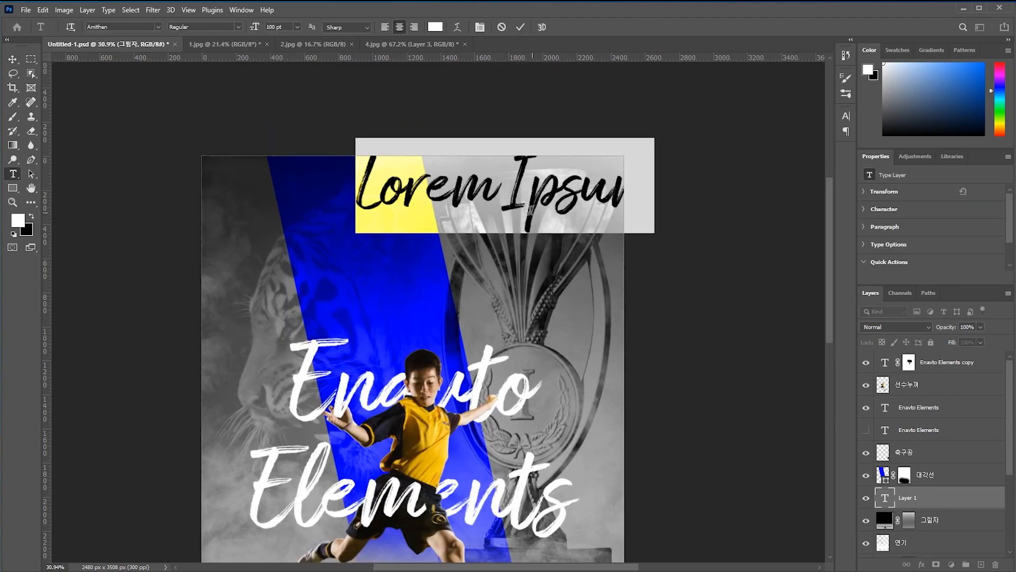
pyautogui.click(297, 27)
pyautogui.click(286, 141)
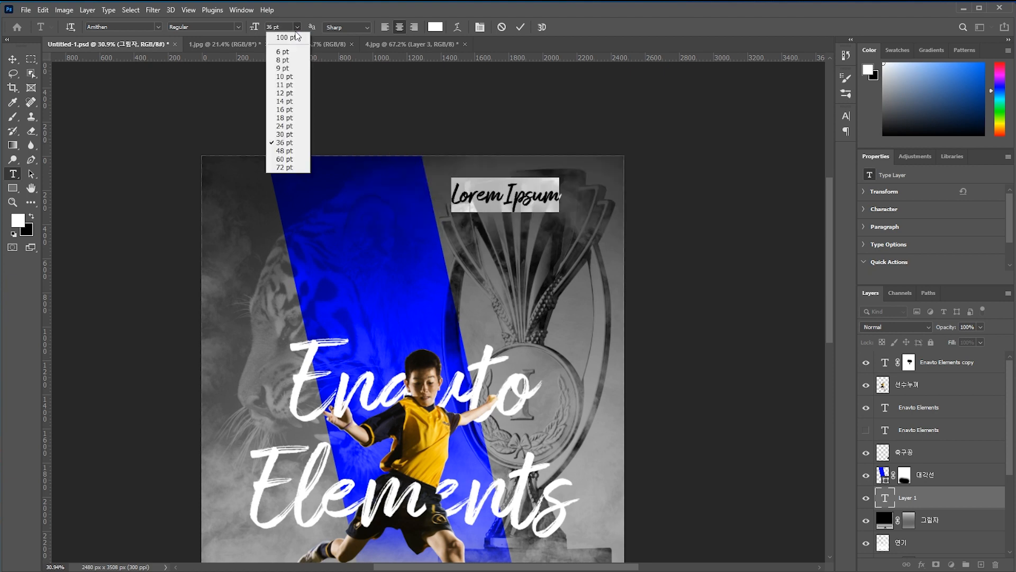
pyautogui.moveTo(554, 231); pyautogui.dragTo(572, 226)
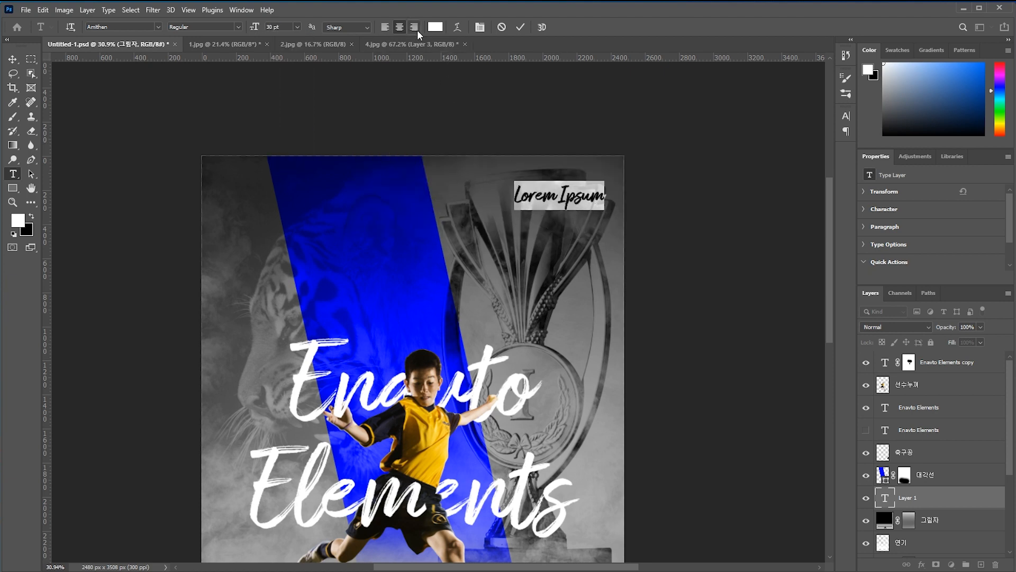
pyautogui.click(413, 27)
pyautogui.moveTo(516, 233); pyautogui.dragTo(553, 232)
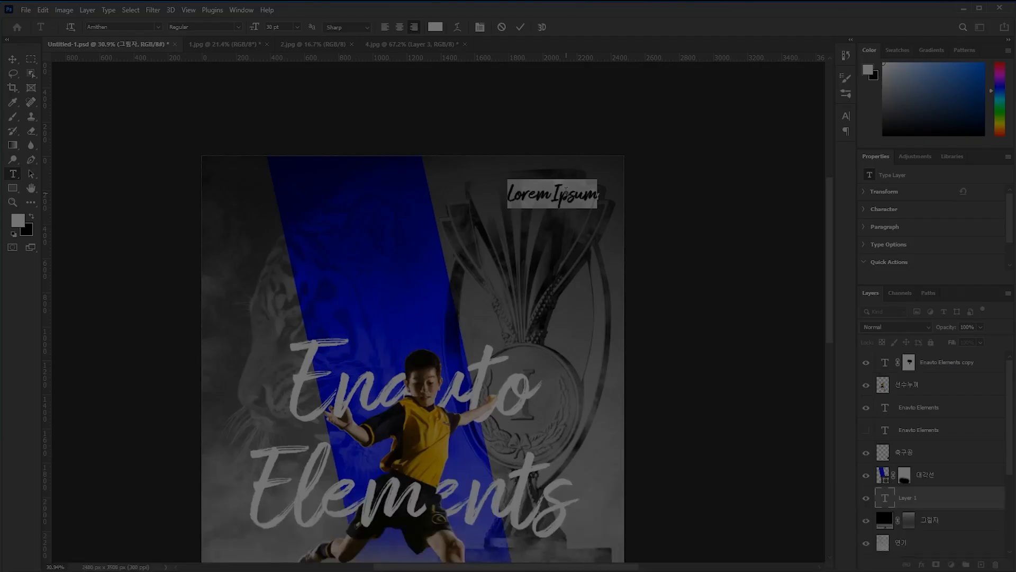
# Enter "DPi ARTWORK" as the text over the trophy and change its font to S-Core Dream
pyautogui.write('QPi ARTWORK')
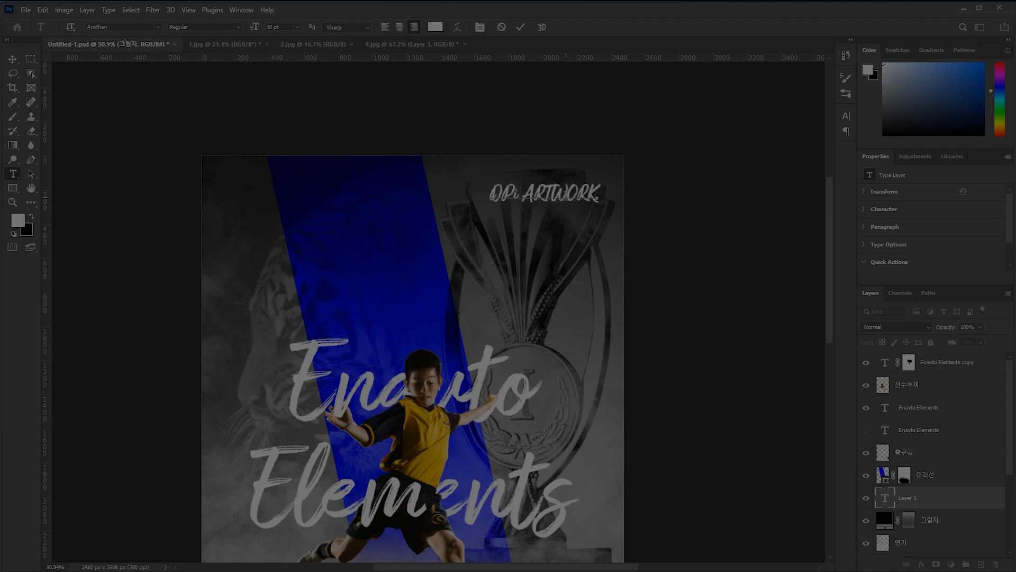
pyautogui.hotkey('ctrl', 'Return')
pyautogui.click(158, 28)
pyautogui.moveTo(309, 76); pyautogui.dragTo(310, 263)
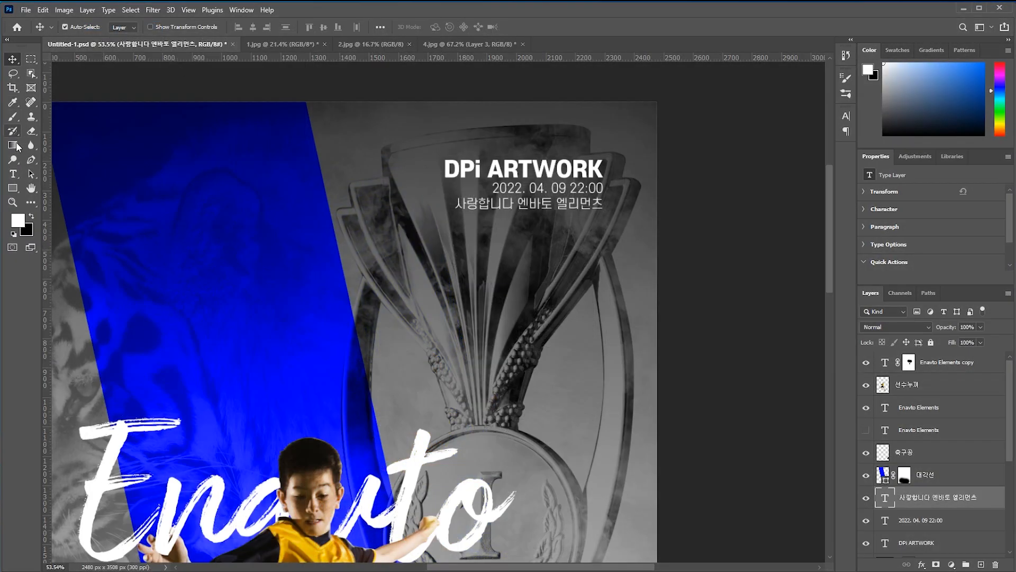
# Set the "사랑합니다 엔바토 엘리먼츠" line to the 2 ExtraLight weight at 8 pt
pyautogui.click(14, 174)
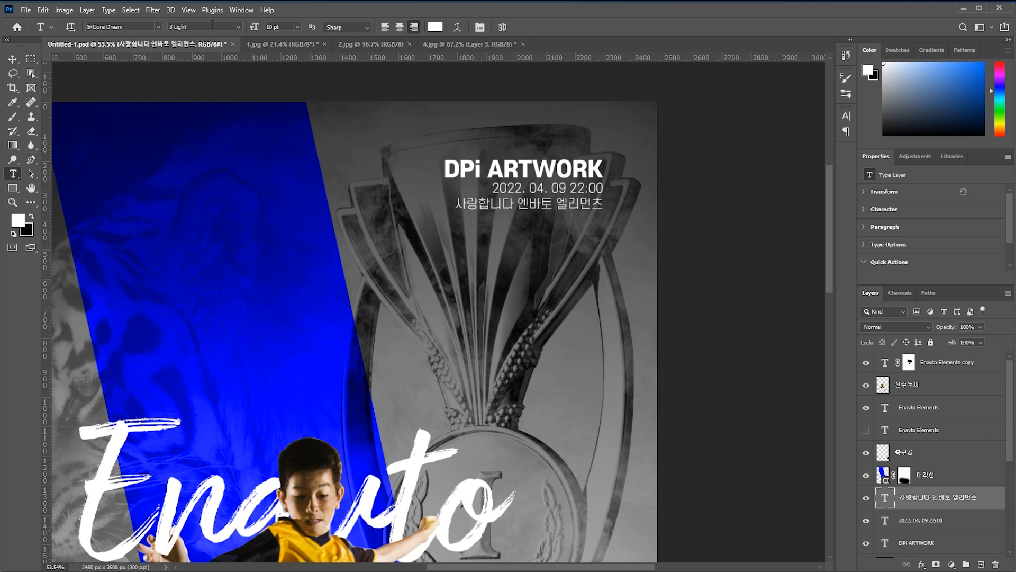
pyautogui.click(239, 27)
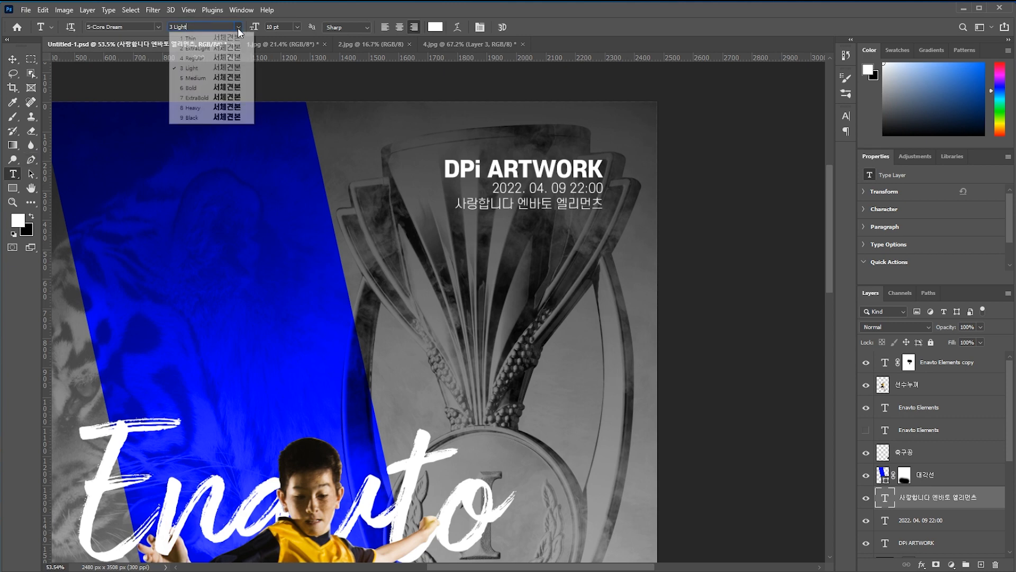
pyautogui.click(197, 51)
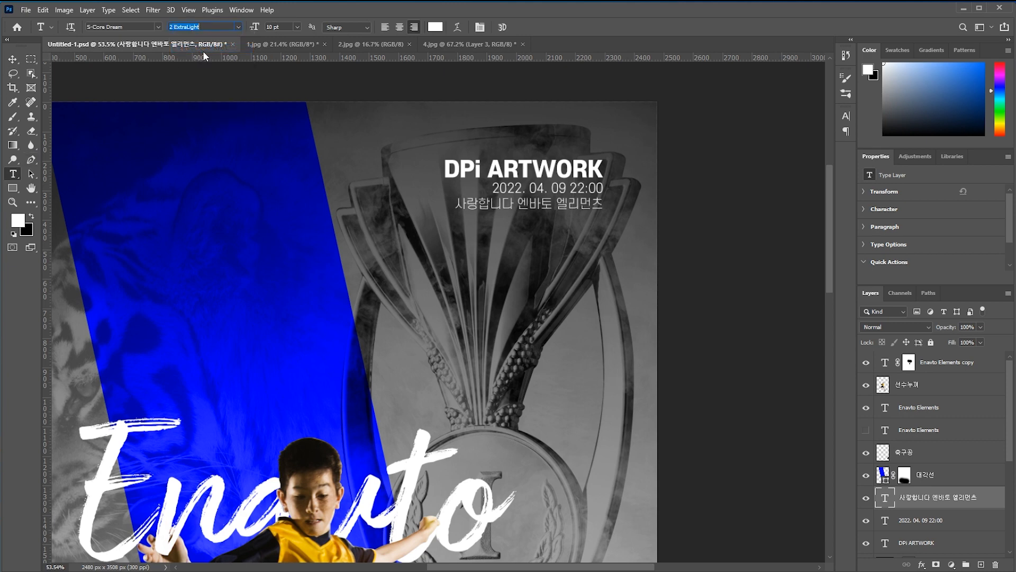
pyautogui.click(298, 27)
pyautogui.click(286, 51)
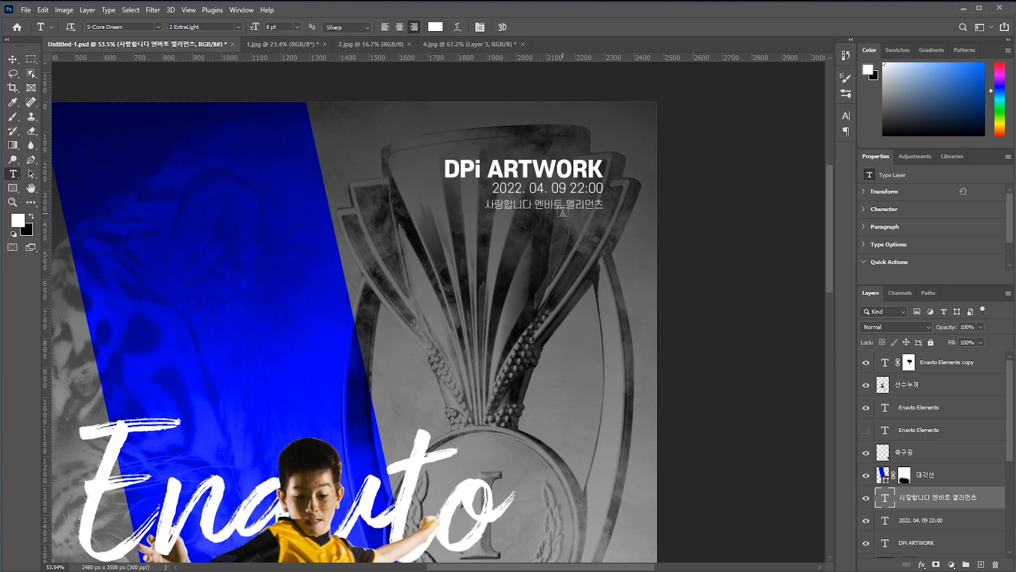
# Nudge the "사랑합니다 엔바토 엘리먼츠" line up closer to the date line
pyautogui.press('v')
pyautogui.press('Up')
pyautogui.press('Up')
pyautogui.press('Up')
pyautogui.press('Up')
pyautogui.press('Up')
pyautogui.press('Up')
pyautogui.press('Up')
pyautogui.press('Up')
pyautogui.press('Up')
pyautogui.press('Up')
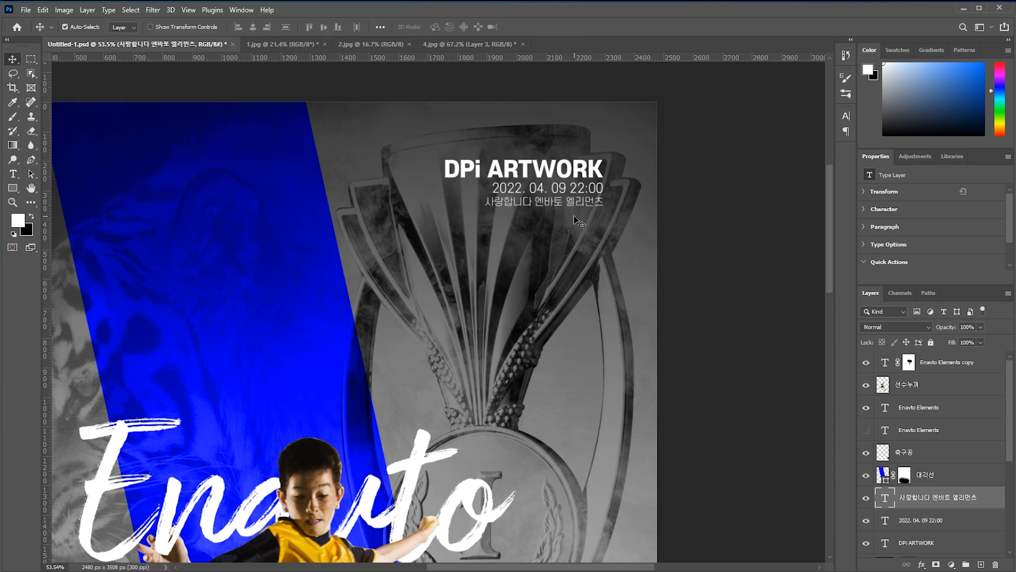
pyautogui.click(605, 291)
pyautogui.scroll(-5, 605, 294)
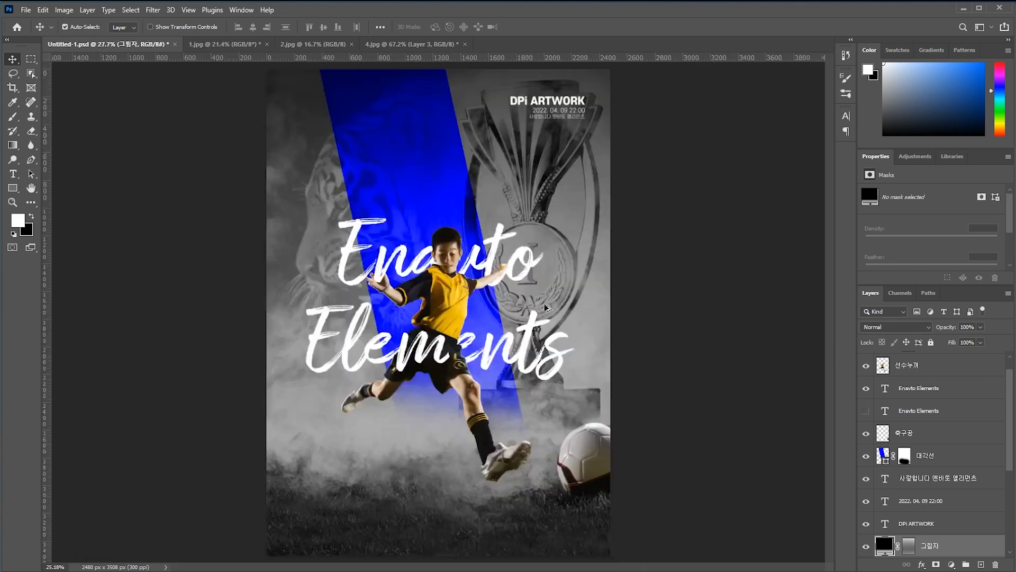
# Duplicate the blue diagonal stripe 대각선 and place the copy lower, overlapping the original behind the player
pyautogui.click(404, 165)
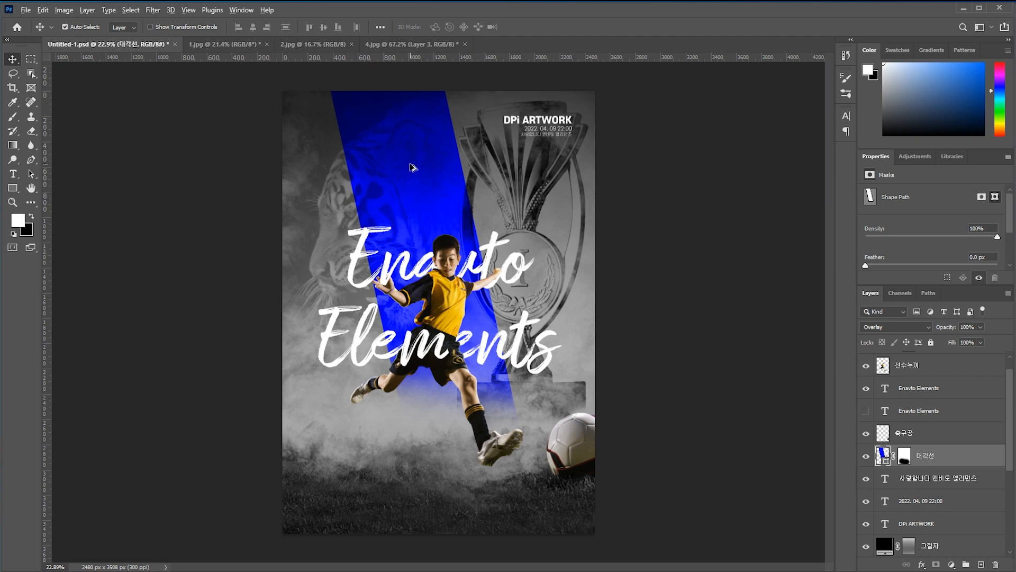
pyautogui.moveTo(413, 167); pyautogui.dragTo(347, 249)
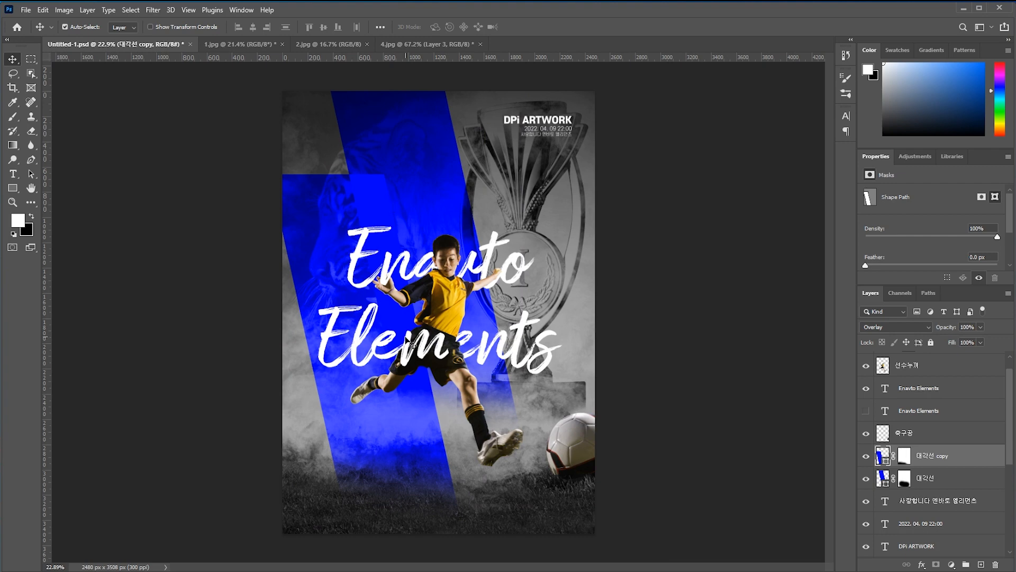
pyautogui.press('r')
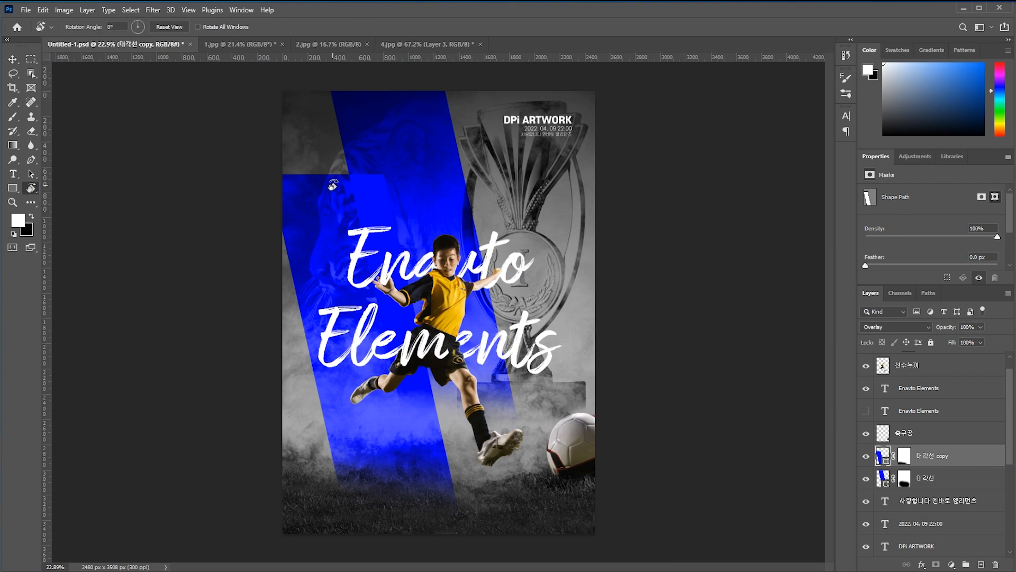
pyautogui.press('v')
pyautogui.moveTo(325, 202); pyautogui.dragTo(439, 420)
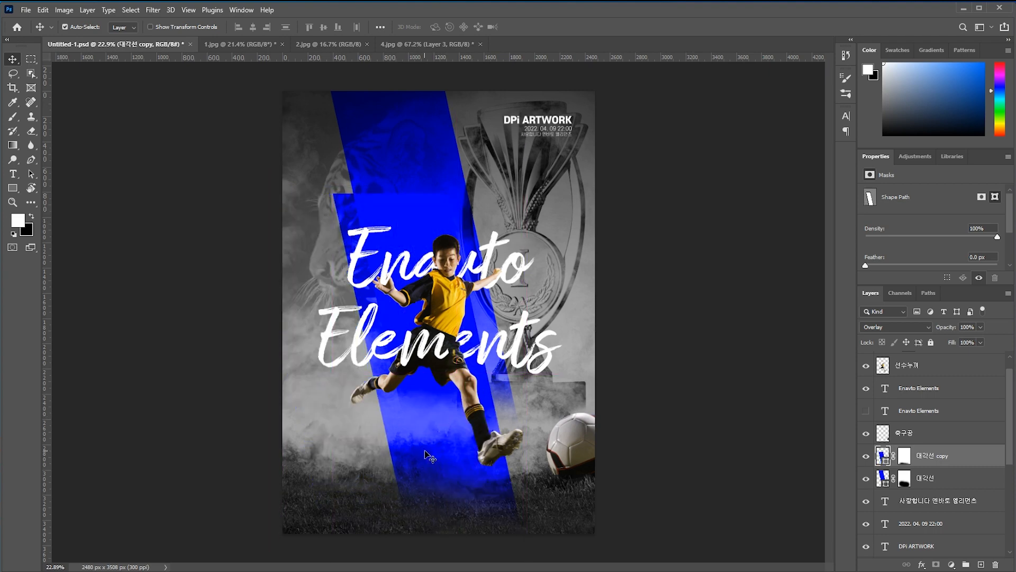
# Set the blend mode of the 대각선 copy layer to Multiply and deselect it
pyautogui.click(924, 327)
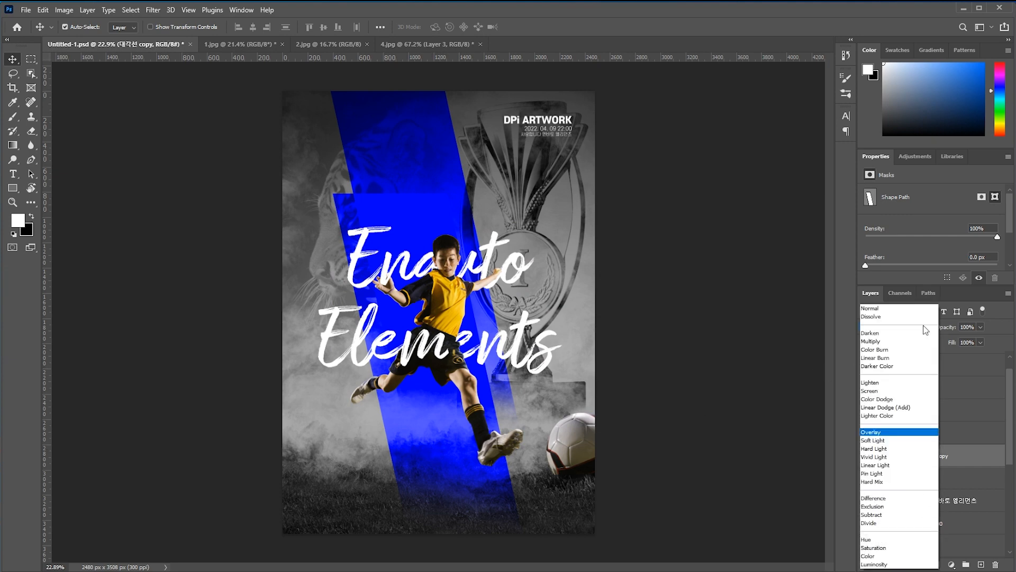
pyautogui.click(895, 341)
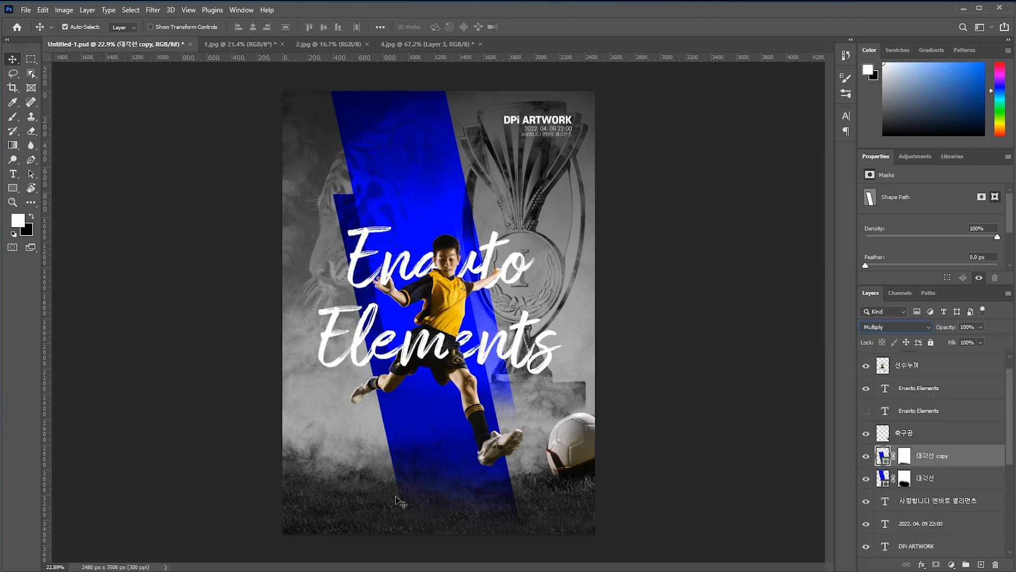
pyautogui.click(659, 424)
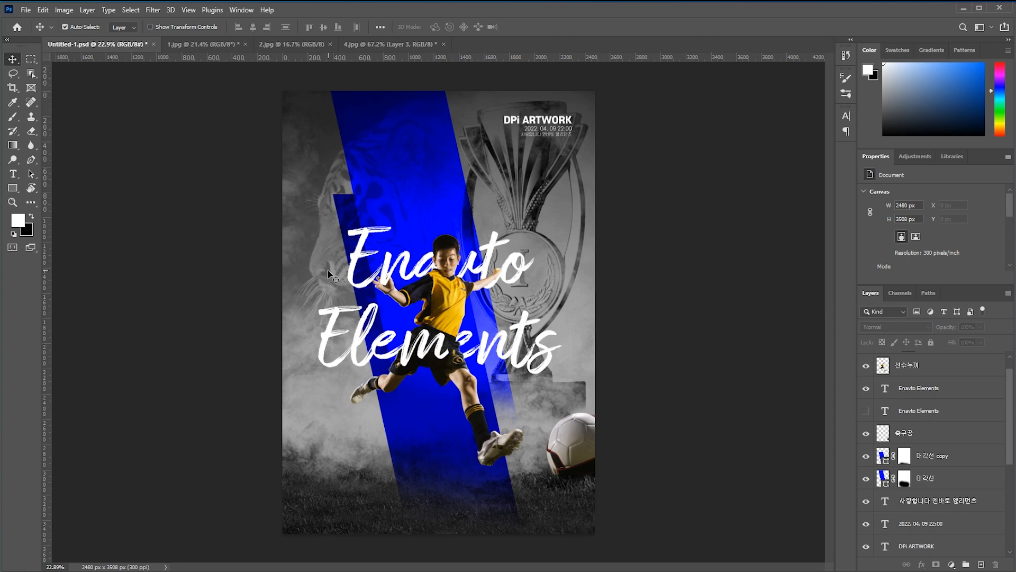
# Select the "DPi ARTWORK", date and "사랑합니다 엔바토 엘리먼츠" lines and enlarge them together
pyautogui.click(552, 127)
pyautogui.scroll(3, 552, 127)
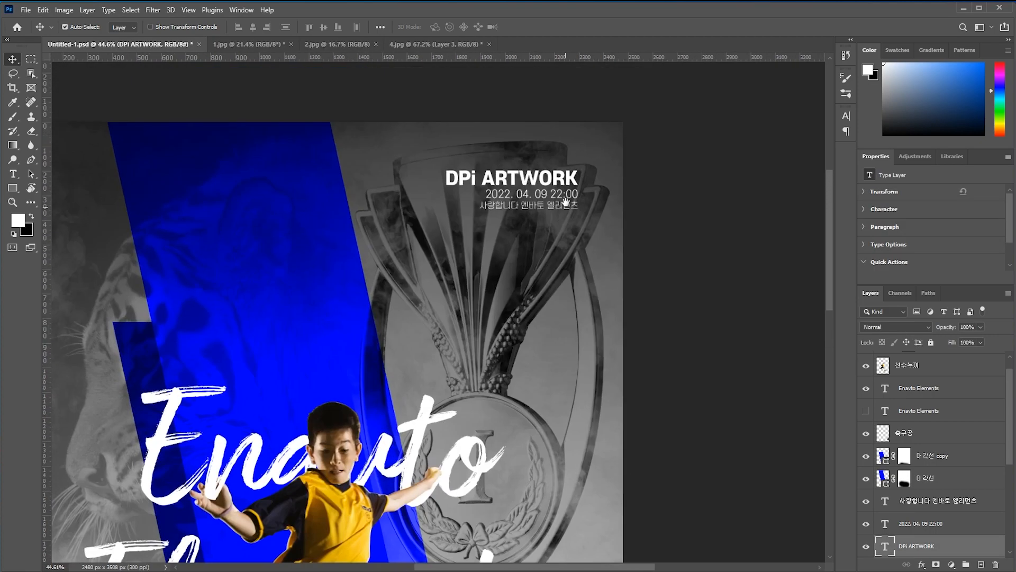
pyautogui.scroll(3, 574, 191)
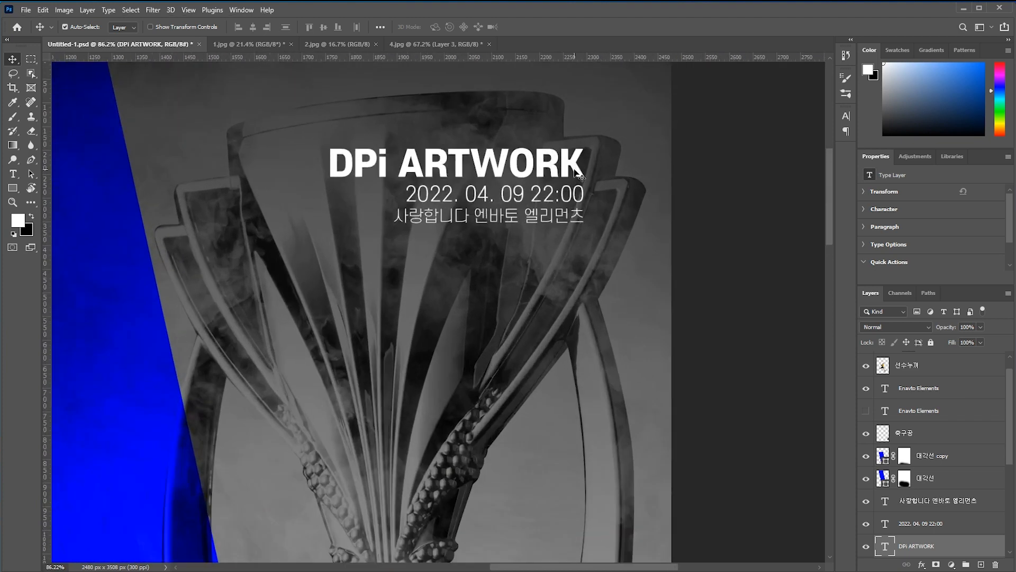
pyautogui.keyDown('shift'); pyautogui.click(575, 204); pyautogui.keyUp('shift')
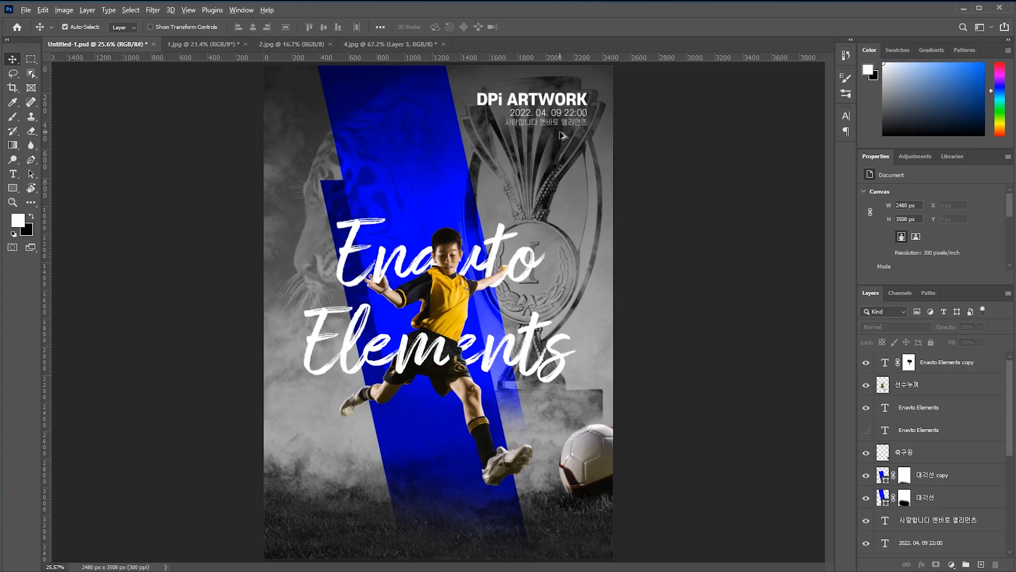
# Copy the "사랑합니다 엔바토 엘리먼츠" line to the poster's lower-left corner and replace its text, left-aligned, with "DPi ARTWORK 유튜브채널 많이 많이 사랑해주세요" on two lines
pyautogui.moveTo(558, 128); pyautogui.dragTo(344, 514)
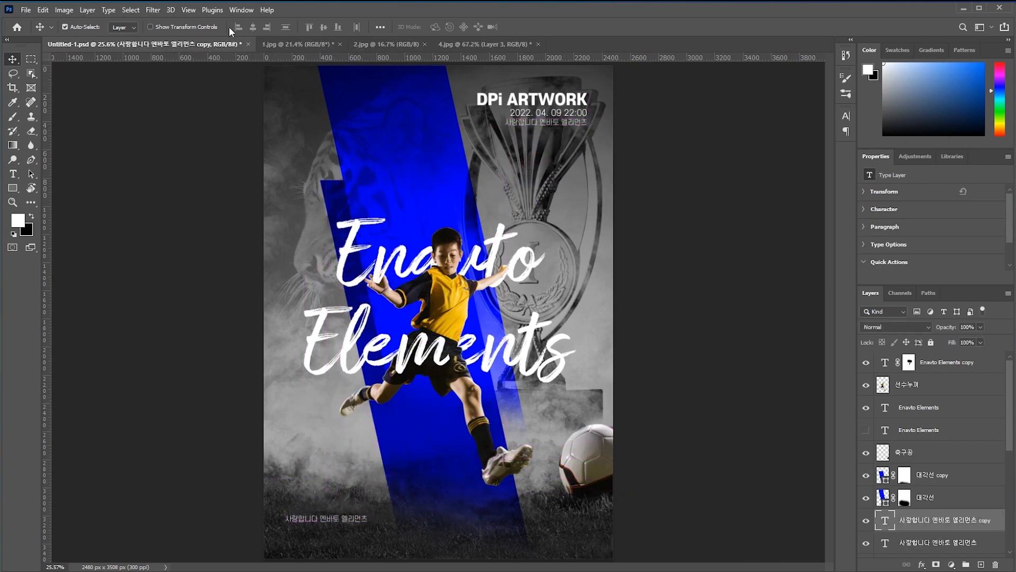
pyautogui.press('t')
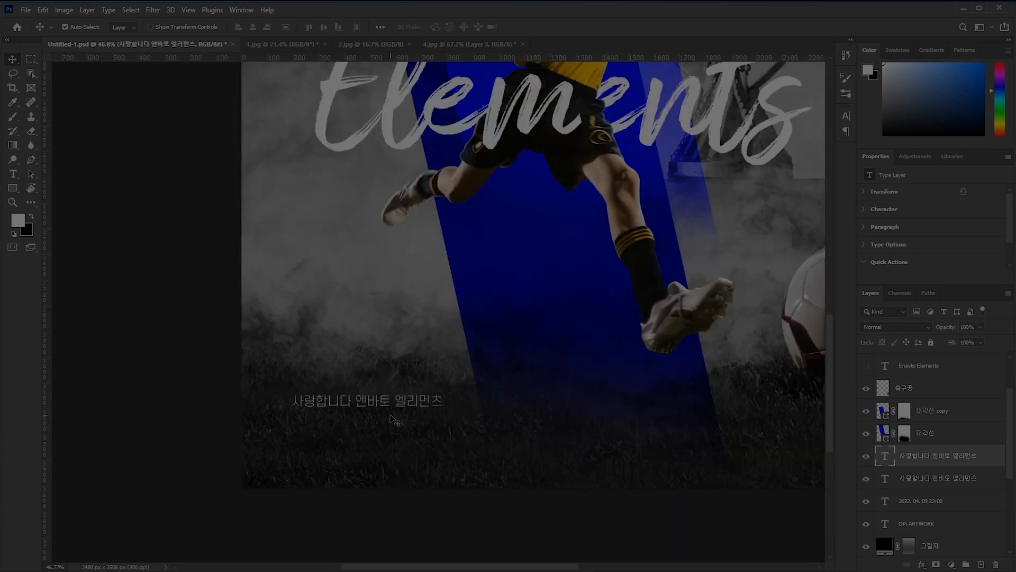
pyautogui.write('DPi ARTWORK 유튜브채널')
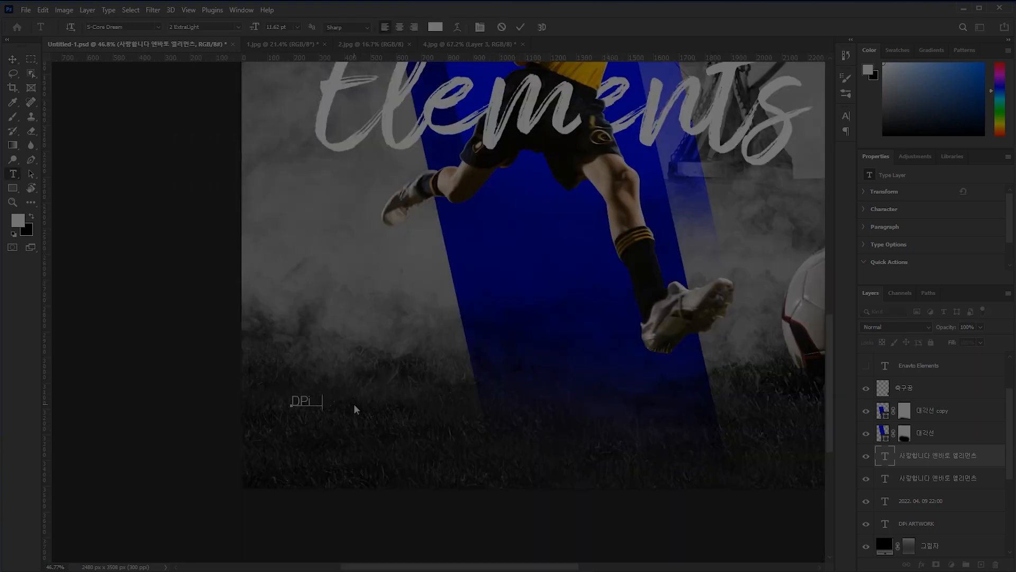
pyautogui.hotkey('ctrl', 'Return')
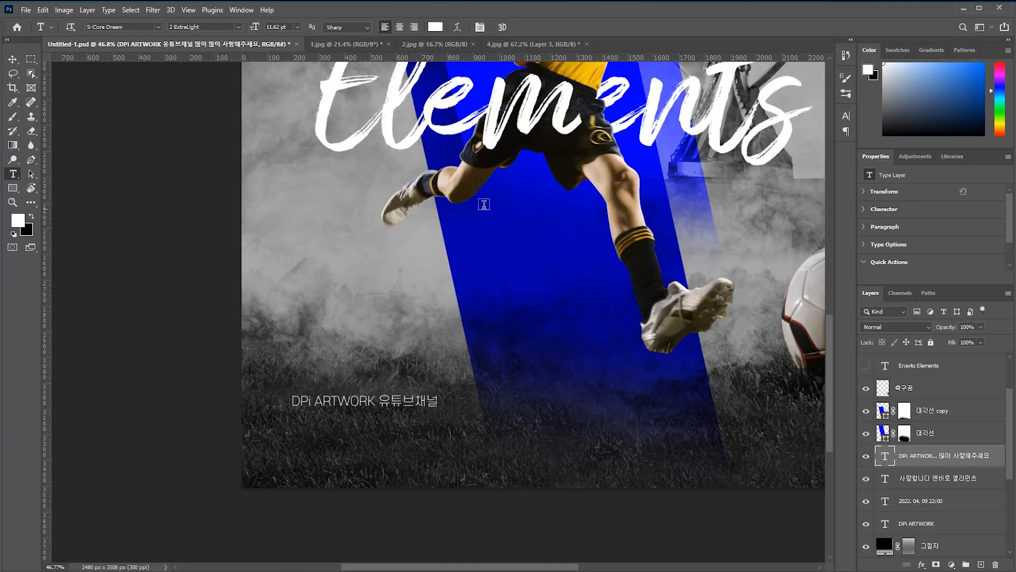
# Set the leading of the two-line text in the poster's lower-left corner to 14 pt
pyautogui.click(846, 116)
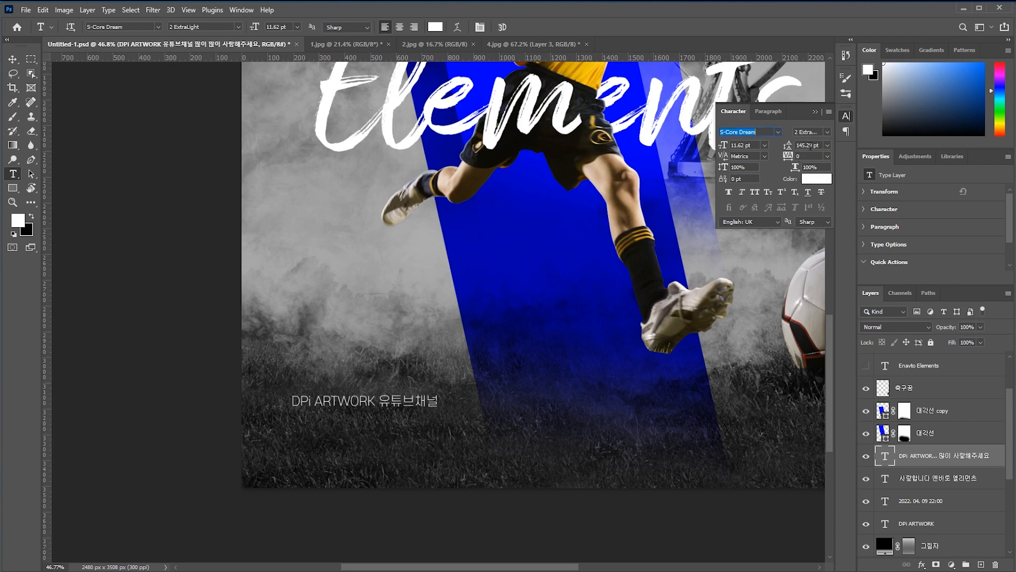
pyautogui.moveTo(789, 145); pyautogui.dragTo(718, 145)
pyautogui.press('Return')
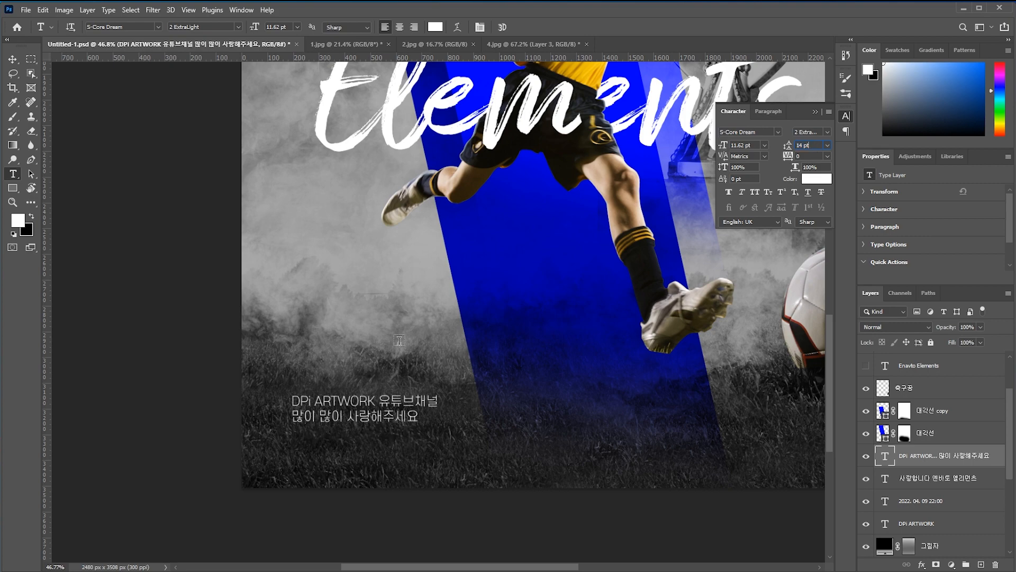
pyautogui.press('v')
pyautogui.click(444, 383)
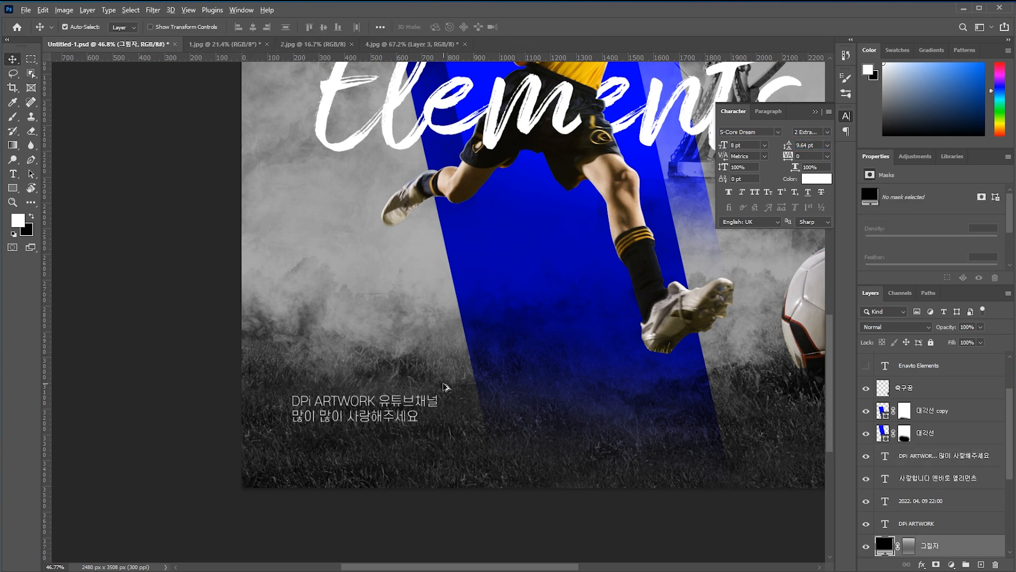
pyautogui.hotkey('ctrl', '0')
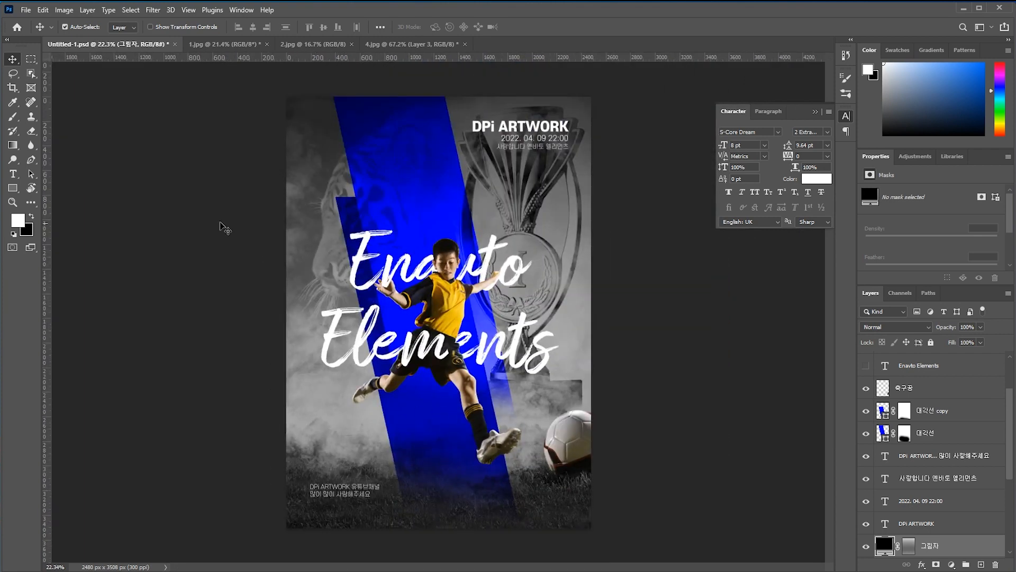
# Nudge the two-line "DPi ARTWORK 유튜브채널" text down toward the poster's bottom edge and collapse the Character panel
pyautogui.click(951, 461)
pyautogui.hotkey('shift', 'Down')
pyautogui.hotkey('shift', 'Down')
pyautogui.hotkey('shift', 'Down')
pyautogui.hotkey('shift', 'Down')
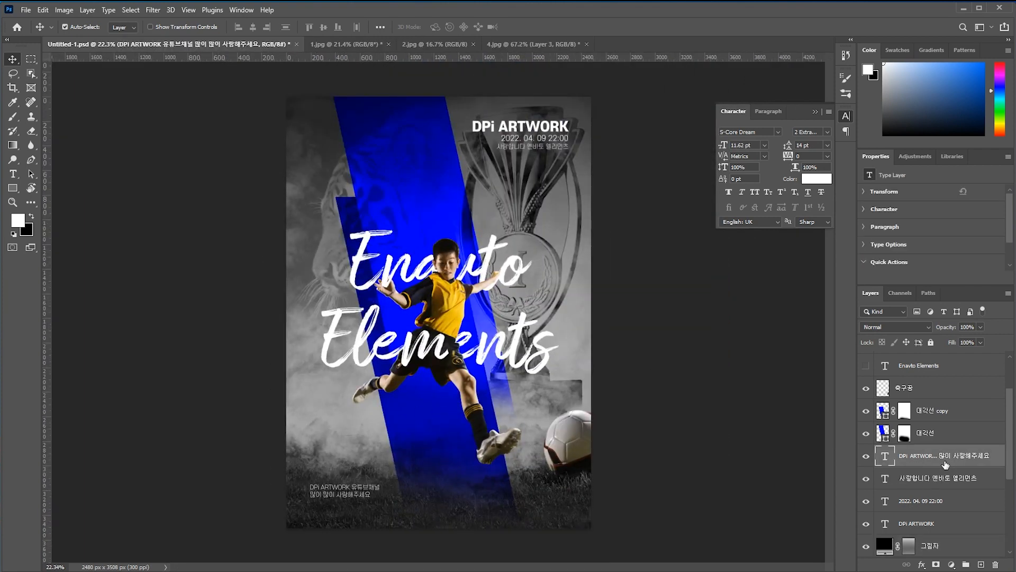
pyautogui.hotkey('shift', 'Down')
pyautogui.hotkey('shift', 'Down')
pyautogui.hotkey('shift', 'Down')
pyautogui.hotkey('shift', 'Down')
pyautogui.hotkey('shift', 'Down')
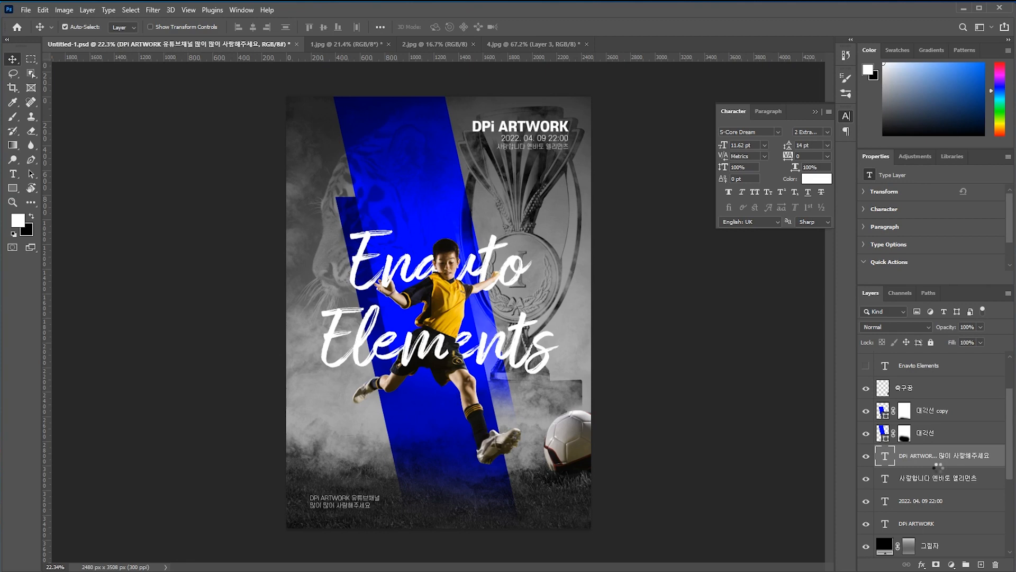
pyautogui.click(815, 112)
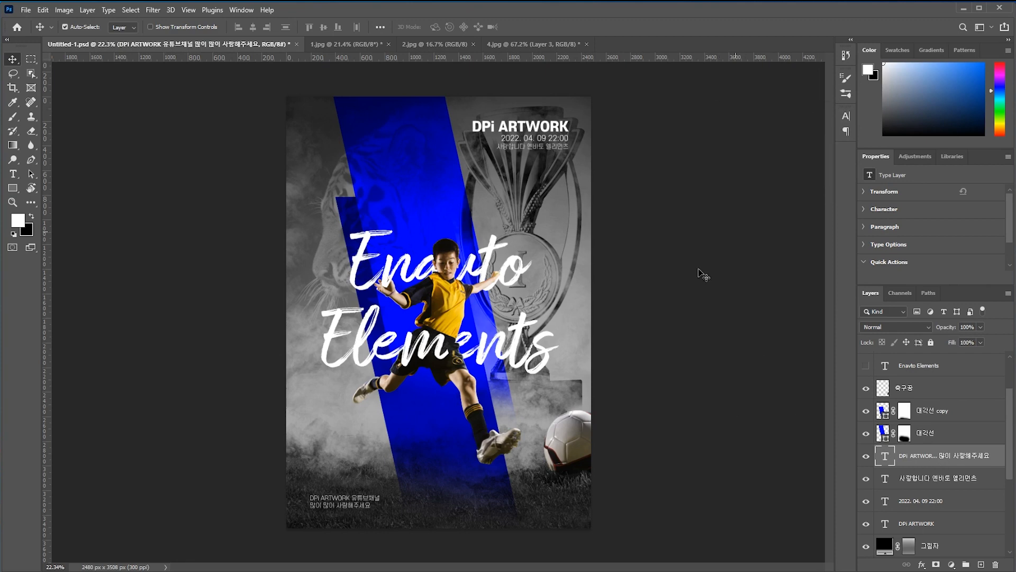